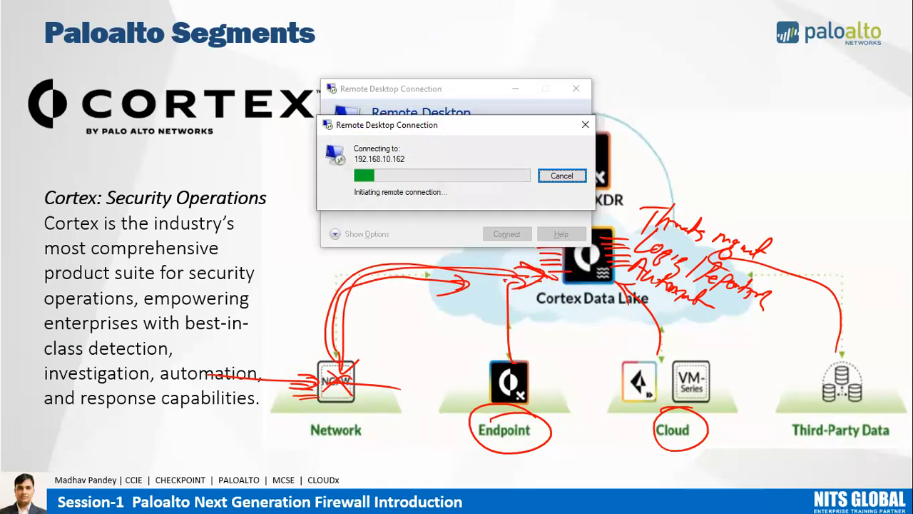
End the slide show on the Cortex slide and discard its ink annotations.
left_click(508, 303)
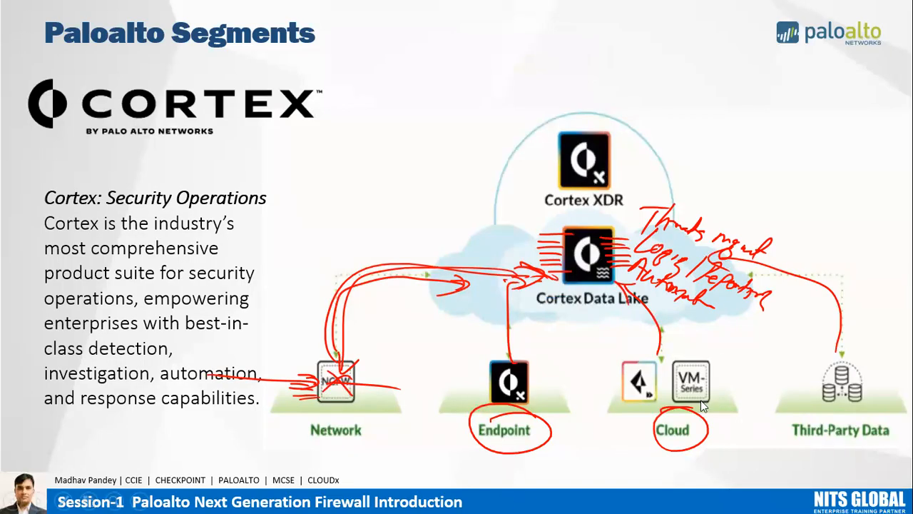
key("Escape")
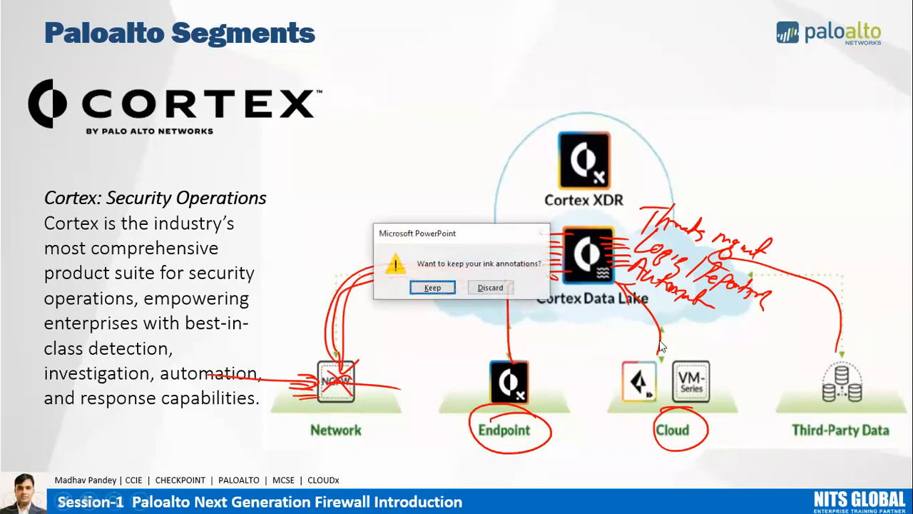
left_click(491, 287)
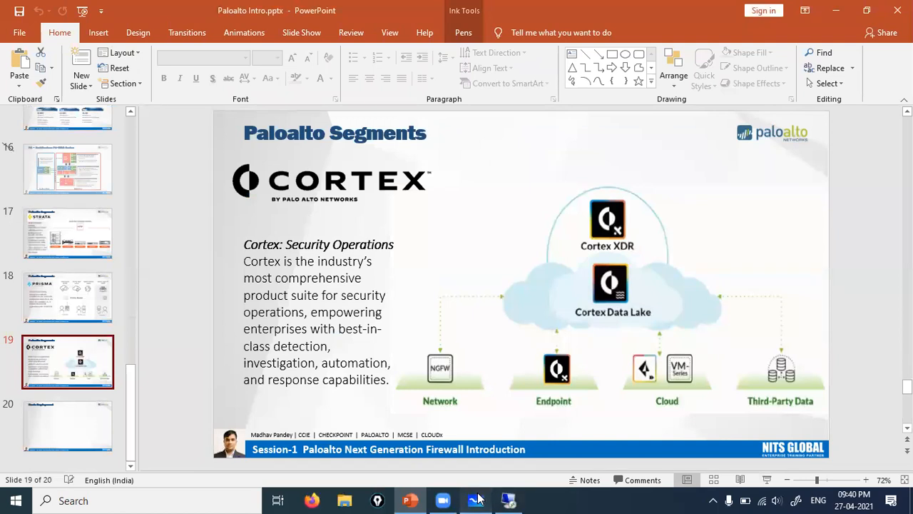
Switch to Microsoft Whiteboard, delete the saved whiteboard and close the app.
left_click(478, 500)
left_click(48, 70)
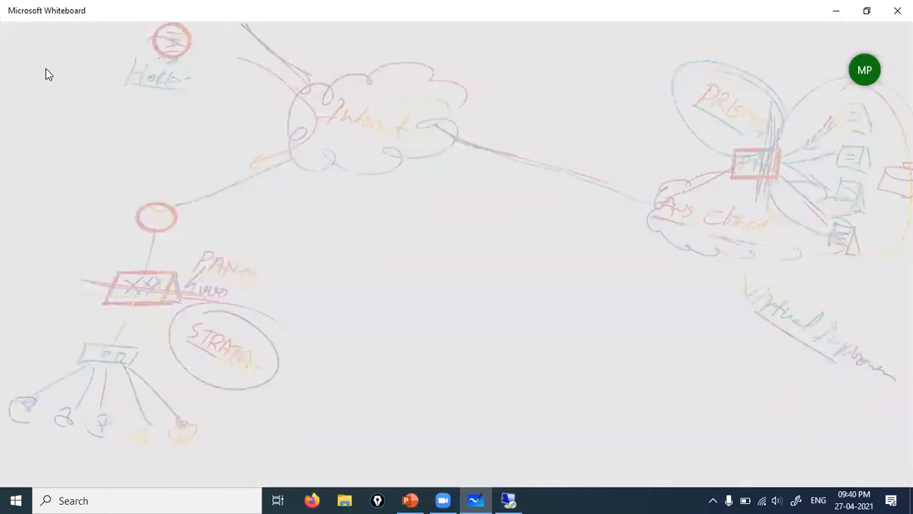
left_click(658, 275)
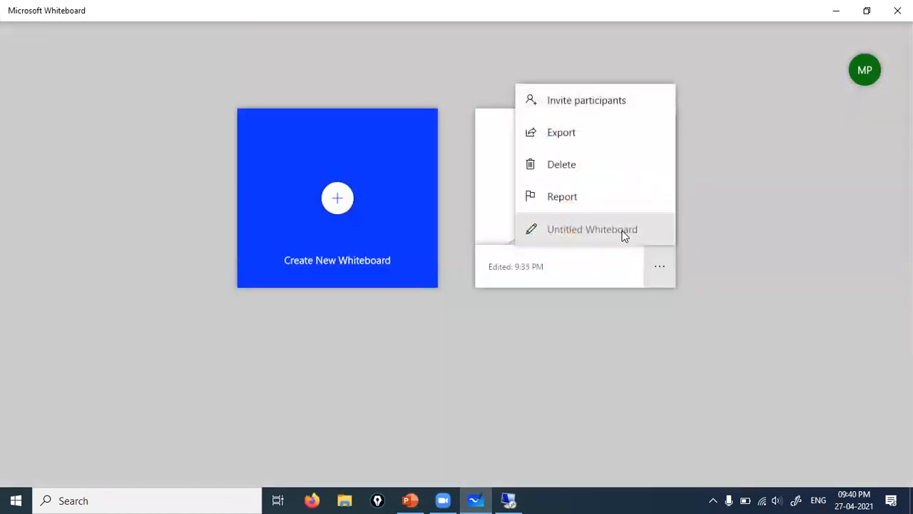
left_click(576, 171)
left_click(414, 189)
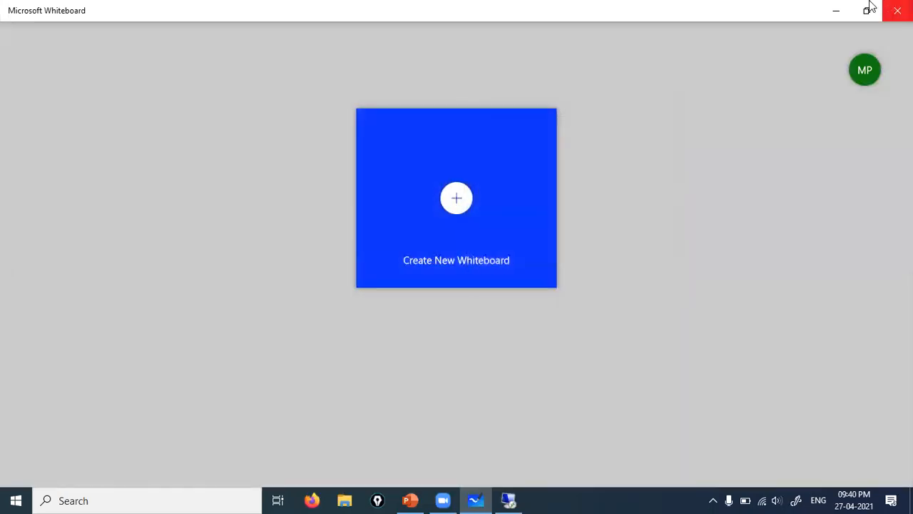
left_click(897, 10)
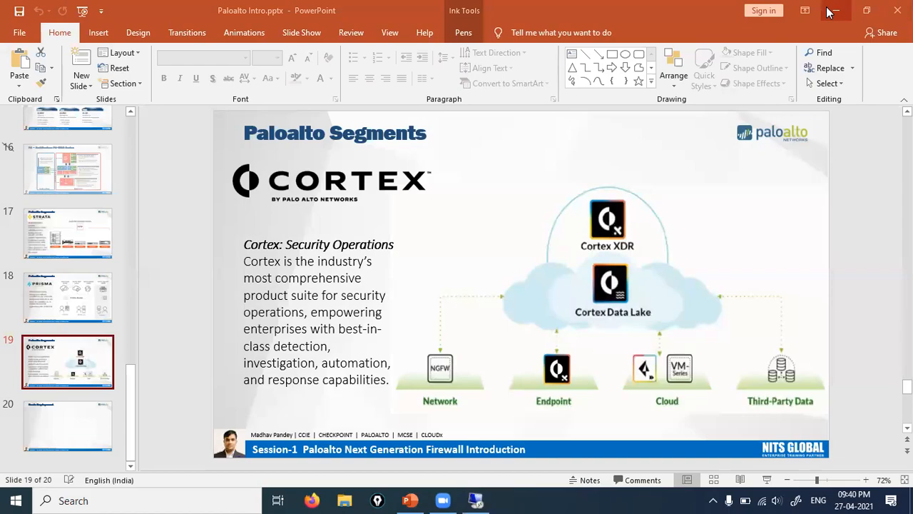
Launch the Epic Pen annotation toolbar from the desktop, dismissing its update notice, and disconnect the remote session to 192.168.10.162.
left_click(911, 508)
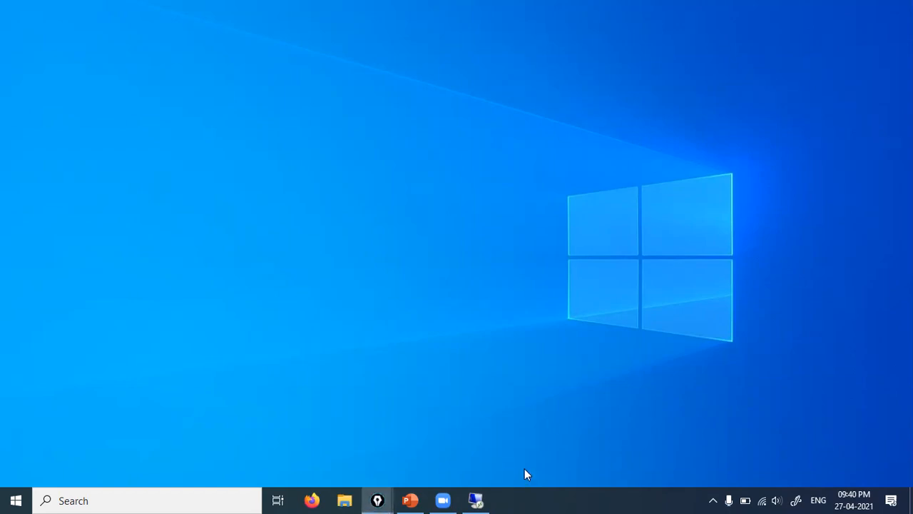
left_click(377, 501)
left_click(476, 500)
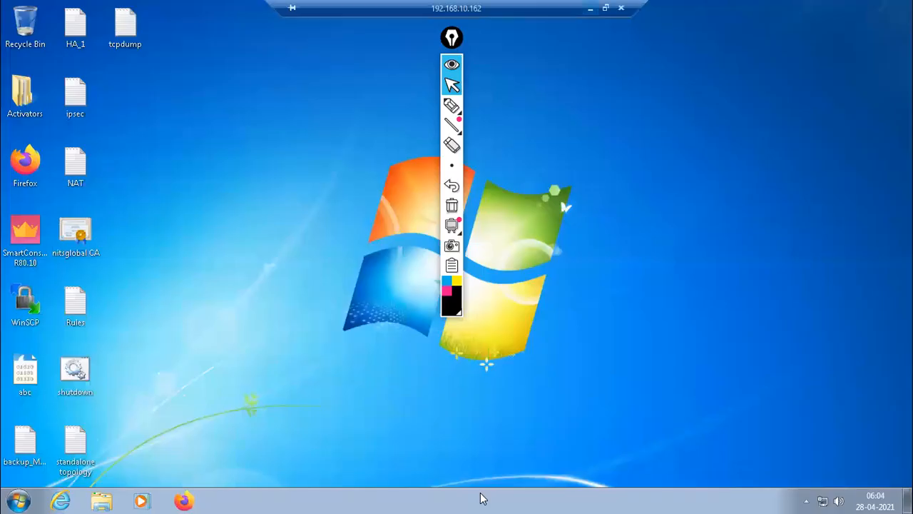
left_click(621, 8)
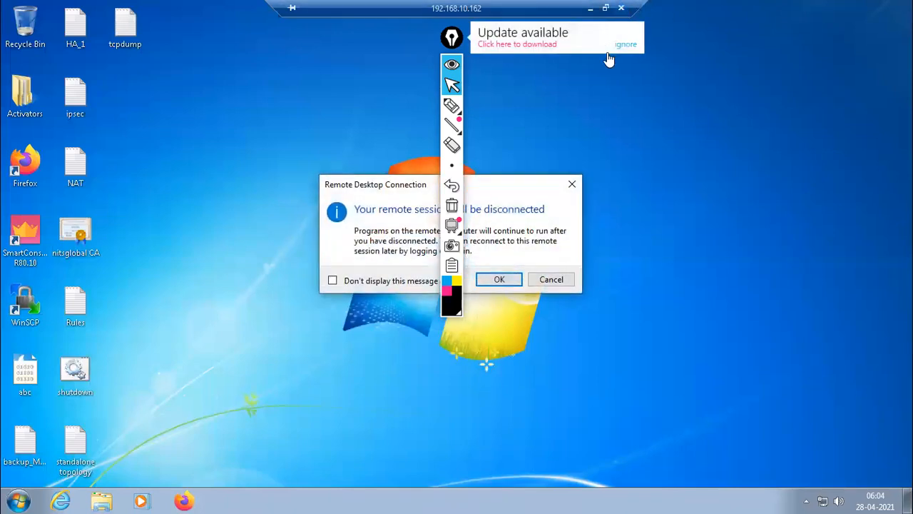
left_click(625, 45)
left_click(500, 279)
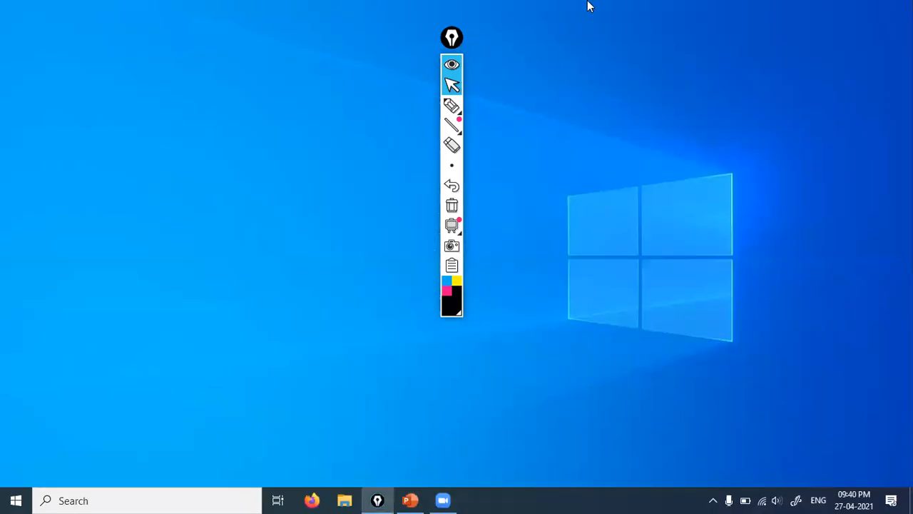
left_click(452, 38)
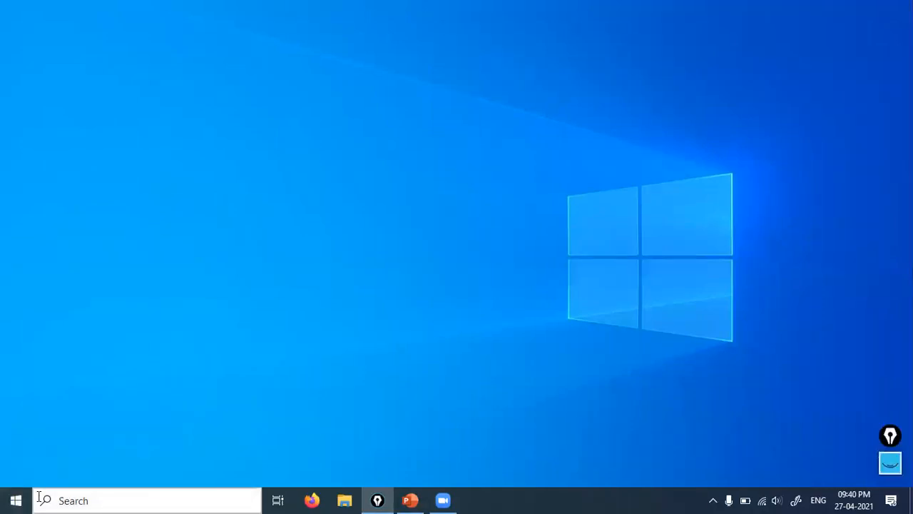
Run mstsc and connect to 192.168.10.162 with the admin account's password, accepting the certificate errors.
left_click(79, 500)
type("mstsc")
key("Return")
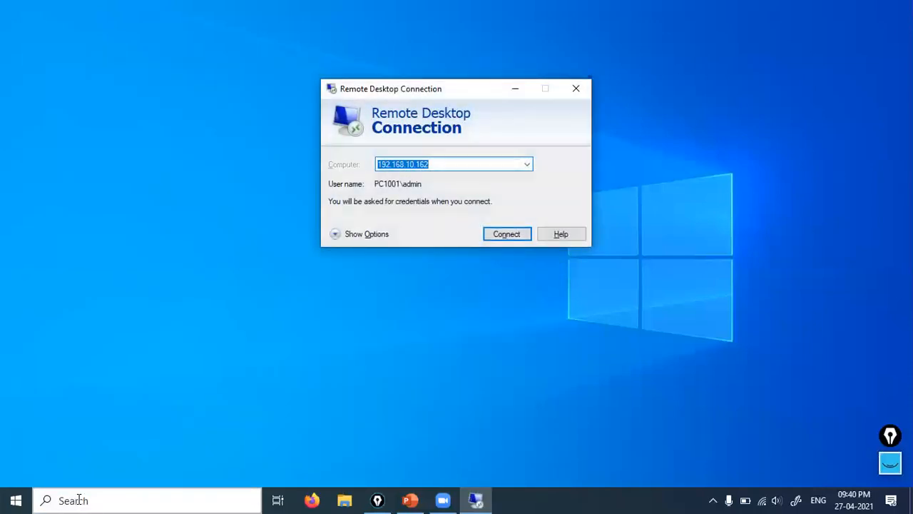
key("Return")
type("••••••")
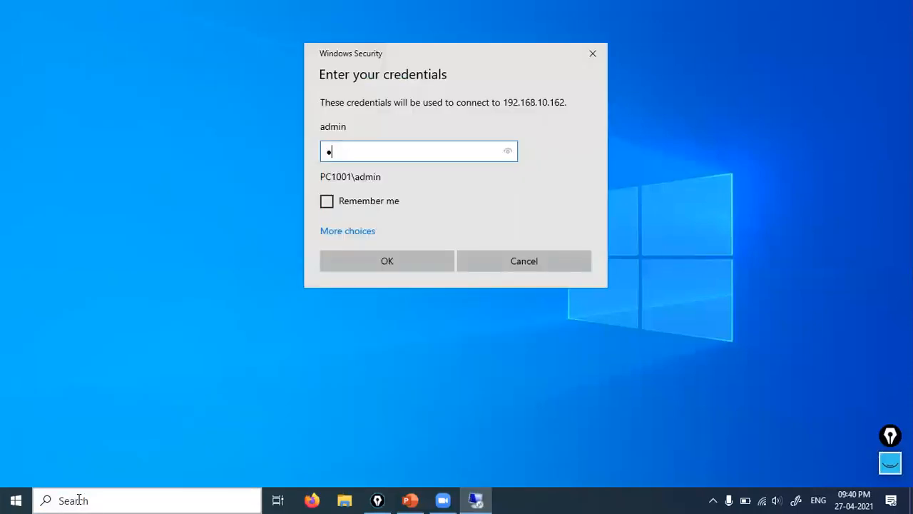
type("••••")
key("Return")
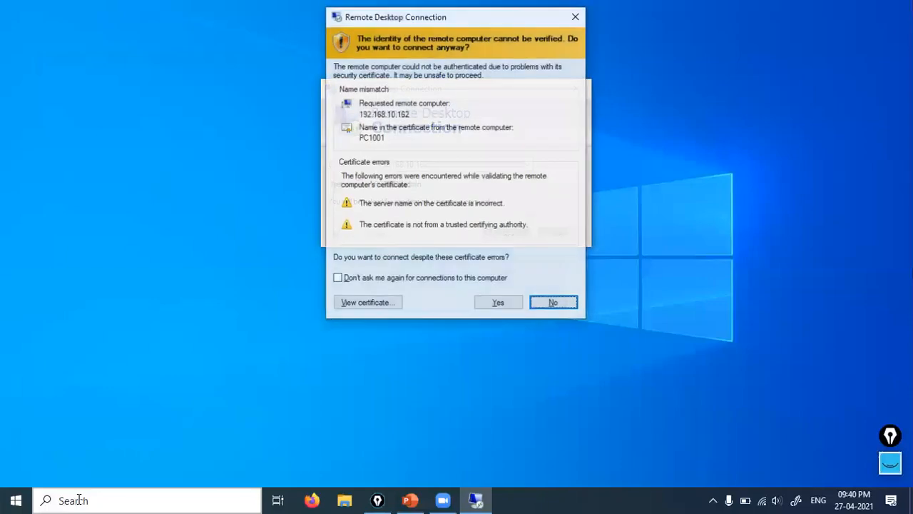
key("y")
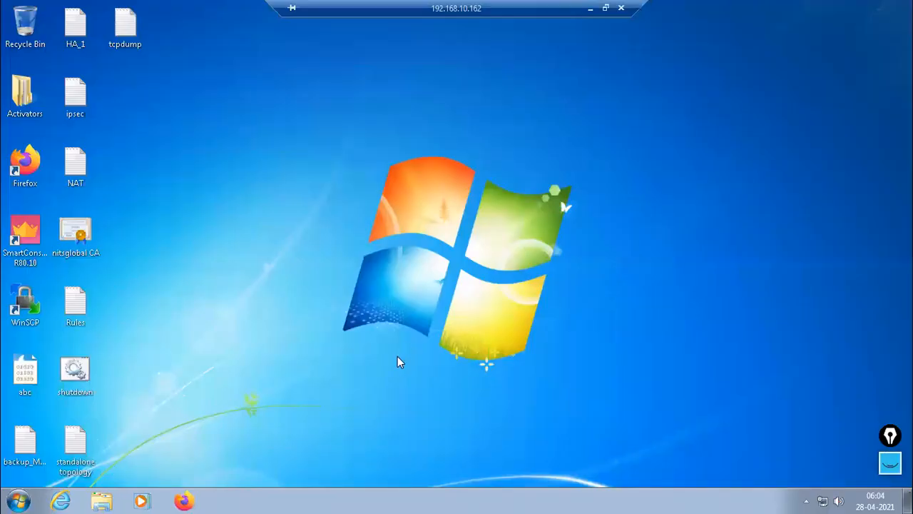
Refresh the remote desktop and open the EVE login page at 192.168.10.170 in Firefox.
right_click(319, 194)
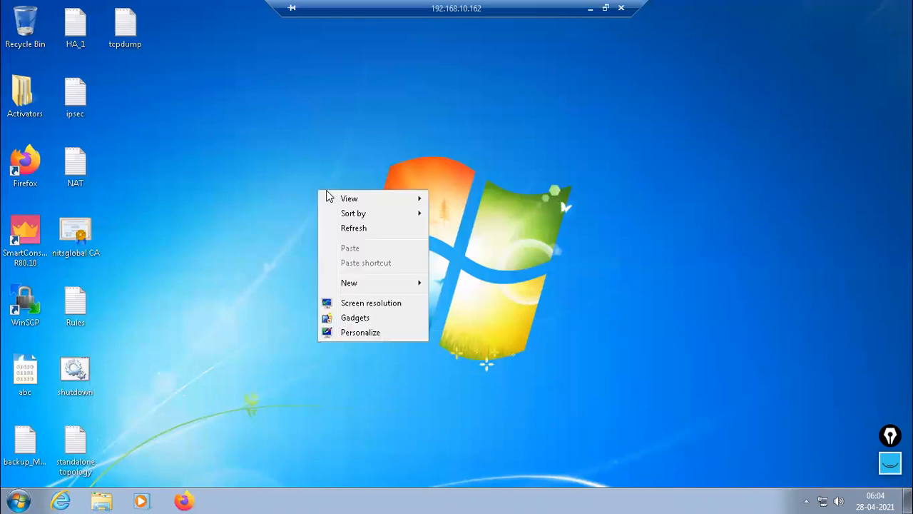
left_click(355, 227)
left_click(184, 501)
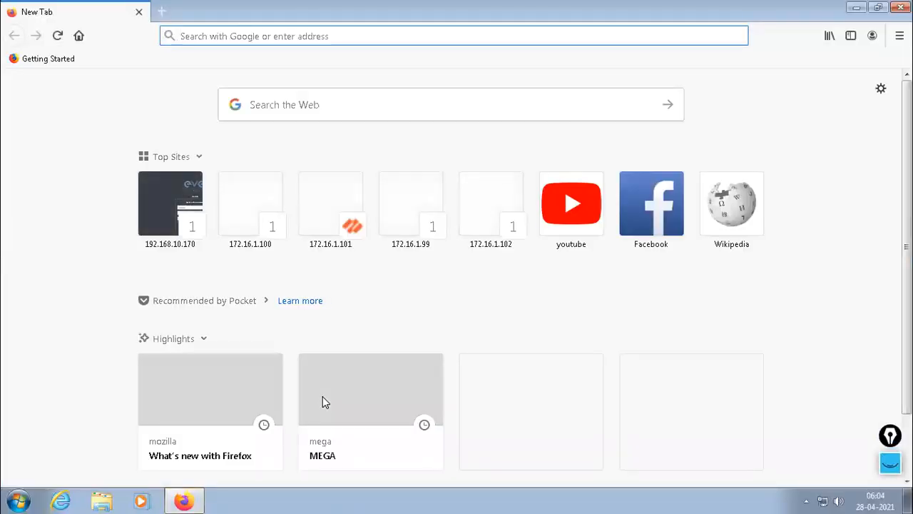
left_click(181, 188)
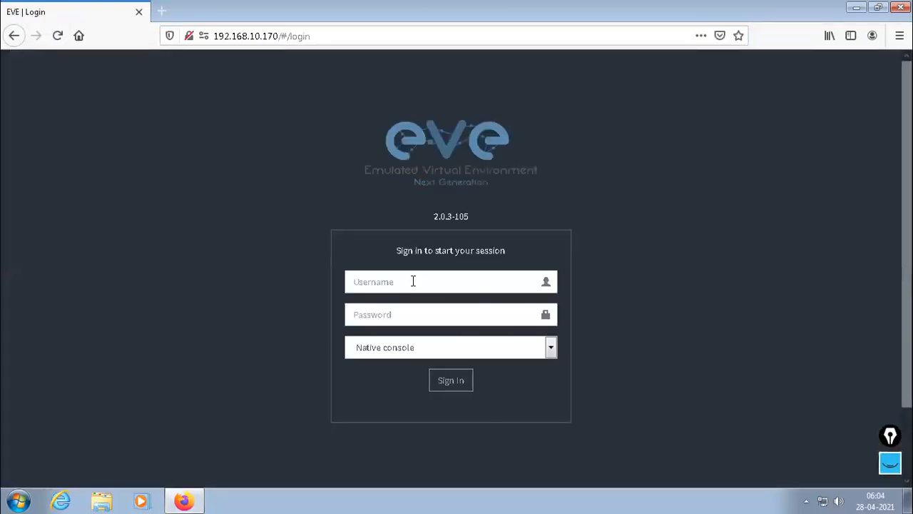
Sign in to EVE as admin with the account password.
left_click(413, 271)
type("admin")
key("Tab")
type("eve")
key("Return")
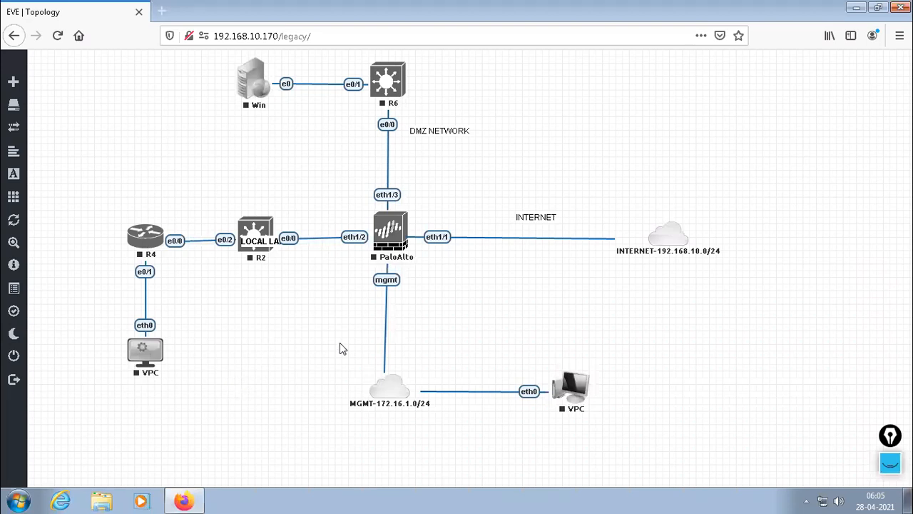
Wipe the PaloAlto node in the topology and start it.
right_click(384, 232)
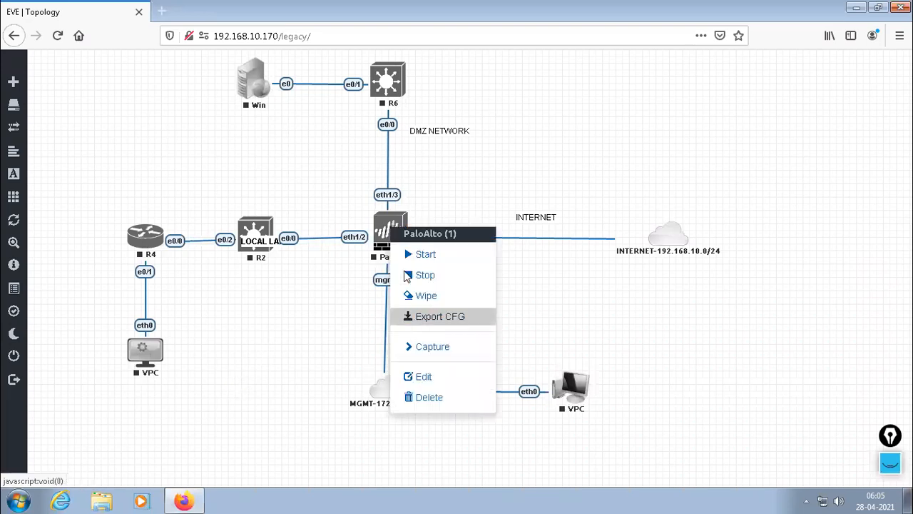
left_click(432, 297)
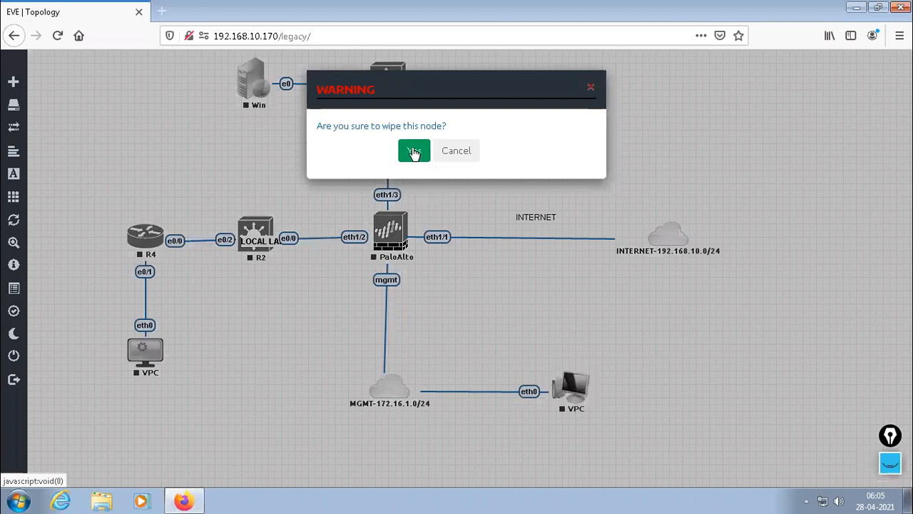
left_click(409, 150)
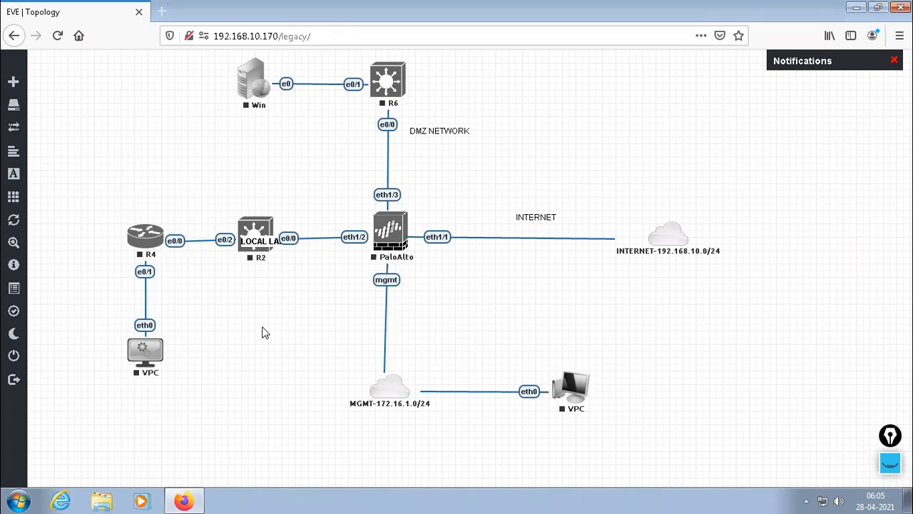
right_click(386, 234)
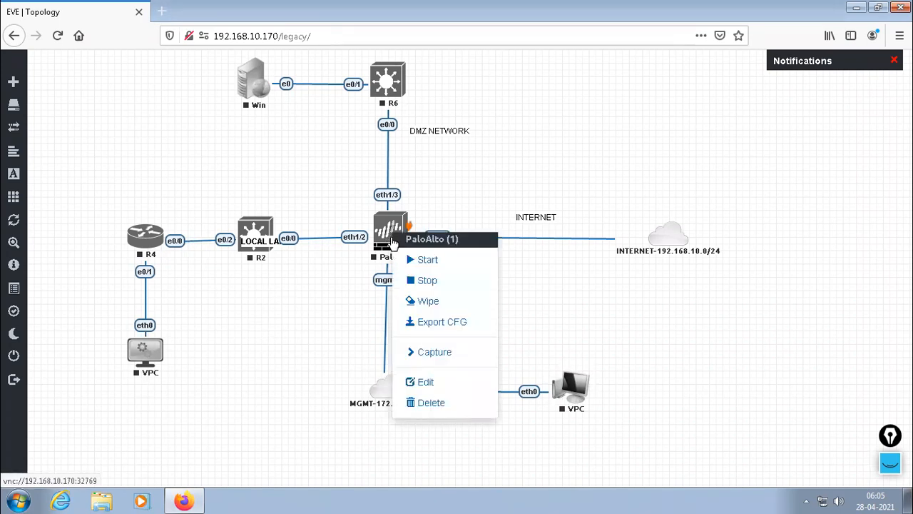
left_click(431, 262)
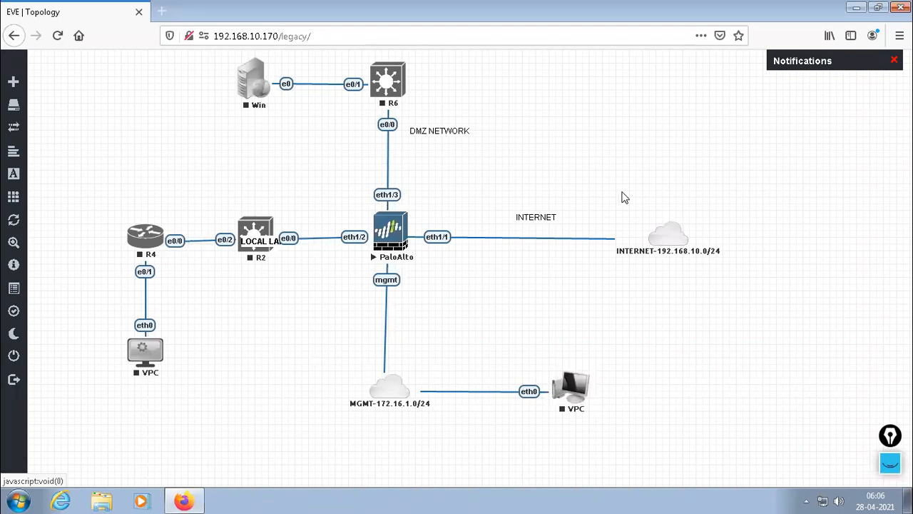
With the annotation pen, sketch a firewall labelled GW above the INTERNET cloud and link it to a server labelled SMS.
left_click(891, 464)
left_click_drag(887, 438, 892, 430)
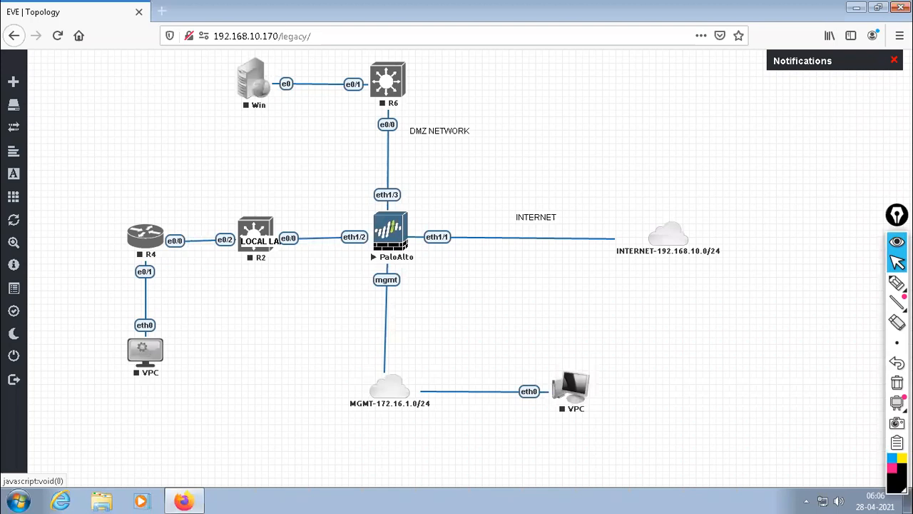
mouse_move(897, 284)
left_click(838, 287)
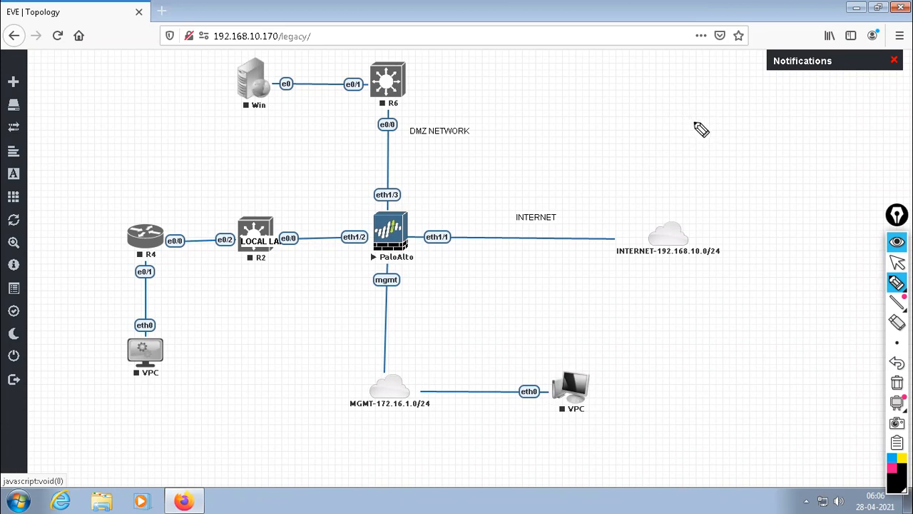
left_click_drag(675, 154, 669, 222)
mouse_move(683, 139)
left_mouse_down()
mouse_move(703, 129)
mouse_move(658, 158)
mouse_move(679, 136)
mouse_move(662, 153)
mouse_move(709, 159)
left_mouse_up()
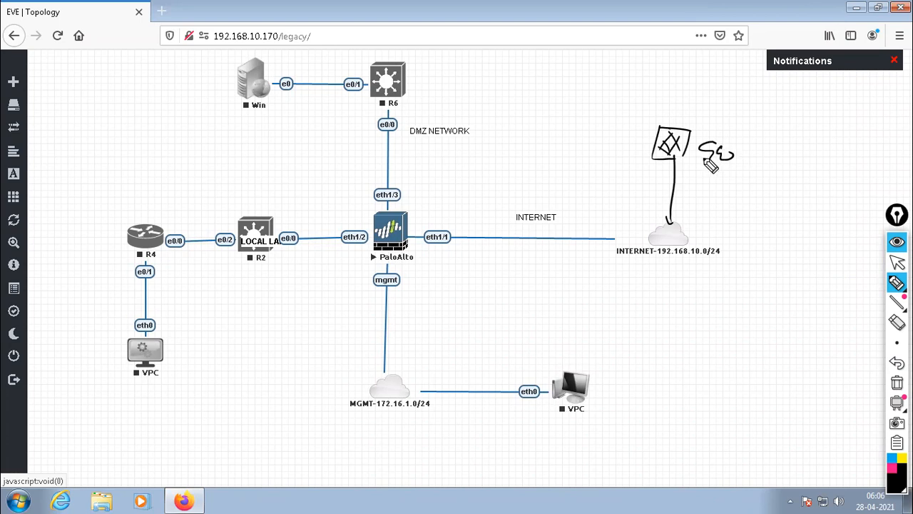
mouse_move(689, 129)
left_mouse_down()
mouse_move(789, 142)
mouse_move(791, 125)
mouse_move(801, 126)
mouse_move(806, 143)
mouse_move(858, 187)
mouse_move(806, 164)
left_mouse_up()
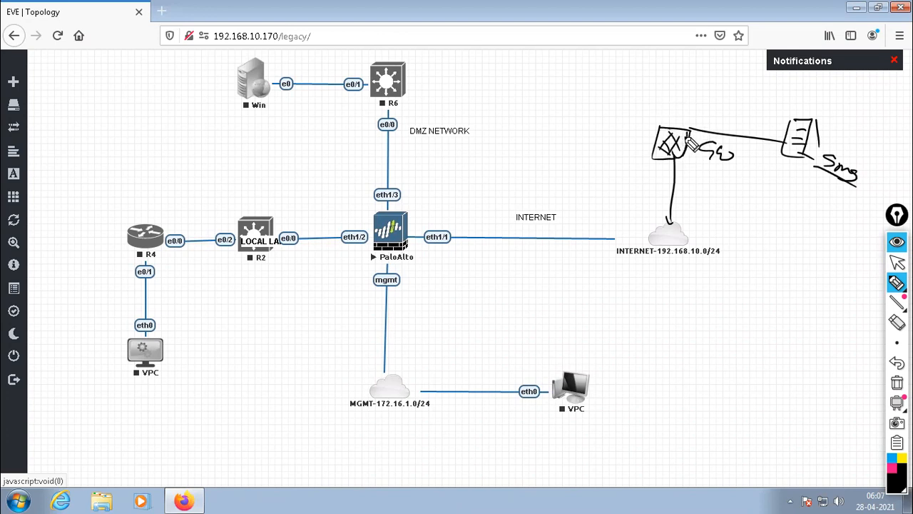
Write an underlined "Role" above both the sketched gateway and server, and draw two more firewalls linked to the server.
mouse_move(660, 101)
left_mouse_down()
mouse_move(687, 100)
mouse_move(696, 112)
left_mouse_up()
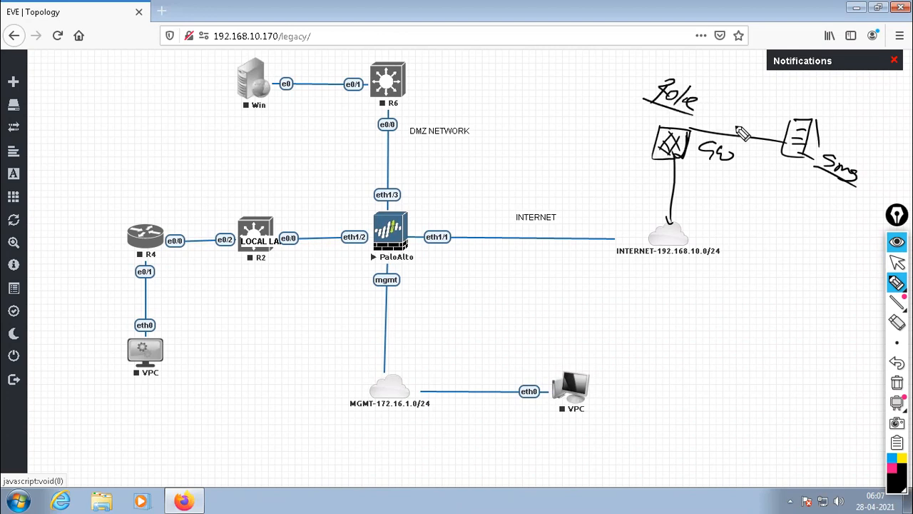
mouse_move(805, 113)
left_mouse_down()
mouse_move(821, 96)
mouse_move(843, 123)
left_mouse_up()
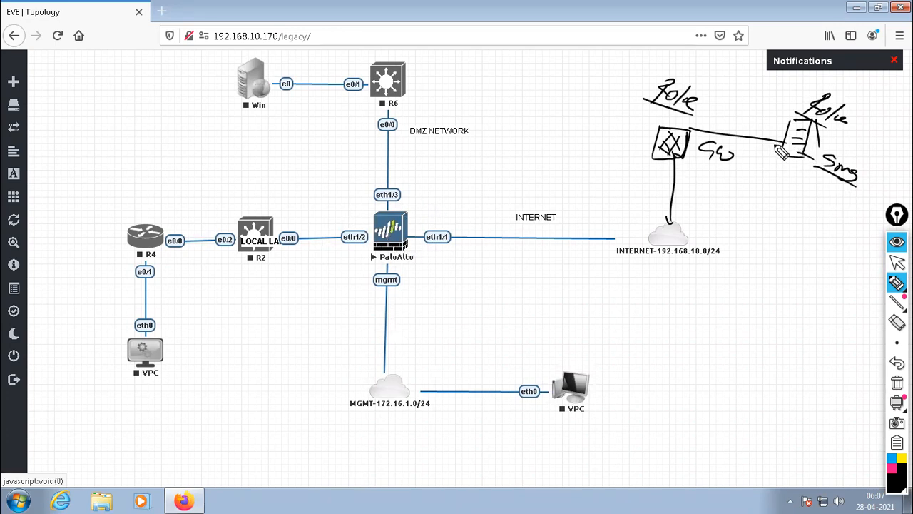
mouse_move(787, 159)
left_mouse_down()
mouse_move(769, 249)
mouse_move(758, 249)
mouse_move(782, 252)
left_mouse_up()
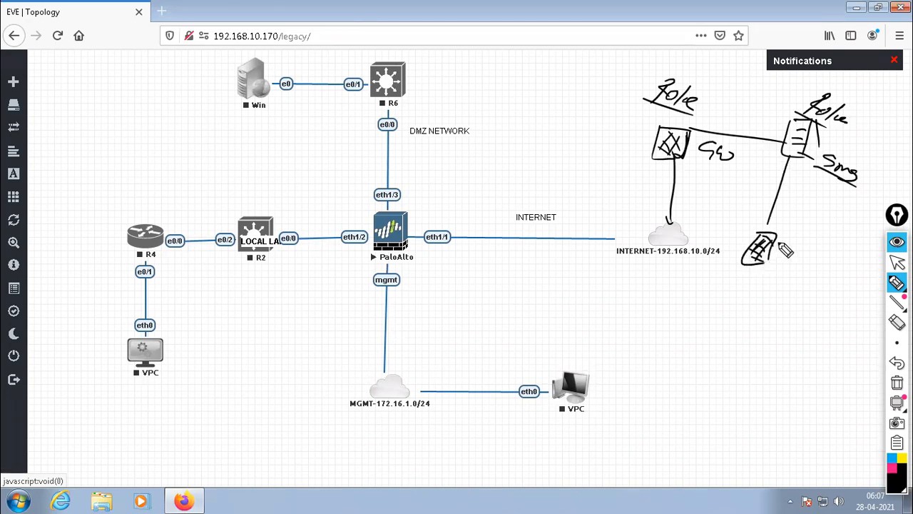
left_click_drag(785, 130, 738, 80)
mouse_move(706, 49)
left_mouse_down()
mouse_move(727, 69)
mouse_move(710, 71)
mouse_move(721, 61)
mouse_move(712, 54)
mouse_move(700, 66)
mouse_move(714, 69)
left_mouse_up()
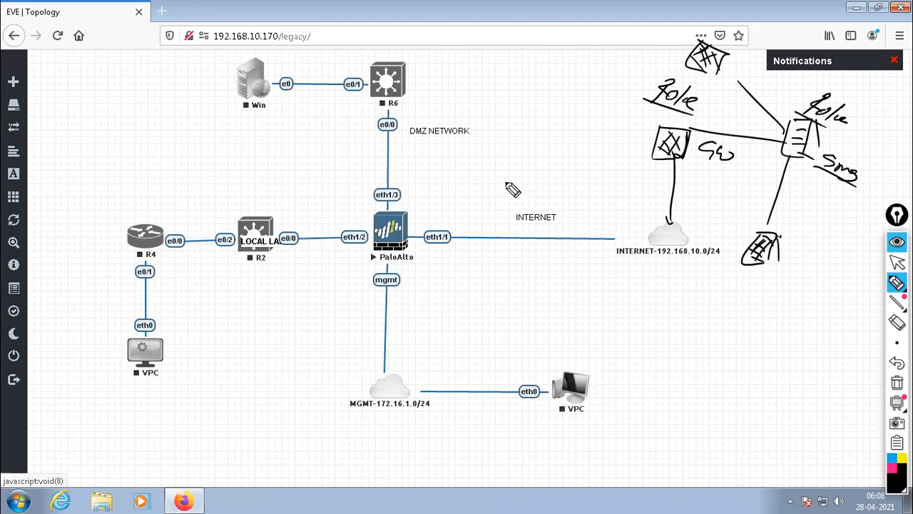
Sketch a server linked to the PaloAlto node, label it PANORAMA with an underline, and trace over the server for emphasis.
left_click_drag(407, 213, 522, 165)
left_click_drag(528, 133, 548, 174)
mouse_move(528, 133)
left_mouse_down()
mouse_move(552, 170)
mouse_move(550, 142)
left_mouse_up()
left_click_drag(535, 149, 550, 149)
mouse_move(534, 155)
left_mouse_down()
mouse_move(561, 158)
mouse_move(556, 174)
left_mouse_up()
mouse_move(518, 81)
left_mouse_down()
mouse_move(585, 106)
mouse_move(581, 118)
mouse_move(618, 136)
left_mouse_up()
left_click_drag(560, 118, 627, 157)
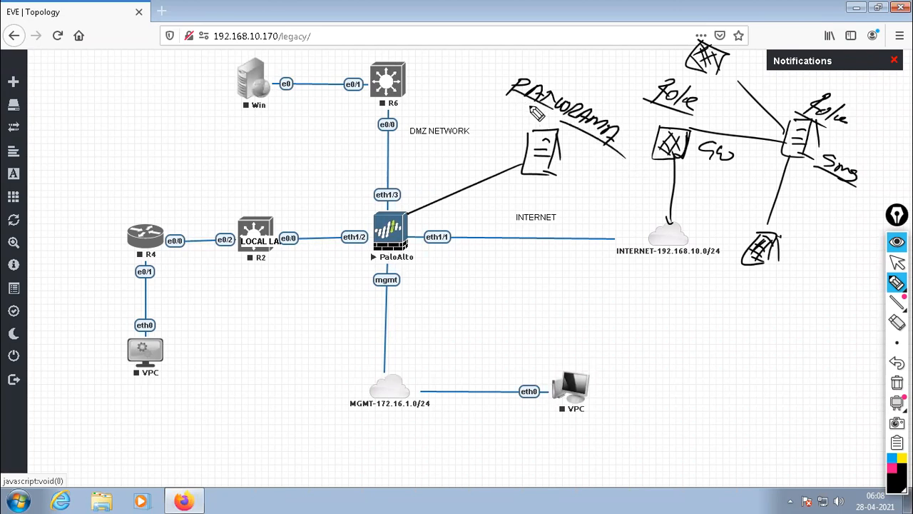
mouse_move(544, 160)
left_mouse_down()
mouse_move(542, 151)
mouse_move(534, 169)
left_mouse_up()
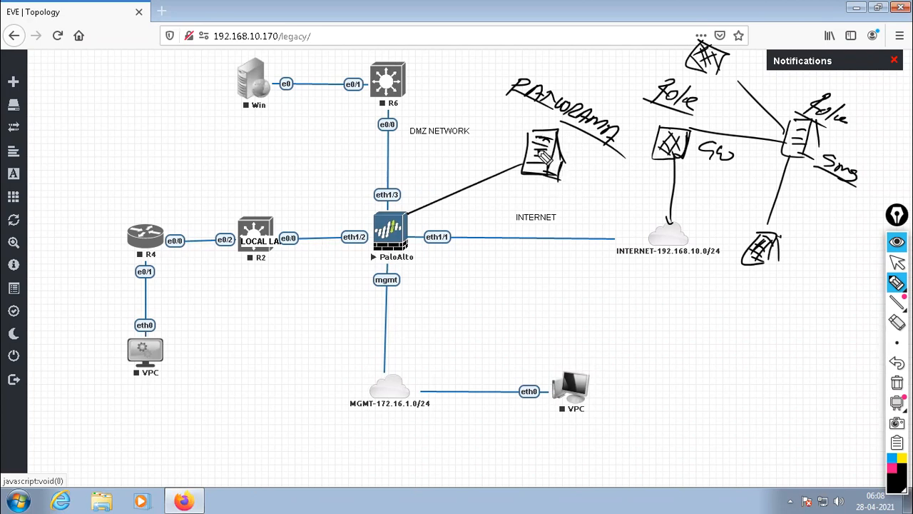
Sketch another firewall linked to the Panorama server, then clear all pen annotations and hide the annotation tools.
left_click_drag(515, 163, 468, 129)
mouse_move(426, 88)
left_mouse_down()
mouse_move(432, 104)
mouse_move(423, 127)
mouse_move(435, 110)
mouse_move(441, 118)
mouse_move(421, 121)
mouse_move(435, 103)
mouse_move(427, 126)
mouse_move(439, 120)
left_mouse_up()
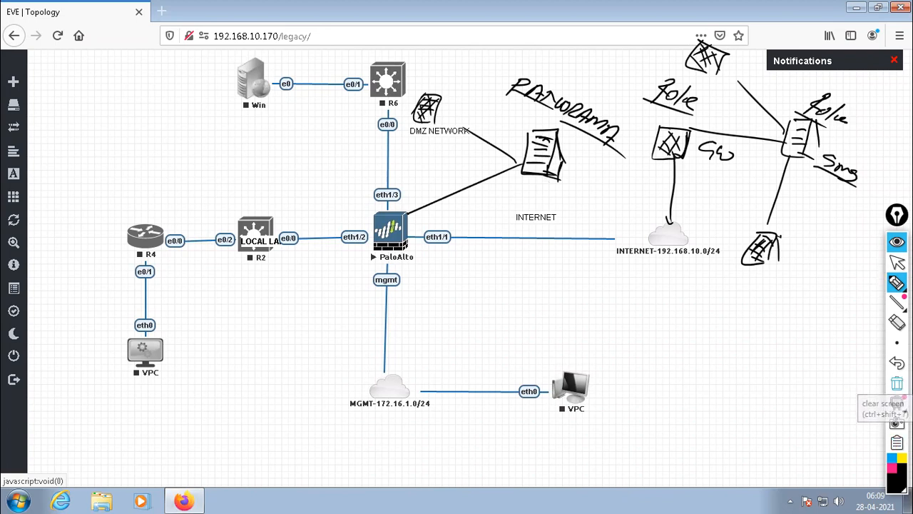
left_click(897, 382)
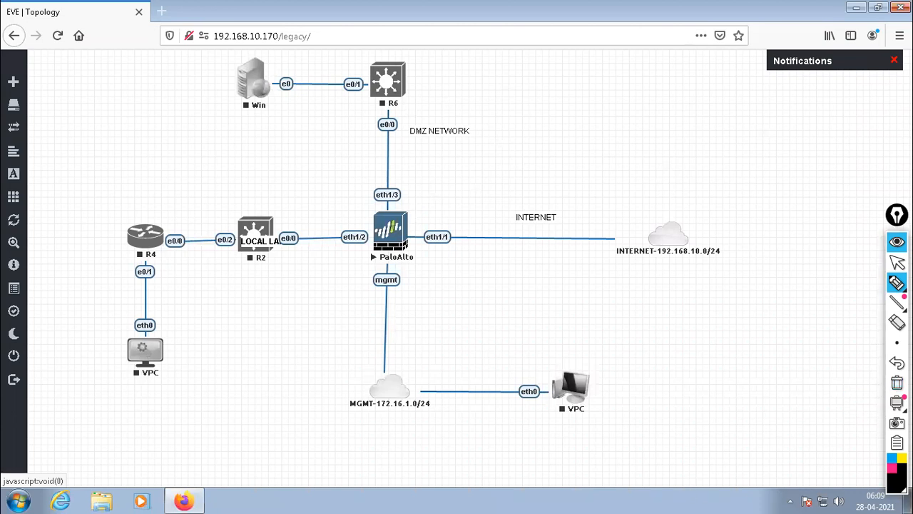
left_click(897, 242)
Open the PaloAlto node's console and resize its window so it is shorter.
left_click(386, 229)
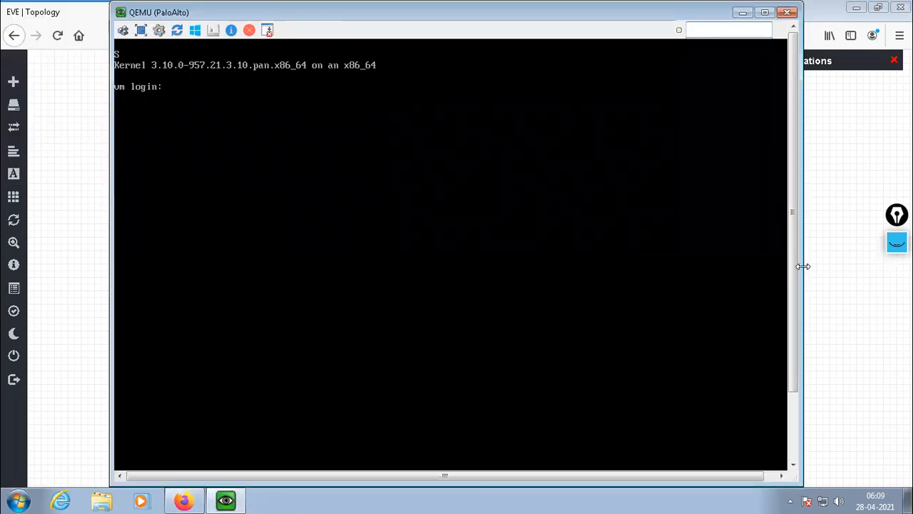
left_click_drag(802, 265, 688, 274)
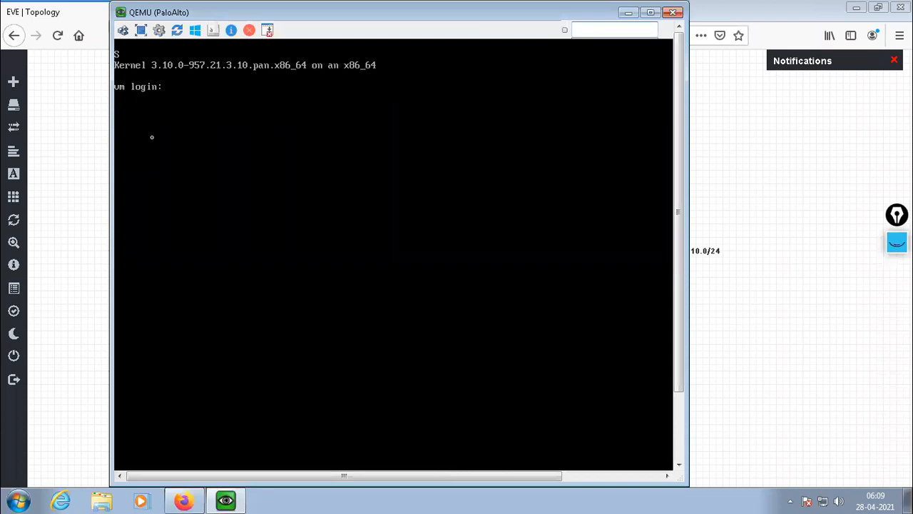
left_click_drag(387, 485, 388, 389)
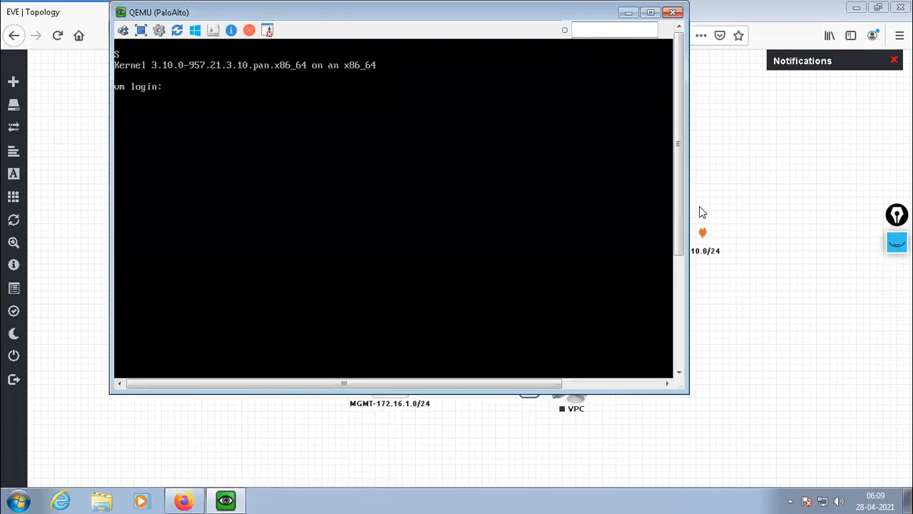
left_click_drag(686, 207, 808, 202)
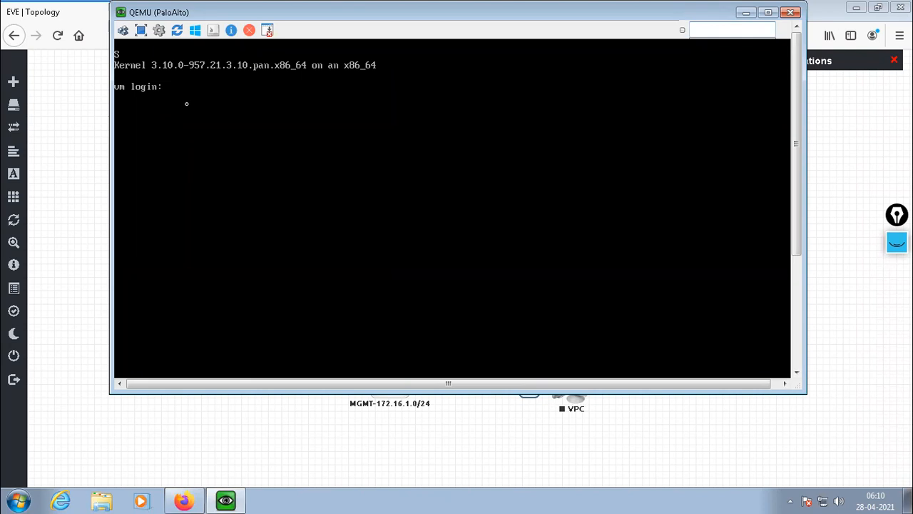
Try to log in to the PaloAlto console as admin with the account password, and minimize the console window.
type("admin")
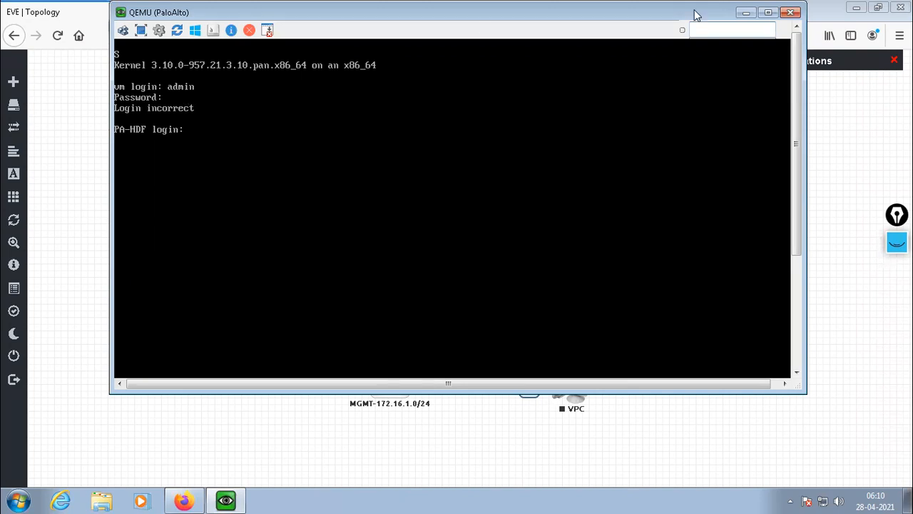
left_click(747, 13)
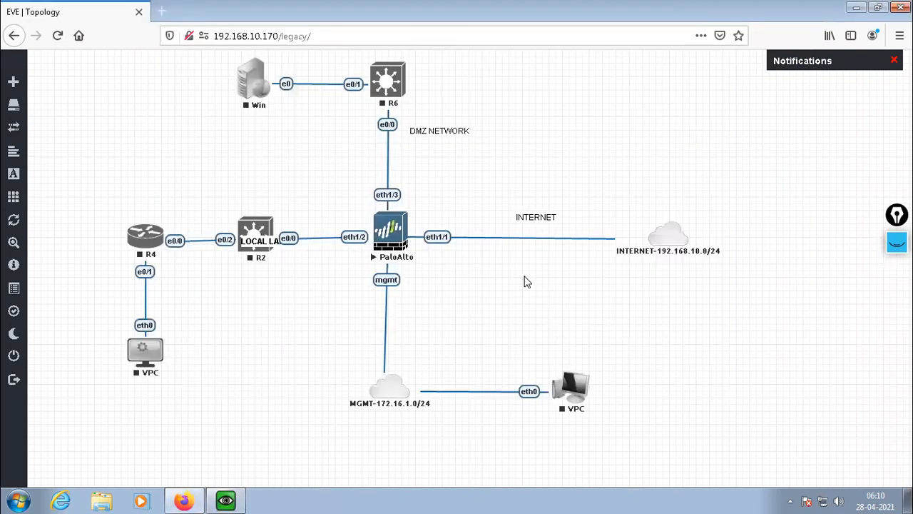
Move the INTERNET label closer to its link and place a text label 192.168.10.125/24 above the PaloAlto's eth1/1 port.
left_click_drag(532, 216, 546, 226)
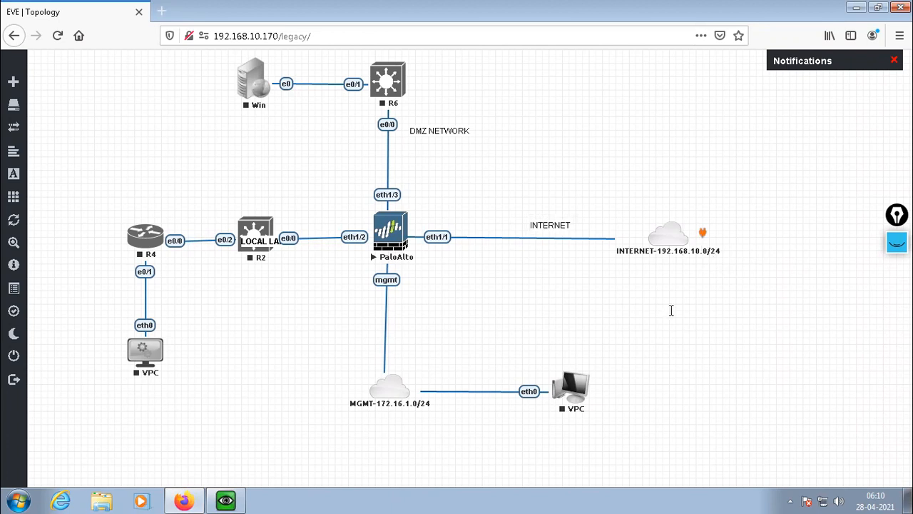
right_click(721, 346)
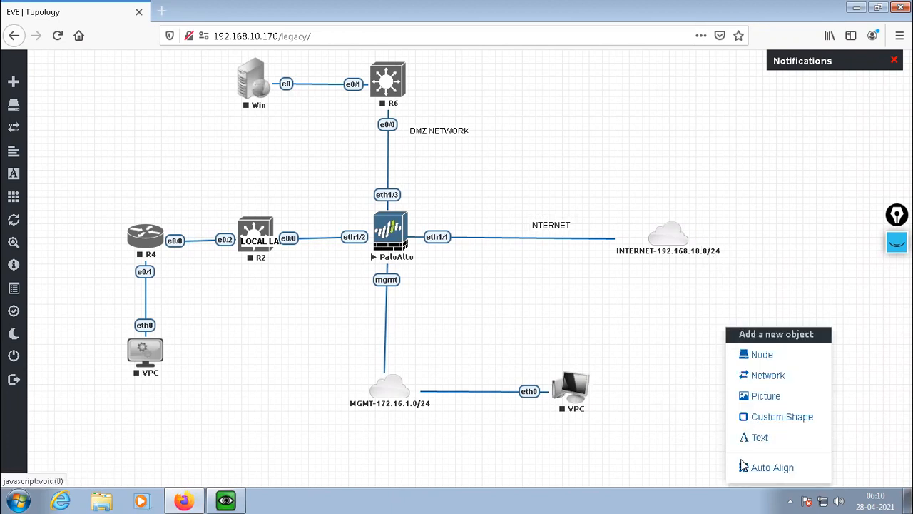
left_click(731, 437)
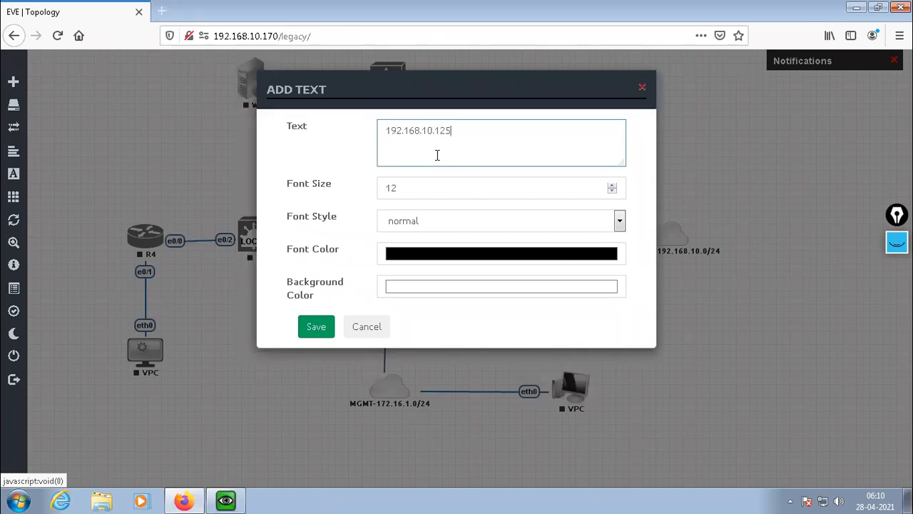
left_click(326, 326)
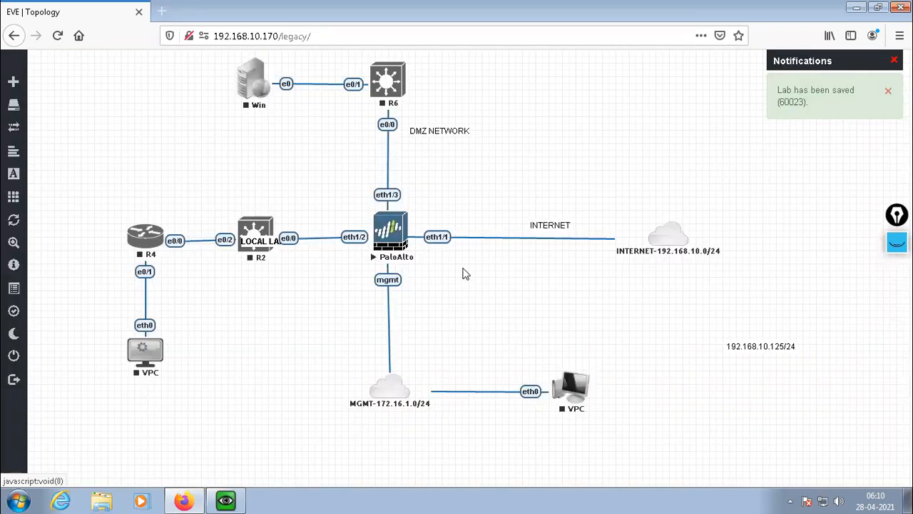
left_click_drag(772, 349, 573, 254)
left_click_drag(479, 206, 472, 223)
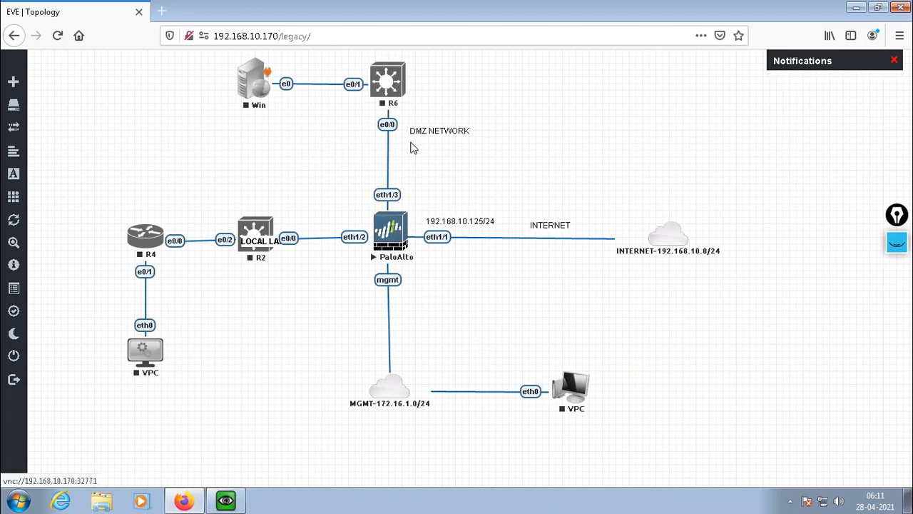
Shift the DMZ NETWORK label closer to its link and place a text label 20.2.2.0/24 beside the PaloAlto's eth1/3 port.
left_click_drag(435, 134, 430, 149)
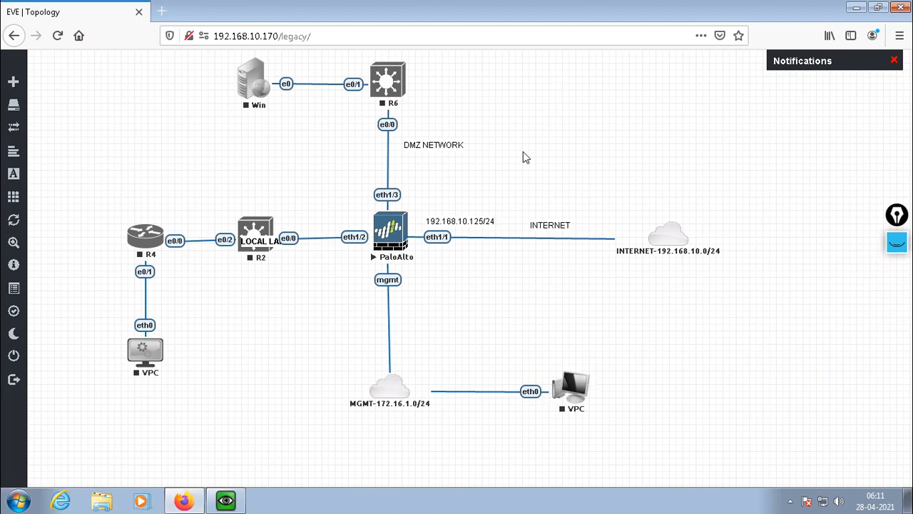
right_click(548, 154)
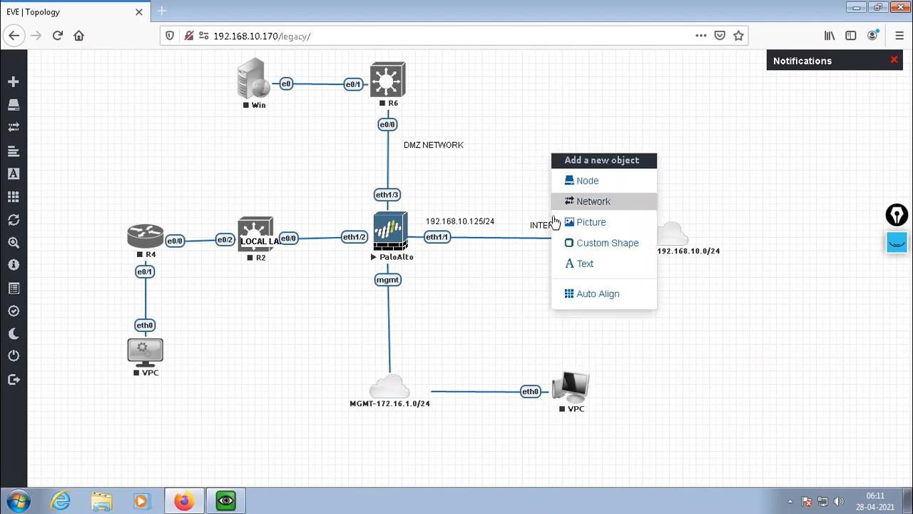
left_click(586, 264)
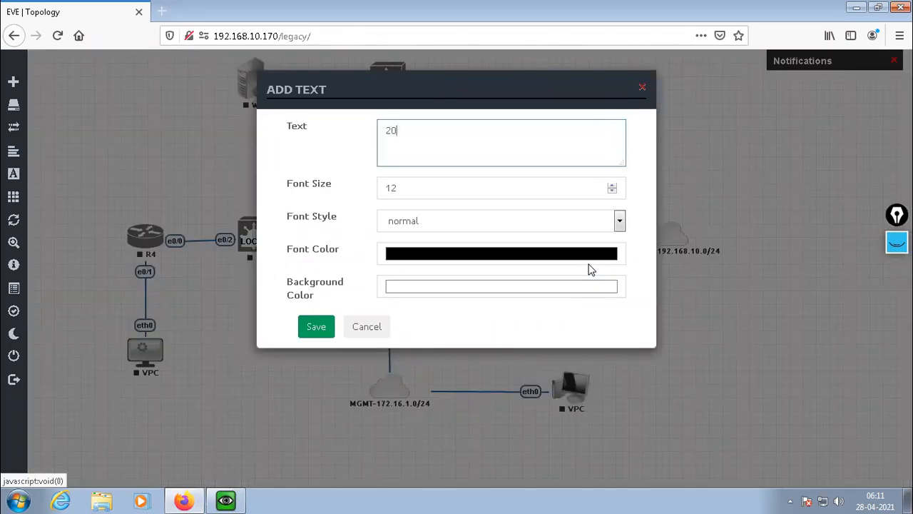
type("20.2.2.0/24")
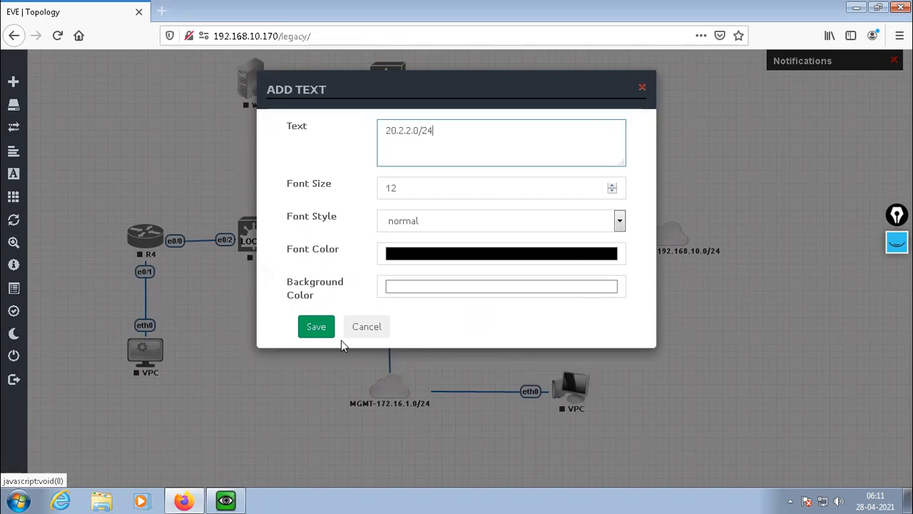
left_click(316, 328)
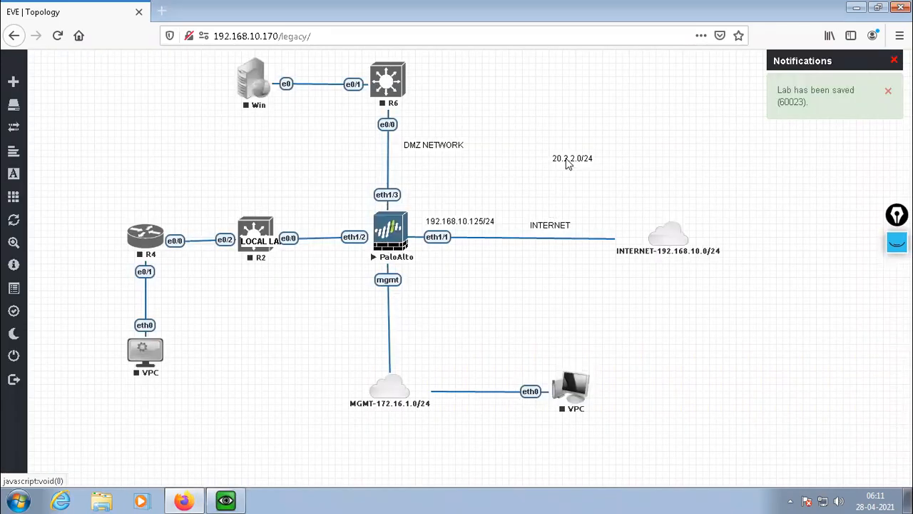
left_click_drag(568, 162, 413, 178)
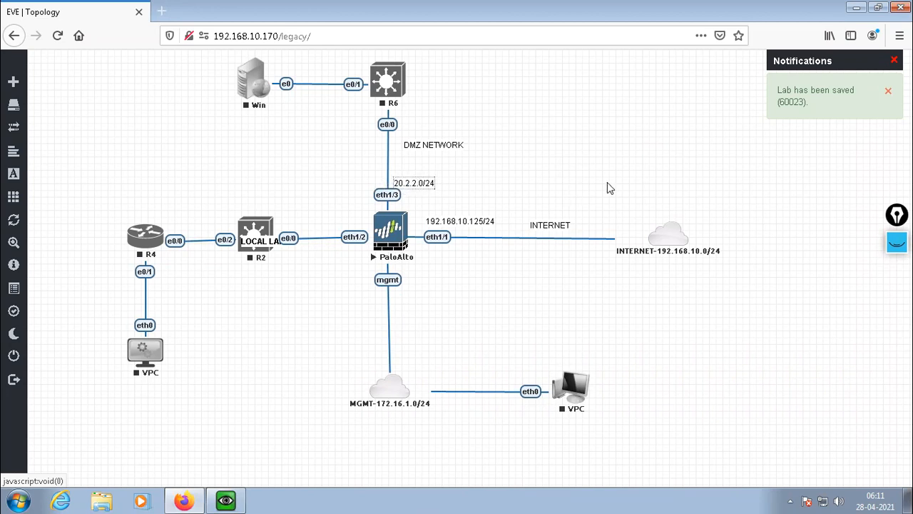
Change the address label beside the eth1/3 port to 20.2.2.101/24.
key("BackSpace")
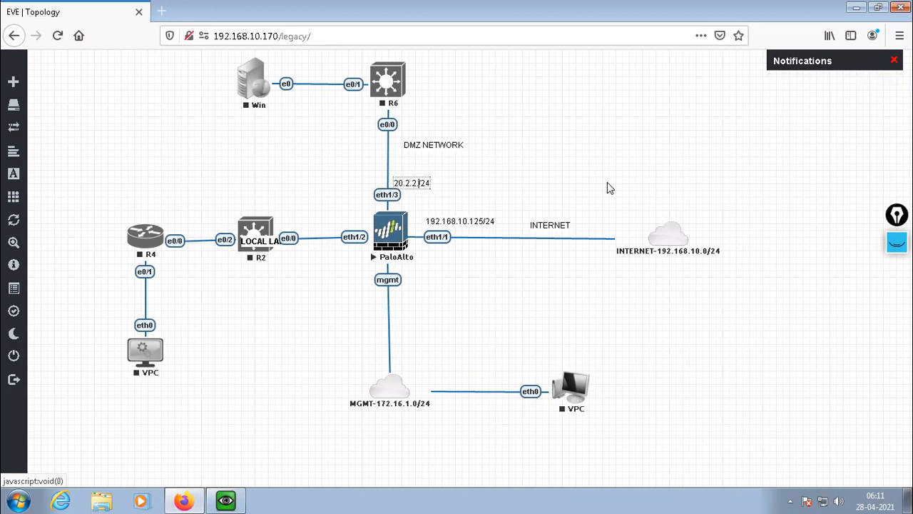
type("101")
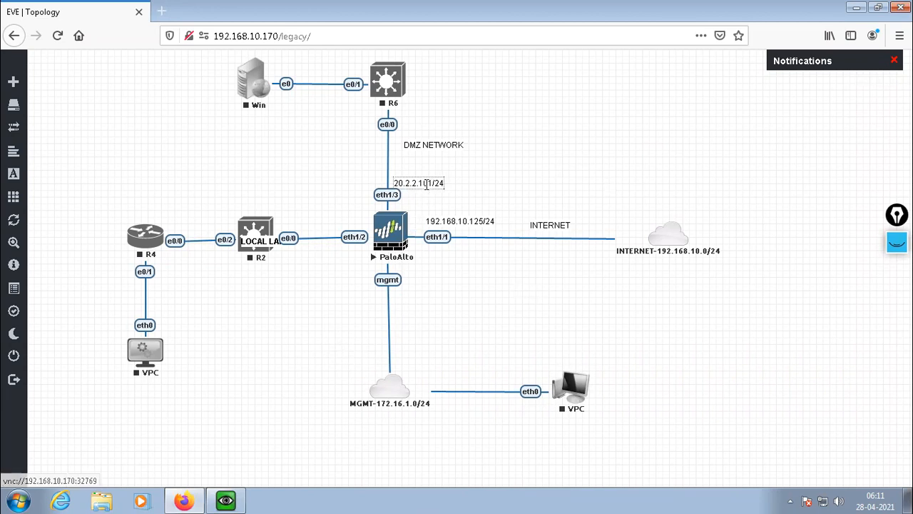
left_click(499, 182)
Duplicate the eth1/3 address label, place the copy below the Win node's e0 link, and change it to 20.2.2.20/24.
right_click(427, 180)
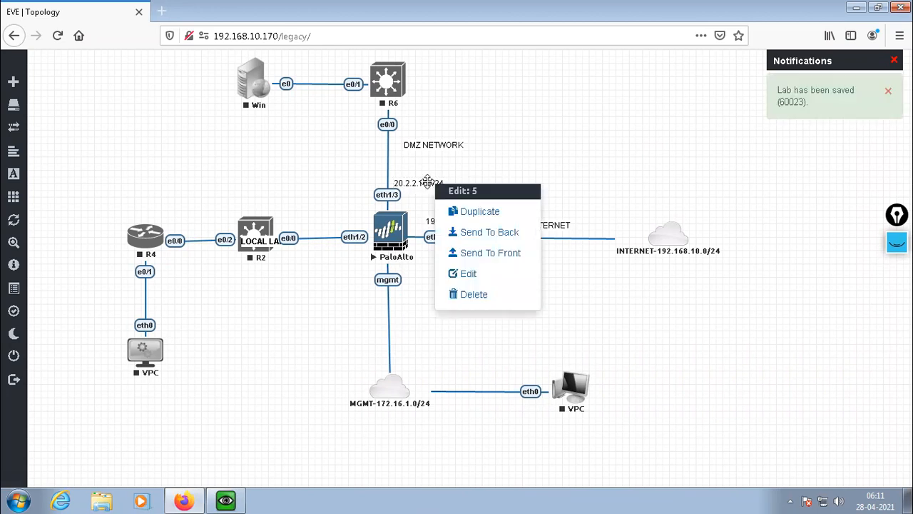
left_click(482, 211)
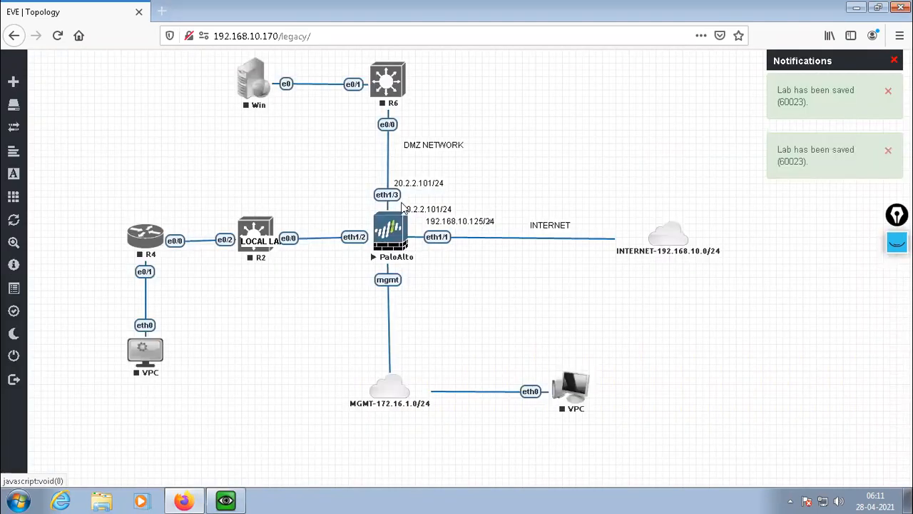
left_click_drag(426, 210, 298, 98)
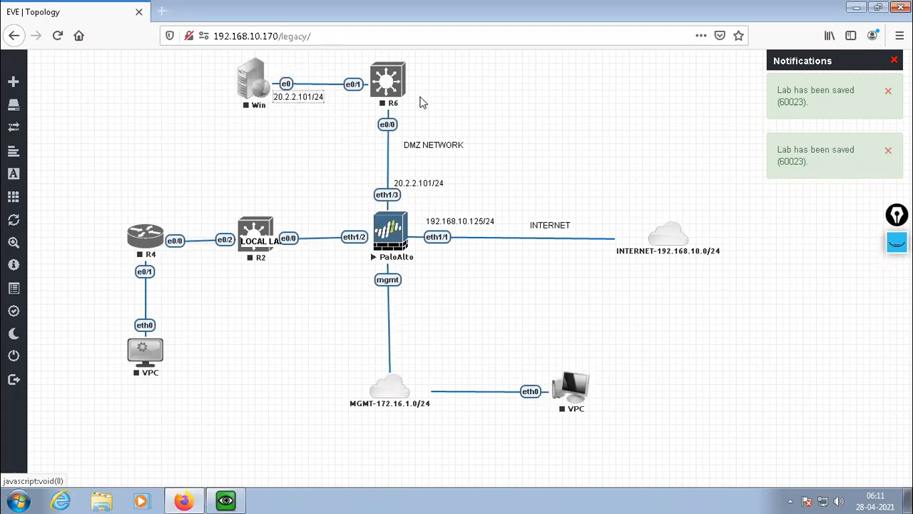
key("BackSpace")
key("BackSpace")
key("BackSpace")
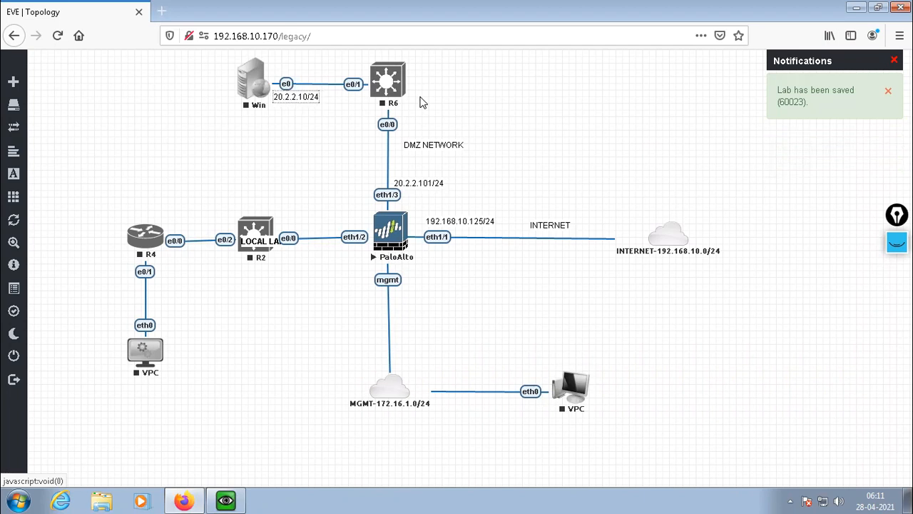
type("20")
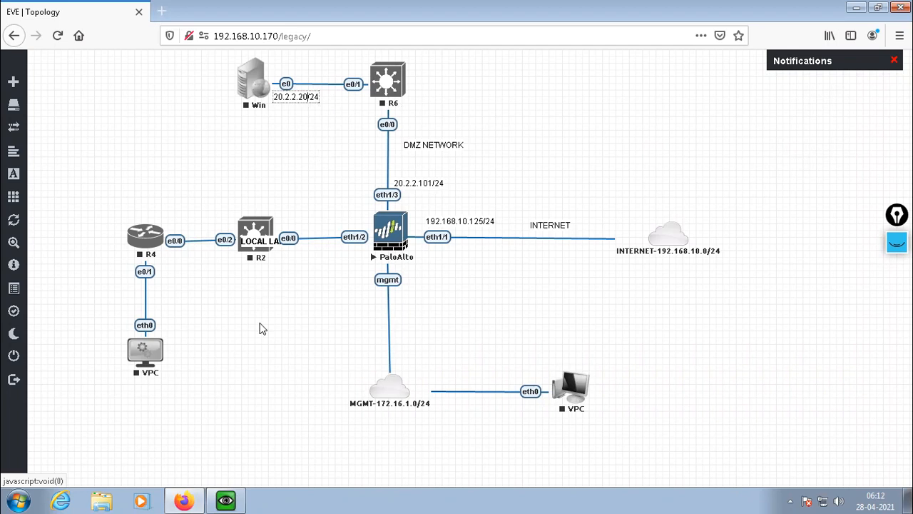
left_click(300, 331)
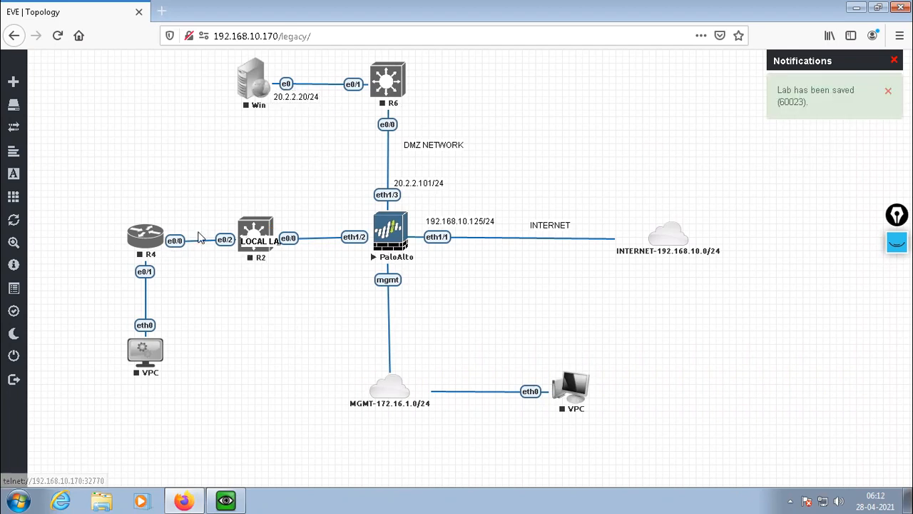
Place a text label 10.1.1.101/24 above the PaloAlto's eth1/2 port and move the LOCAL LAN label below R2.
right_click(201, 154)
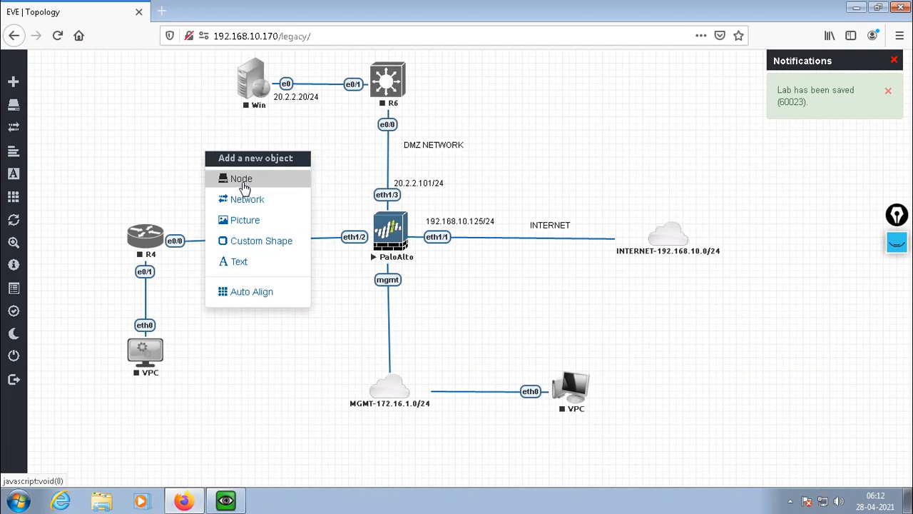
left_click(241, 262)
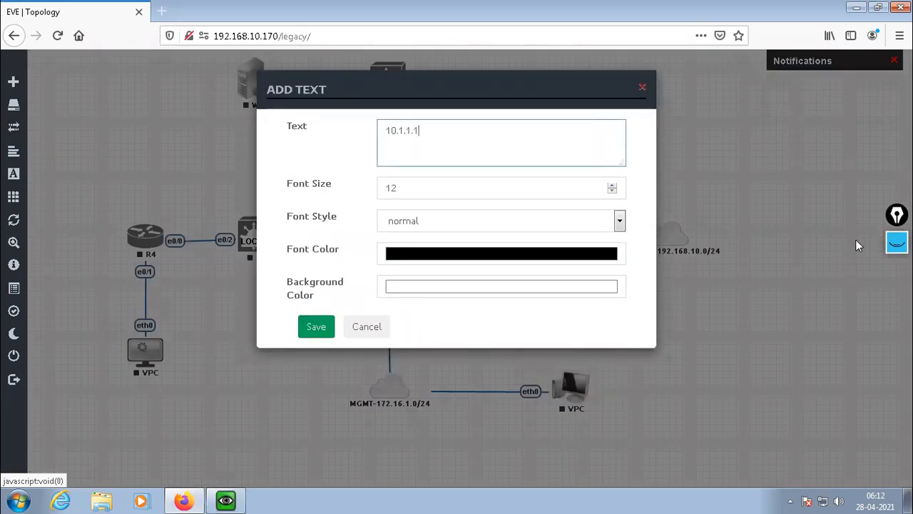
type("10.1.1.101/24")
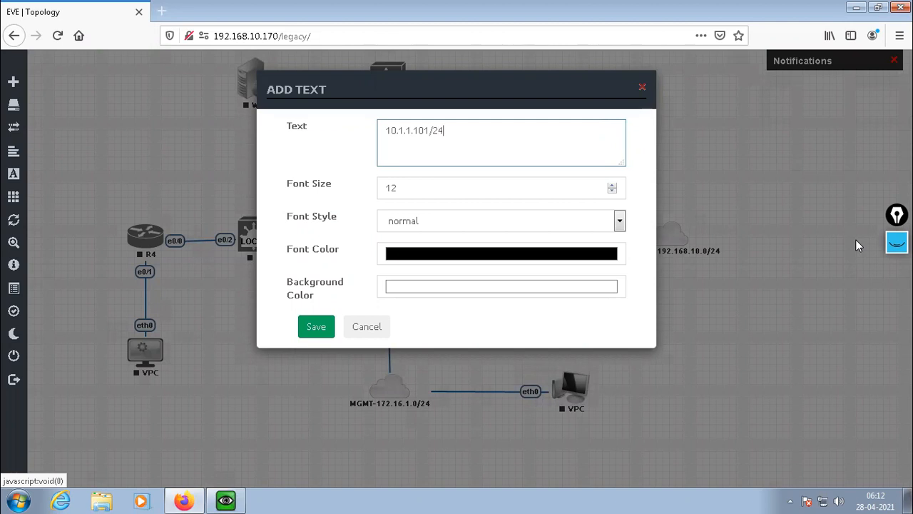
left_click(315, 328)
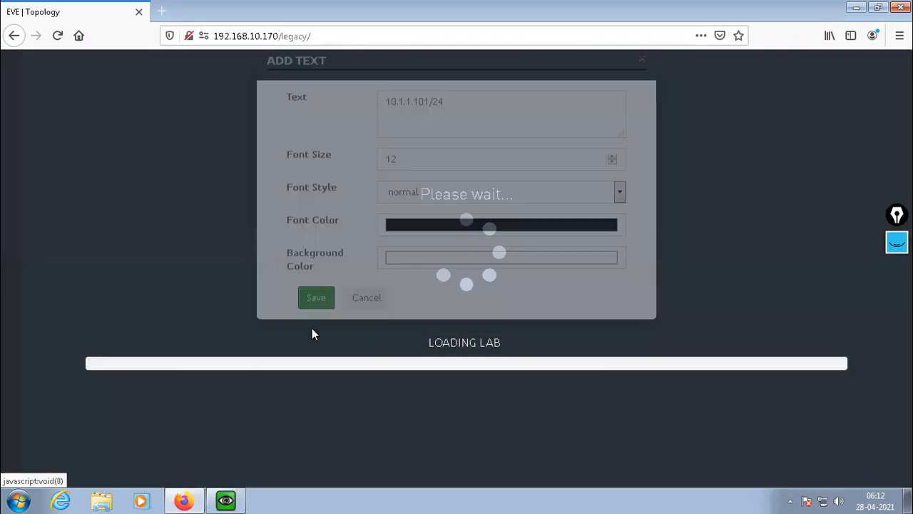
left_click_drag(214, 156, 338, 229)
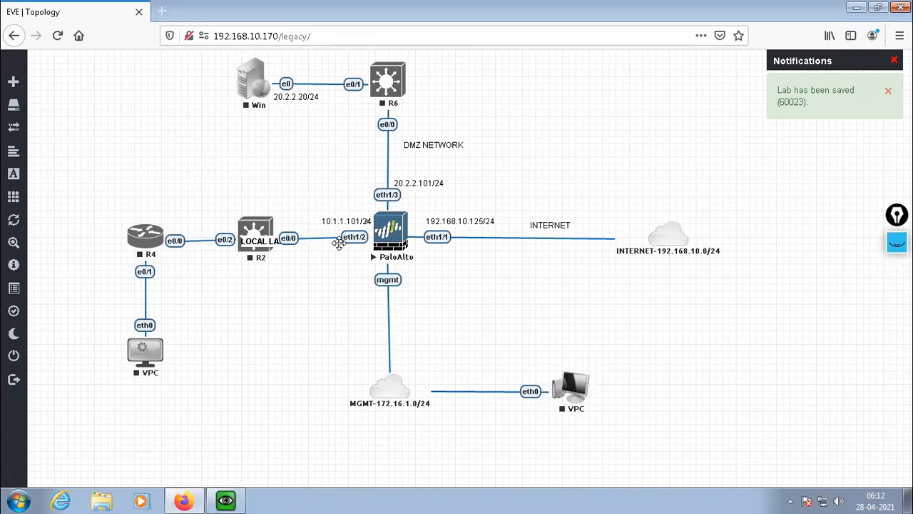
left_click_drag(255, 251, 242, 273)
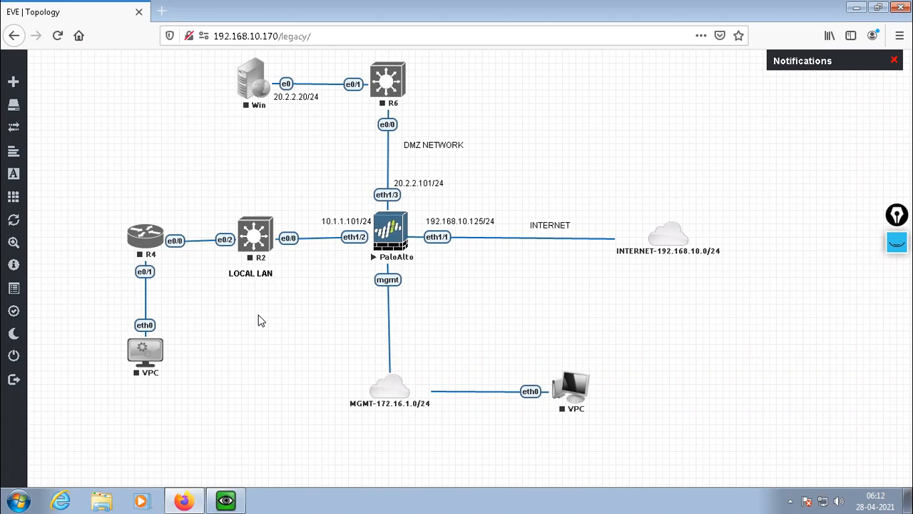
Duplicate the 10.1.1.101/24 label, place the copy above the link between R4 and R2, and change it to 10.1.1.10/24.
right_click(333, 221)
left_click(364, 249)
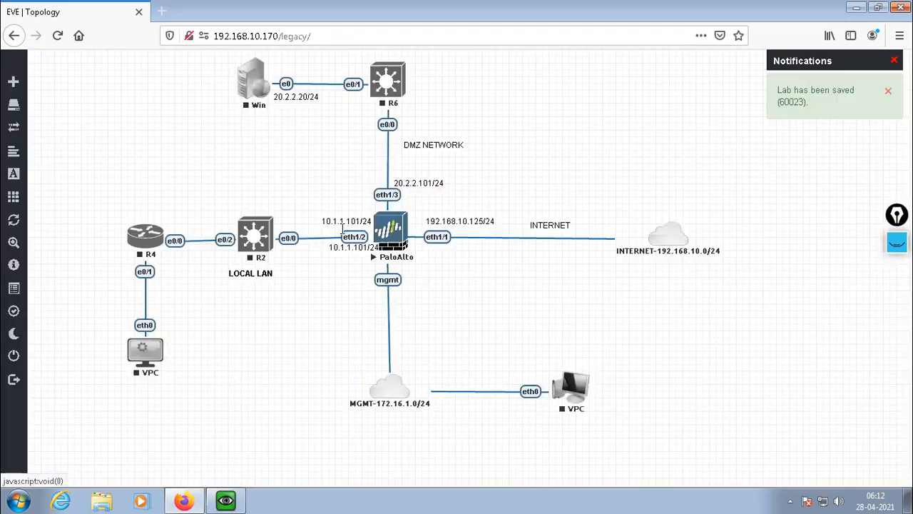
left_click_drag(337, 247, 164, 225)
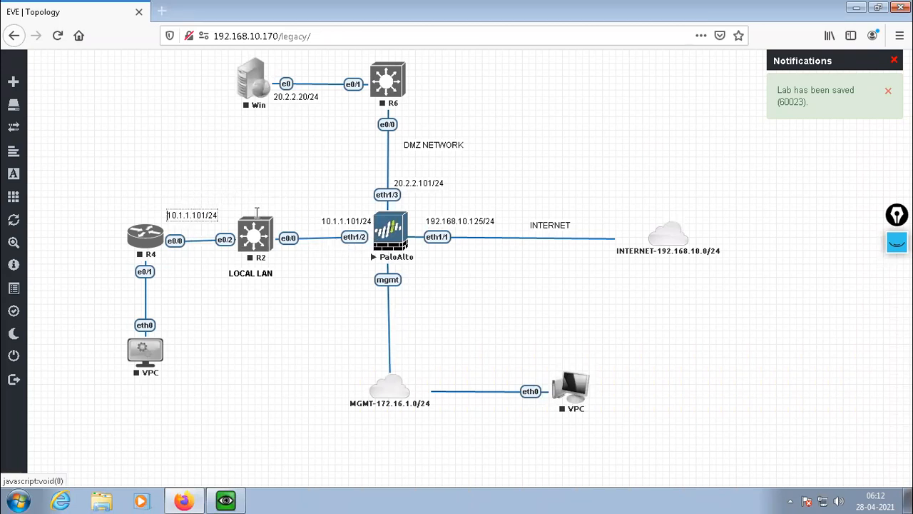
key("Right")
key("Right")
key("Right")
key("Right")
key("Right")
key("Right")
key("Right")
key("Right")
key("Right")
key("Right")
key("BackSpace")
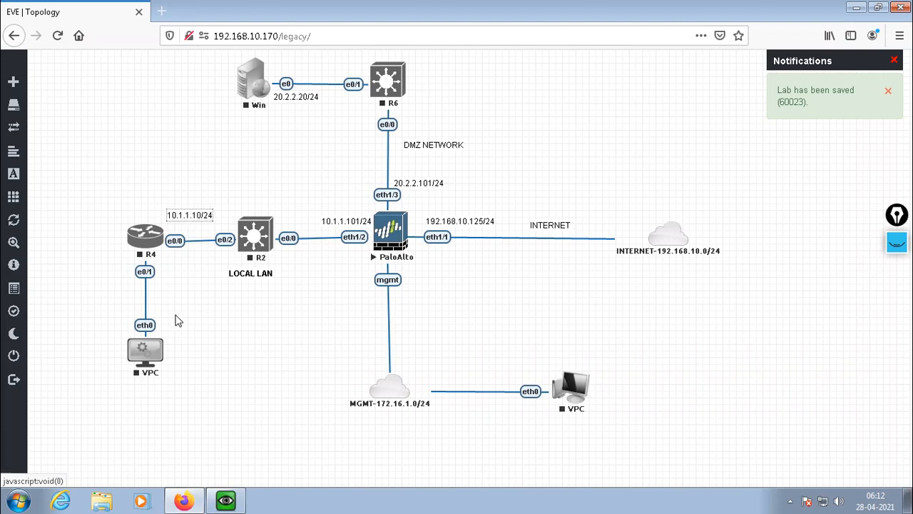
left_click(225, 372)
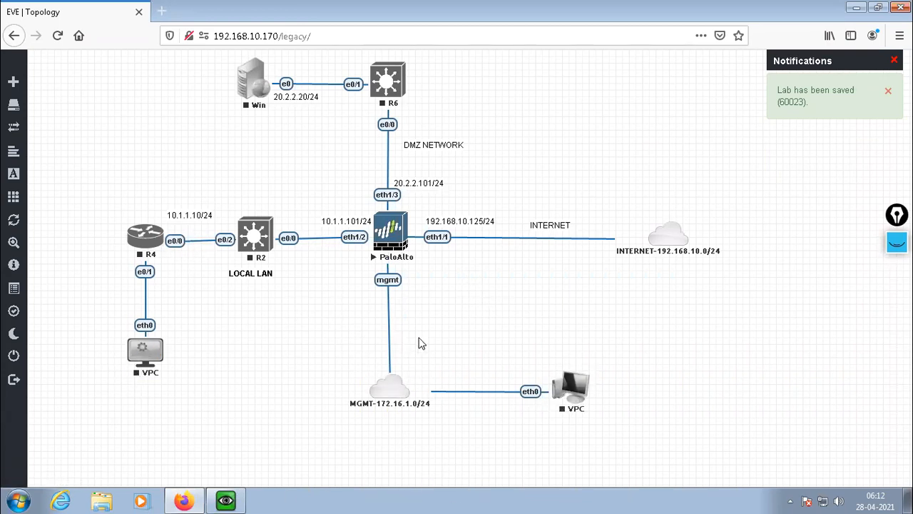
Add a text label 172.16.1.101/24 and place it beside the PaloAlto's mgmt port.
right_click(475, 307)
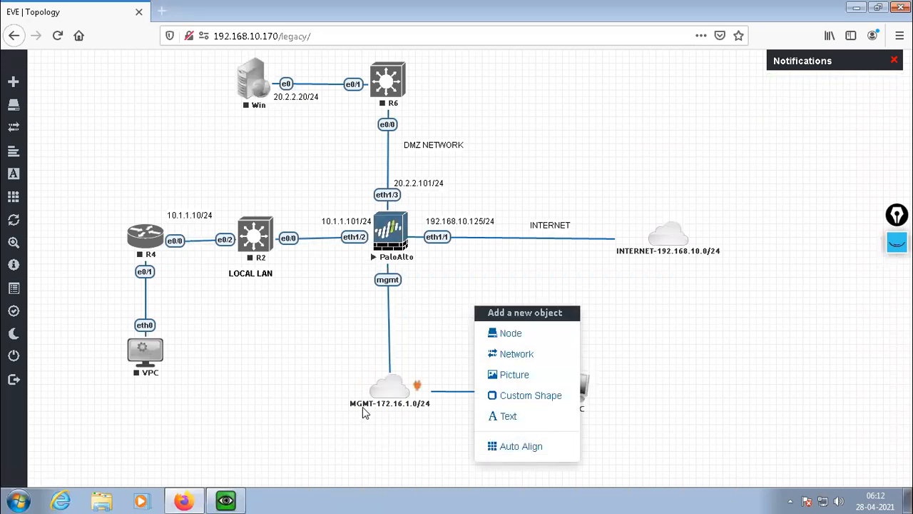
left_click(508, 417)
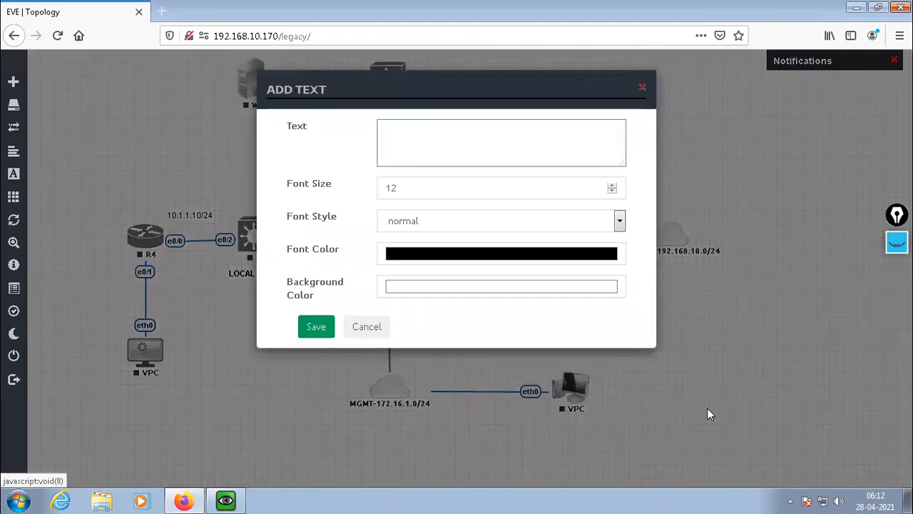
type("172.16.1.101/24")
left_click(316, 326)
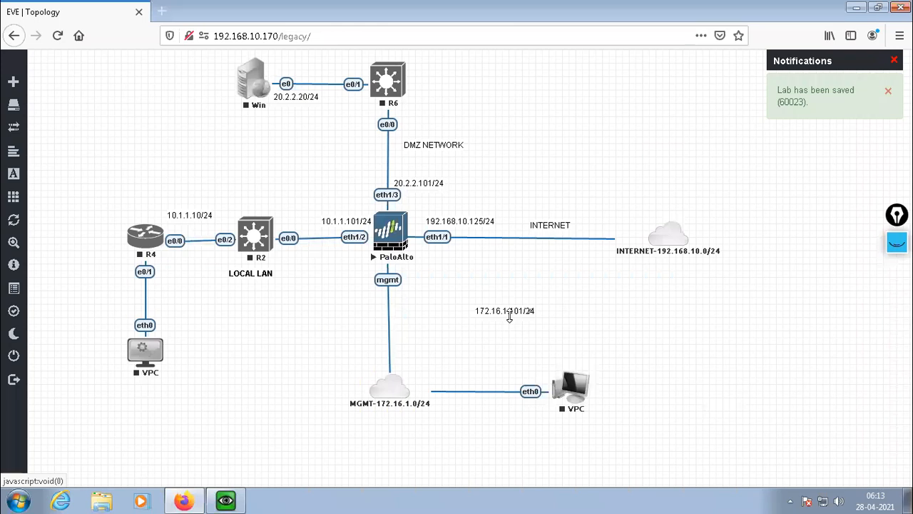
left_click_drag(510, 317, 438, 283)
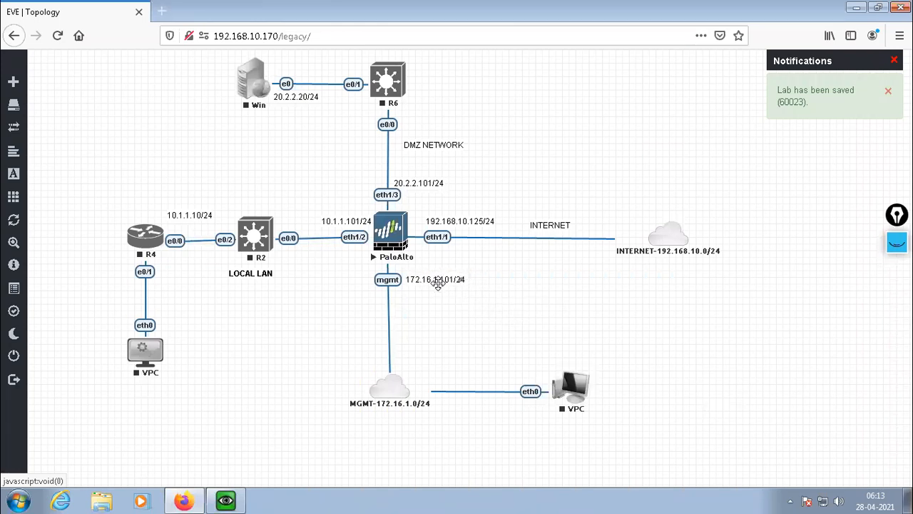
left_click_drag(438, 284, 438, 286)
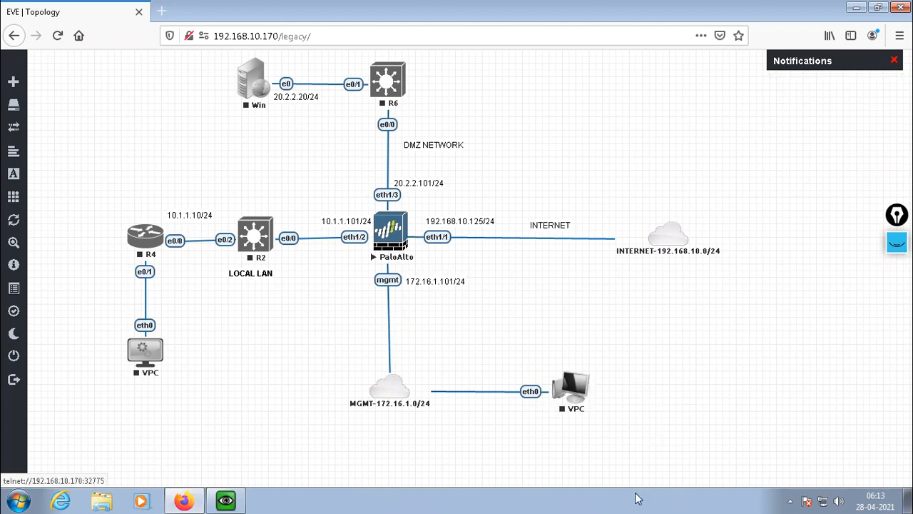
left_click(18, 500)
left_click(18, 500)
left_click(18, 499)
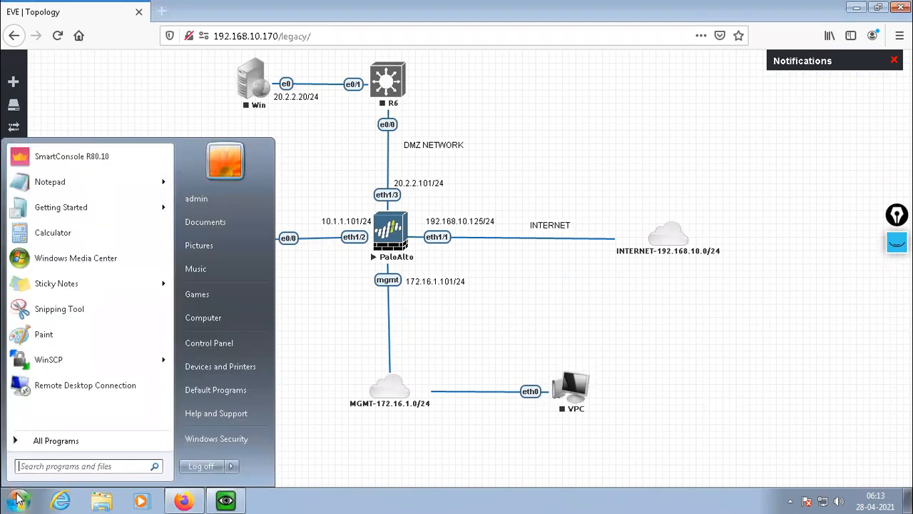
left_click(18, 499)
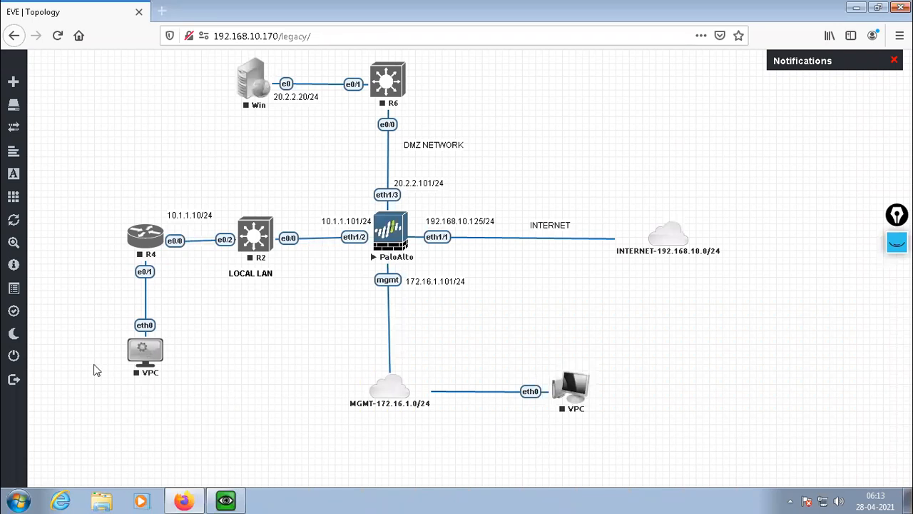
Make the DMZ NETWORK label bold with pink text (255, 0, 128) and enlarge it slightly.
right_click(431, 145)
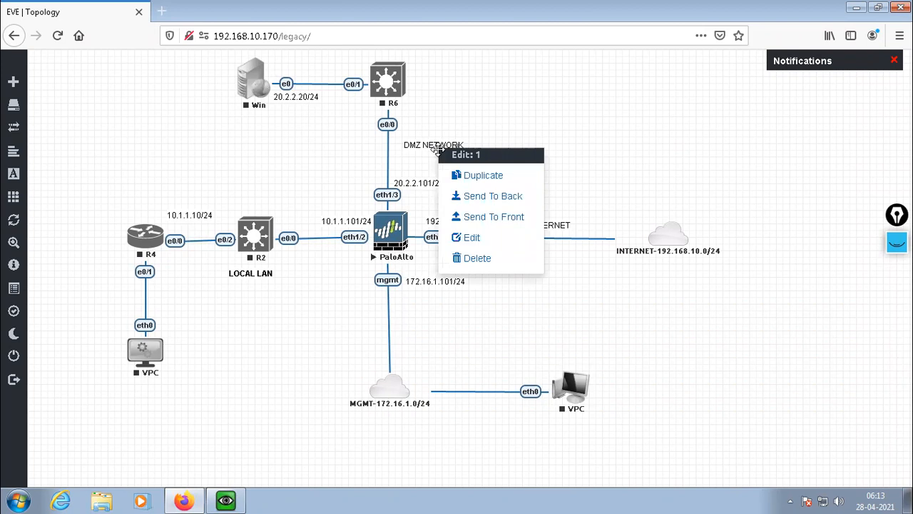
left_click(469, 238)
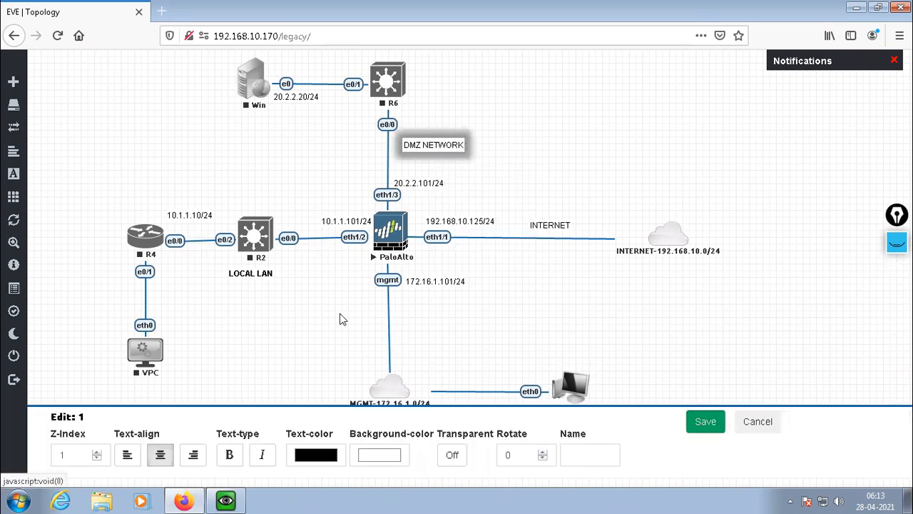
left_click(229, 455)
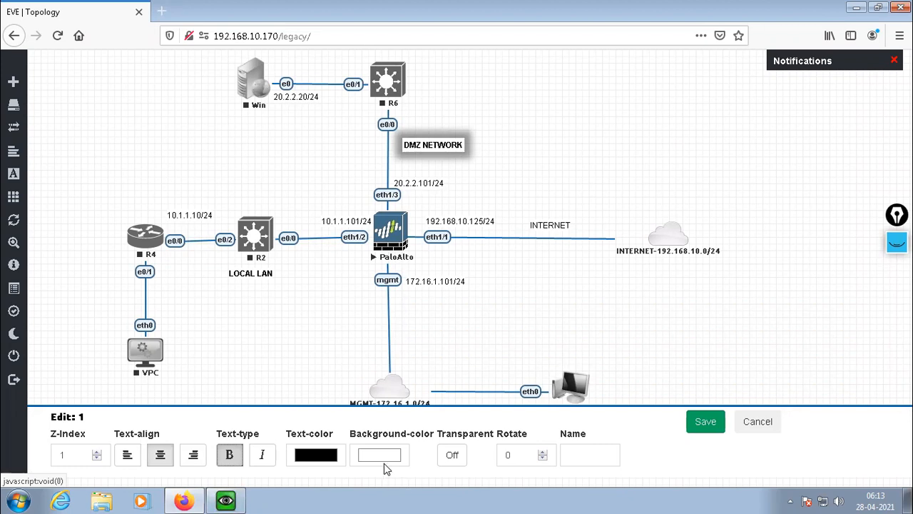
left_click(317, 454)
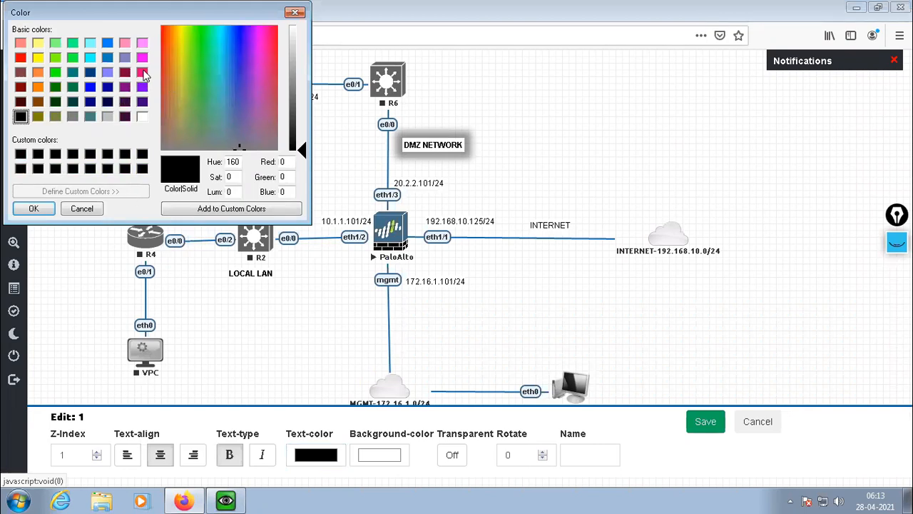
left_click(142, 74)
left_click(33, 208)
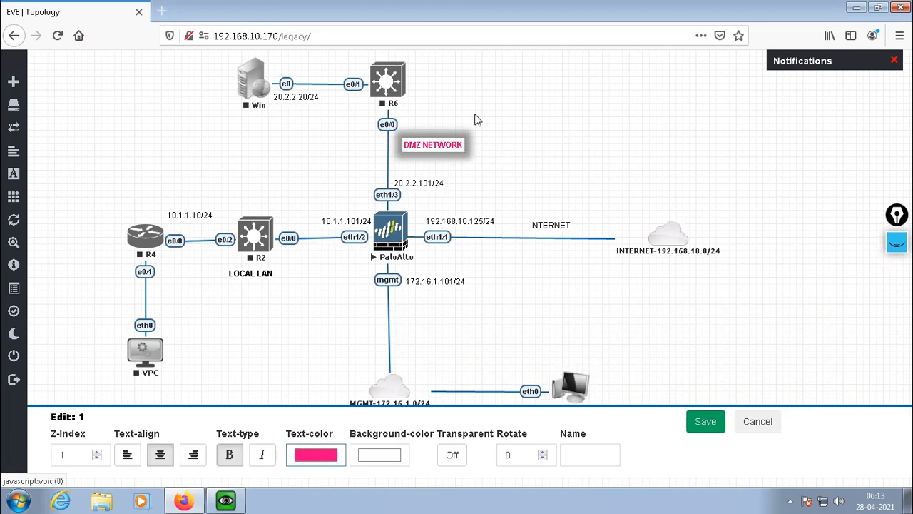
left_click(705, 423)
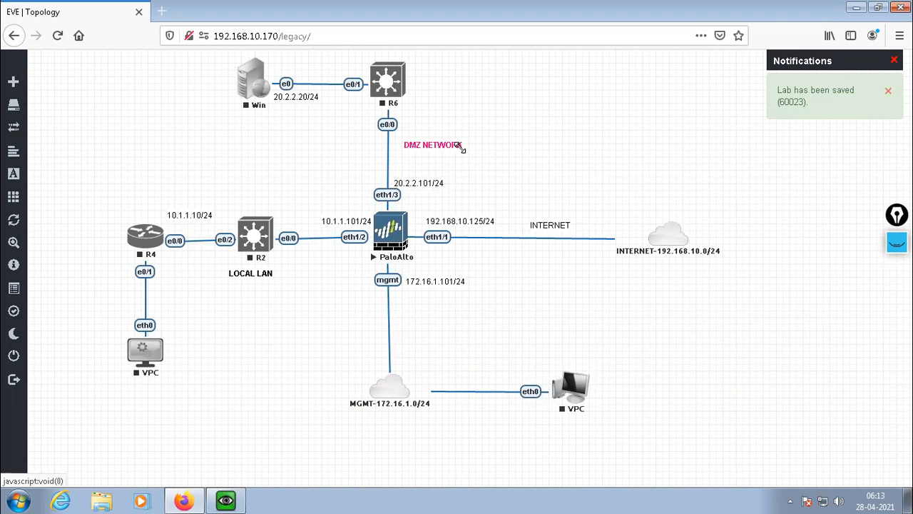
left_click_drag(459, 147, 478, 152)
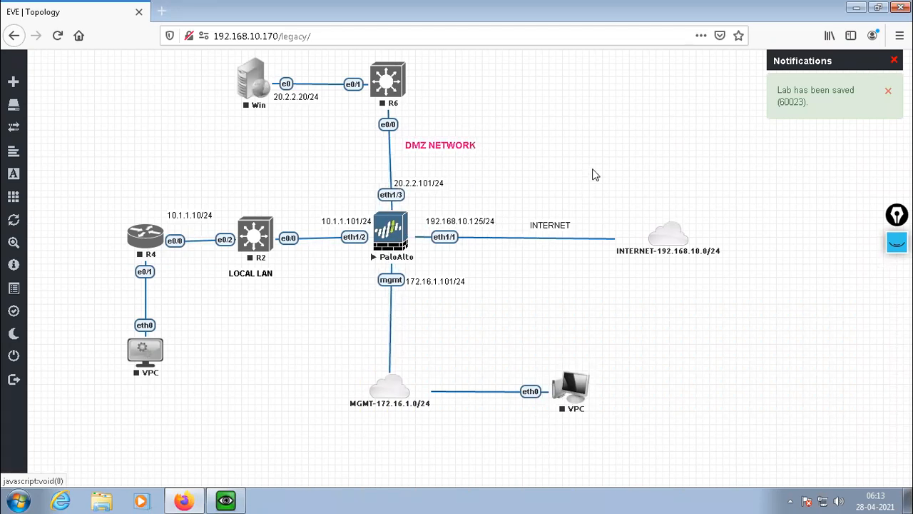
Set the LOCAL LAN label's text colour to pink (255, 0, 128) and enlarge the label slightly.
double_click(253, 275)
left_click(250, 339)
right_click(251, 274)
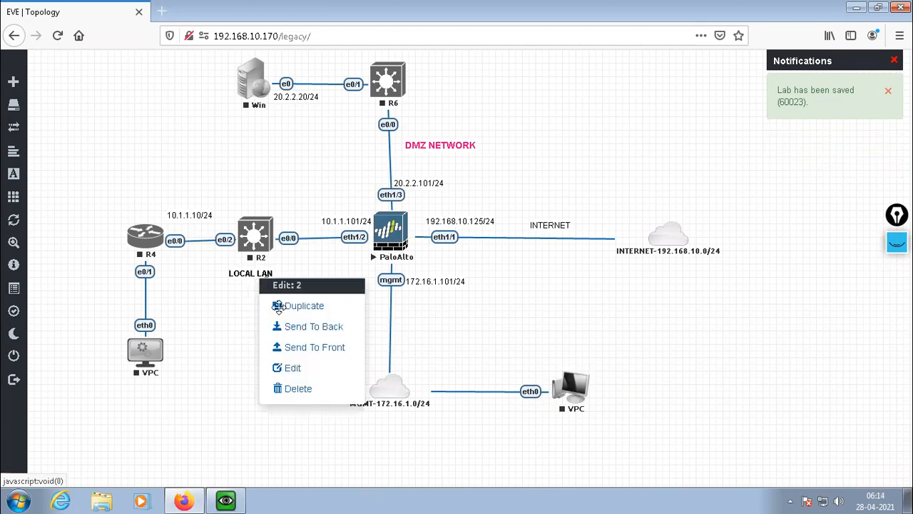
left_click(294, 371)
left_click(318, 462)
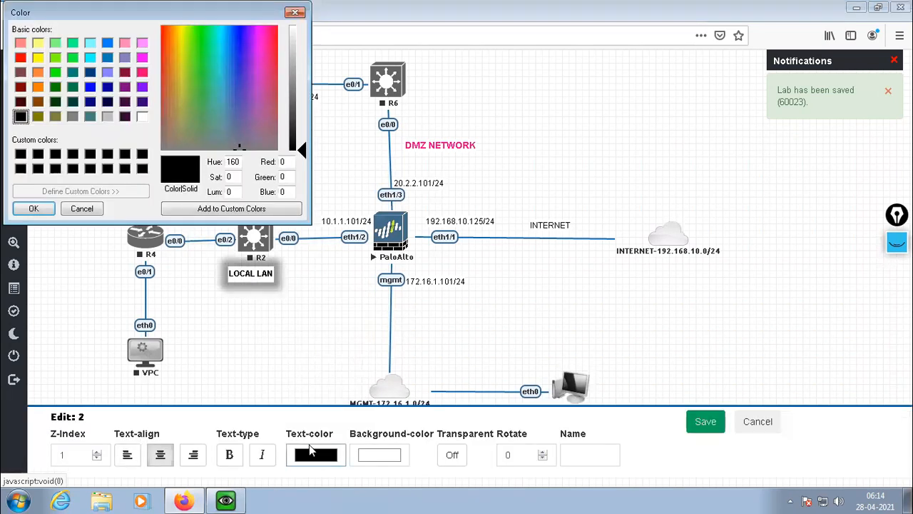
left_click(142, 72)
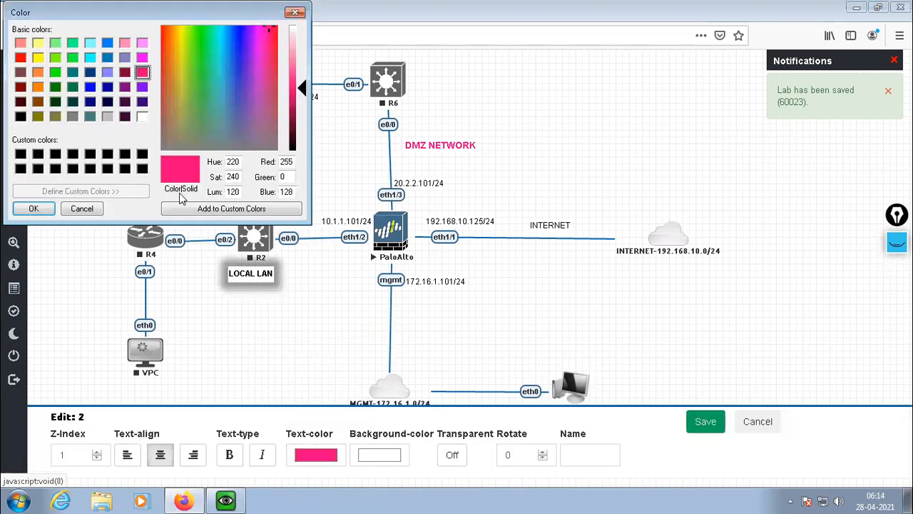
left_click(34, 208)
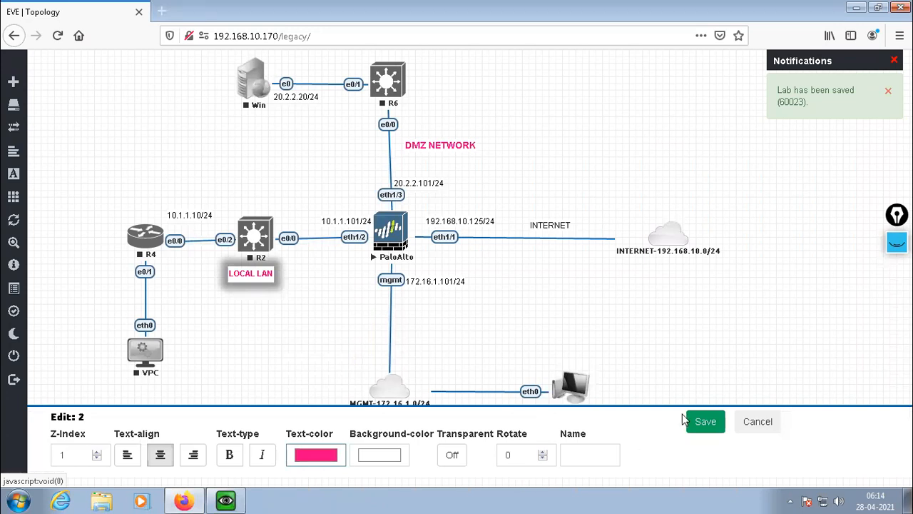
left_click(705, 422)
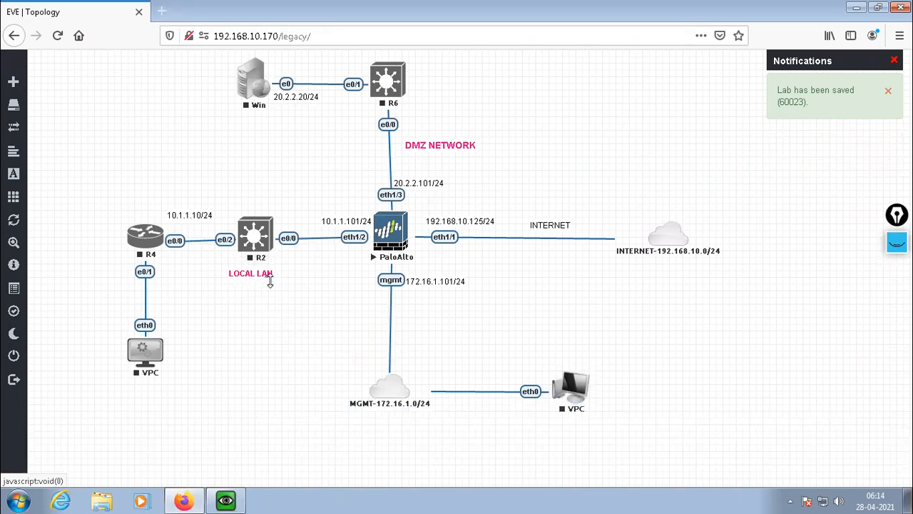
left_click_drag(268, 278, 274, 284)
left_click_drag(272, 276, 286, 283)
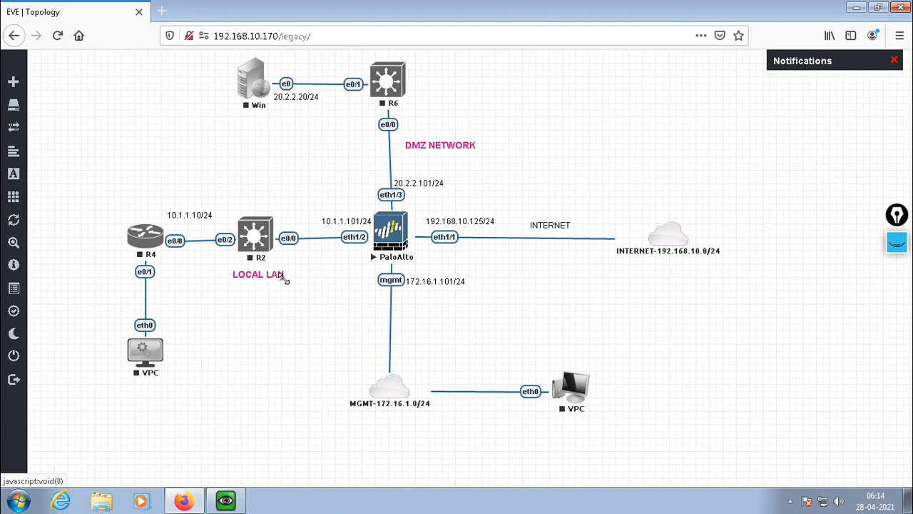
Make the INTERNET label bold with pink text (255, 0, 128) and enlarge it slightly.
right_click(544, 225)
left_click(585, 321)
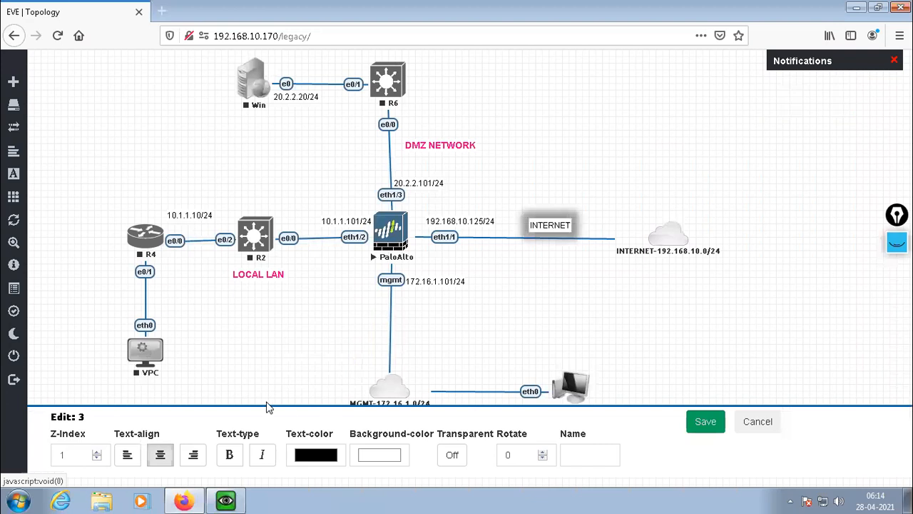
left_click(312, 457)
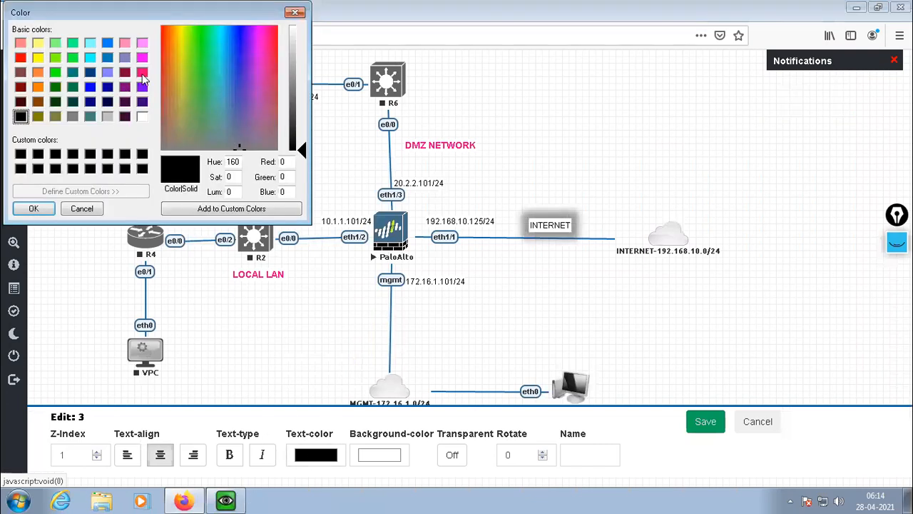
left_click(142, 74)
left_click(34, 209)
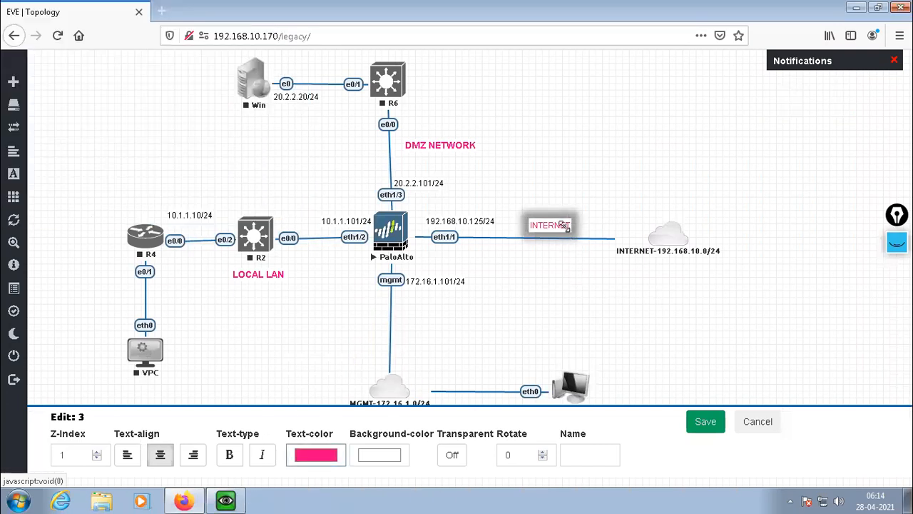
left_click(229, 455)
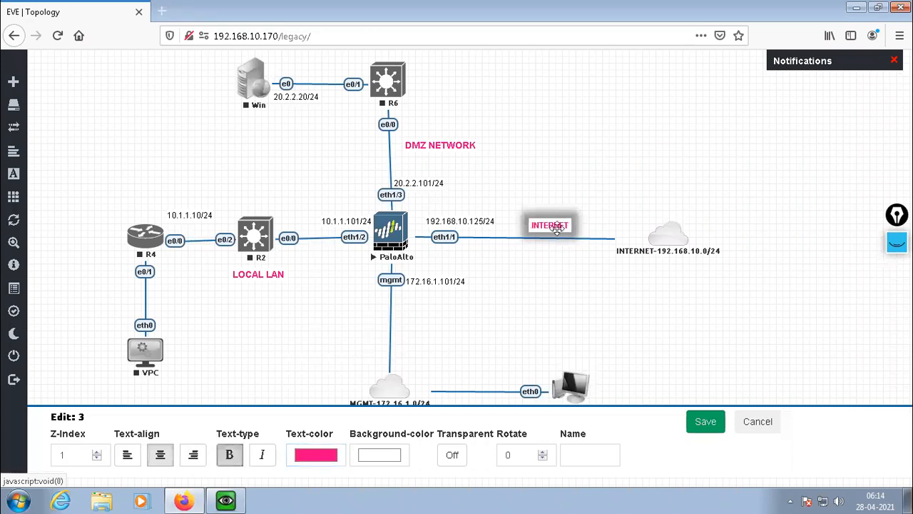
left_click(704, 427)
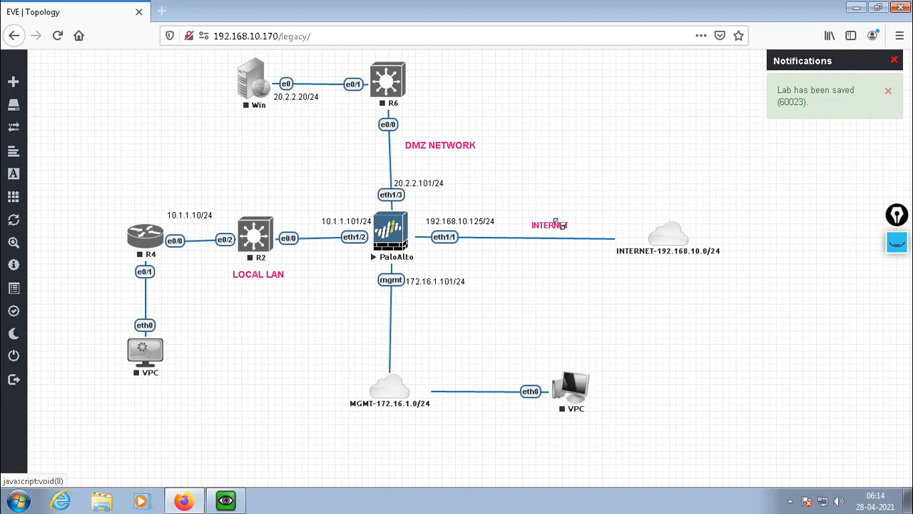
left_click_drag(567, 226, 575, 231)
Duplicate the DMZ NETWORK label and place the copy on the link between the mgmt port and the MGMT-172.16.1.0/24 cloud.
right_click(435, 142)
left_click(464, 173)
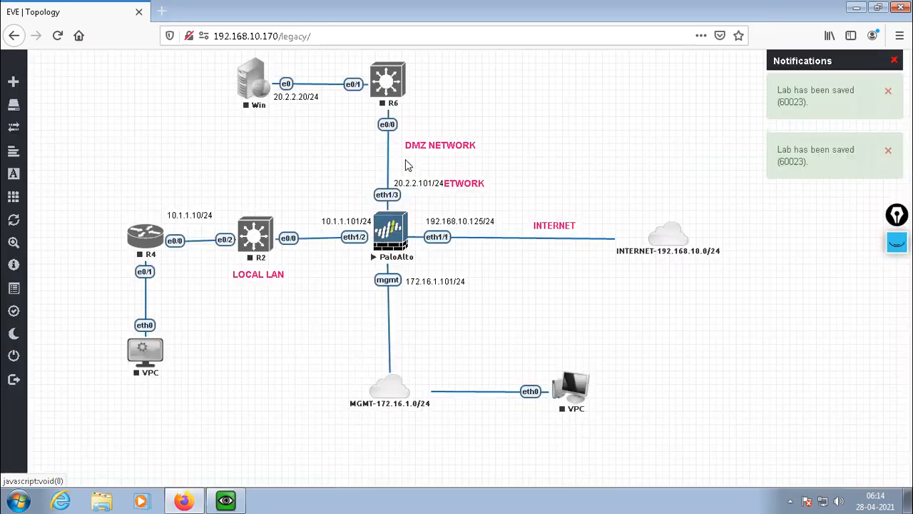
left_click_drag(463, 182, 519, 251)
left_click_drag(473, 329, 371, 355)
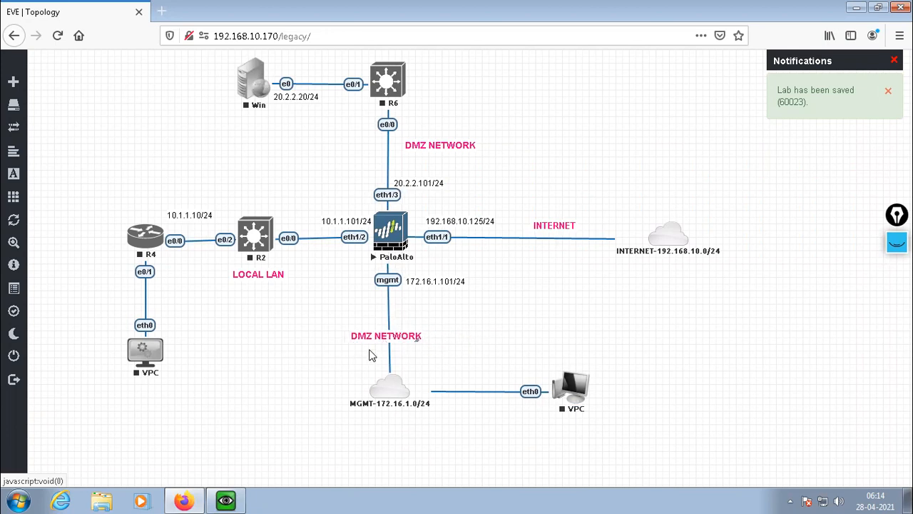
Change the copied label on the mgmt link to MANAGEMENT and move the original DMZ NETWORK label onto the link below R6.
double_click(380, 336)
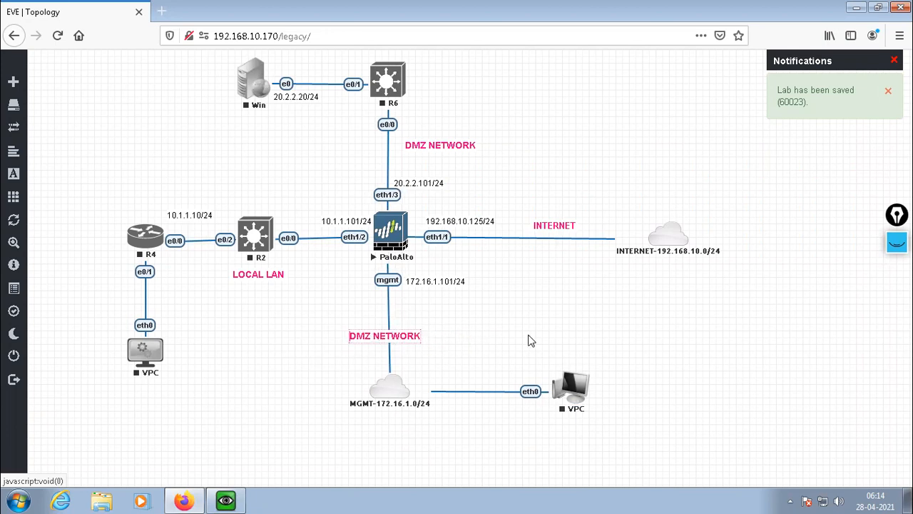
key("ctrl+a")
type("MG")
key("BackSpace")
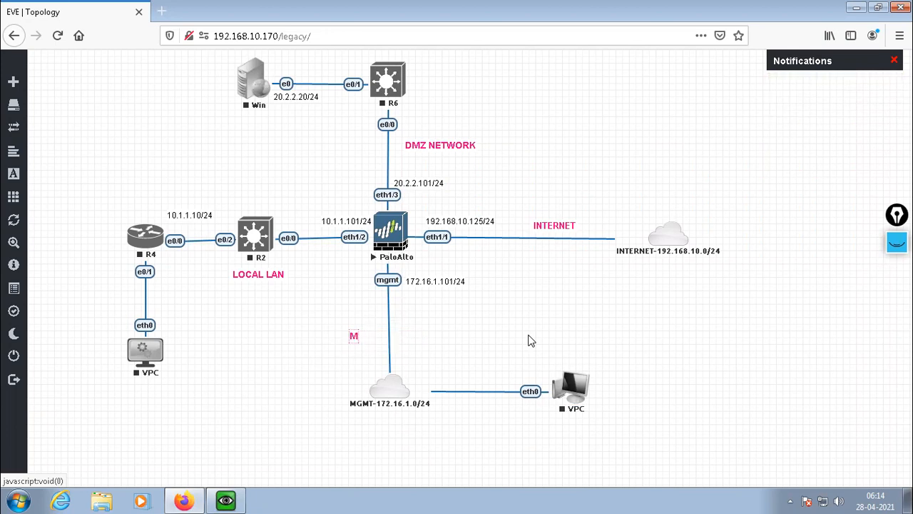
type("ANAGEMENT")
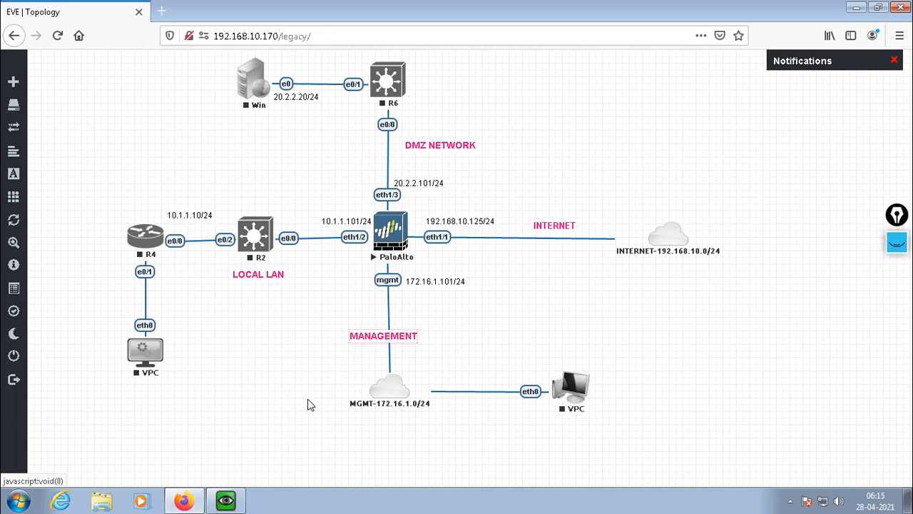
left_click_drag(430, 146, 387, 148)
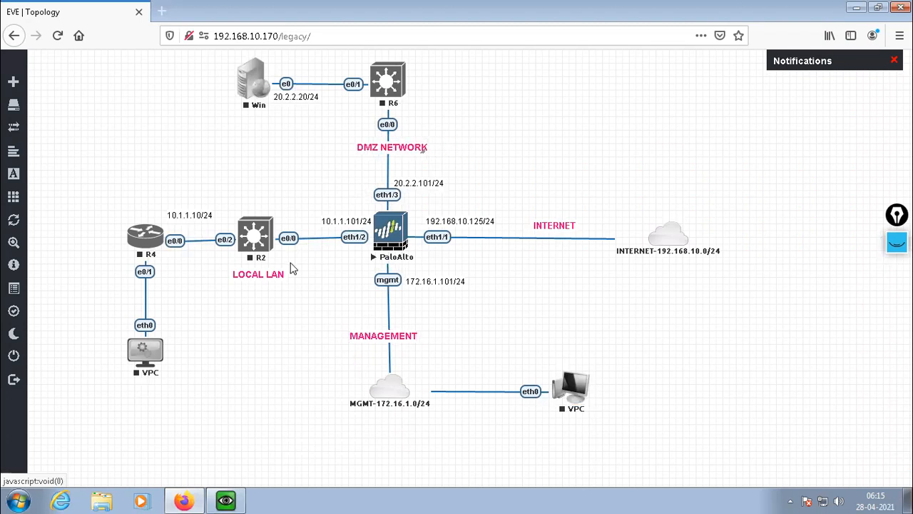
Place the INTERNET label on the link between eth1/1 and the internet cloud, and bring up the PaloAlto console window.
left_click_drag(551, 226, 548, 239)
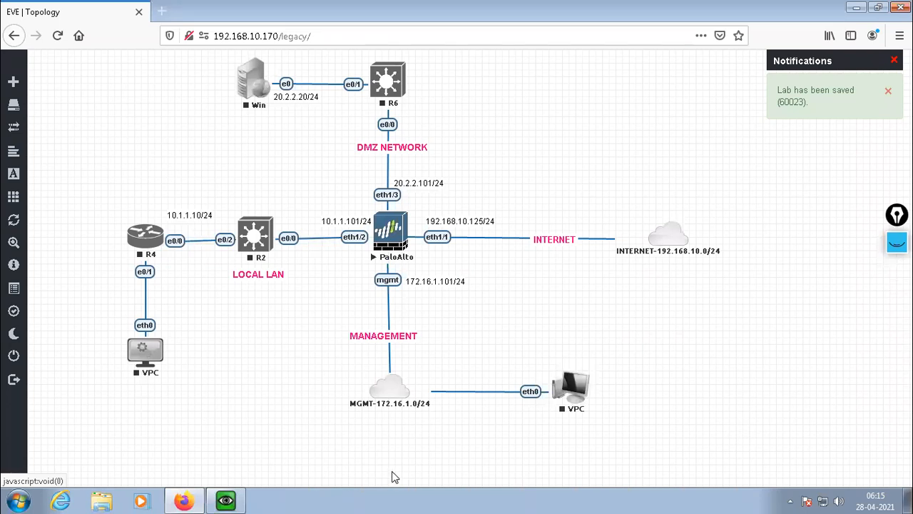
left_click(226, 499)
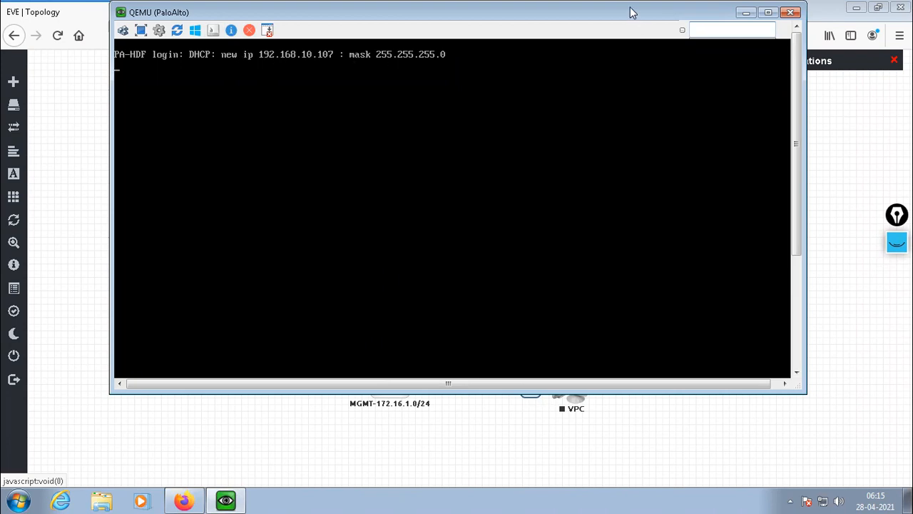
left_click_drag(630, 11, 643, 72)
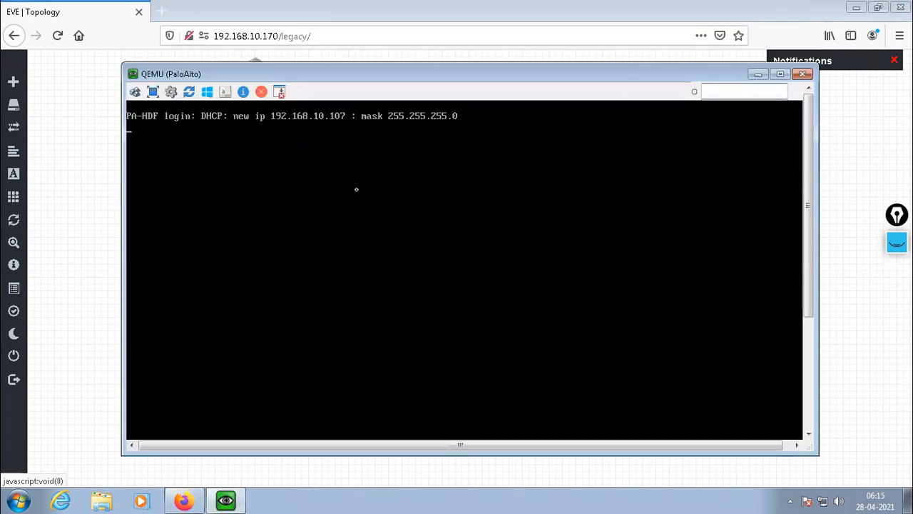
Try to log in to the firewall console as ADMIN with the account password.
key("Return")
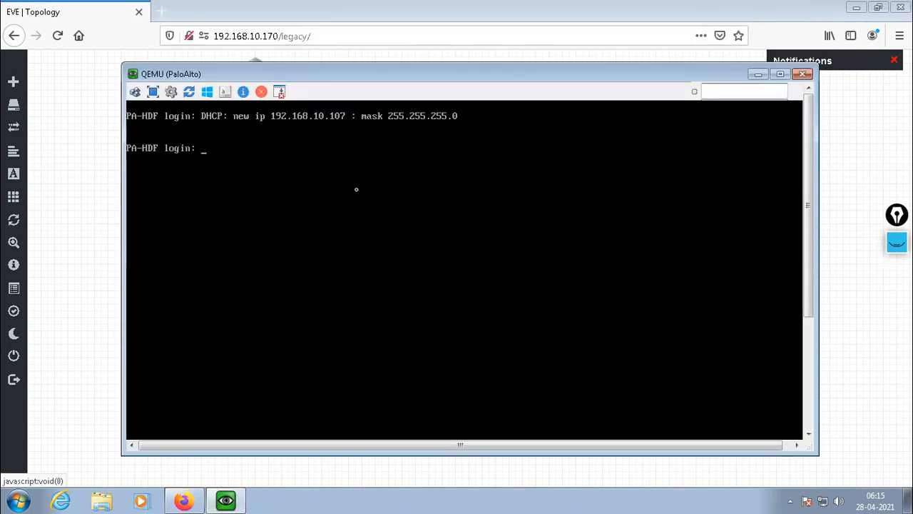
type("ADMIN")
key("Return")
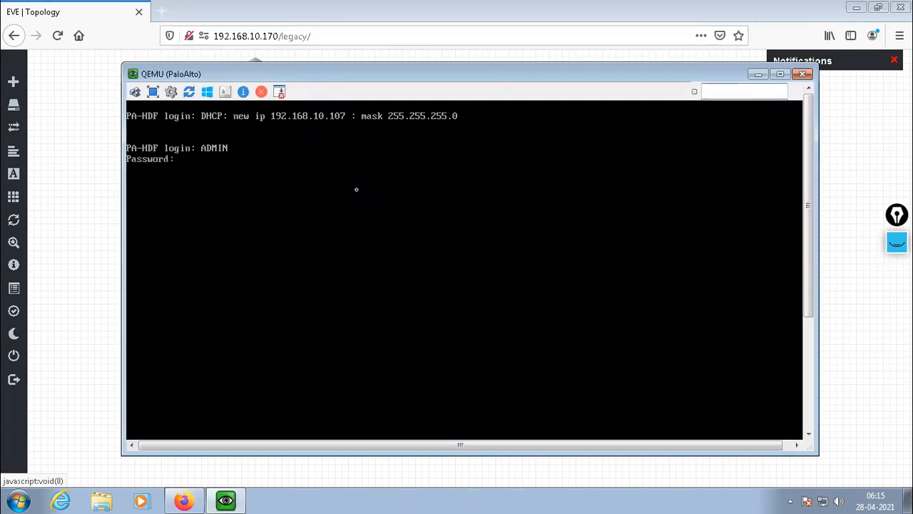
key("Return")
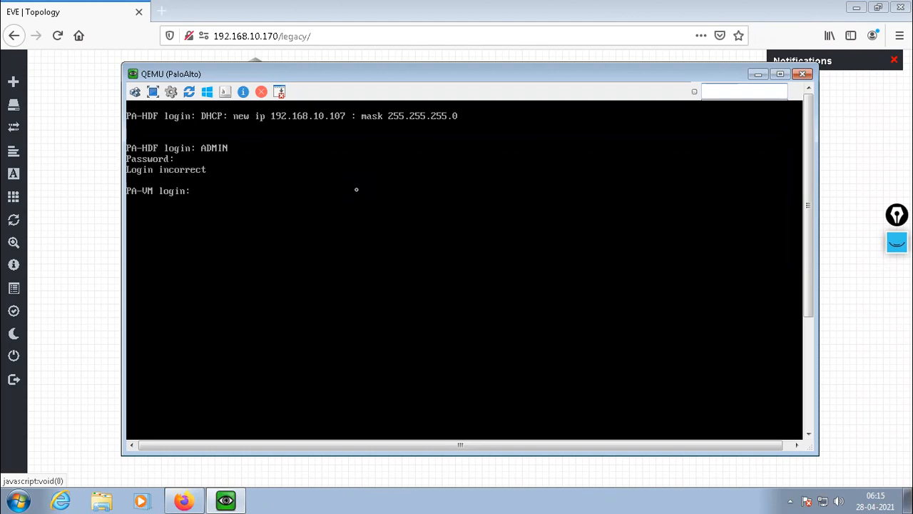
Log in to the firewall console as admin, entering the account password, the old password and the new password with its confirmation.
type("admin")
key("Return")
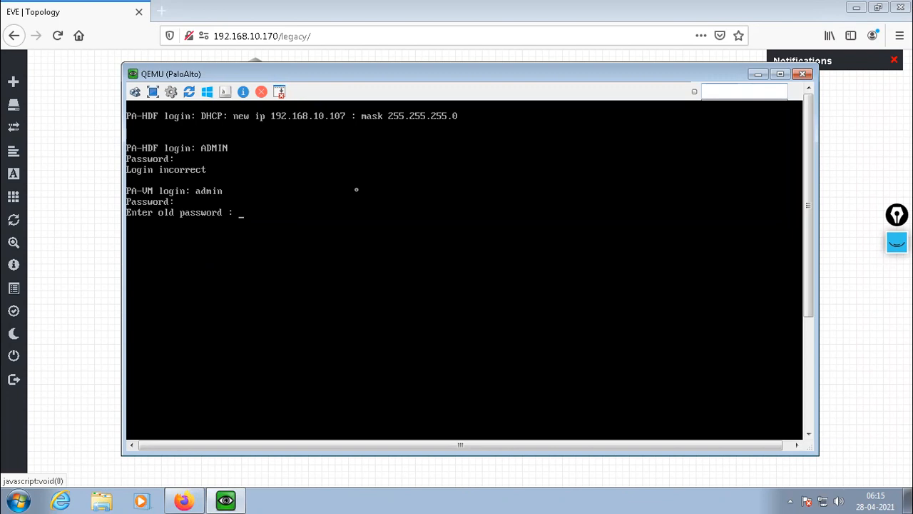
key("Return")
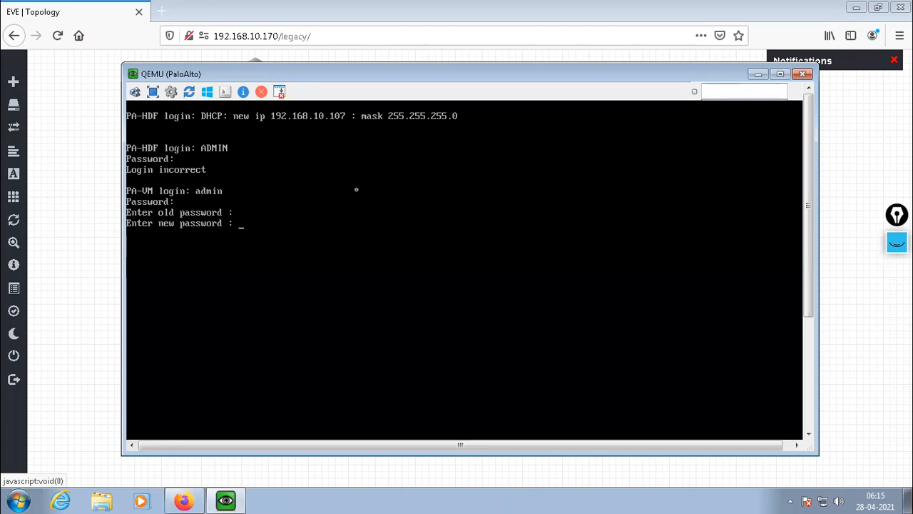
key("Return")
key("Return")
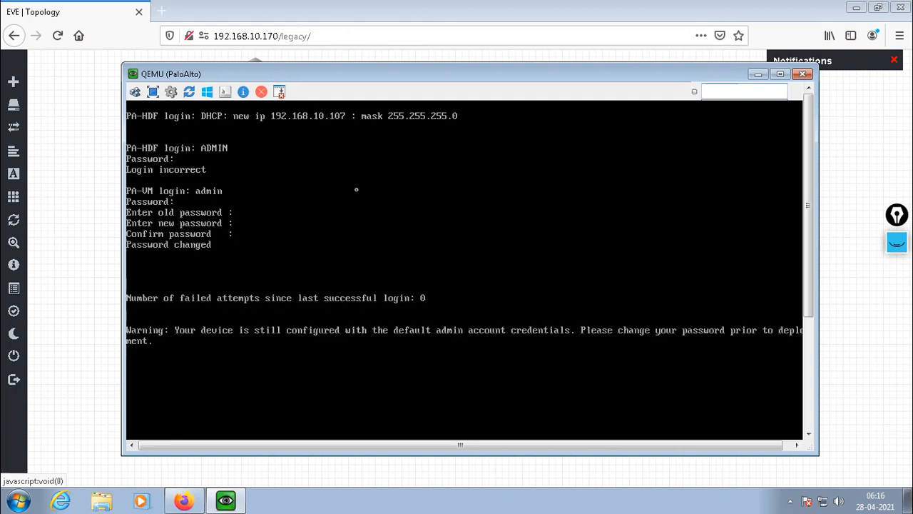
key("Return")
key("Return")
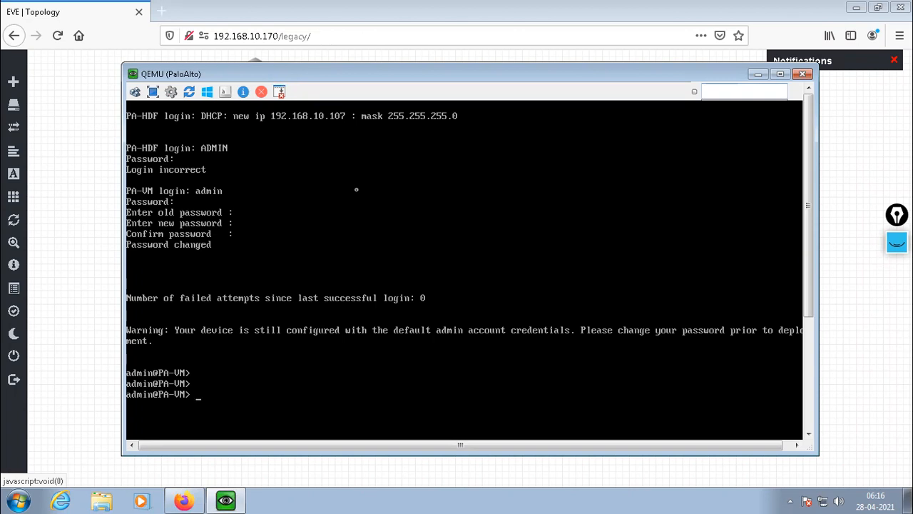
key("Return")
key("Return")
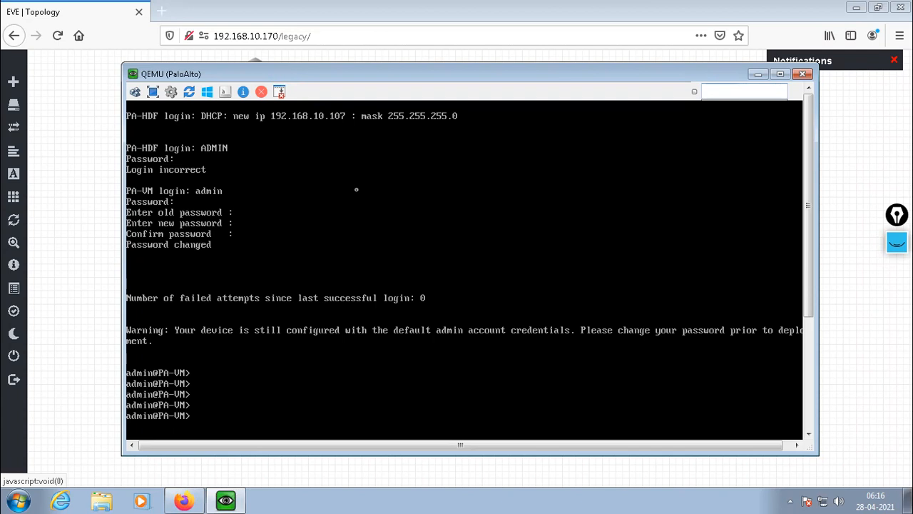
key("Return")
key("Return")
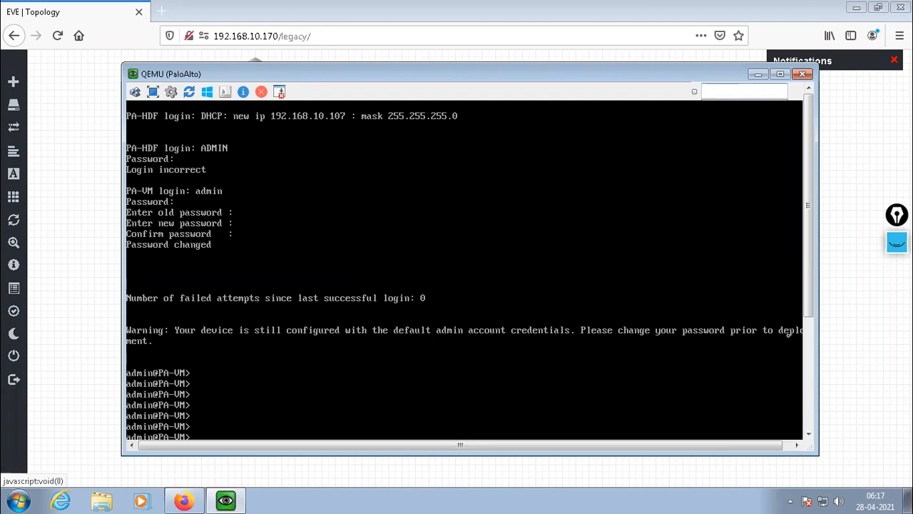
Display the management interface's address details in the firewall console with the command show interface management.
left_click(805, 373)
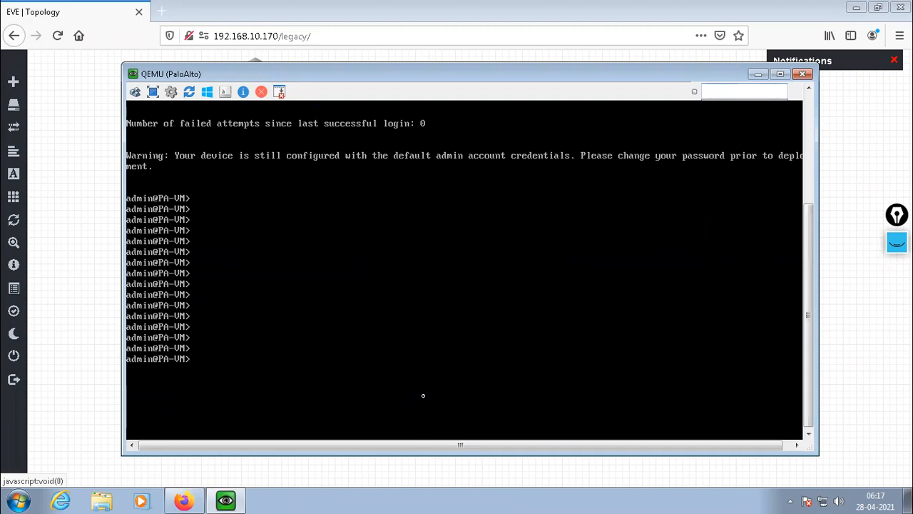
type("show interface")
left_click(758, 73)
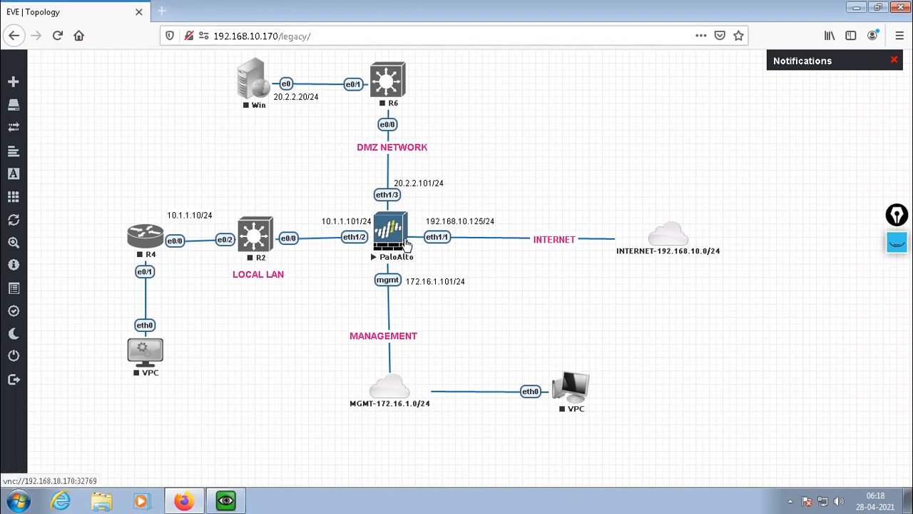
left_click(234, 499)
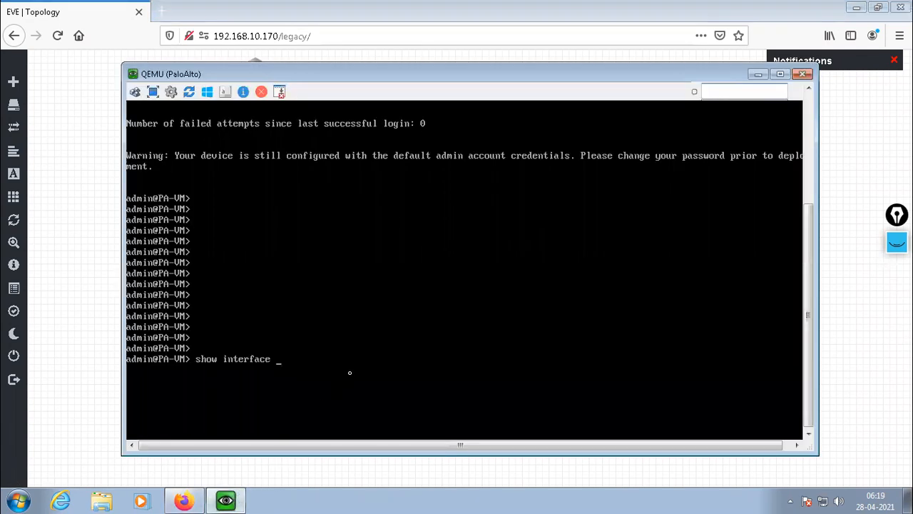
left_click(758, 74)
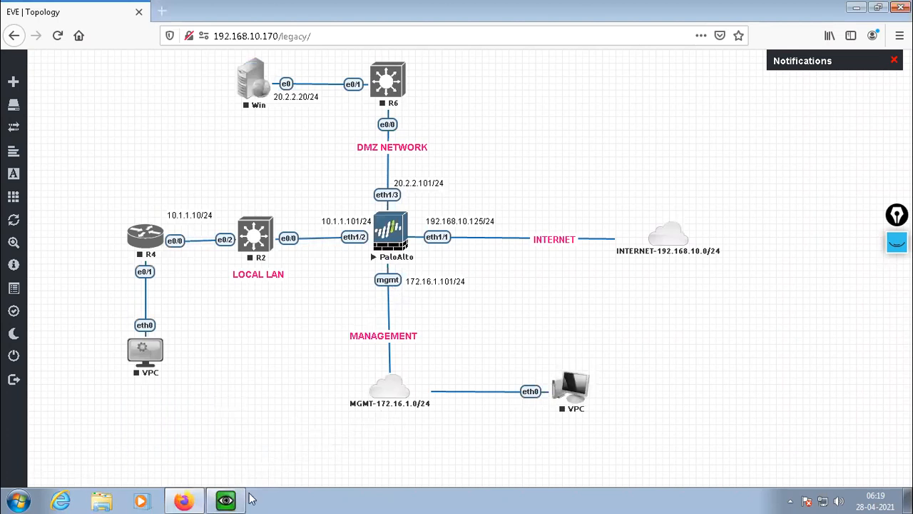
left_click(225, 500)
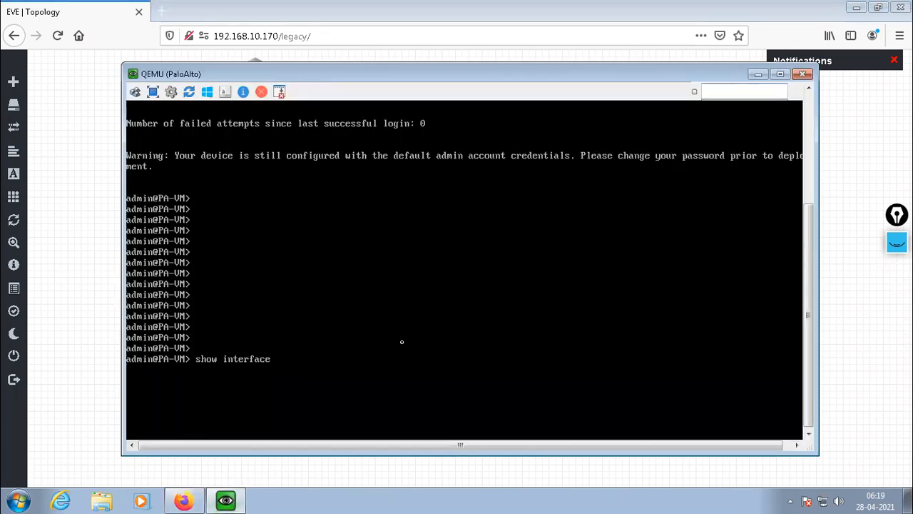
type("management")
key("Return")
key("Return")
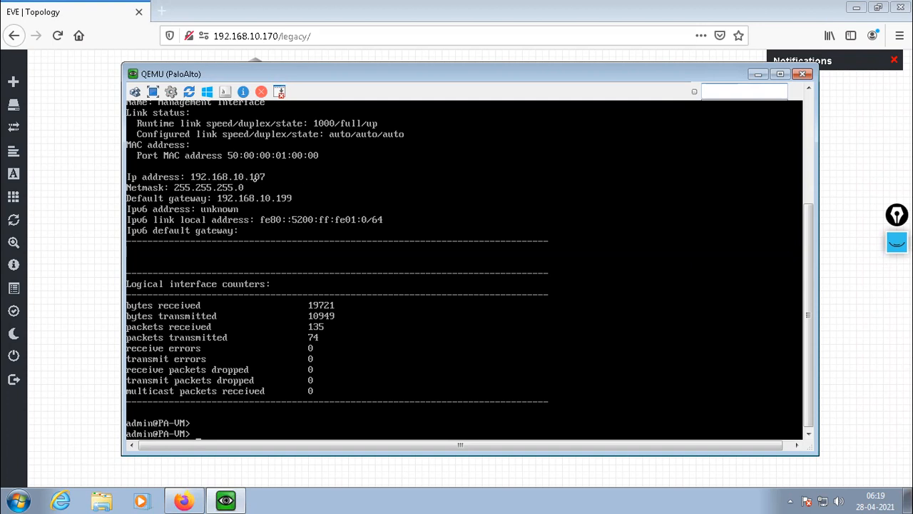
left_click(759, 74)
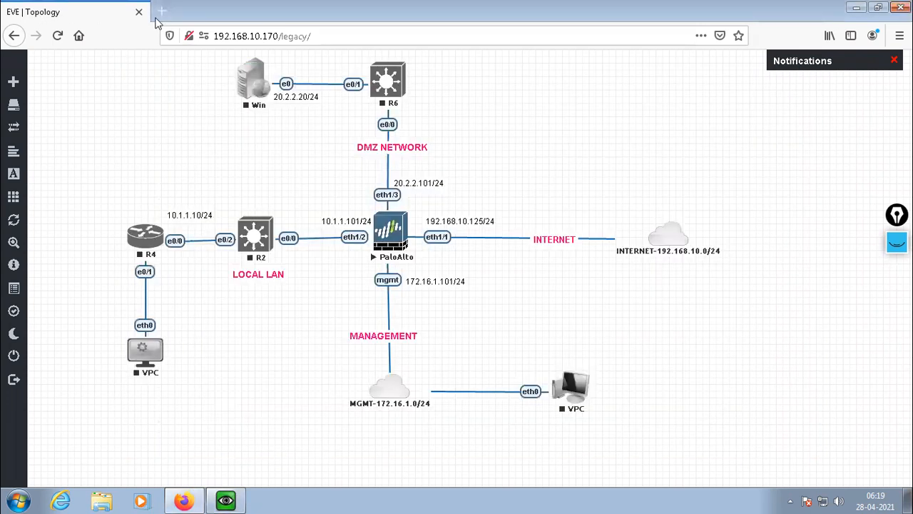
left_click(167, 20)
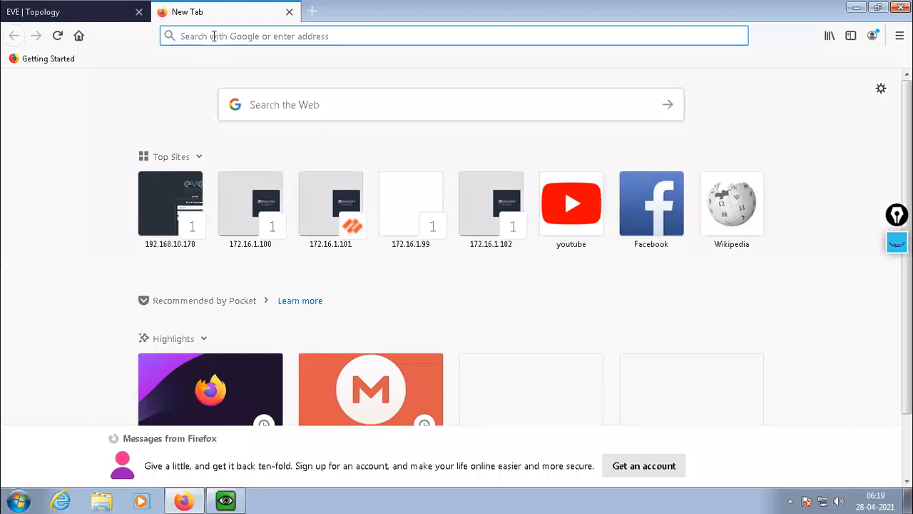
type("https://19")
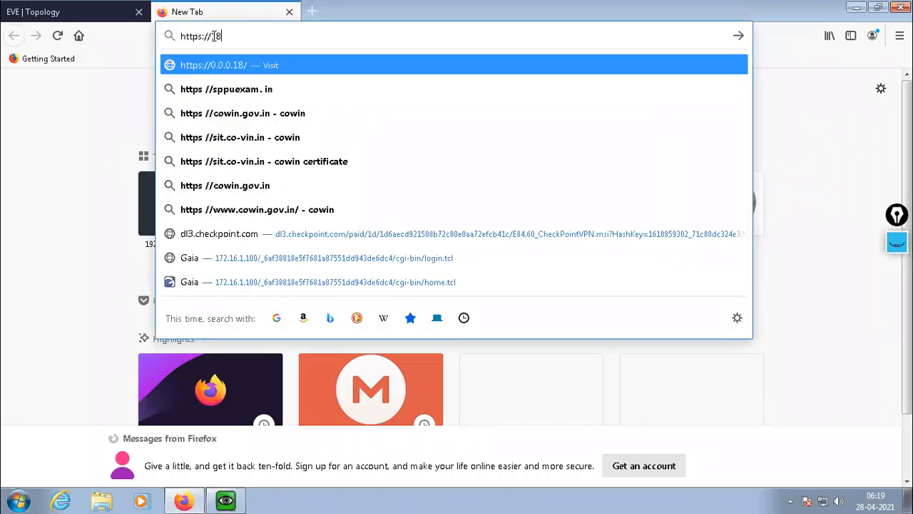
type("2.168.")
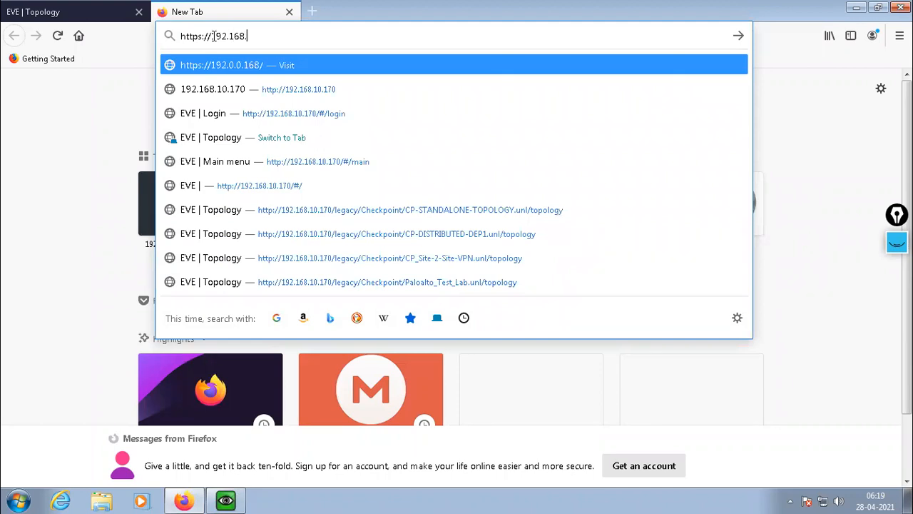
type("10.107")
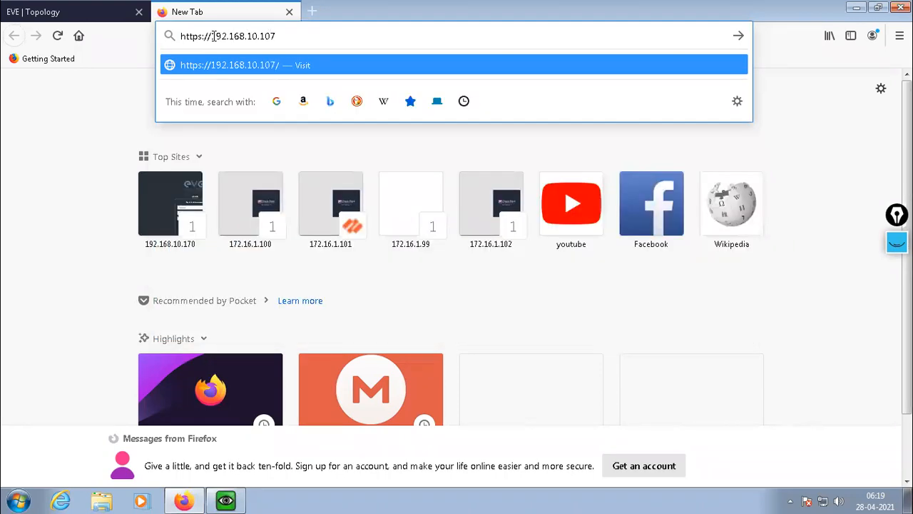
key("Return")
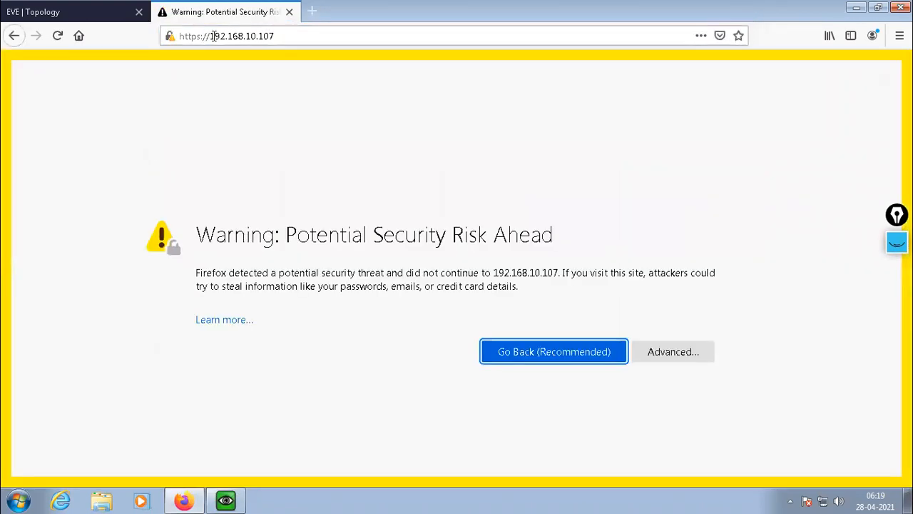
left_click(658, 350)
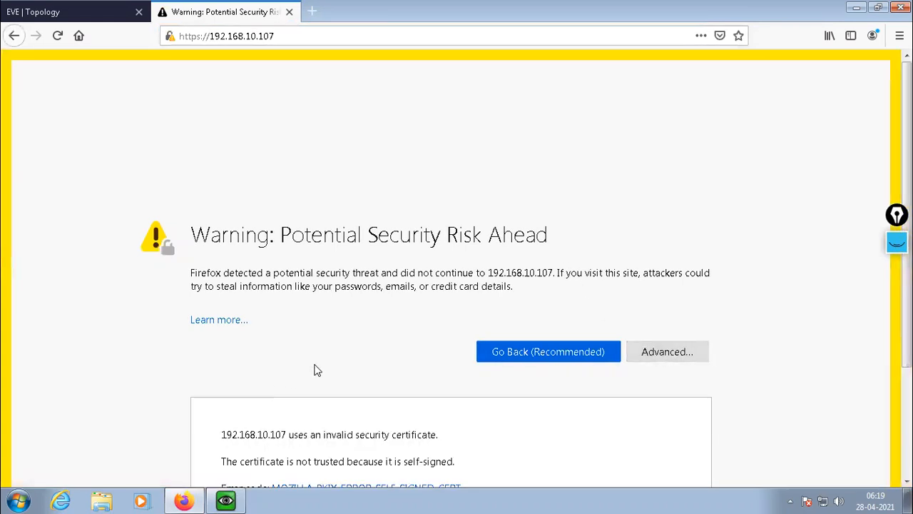
scroll(317, 370, "down", 3)
left_click(613, 426)
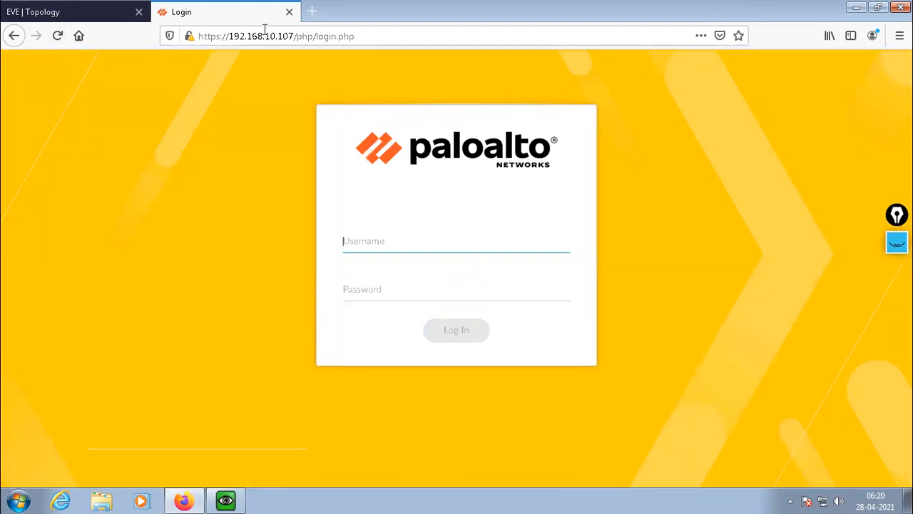
left_click(289, 12)
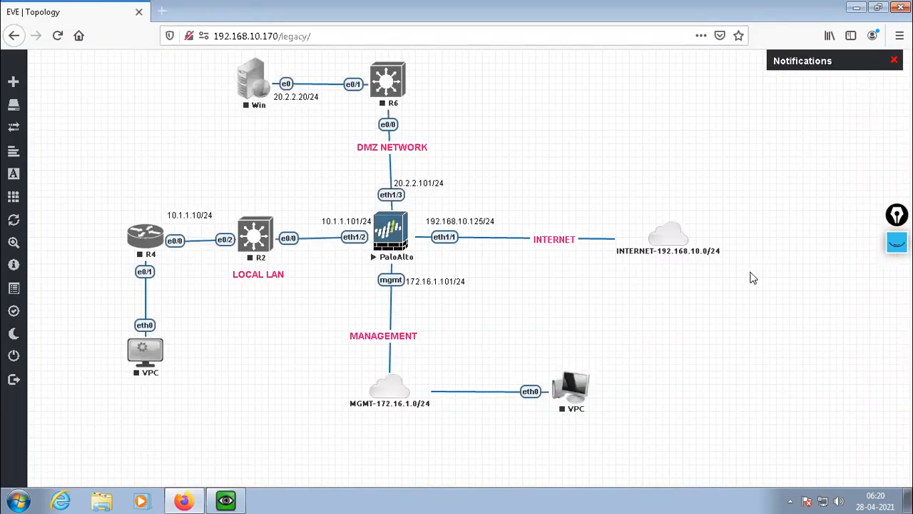
Return to the PaloAlto console and display the device details with show system info, examining the model and software version entries.
left_click(227, 500)
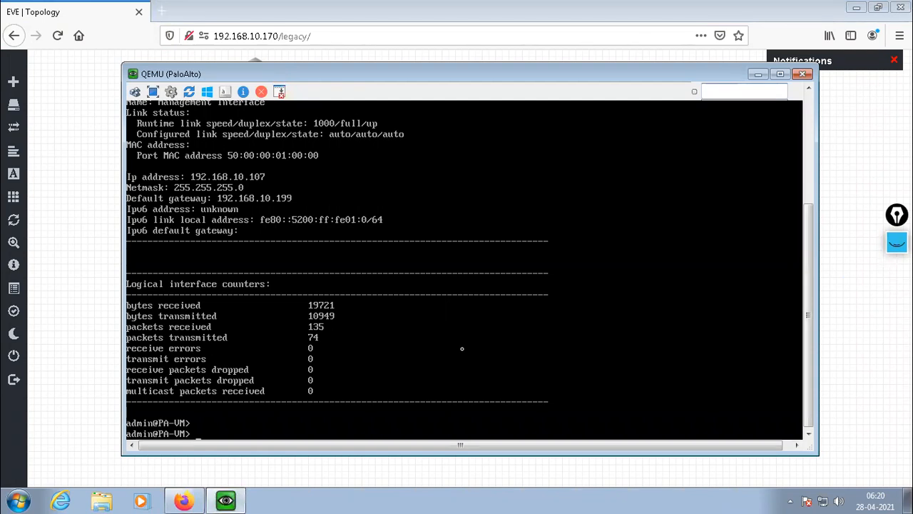
key("Return")
key("Return")
key("Return")
type("show")
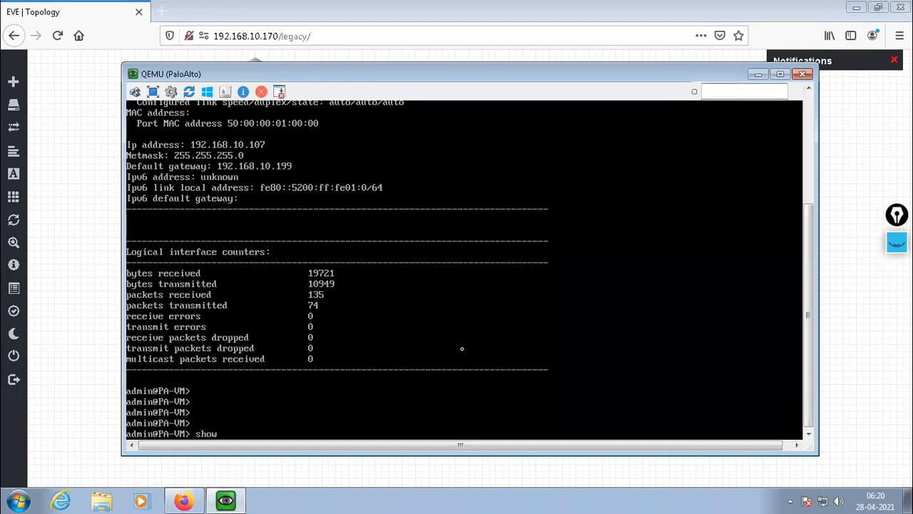
type(" system info")
key("Return")
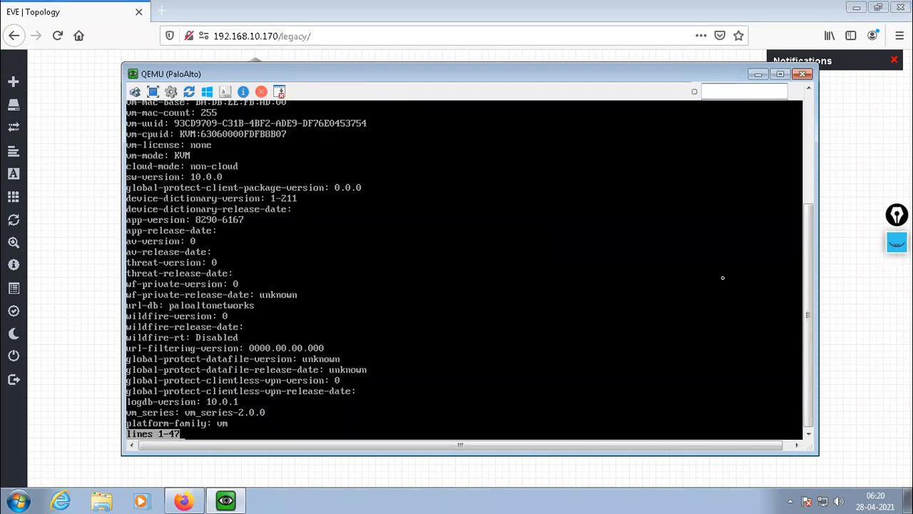
left_click_drag(808, 270, 807, 247)
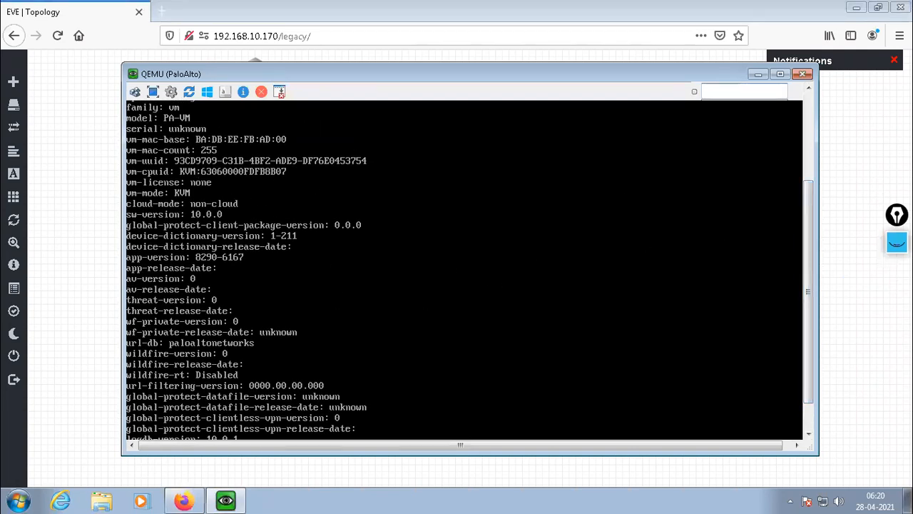
Mark the family, model, serial, vm-mode and sw-version entries of the system info output with the yellow annotation pen.
left_click(897, 242)
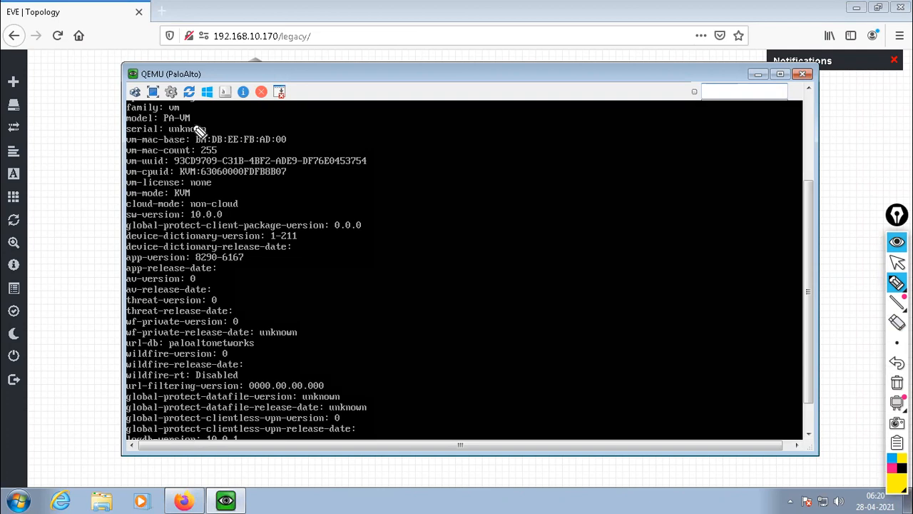
left_click_drag(206, 126, 234, 118)
mouse_move(154, 110)
left_mouse_down()
mouse_move(185, 108)
mouse_move(171, 104)
left_mouse_up()
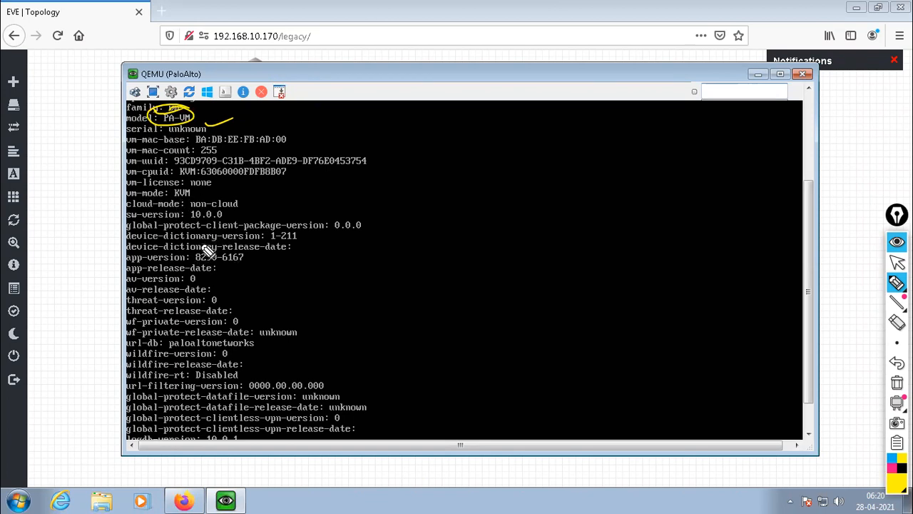
left_click_drag(167, 187, 200, 189)
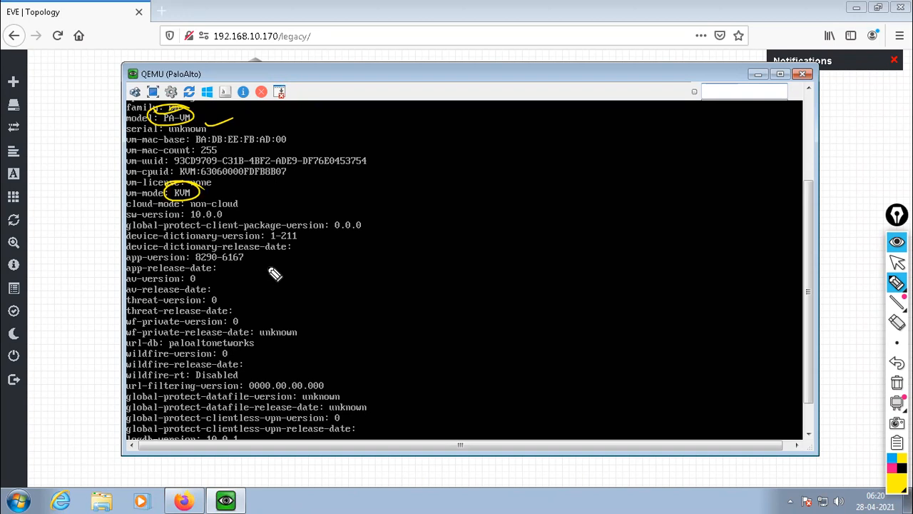
mouse_move(188, 209)
left_mouse_down()
mouse_move(236, 214)
mouse_move(247, 232)
left_mouse_up()
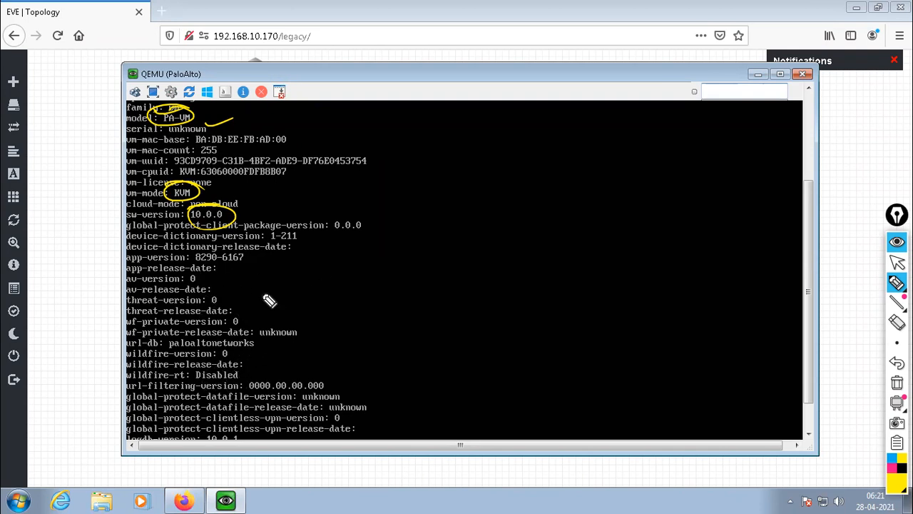
Circle the logdb-version and platform-family entries further down the system info output with the yellow annotation pen.
left_click(897, 262)
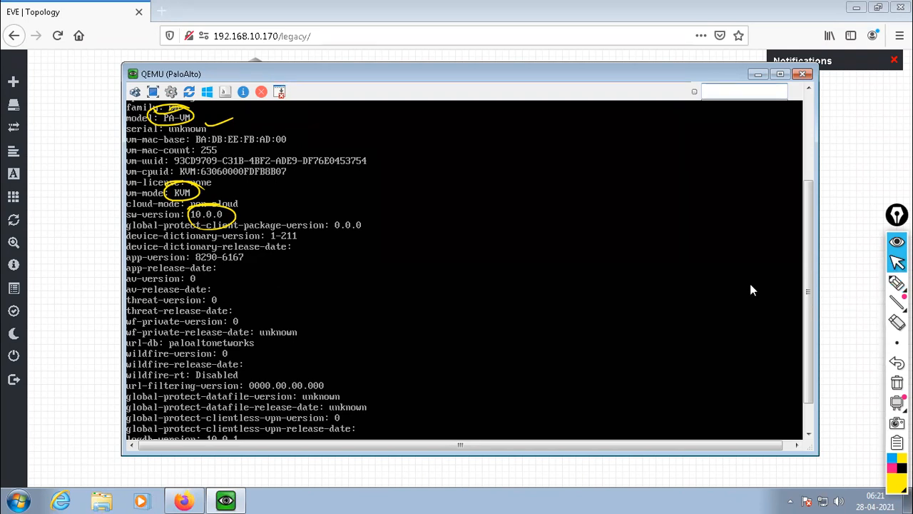
scroll(806, 292, "down", 1)
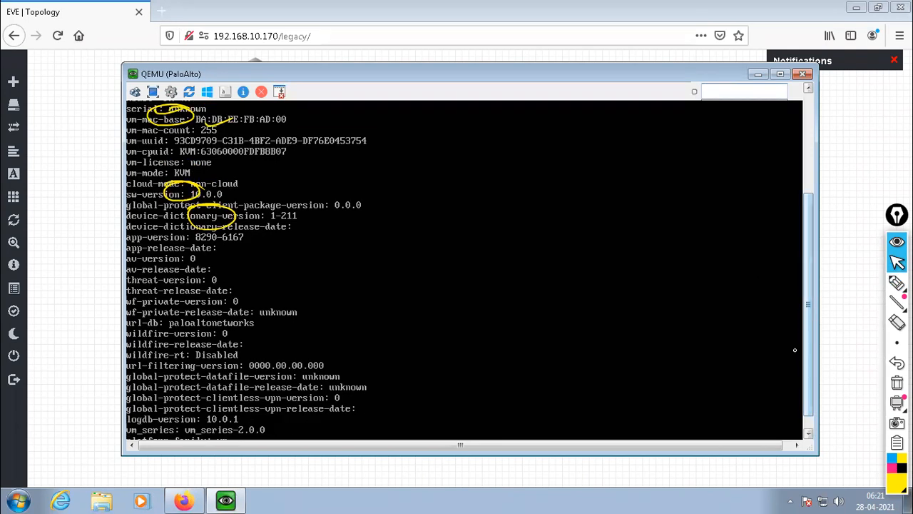
left_click_drag(805, 309, 809, 367)
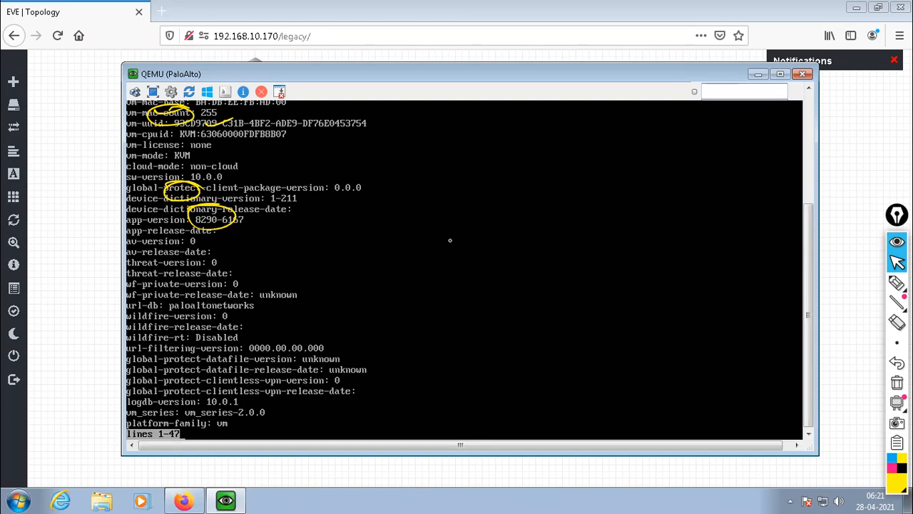
key("Escape")
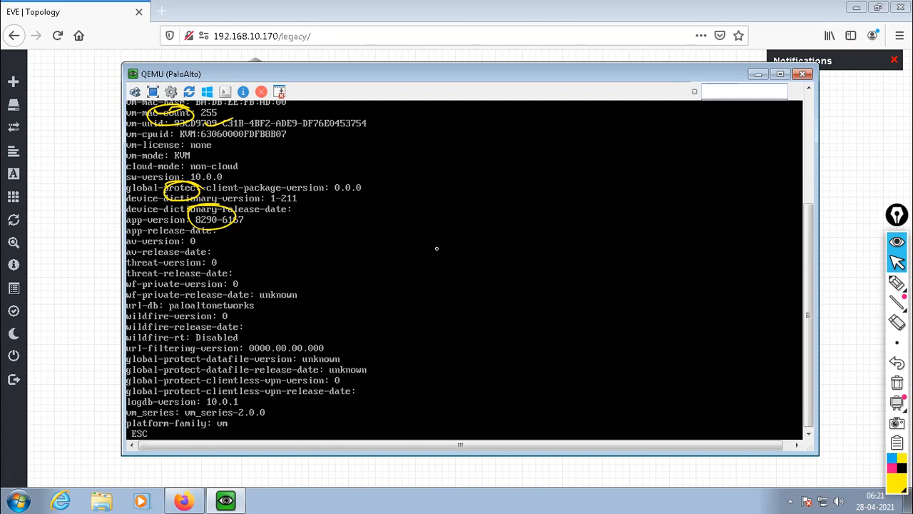
left_click(897, 283)
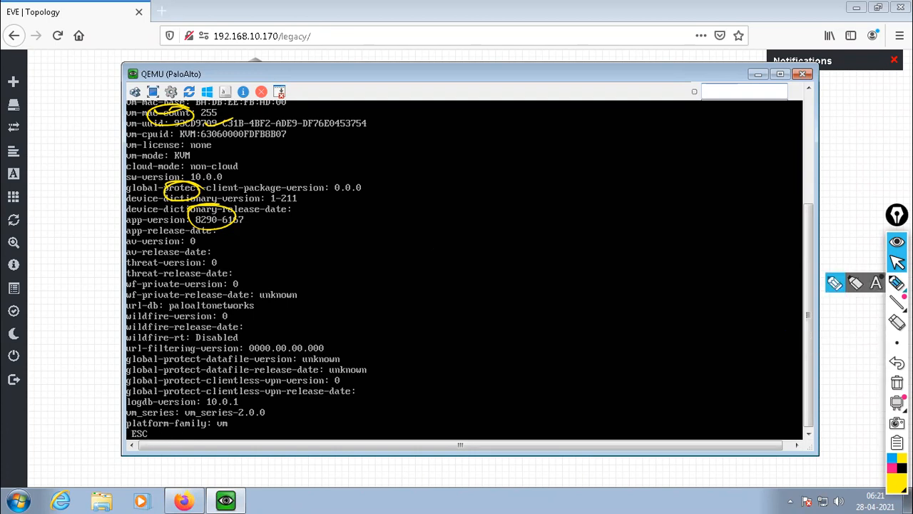
left_click(835, 283)
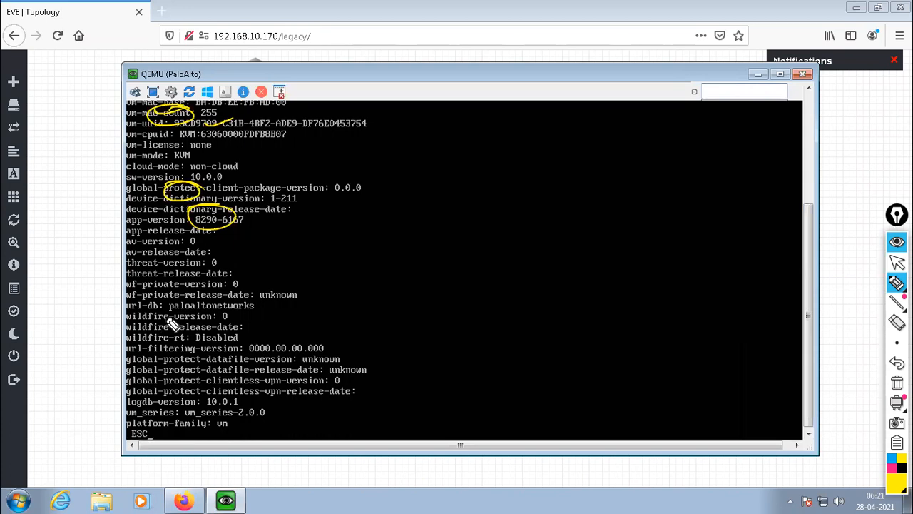
mouse_move(210, 391)
left_mouse_down()
mouse_move(227, 417)
mouse_move(248, 391)
left_mouse_up()
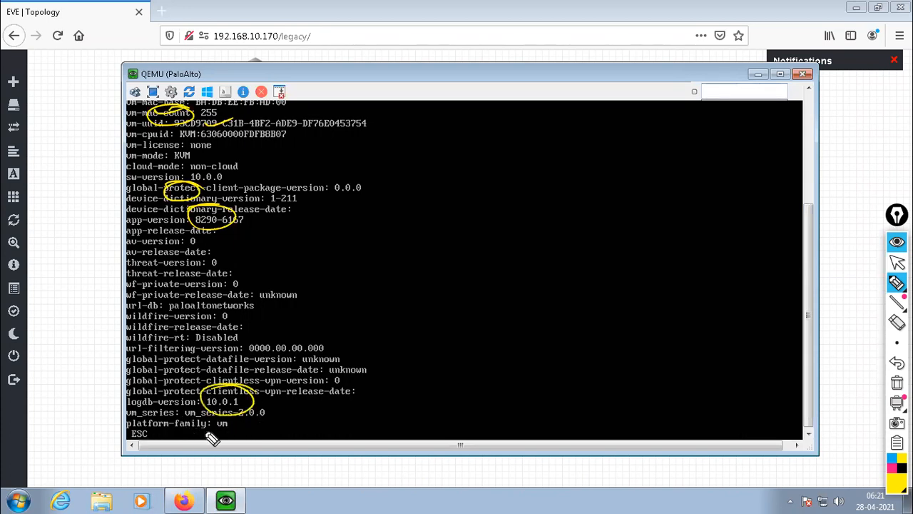
left_click_drag(214, 416, 245, 414)
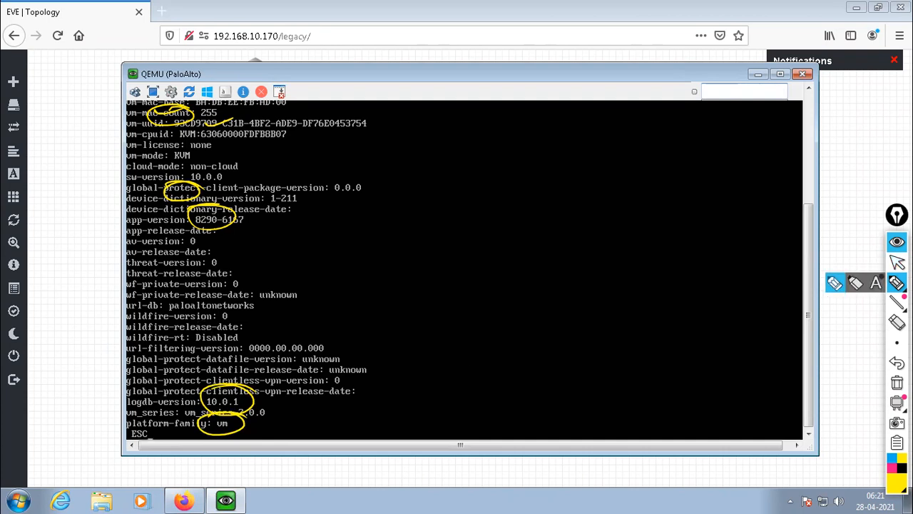
Clear all pen annotations and page through the rest of the system info output to the command prompt.
left_click(897, 382)
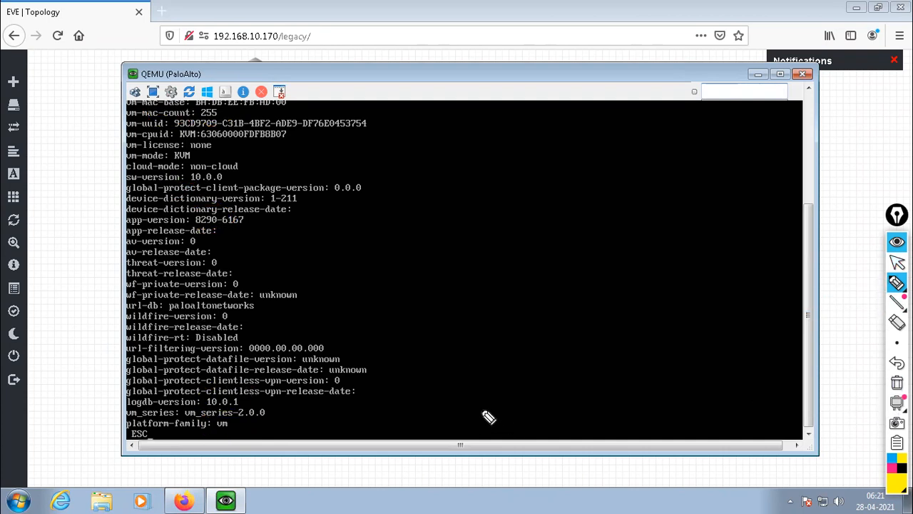
left_click(896, 263)
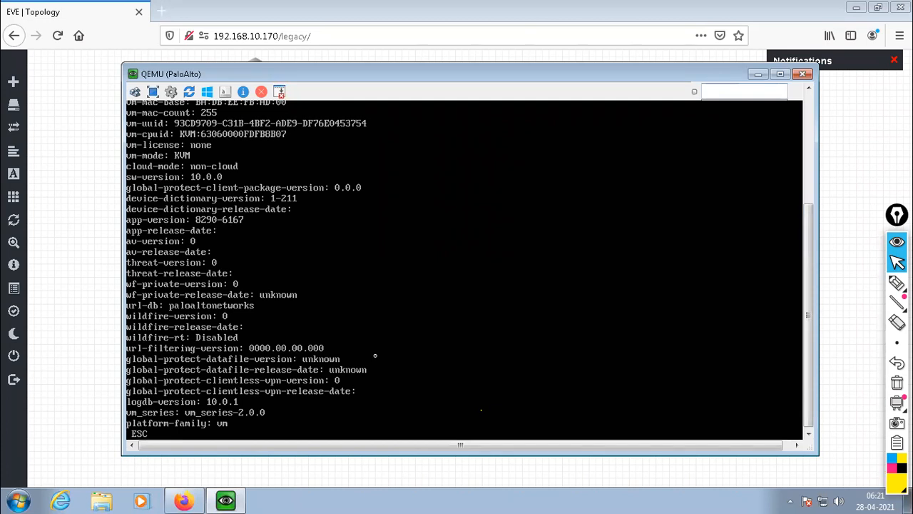
key("Return")
key("Return")
key("Return")
key("Return")
key("Return")
key("Return")
key("Return")
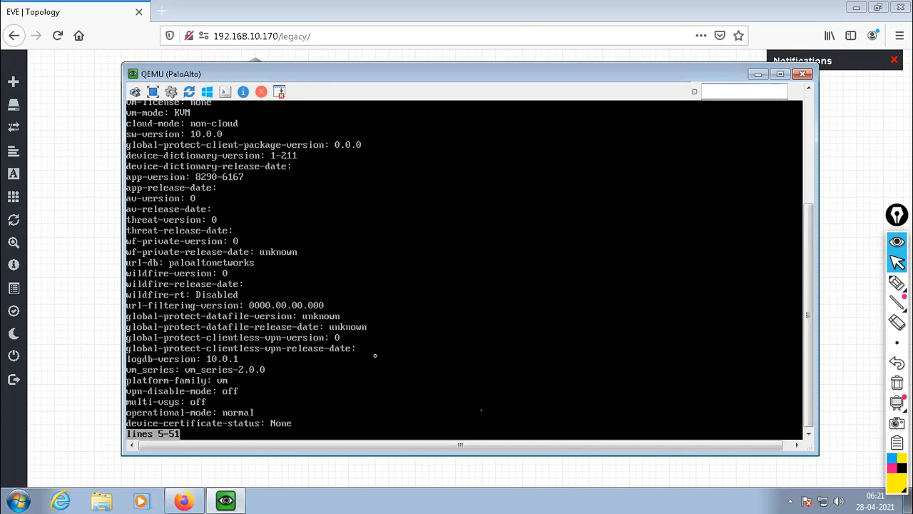
key("Return")
key("Return")
key("Return")
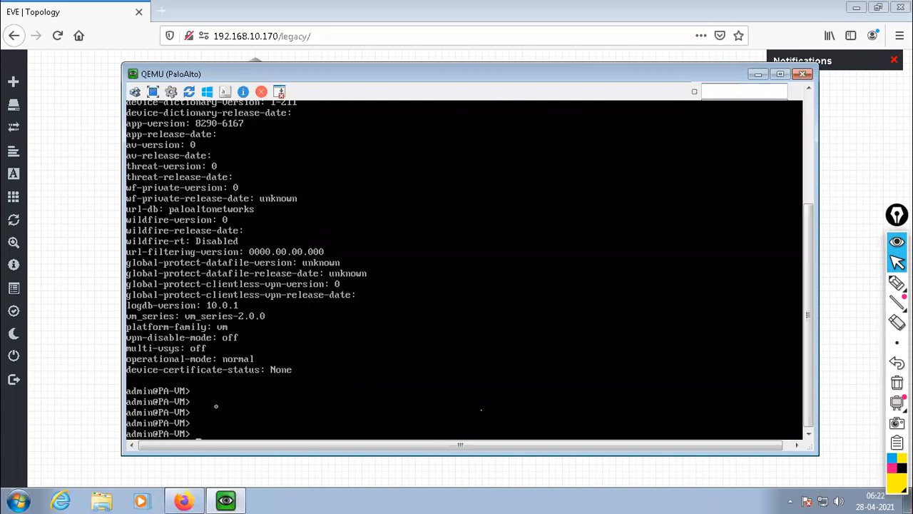
Display the management interface's details again with the command show interface management.
key("Return")
key("Return")
key("Return")
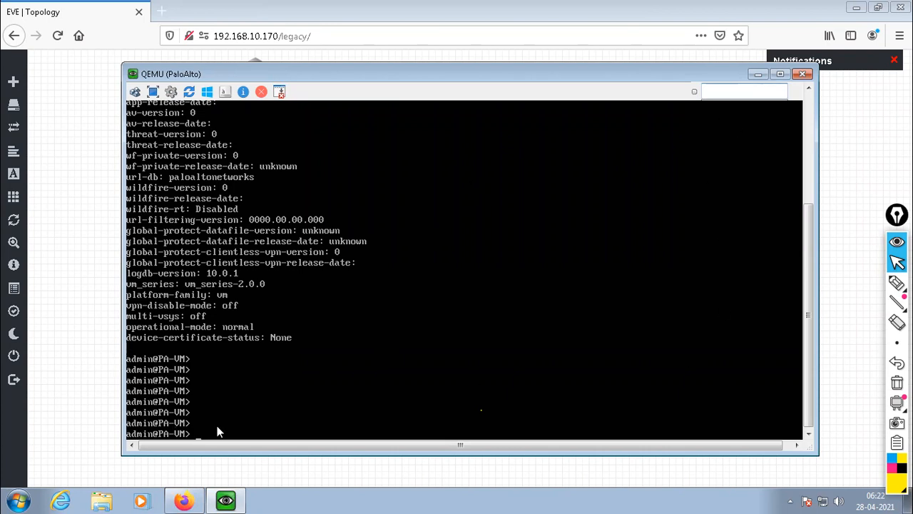
key("Return")
key("Return")
key("Return")
key("Return")
key("Return")
key("Return")
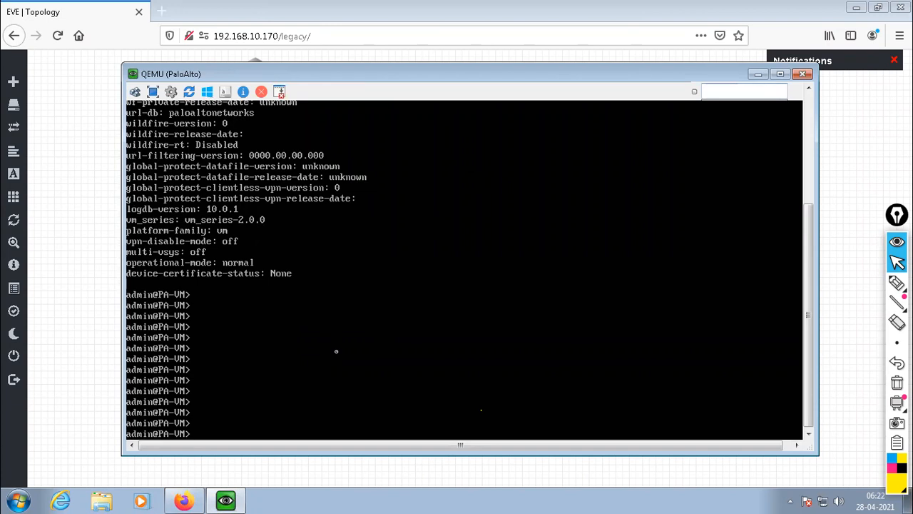
key("Return")
key("Return")
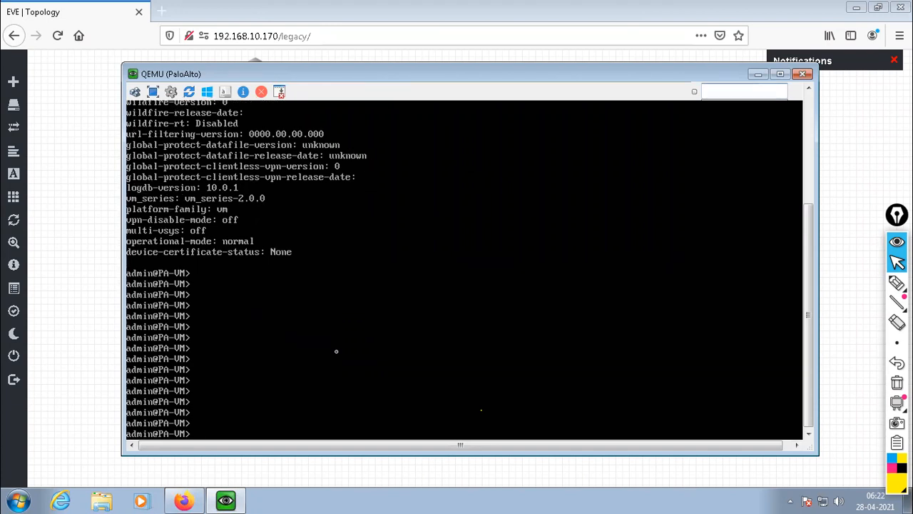
type("show interface management")
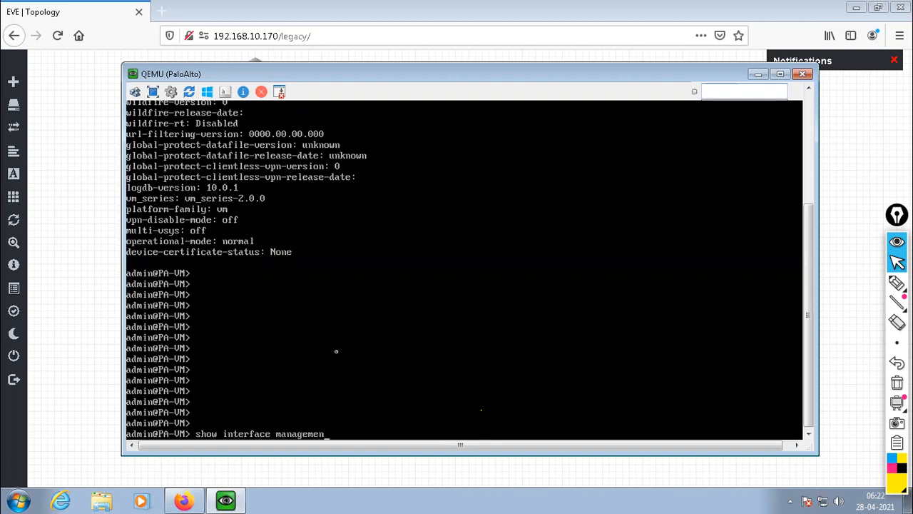
key("Return")
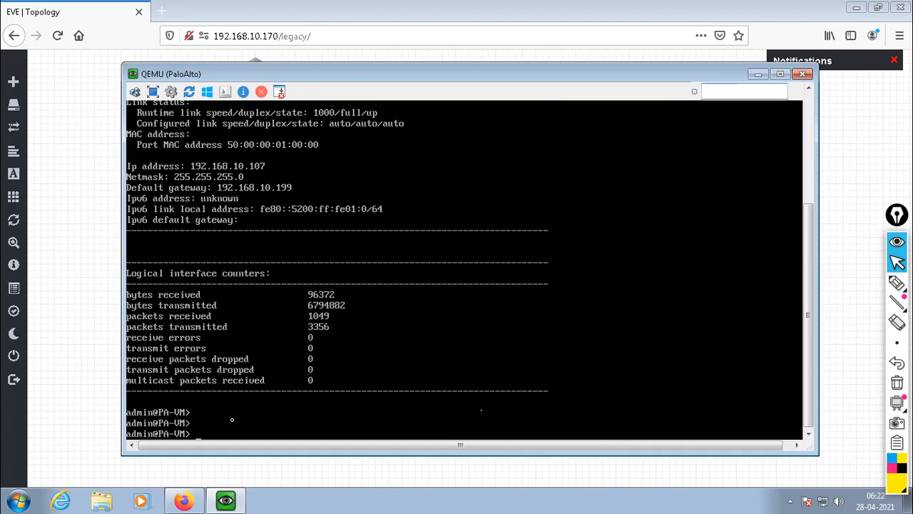
Display the firewall's routing table with the command show routing route.
key("Return")
key("Return")
key("Return")
key("Return")
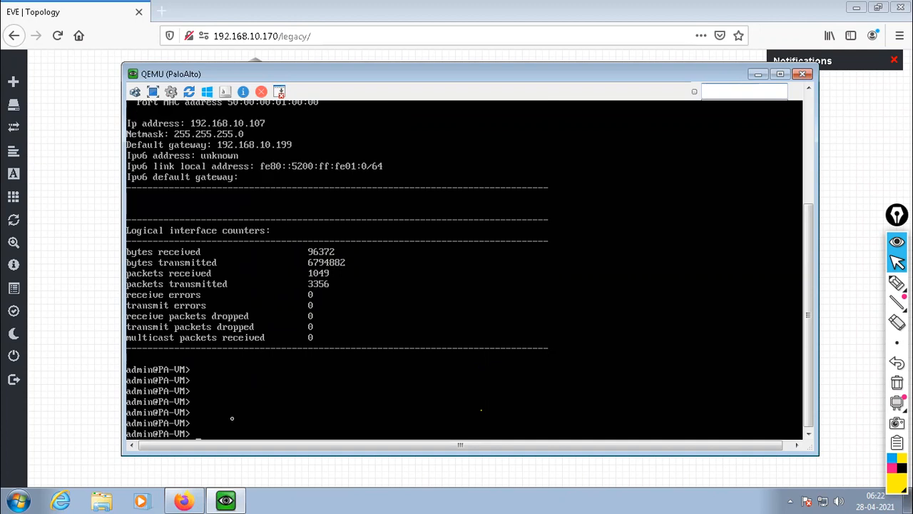
key("Return")
type("show")
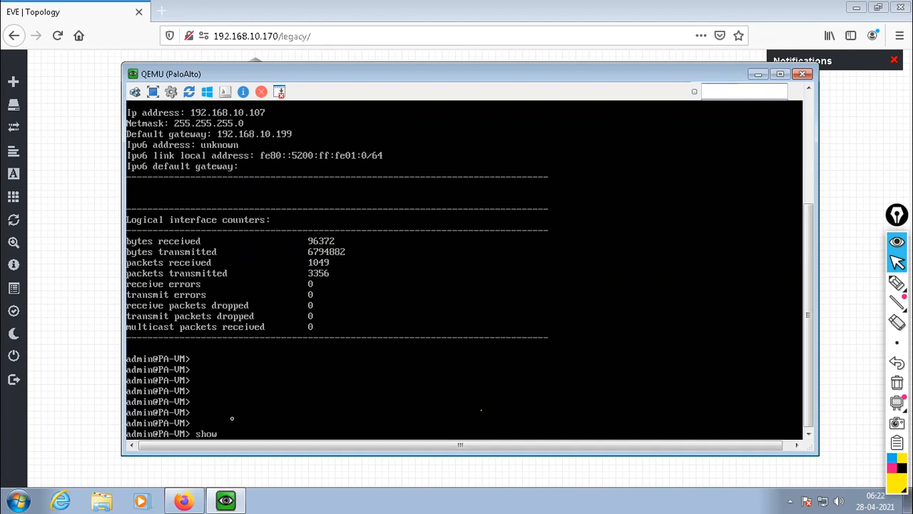
type(" routing route")
key("Return")
key("Return")
key("Return")
key("Return")
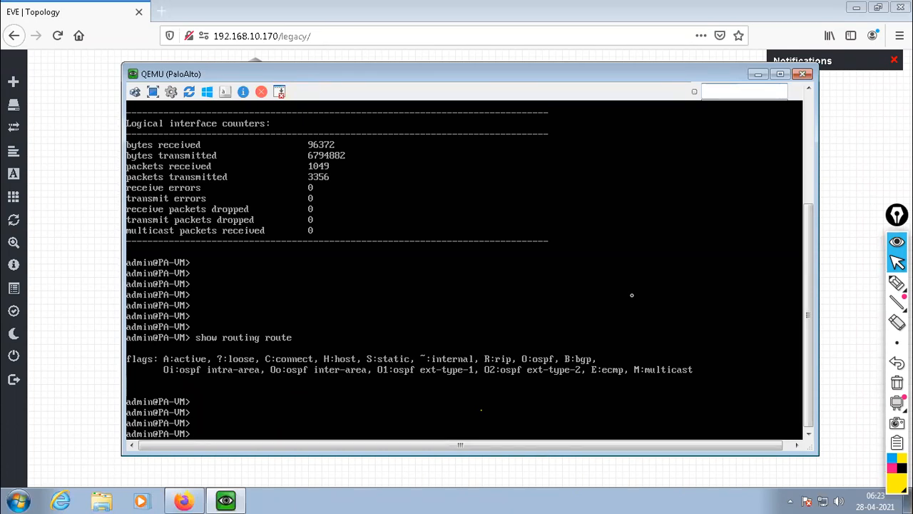
List the firewall's hardware interfaces with the command show interface hardware.
key("Return")
key("Return")
type("show ")
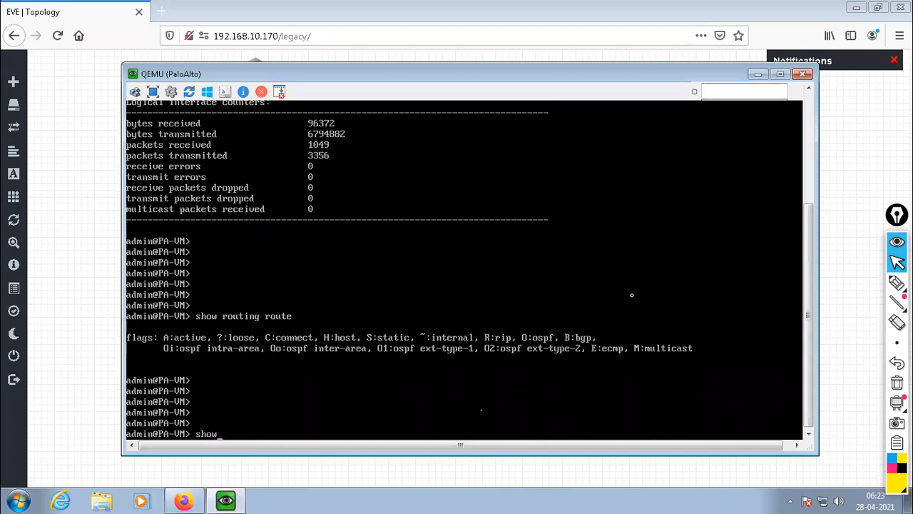
type("interface hardware")
key("Return")
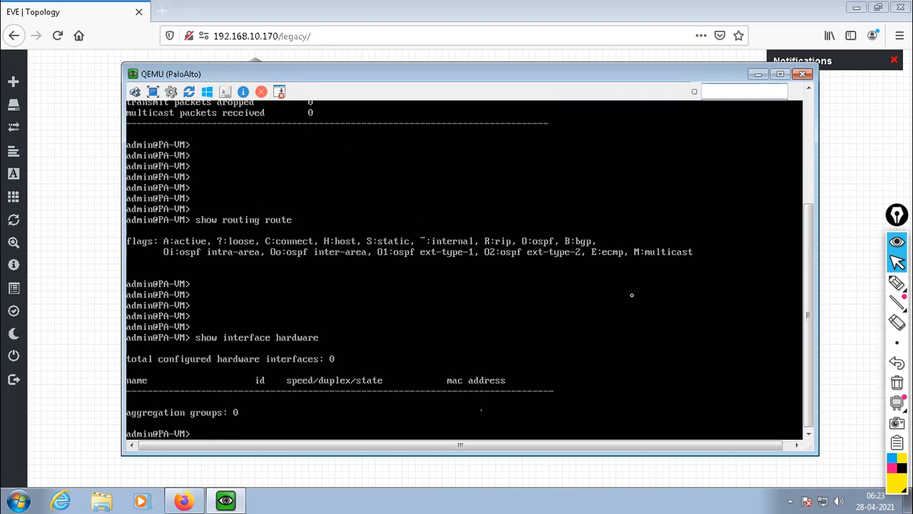
key("Return")
key("Return")
key("Return")
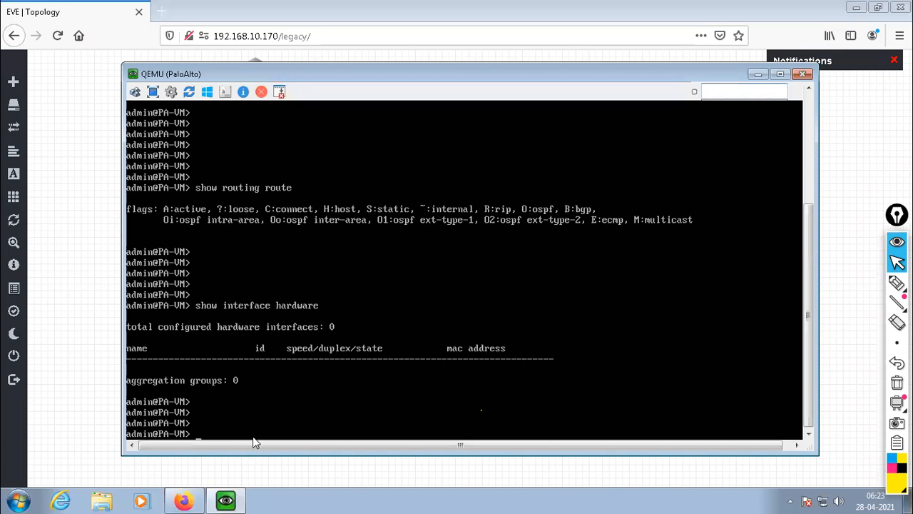
key("Return")
key("Return")
key("Return")
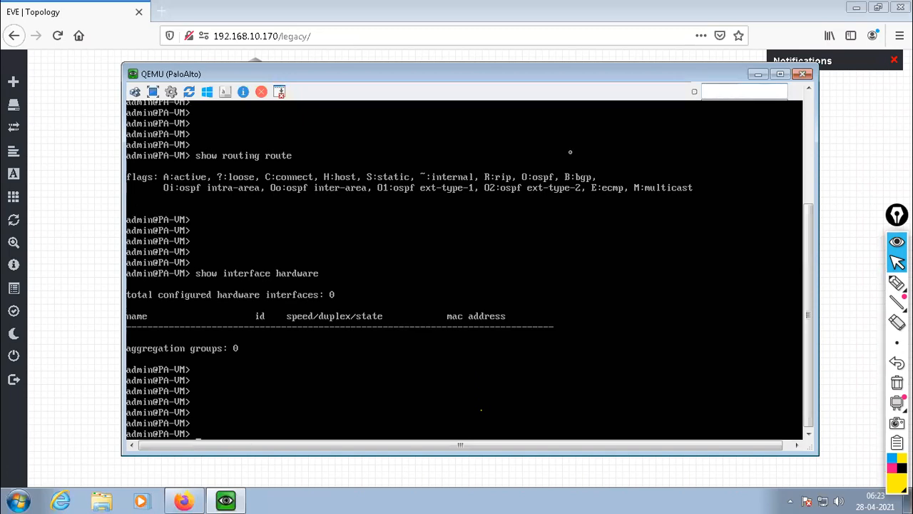
Move the 172.16.1.101/24 label slightly away from the mgmt port in the EVE topology and return to the PaloAlto console.
left_click(758, 73)
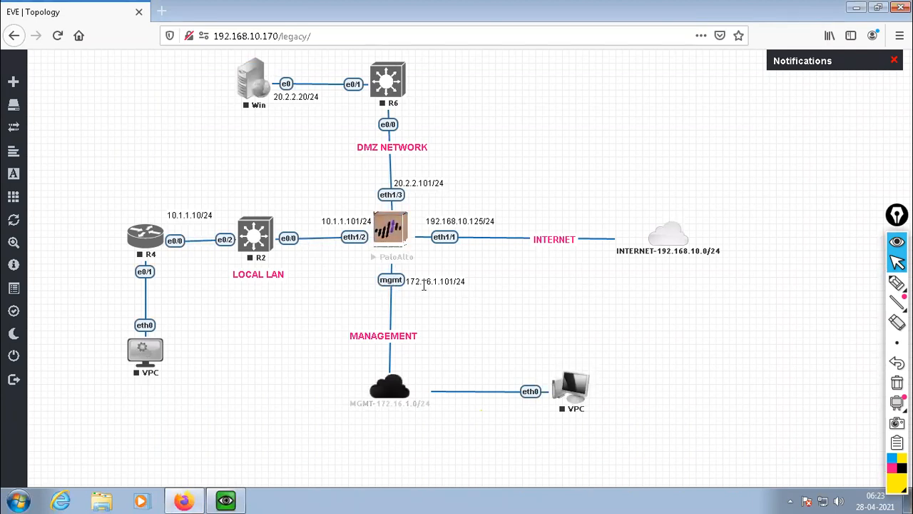
left_click_drag(441, 281, 453, 283)
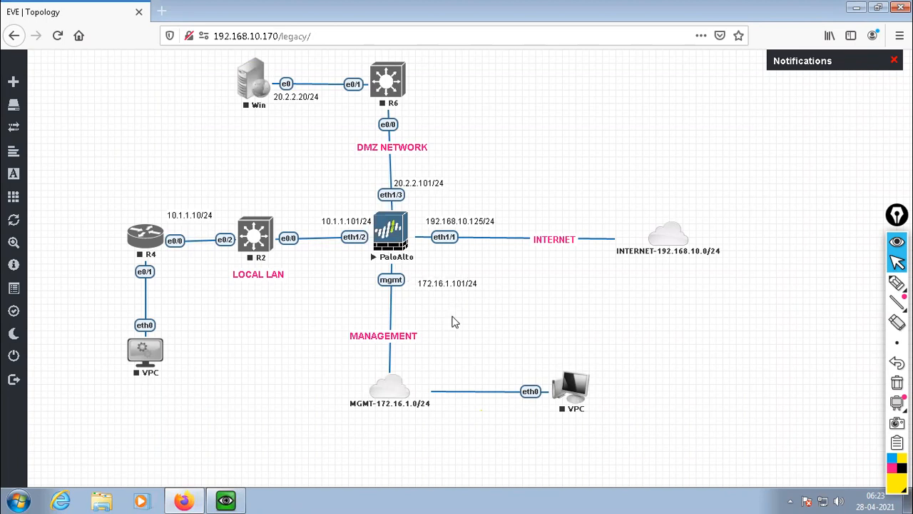
key("alt+Tab")
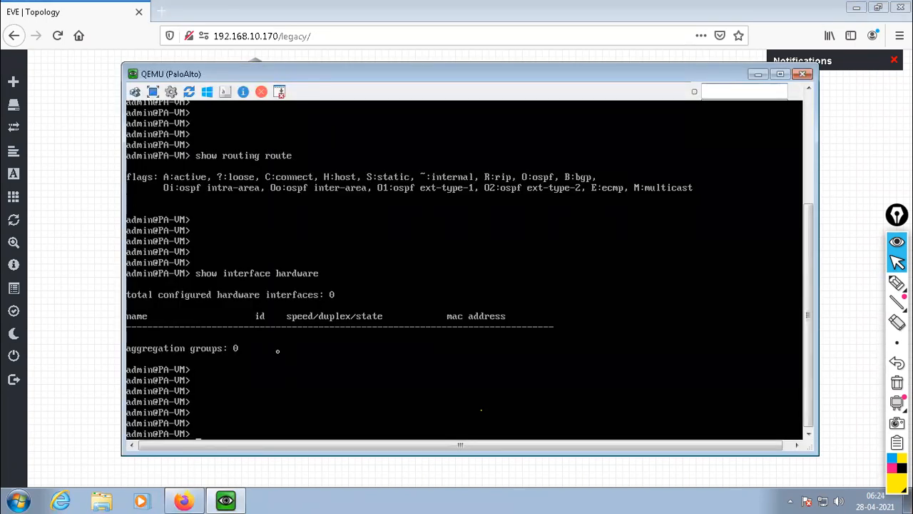
Enter the firewall's configuration mode from the operational prompt with the command configure.
key("Return")
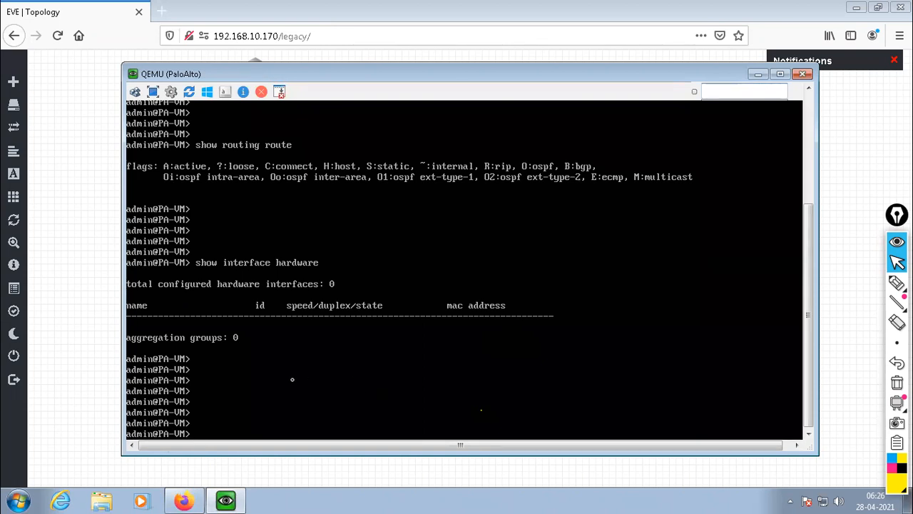
key("Return")
key("Return")
key("Return")
key("Return")
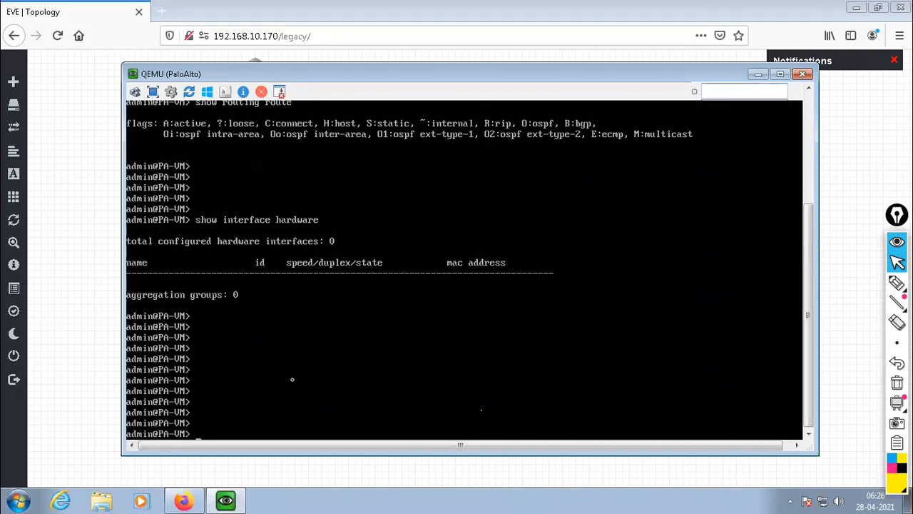
key("Return")
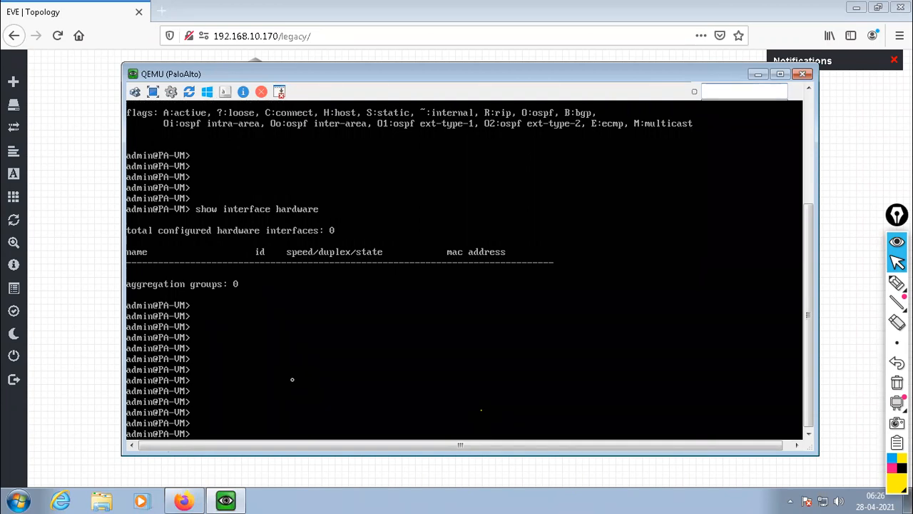
type("configure")
key("BackSpace")
type("re")
key("Return")
key("Return")
key("Return")
key("Return")
key("Return")
key("Return")
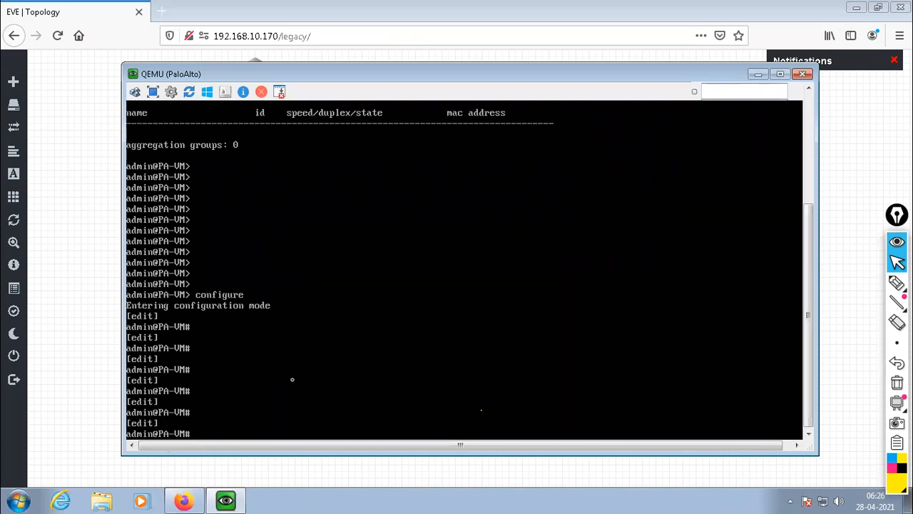
Leave configuration mode with the command exit.
type("exit")
key("Return")
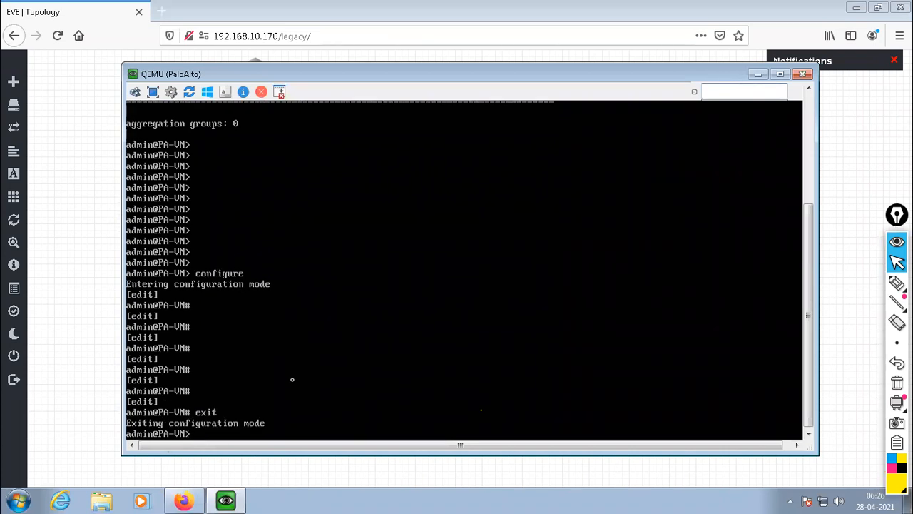
key("Return")
key("Return")
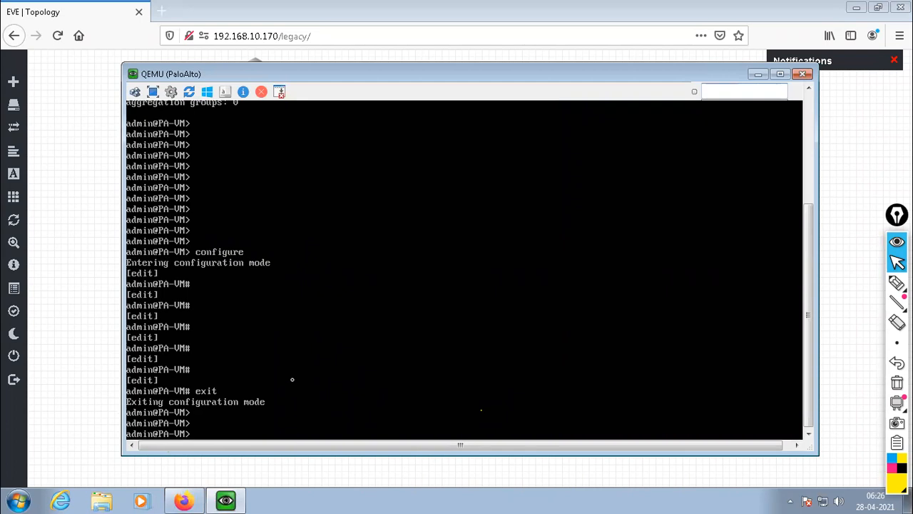
Re-enter configuration mode on the firewall with the command configure.
key("Return")
key("Return")
key("Return")
type("configure")
key("Return")
key("Return")
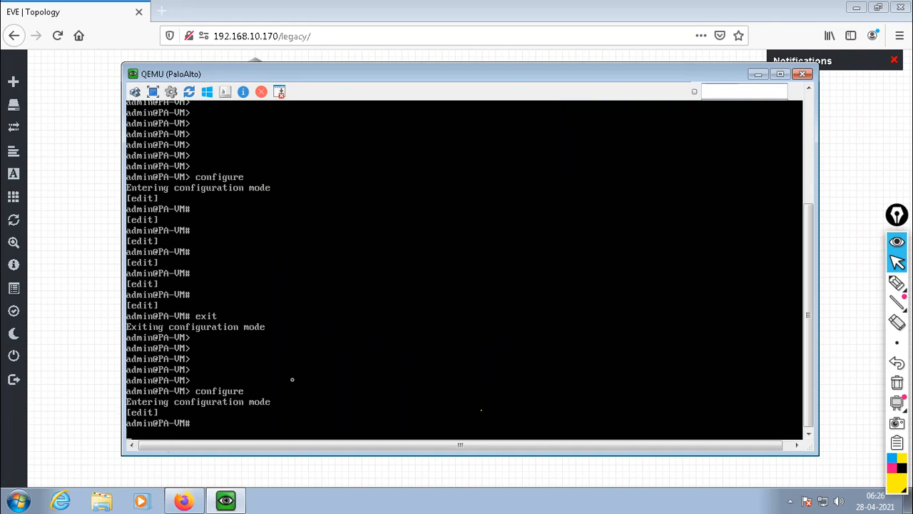
key("Return")
key("Return")
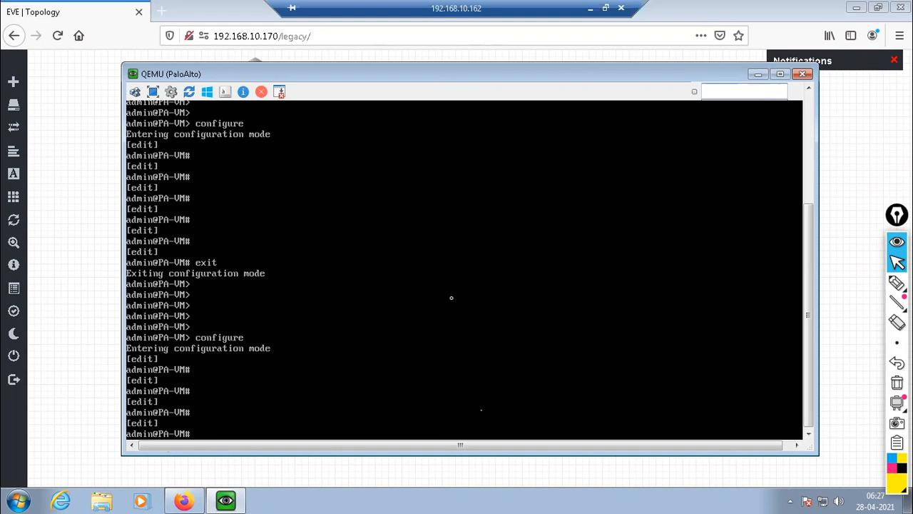
key("Return")
key("Return")
key("Return")
key("Return")
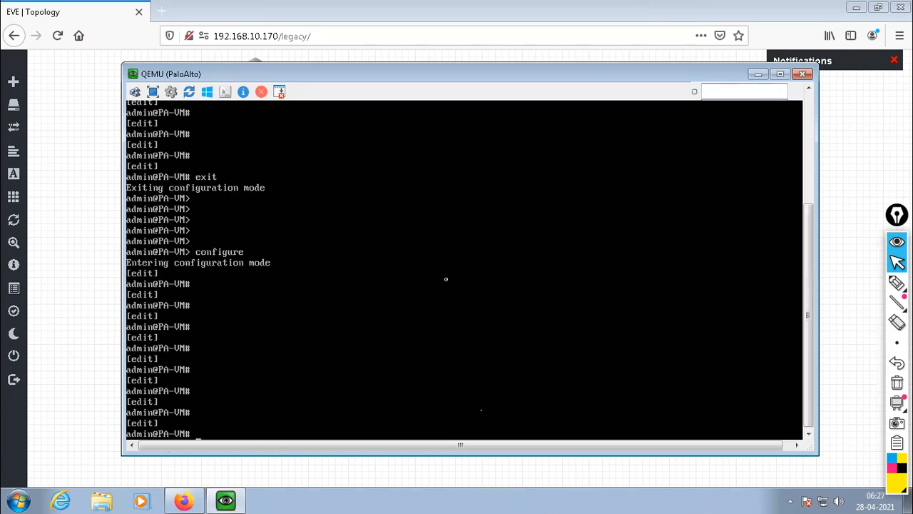
key("Return")
key("Return")
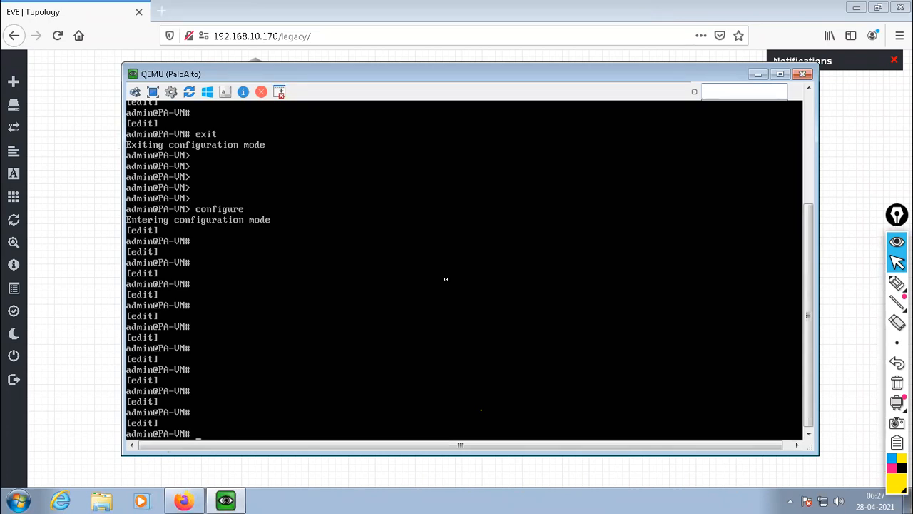
key("Return")
key("Return")
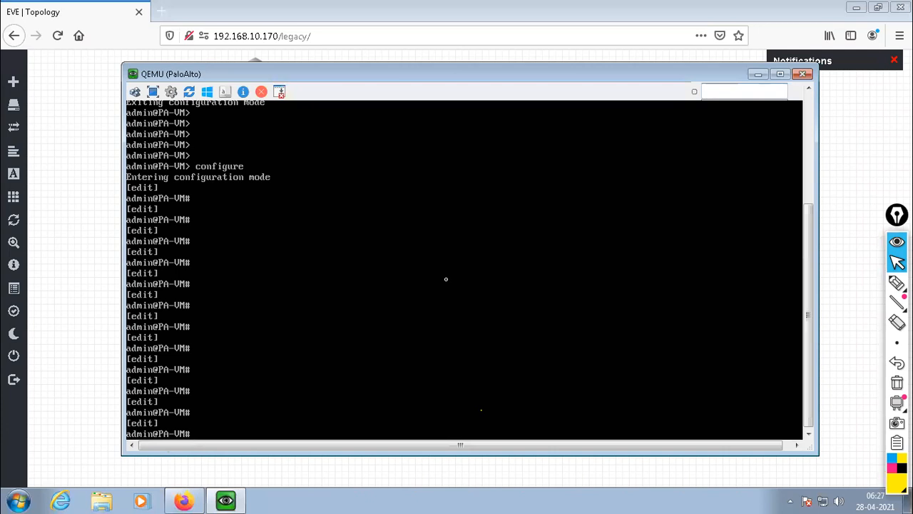
Set the firewall's management addressing to static with the command set deviceconfig system type static.
type("set deviceconfig")
key("BackSpace")
key("BackSpace")
type("g system")
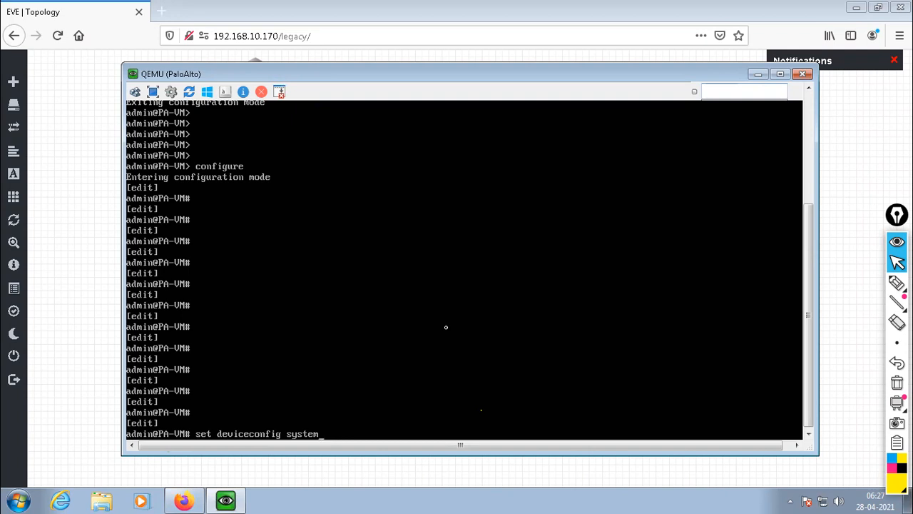
type("type")
type("static")
key("Return")
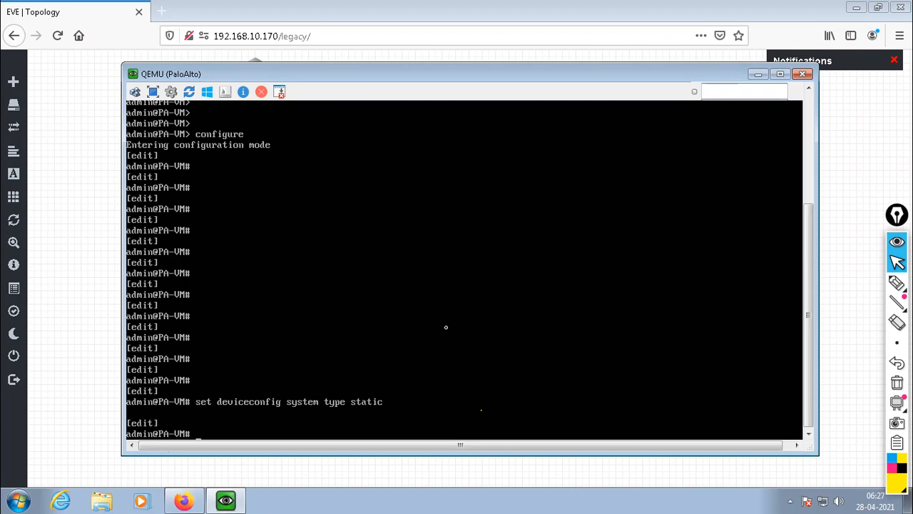
Begin the set deviceconfig system command with ip-address 172.16.1.101 for the firewall's management interface.
type("set deviceconfig ")
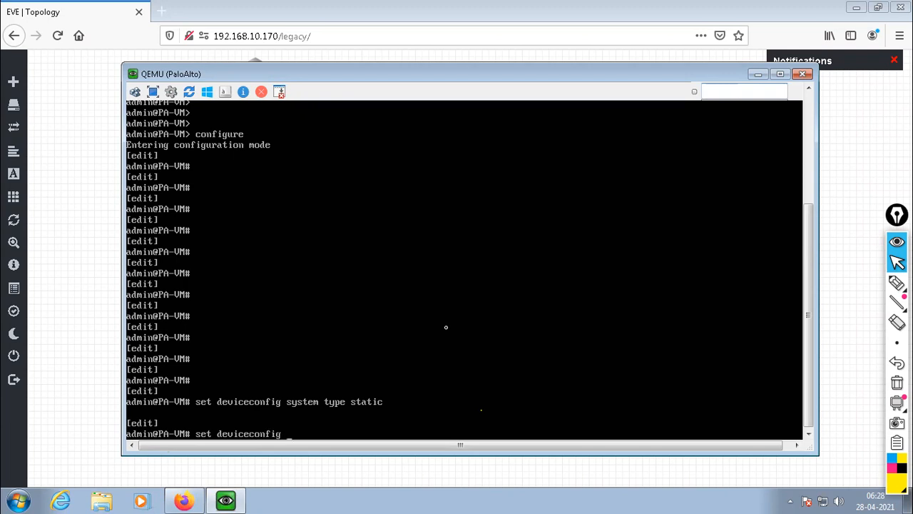
type("system ip-address")
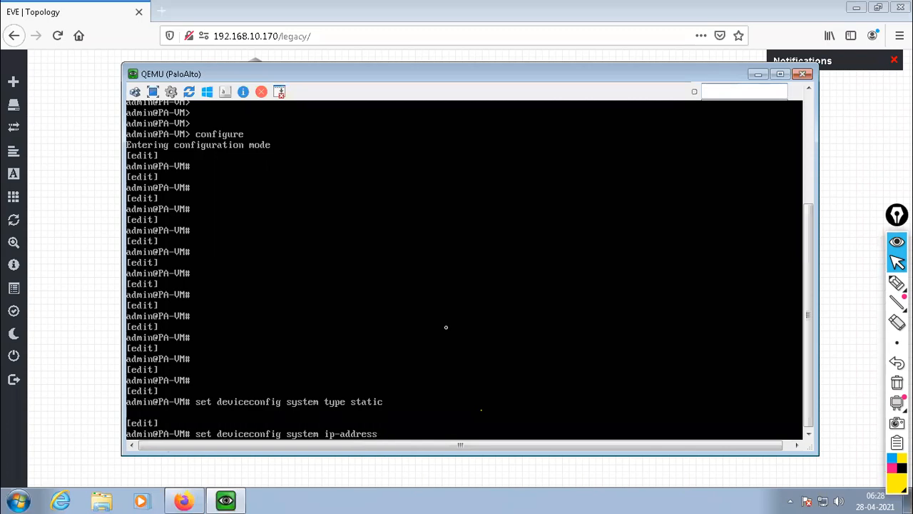
type(" 172.16.1.101 netmask 255.2")
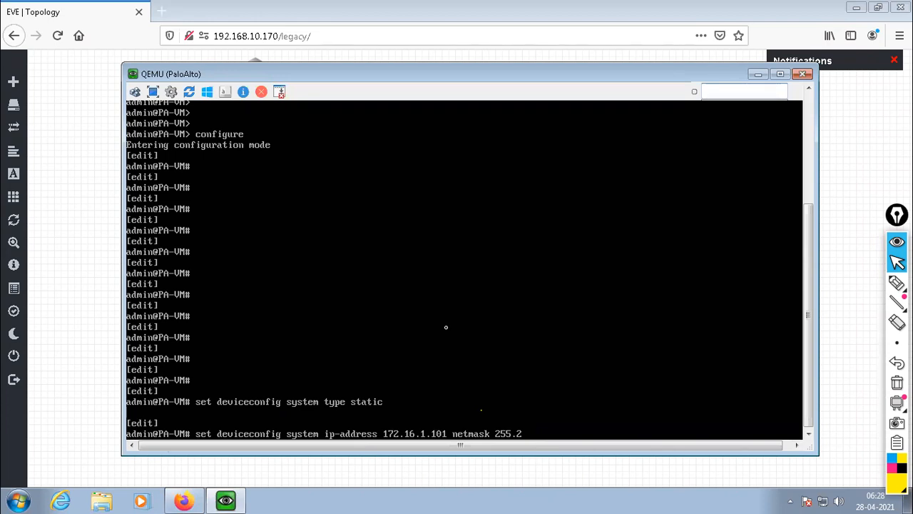
Add netmask 255.255.255.0 to the pending management address command.
type("55.255.0")
Extend the pending address command with default-gateway 172.16.1.20.
type("default")
key("Tab")
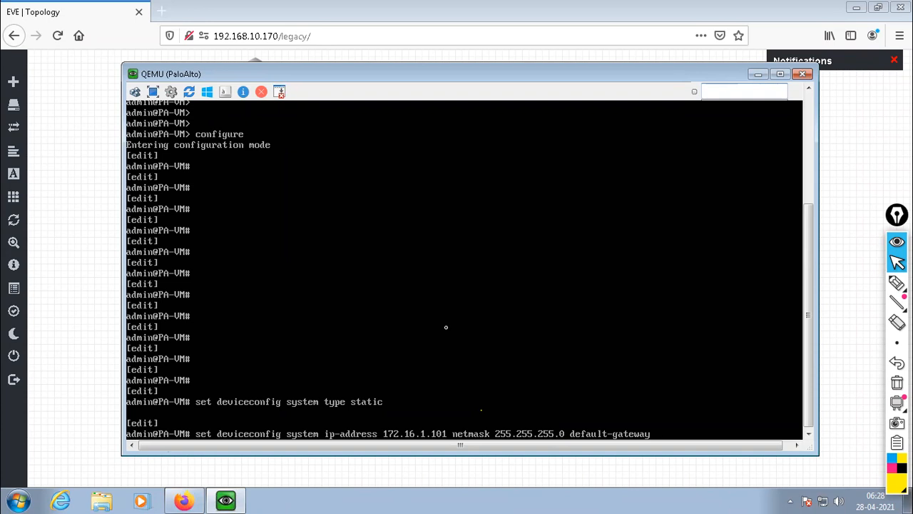
type("172.16.1.20 dns")
Extend the pending command with dns-setting servers primary 8.8.8.8.
key("BackSpace")
key("BackSpace")
type("ns")
key("Tab")
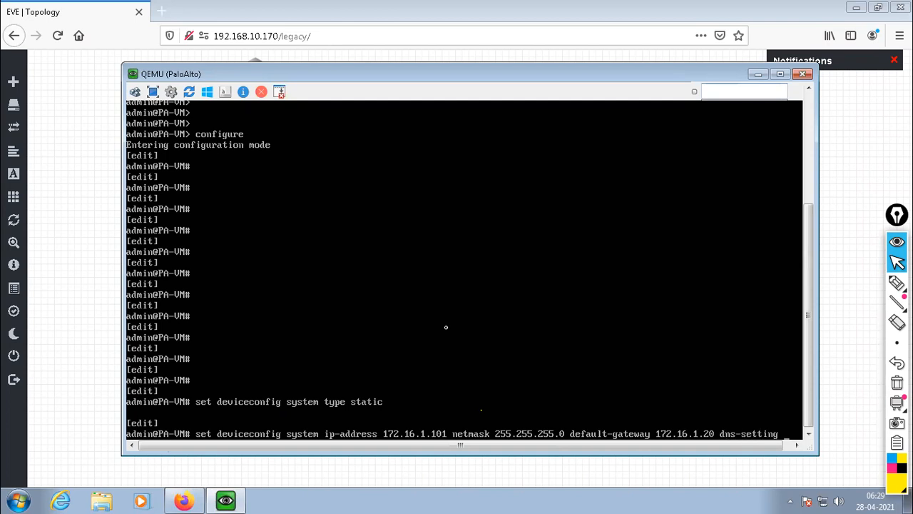
type("servers")
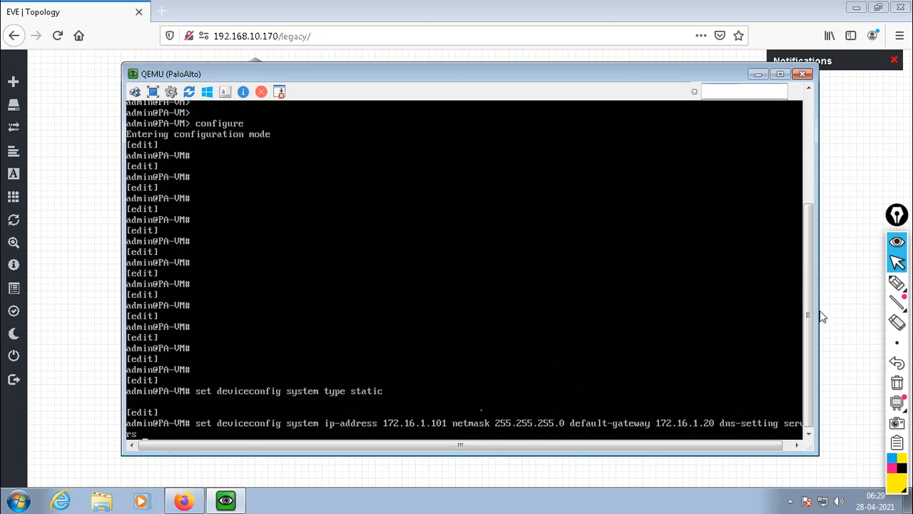
type(" primary 8.8.8.8")
Remove the DNS and default-gateway options from the pending command, keeping only the IP address and netmask.
key("BackSpace")
key("BackSpace")
key("BackSpace")
key("BackSpace")
key("BackSpace")
key("BackSpace")
key("BackSpace")
key("BackSpace")
key("BackSpace")
key("BackSpace")
key("BackSpace")
key("BackSpace")
key("BackSpace")
key("BackSpace")
key("BackSpace")
key("BackSpace")
key("BackSpace")
key("BackSpace")
key("BackSpace")
key("BackSpace")
key("BackSpace")
key("BackSpace")
key("BackSpace")
key("BackSpace")
key("BackSpace")
key("BackSpace")
key("BackSpace")
key("BackSpace")
key("BackSpace")
key("BackSpace")
key("BackSpace")
key("BackSpace")
key("BackSpace")
key("BackSpace")
key("BackSpace")
key("BackSpace")
key("BackSpace")
key("BackSpace")
key("BackSpace")
key("BackSpace")
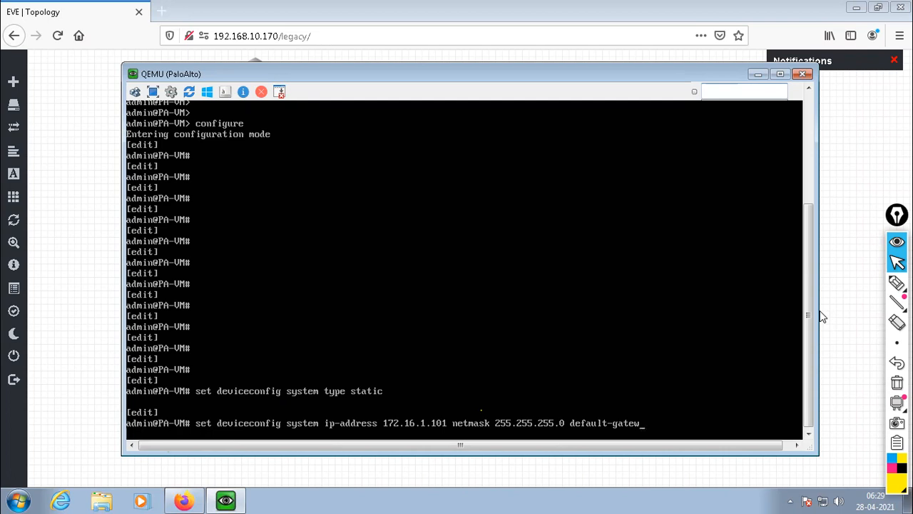
key("BackSpace")
key("BackSpace")
key("BackSpace")
key("BackSpace")
key("BackSpace")
key("BackSpace")
key("BackSpace")
key("BackSpace")
key("BackSpace")
key("BackSpace")
key("BackSpace")
key("BackSpace")
key("BackSpace")
key("BackSpace")
Run the pending IP address and netmask command, and apply the configuration with commit.
key("Return")
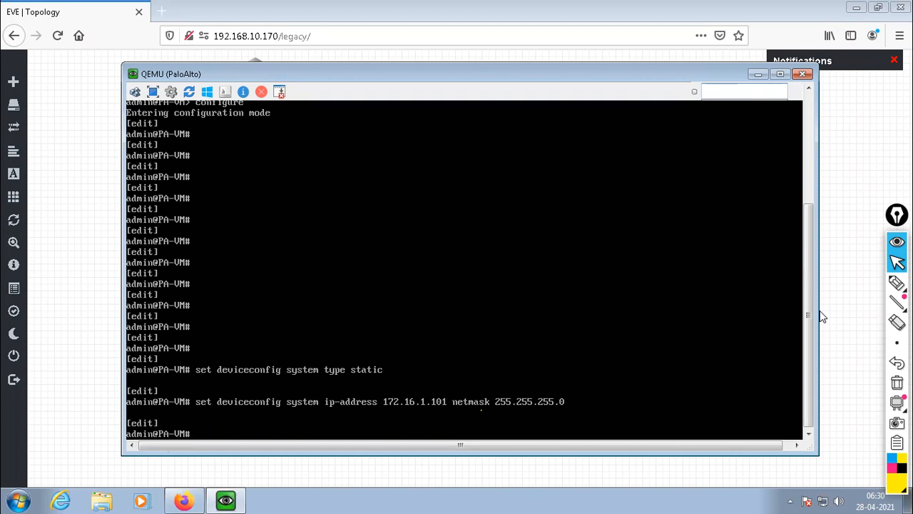
type("commit")
key("Return")
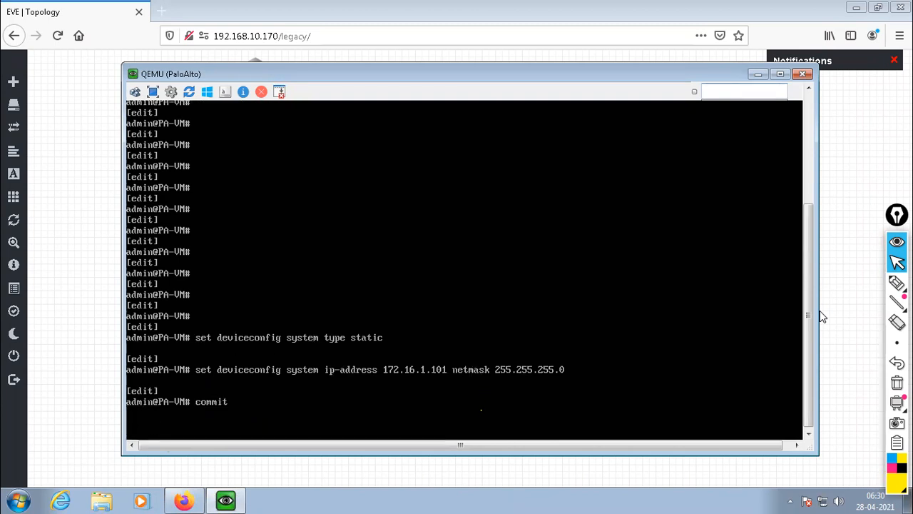
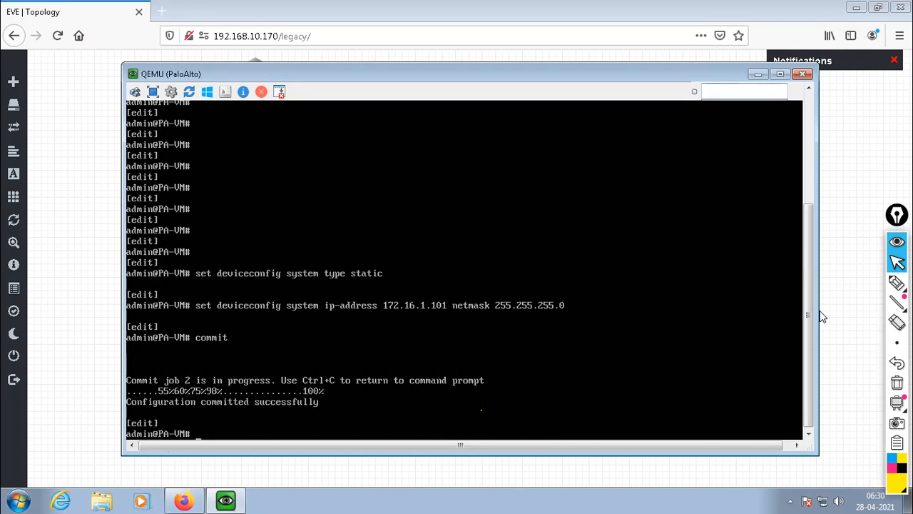
key("Return")
key("Return")
key("Return")
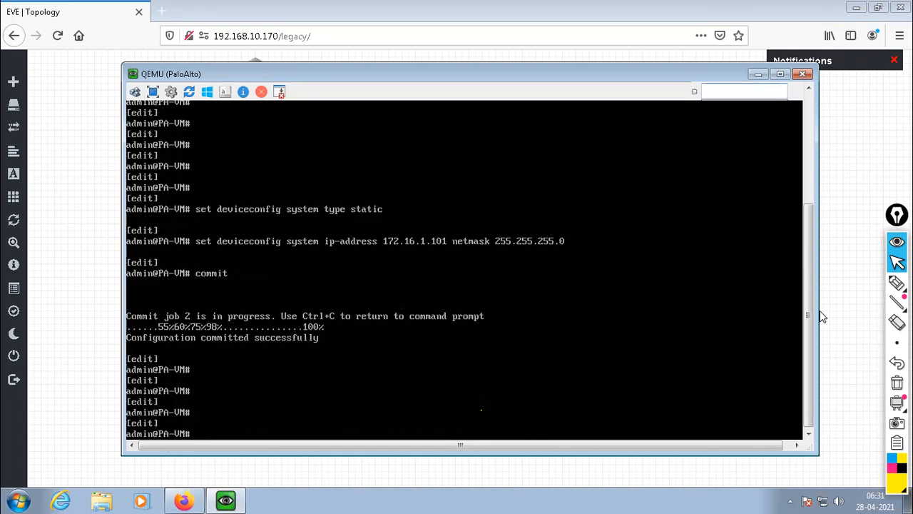
key("Return")
key("Return")
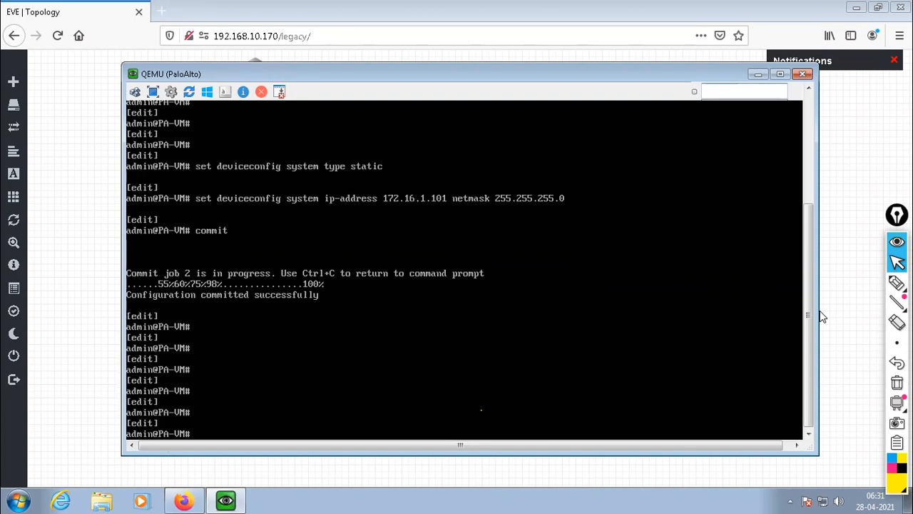
Try running show interface management from the firewall's configuration mode.
key("Up")
key("Up")
key("Up")
key("Up")
key("Up")
key("Up")
key("Up")
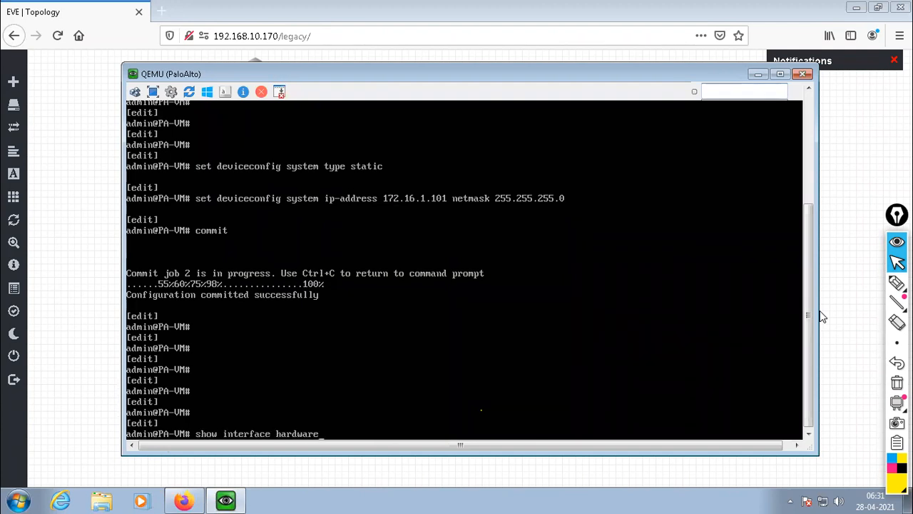
key("Up")
key("Up")
key("Return")
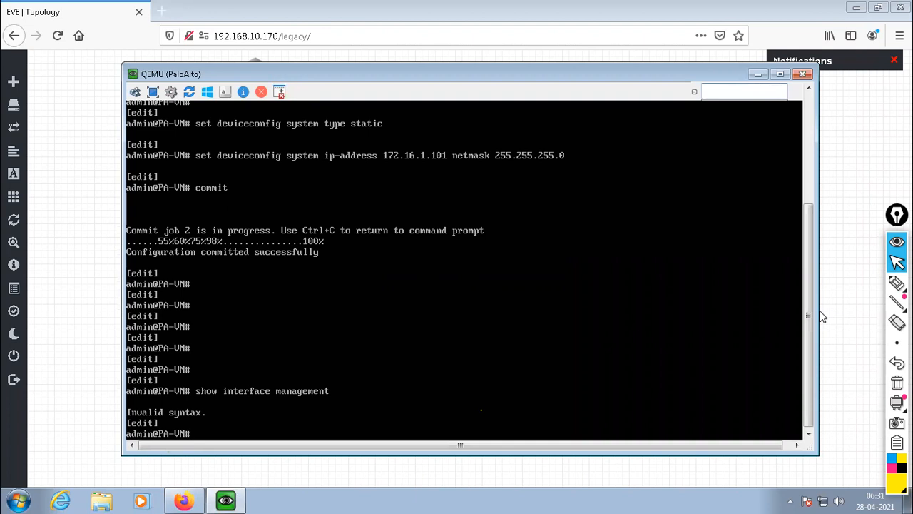
Display the management interface details from configuration mode with run show interface management.
key("Up")
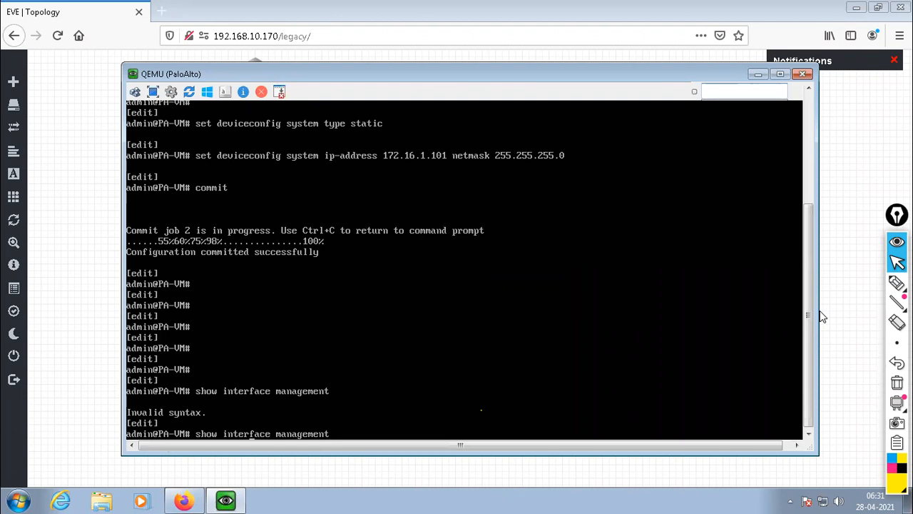
key("Home")
type("run")
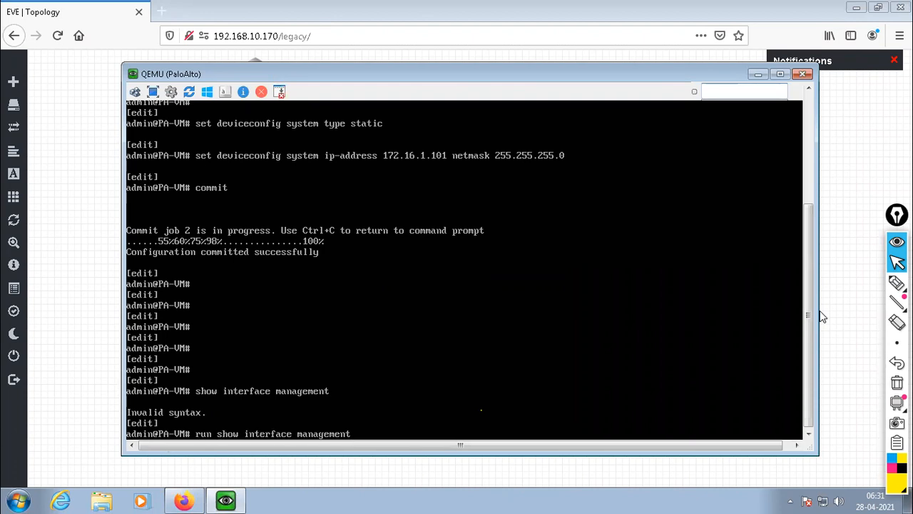
key("Return")
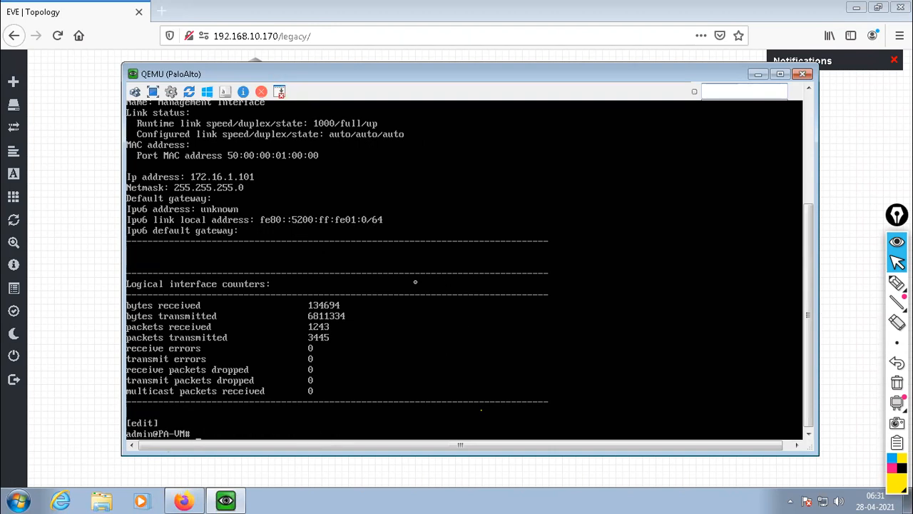
Repeat the management interface check, then return to an empty configuration prompt.
key("Up")
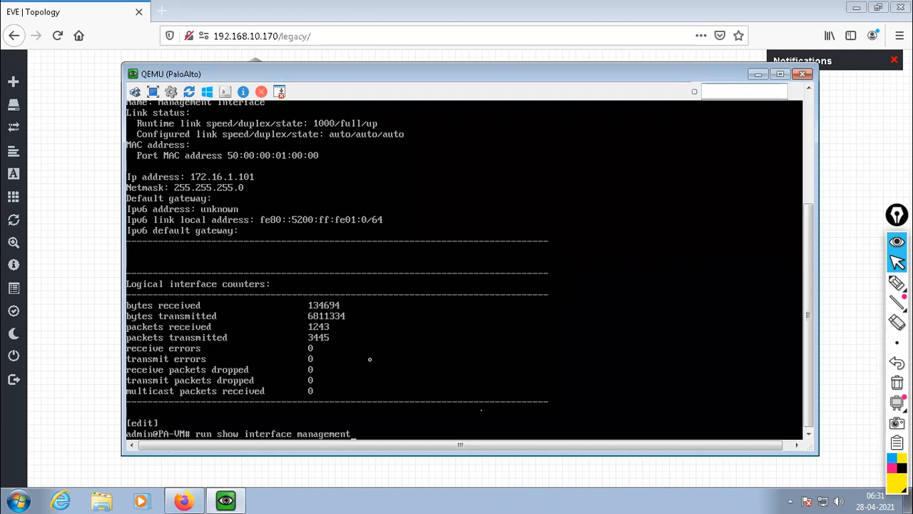
key("Return")
key("Return")
key("Down")
Leave the firewall's configuration mode with exit, returning to the operational prompt.
key("Return")
key("Return")
key("Down")
key("Return")
key("Return")
key("Return")
key("Return")
key("Return")
key("Return")
key("Return")
key("Return")
key("Return")
key("Return")
type("exit")
key("Return")
key("Return")
key("Return")
key("Return")
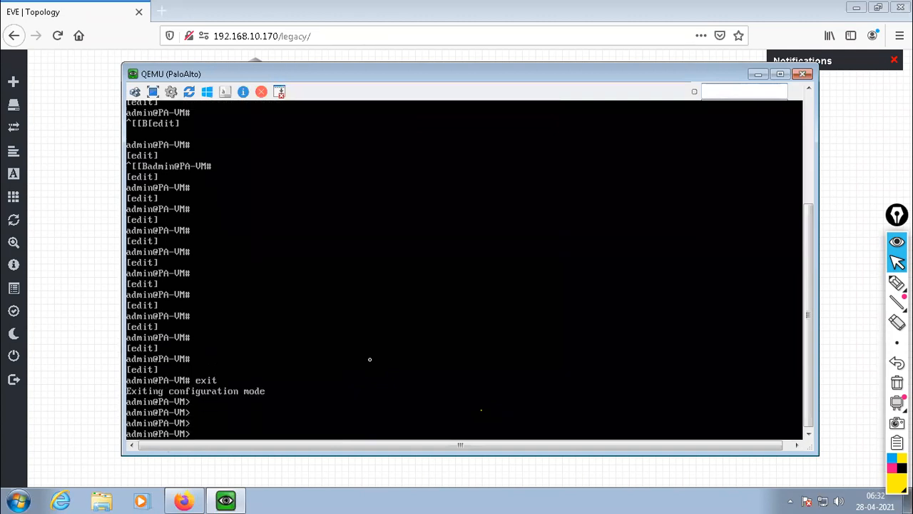
key("Return")
key("Return")
key("Return")
Display the firewall's routing table from operational mode with show routing route.
type("show routing ")
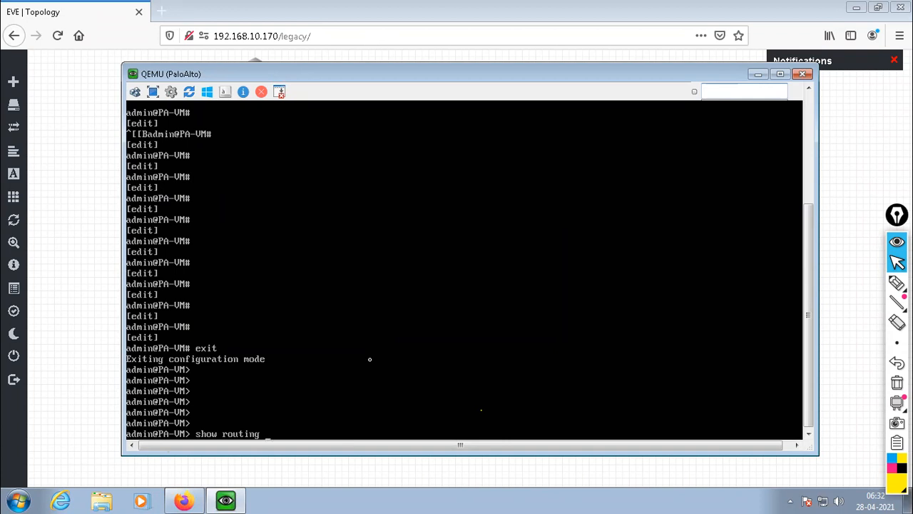
type("route")
key("Return")
key("Return")
key("Return")
key("Return")
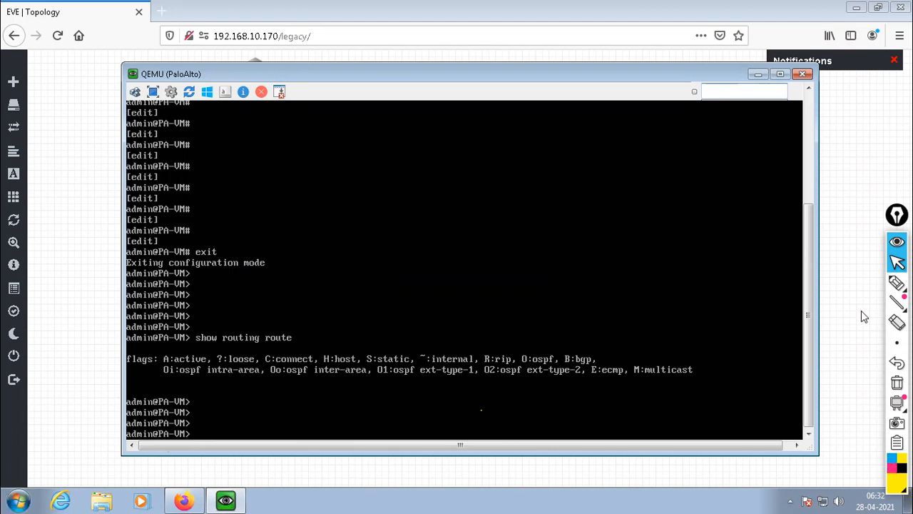
Draw a yellow two-part box over the console with the pen, labelling its halves as the control plane and data plane.
mouse_move(896, 287)
left_click(835, 289)
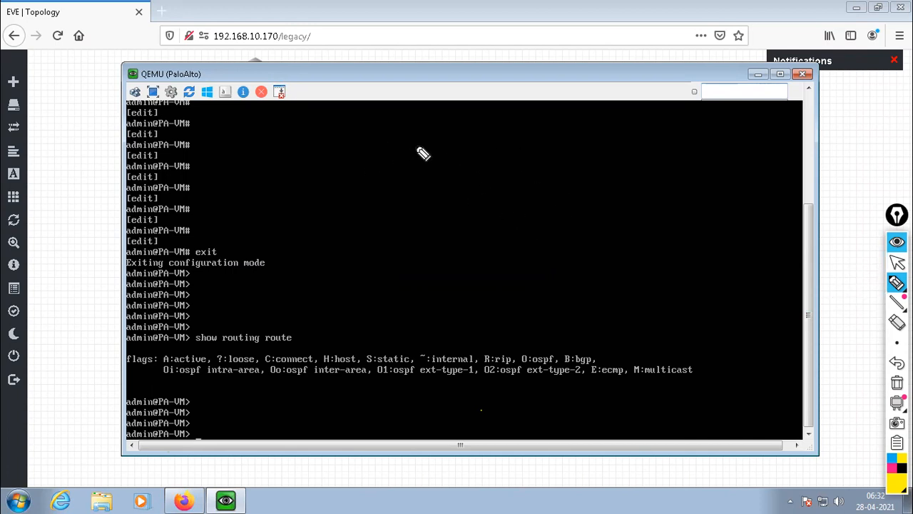
mouse_move(390, 137)
left_mouse_down()
mouse_move(391, 207)
mouse_move(502, 218)
left_mouse_up()
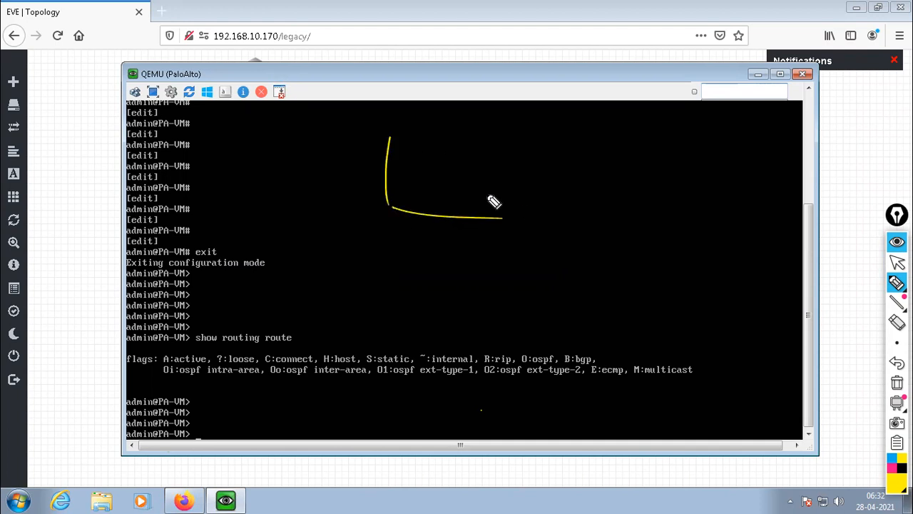
mouse_move(396, 130)
left_mouse_down()
mouse_move(601, 151)
mouse_move(608, 208)
left_mouse_up()
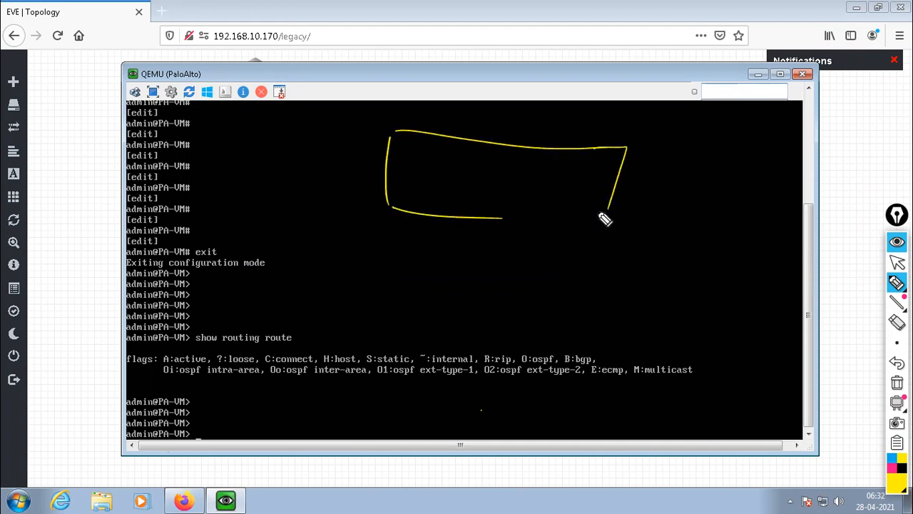
left_click_drag(514, 212, 576, 219)
left_click_drag(516, 148, 502, 208)
mouse_move(412, 154)
left_mouse_down()
mouse_move(464, 171)
mouse_move(475, 159)
left_mouse_up()
mouse_move(412, 178)
left_mouse_down()
mouse_move(419, 190)
mouse_move(428, 181)
mouse_move(449, 198)
left_mouse_up()
mouse_move(530, 156)
left_mouse_down()
mouse_move(557, 176)
mouse_move(577, 163)
mouse_move(578, 171)
mouse_move(526, 202)
mouse_move(586, 194)
left_mouse_up()
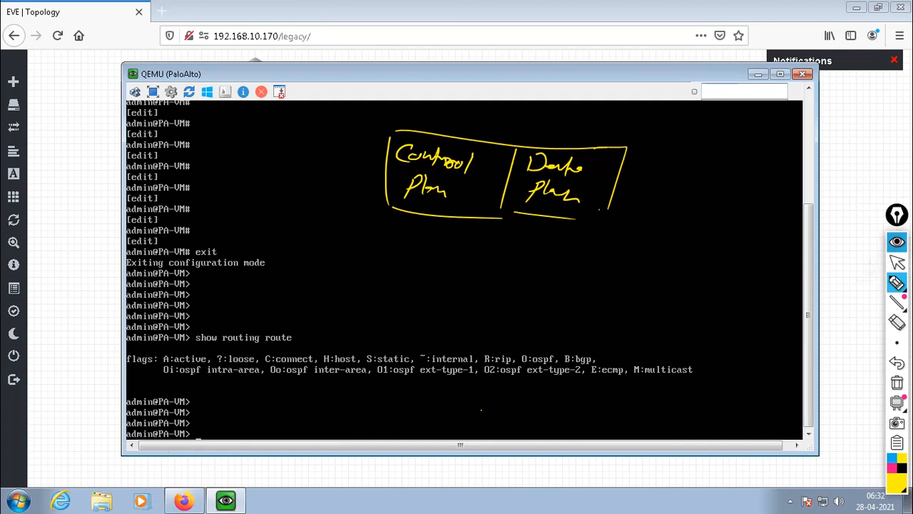
left_click(897, 262)
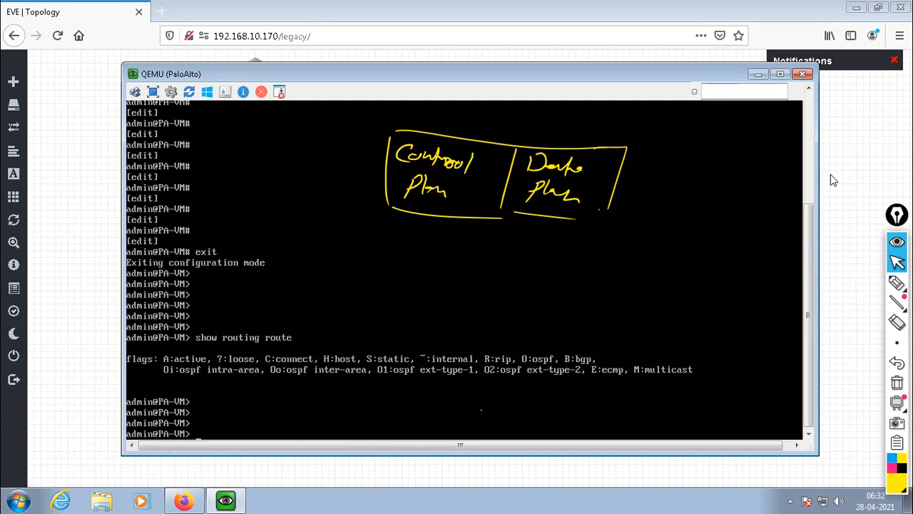
Minimize the console and mark the PaloAlto firewall's eth1/1, eth1/3 and eth1/2 connections on the topology with a black pen.
left_click(758, 73)
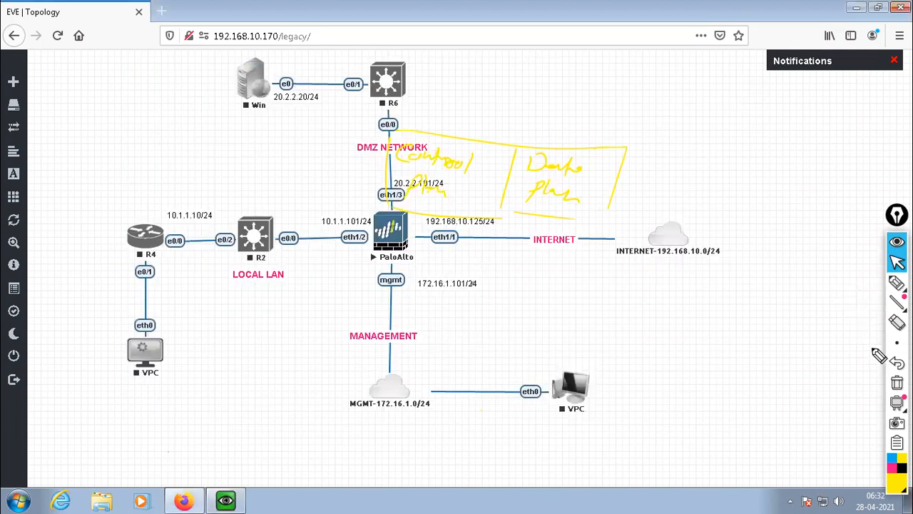
left_click(897, 283)
left_click(901, 468)
left_click_drag(427, 235, 423, 238)
left_click_drag(395, 204, 397, 202)
left_click_drag(367, 234, 365, 235)
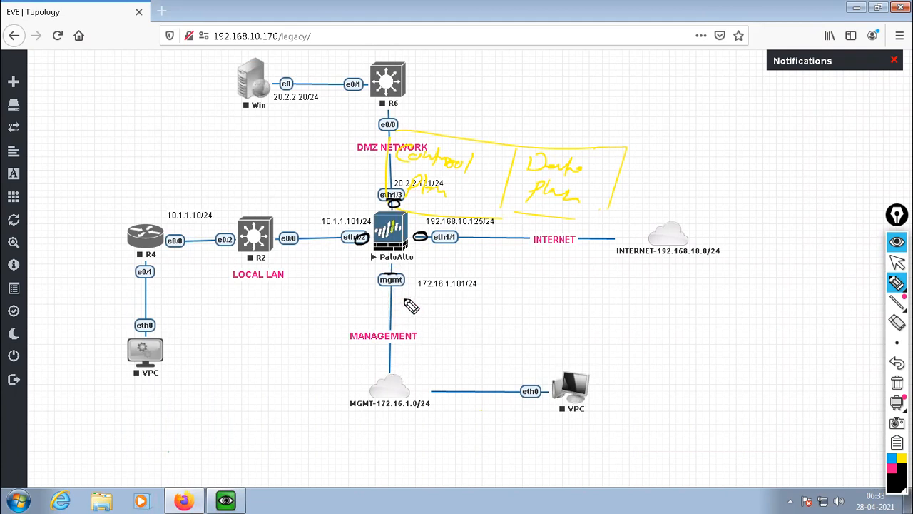
Mark the mgmt port as the control plane and label eth1/1, eth1/3 and eth1/2 with "DP" in black.
mouse_move(388, 283)
left_mouse_down()
mouse_move(428, 301)
mouse_move(443, 329)
mouse_move(464, 326)
mouse_move(486, 349)
left_mouse_up()
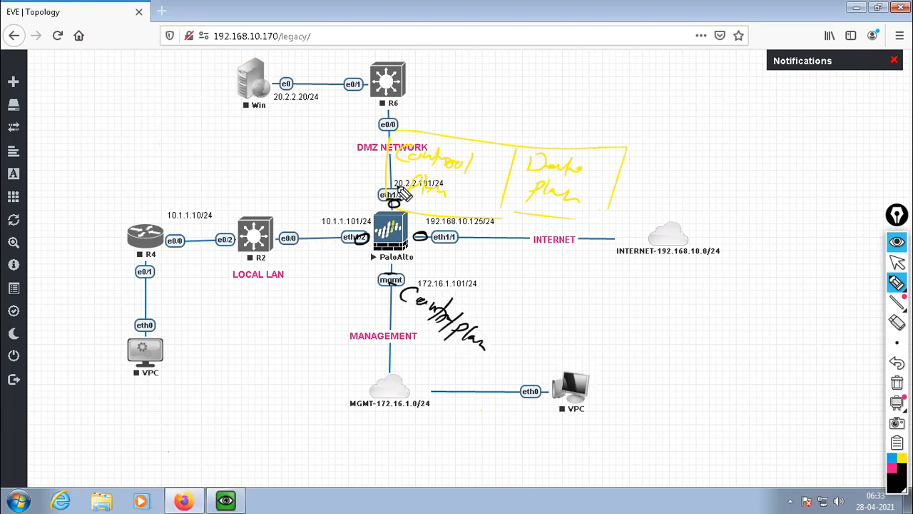
mouse_move(436, 211)
left_mouse_down()
mouse_move(456, 224)
mouse_move(457, 211)
left_mouse_up()
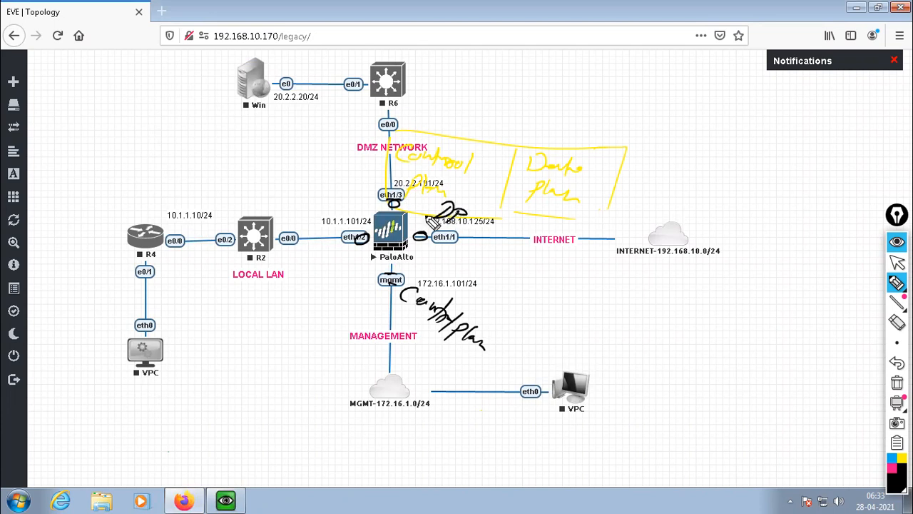
mouse_move(381, 170)
left_mouse_down()
mouse_move(394, 193)
mouse_move(394, 181)
left_mouse_up()
left_click_drag(338, 208, 321, 227)
left_click_drag(350, 215, 351, 221)
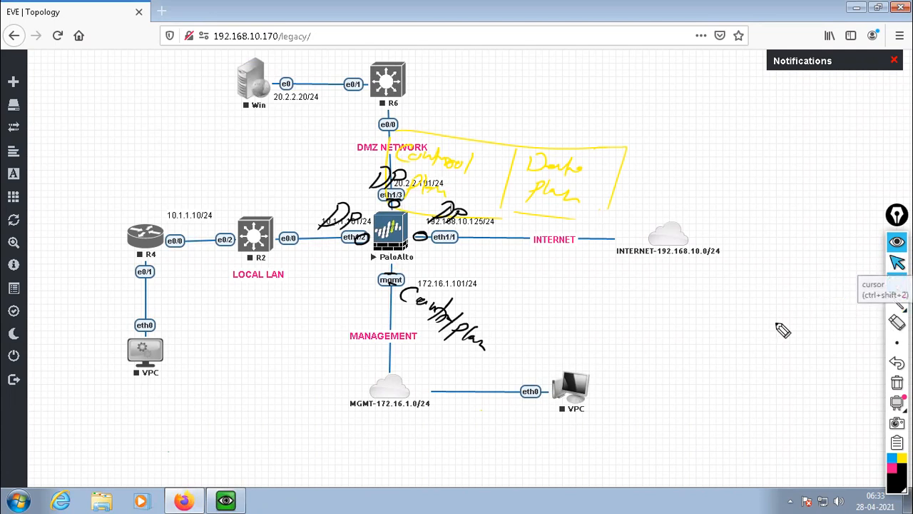
left_click(897, 263)
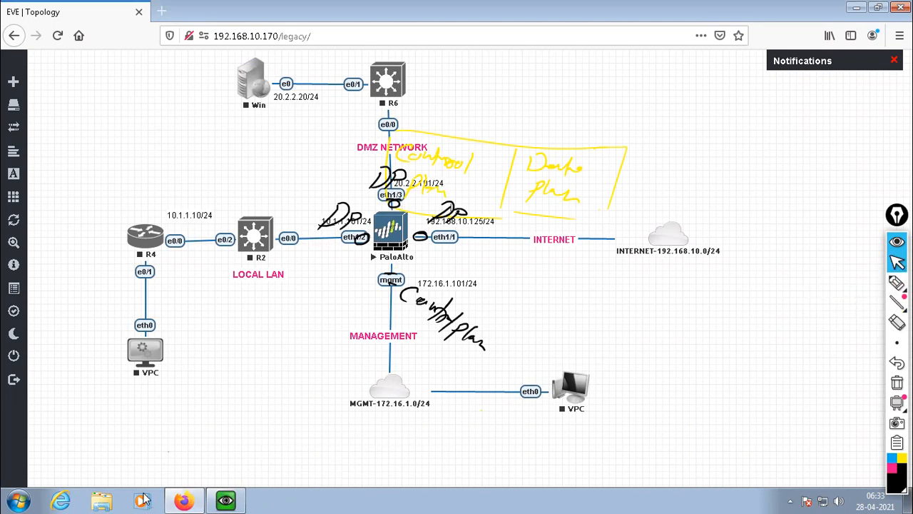
Bring up the PaloAlto console, hide the pen annotations, and minimize the console again.
left_click(226, 501)
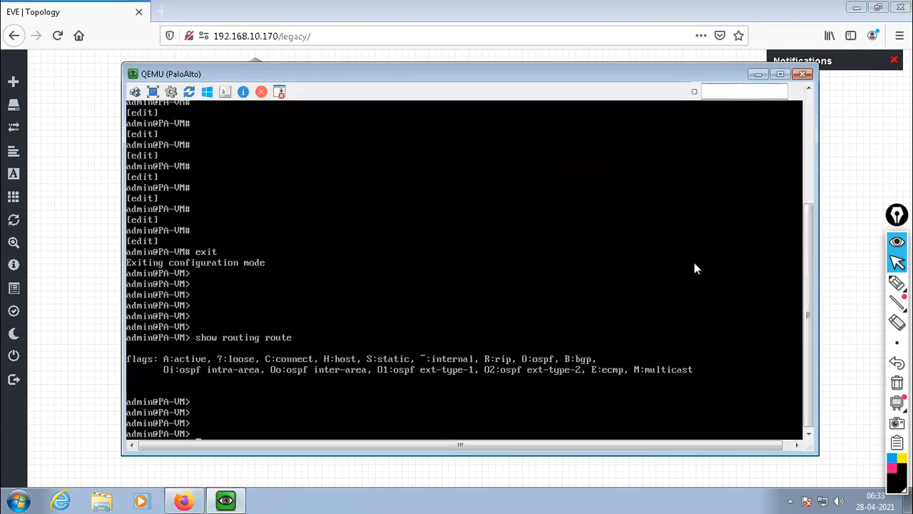
left_click(897, 242)
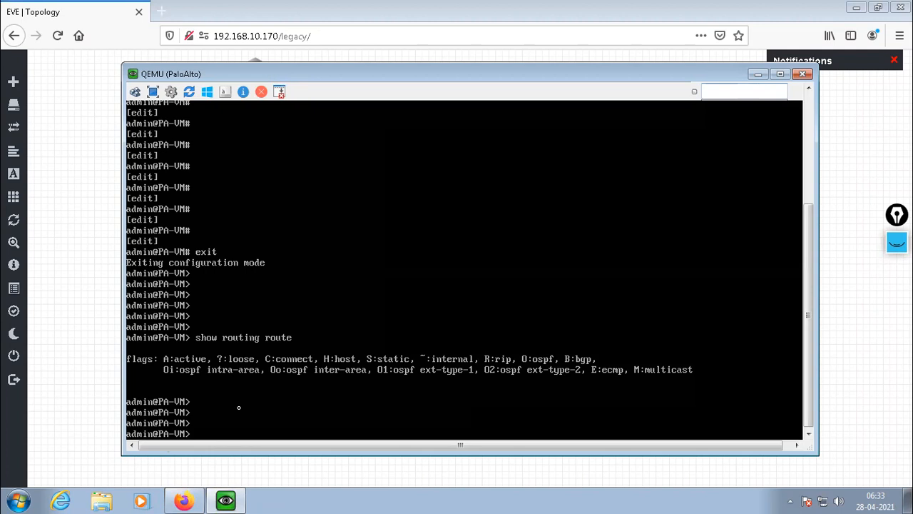
left_click(758, 75)
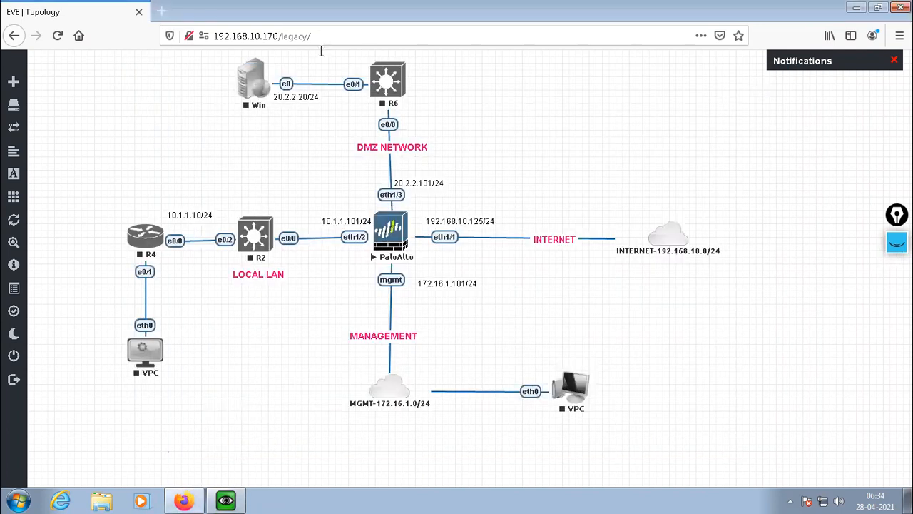
left_click(161, 13)
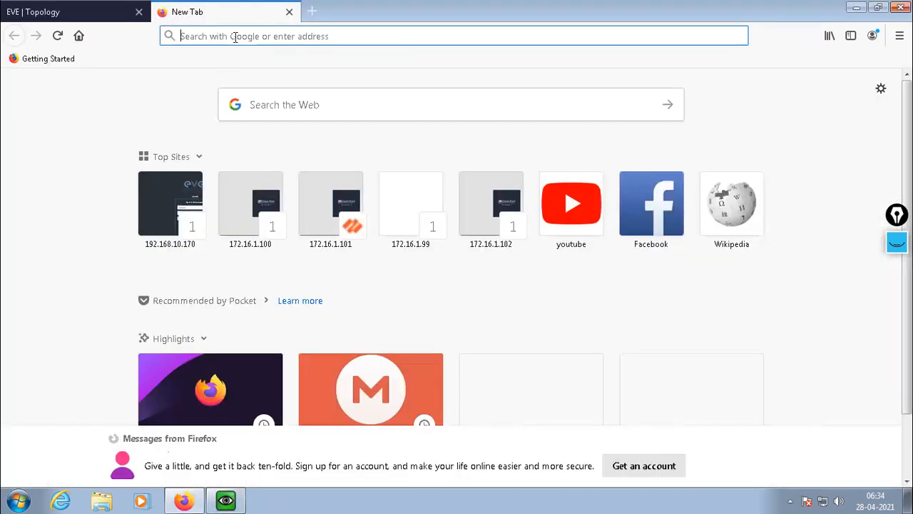
left_click(235, 36)
type("https:")
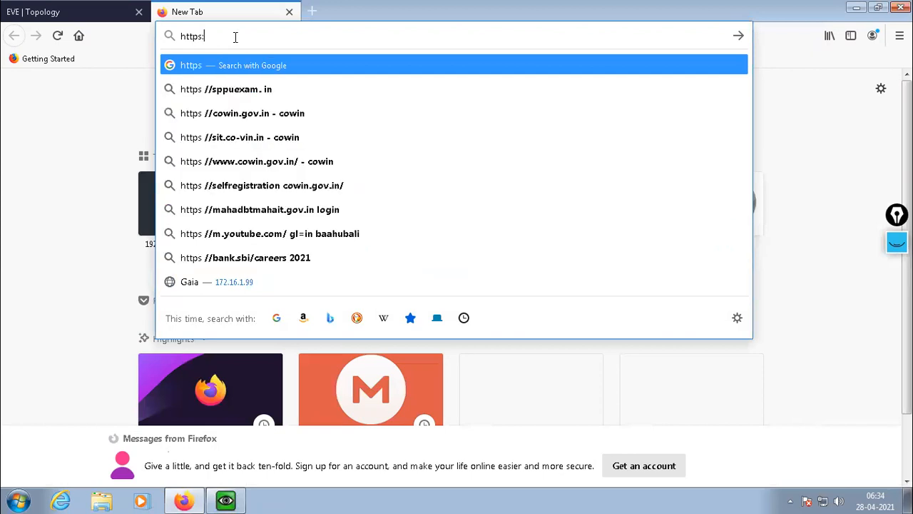
type("//172.16.")
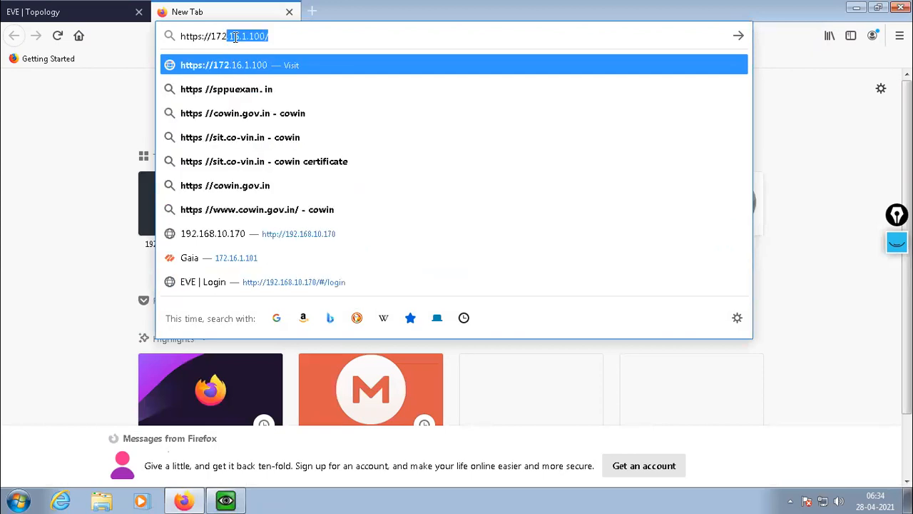
type("1.101/")
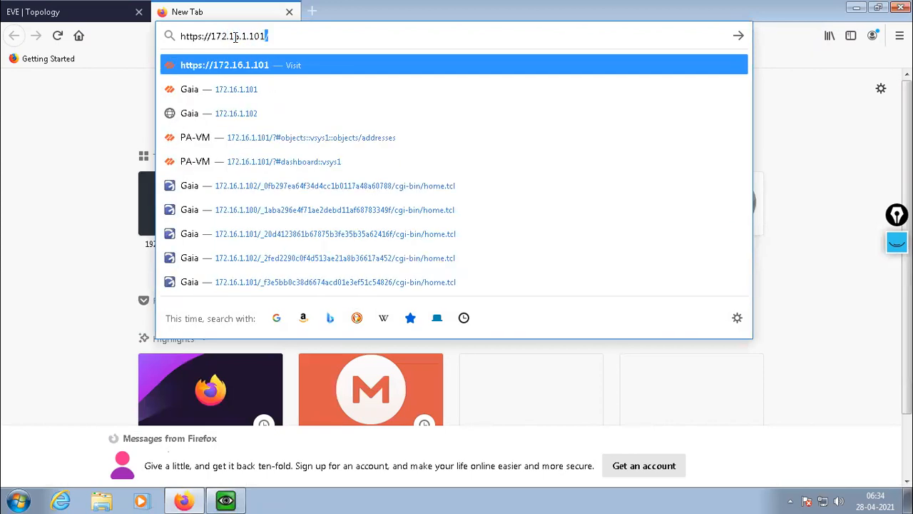
key("Return")
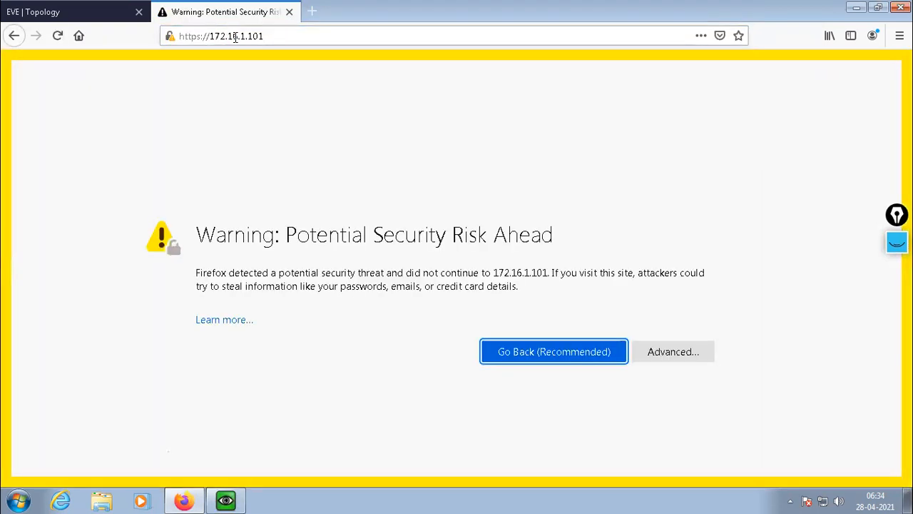
left_click(684, 355)
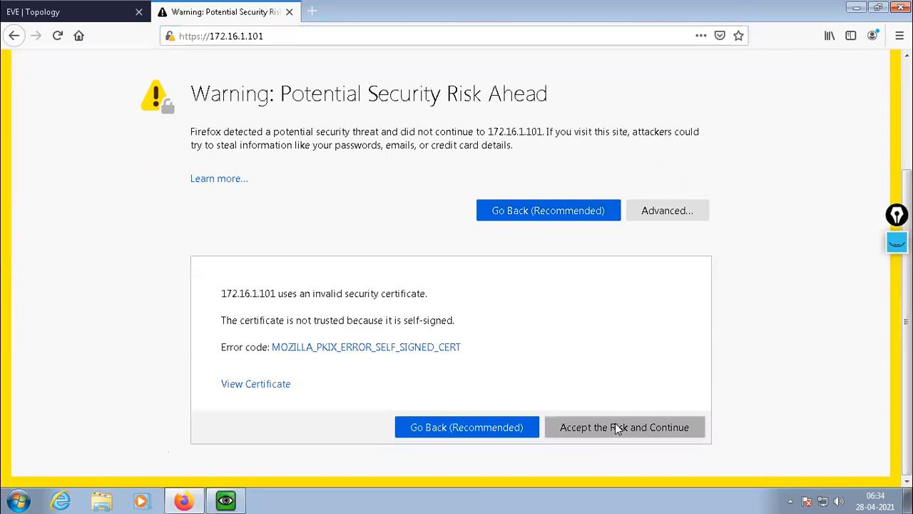
left_click(615, 424)
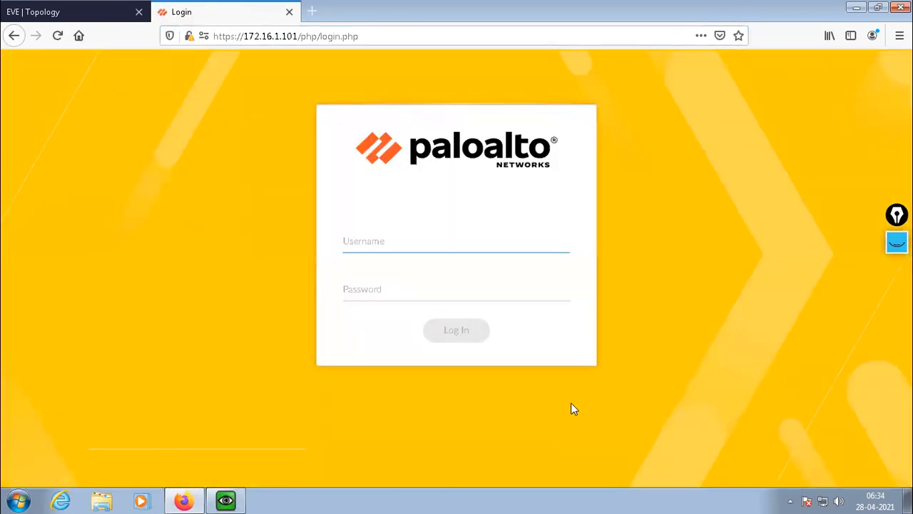
Log in to the Palo Alto web interface with username admin and the account password.
type("admin")
key("Tab")
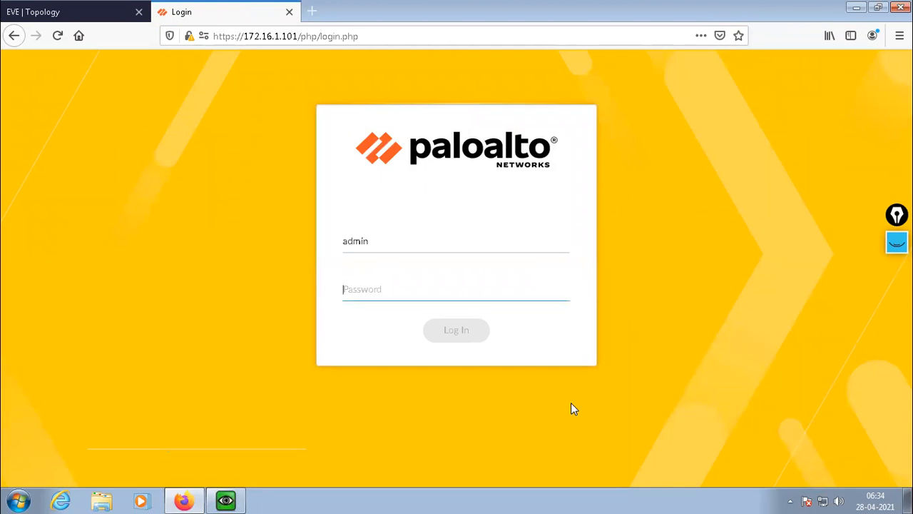
type("admin12")
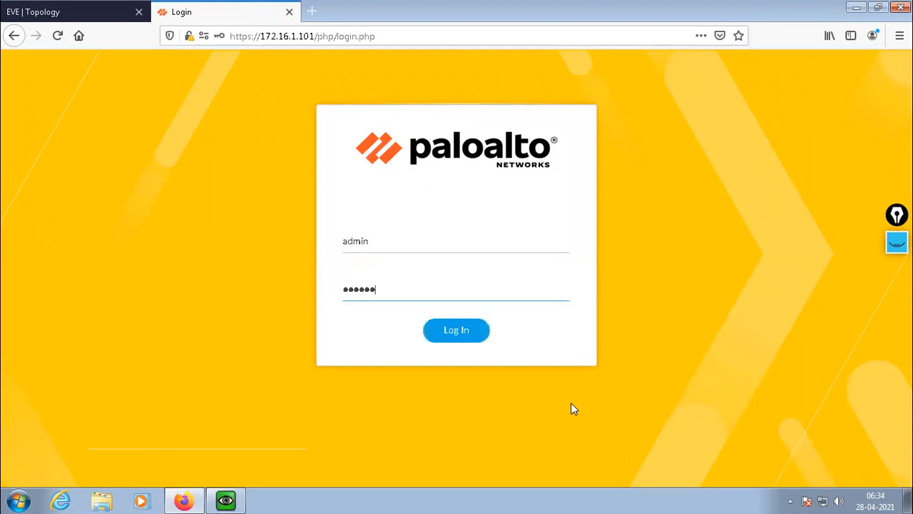
type("345")
key("Return")
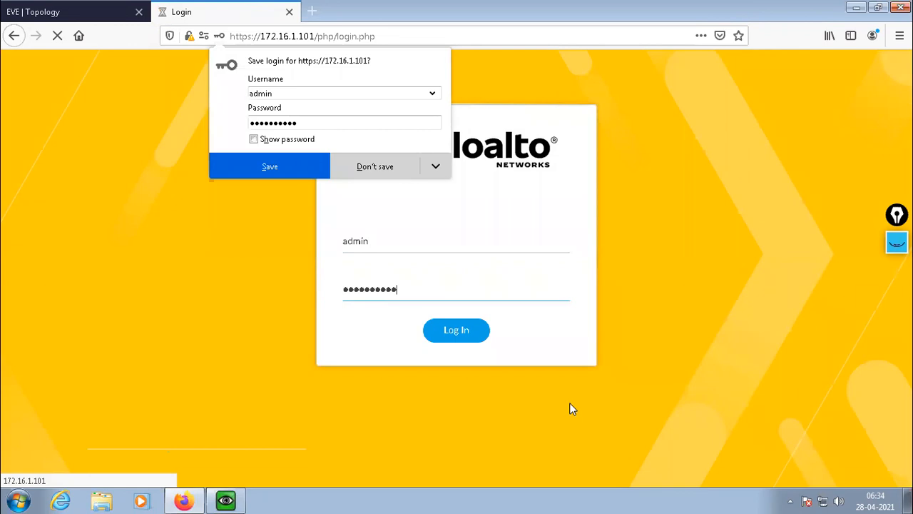
Decline saving the web login in the browser, then check the PaloAlto console prompt and minimize the console.
left_click(364, 169)
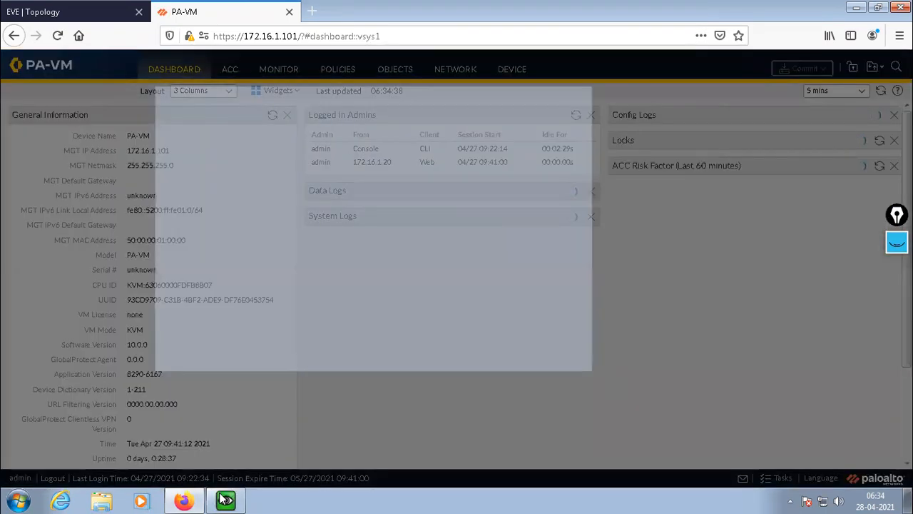
left_click(225, 500)
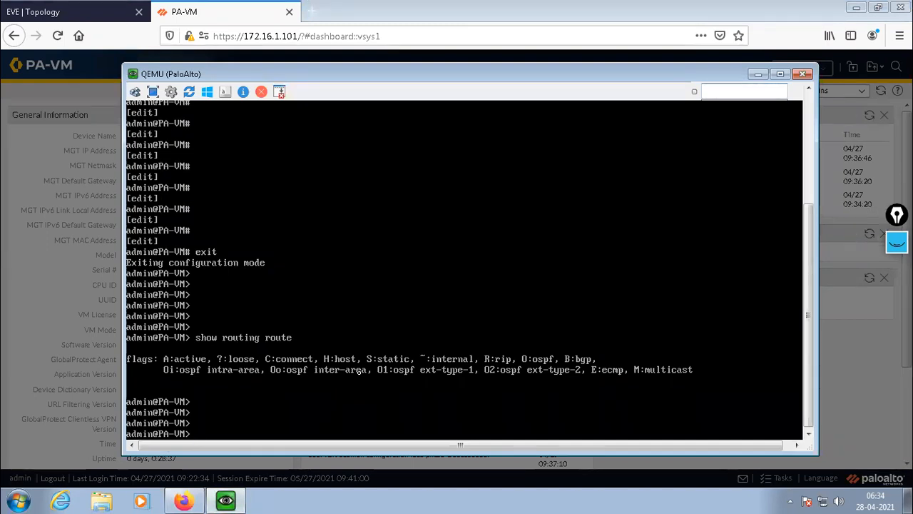
key("Return")
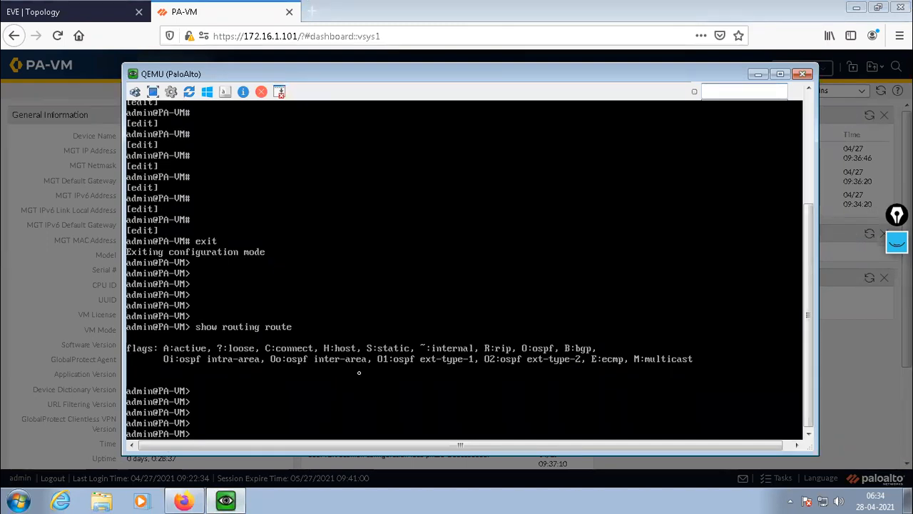
left_click(757, 75)
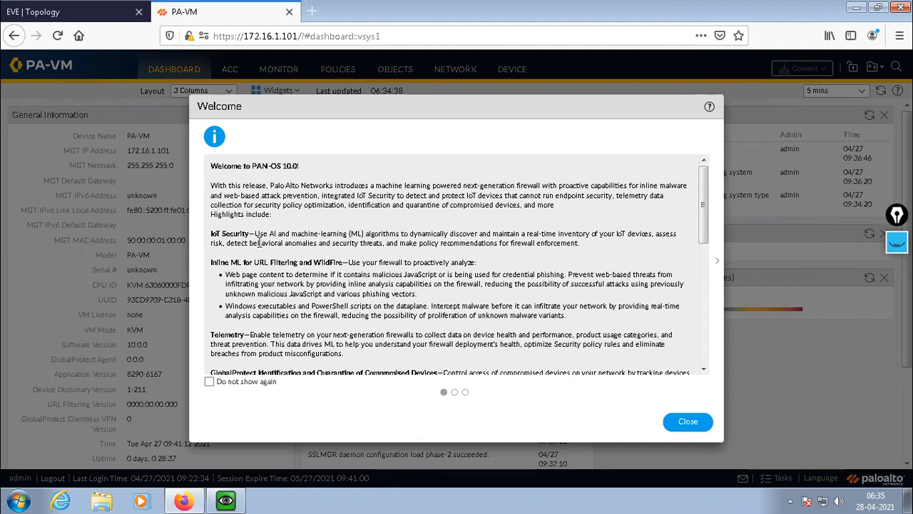
Run "show system services" in the PaloAlto console to check the enabled management services, and minimize the console.
left_click(227, 501)
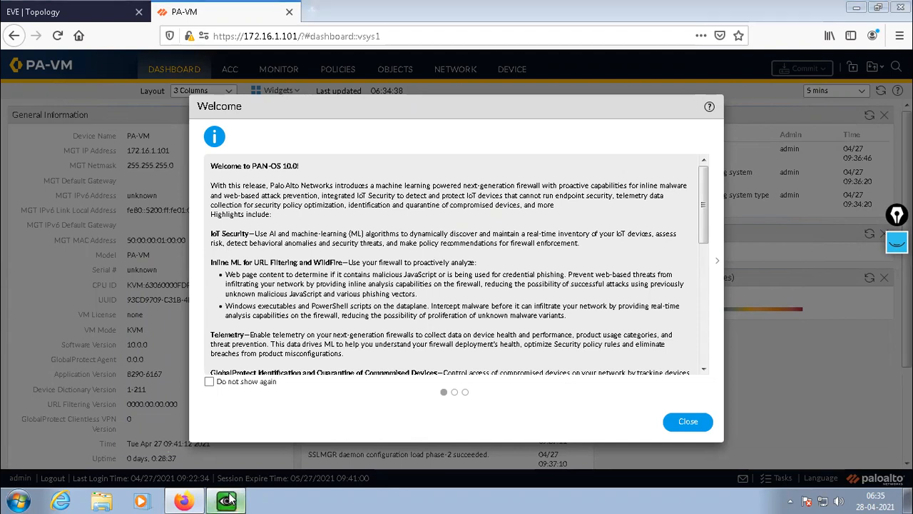
key("Return")
key("Return")
key("Return")
key("Return")
key("Return")
key("Return")
key("Return")
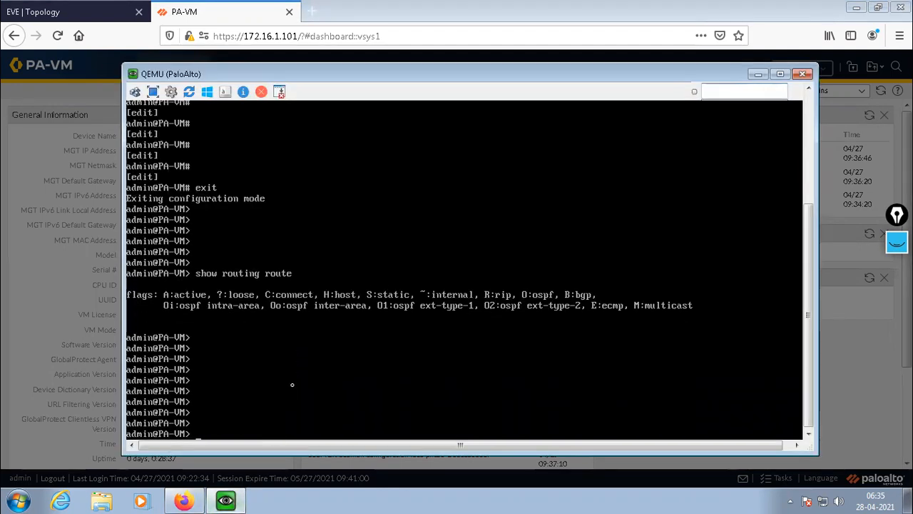
type("sh")
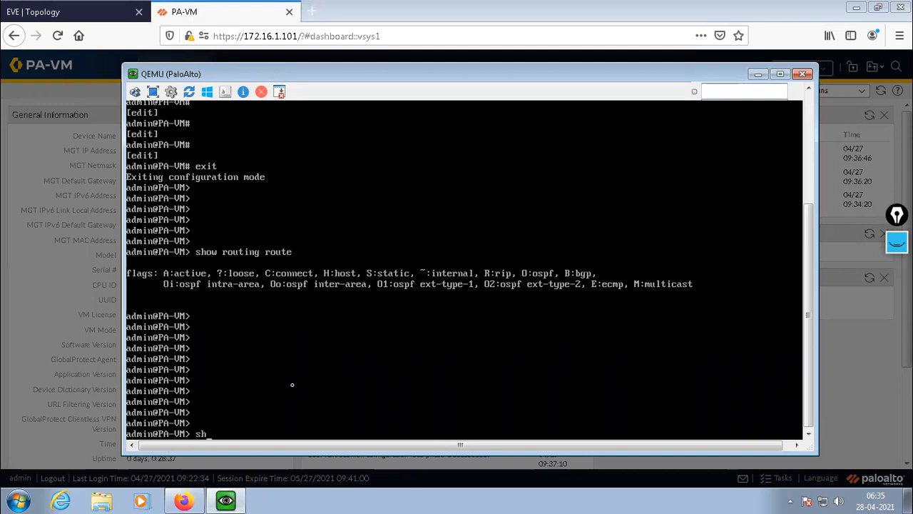
type("ow system")
type(" services")
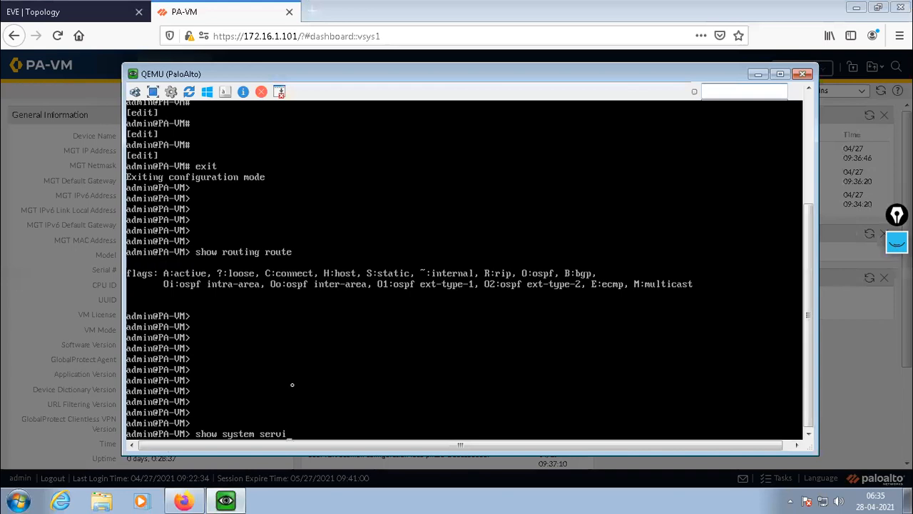
key("Return")
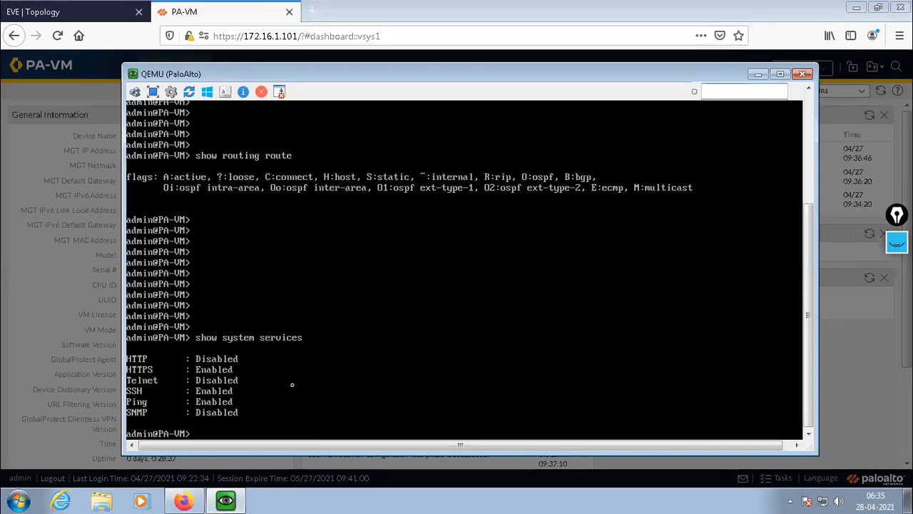
key("Return")
key("Return")
key("Return")
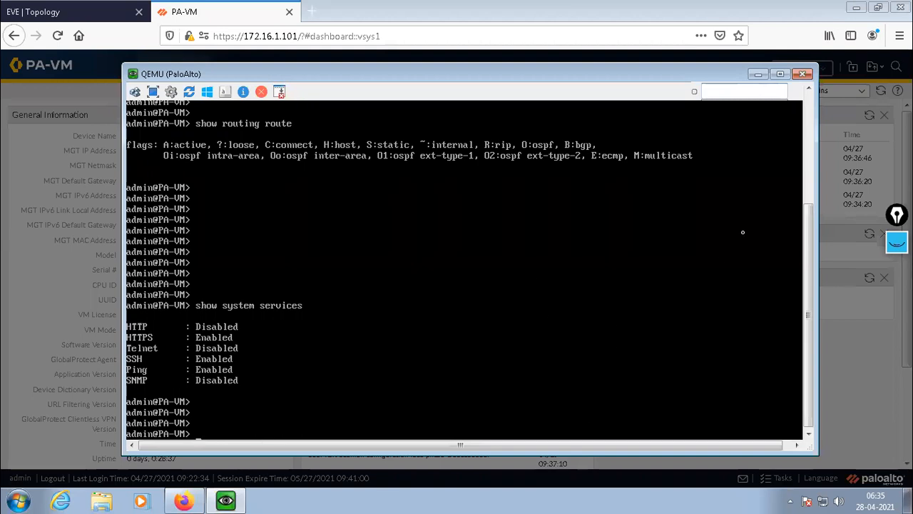
left_click(758, 74)
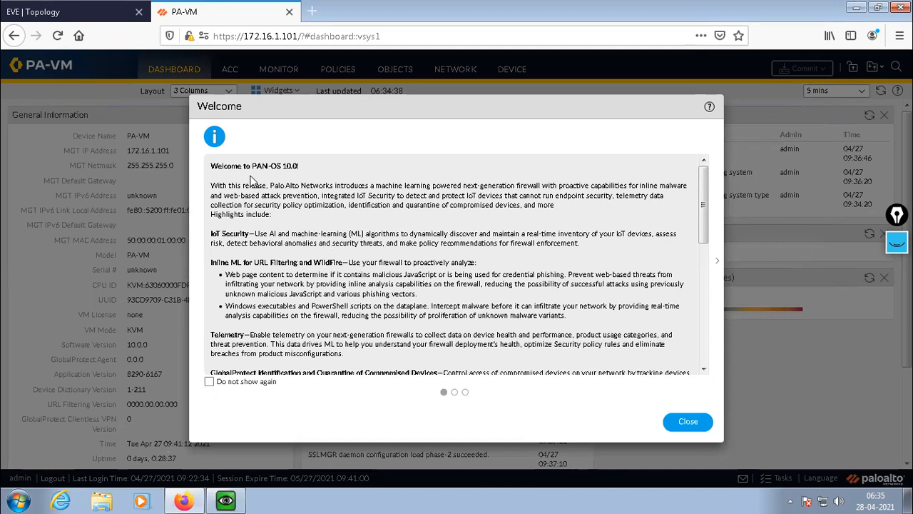
Read the PAN-OS 10.0 welcome notes, highlighting the version, IoT Security, WildFire, Telemetry and GlobalProtect quarantine entries.
double_click(283, 166)
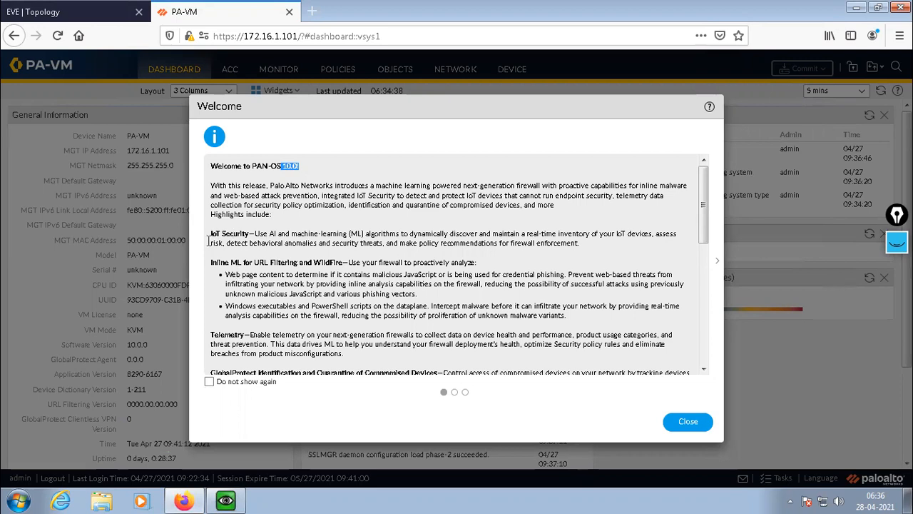
left_click_drag(212, 234, 255, 234)
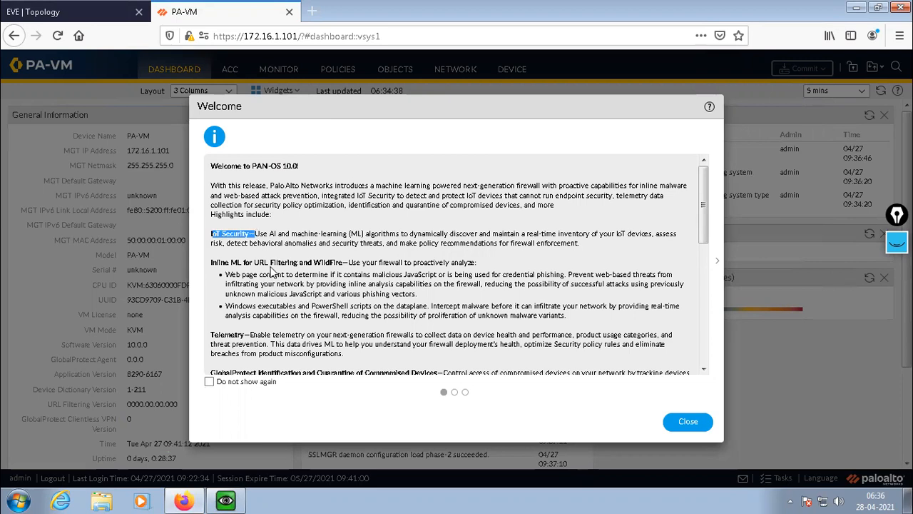
scroll(271, 268, "down", 1)
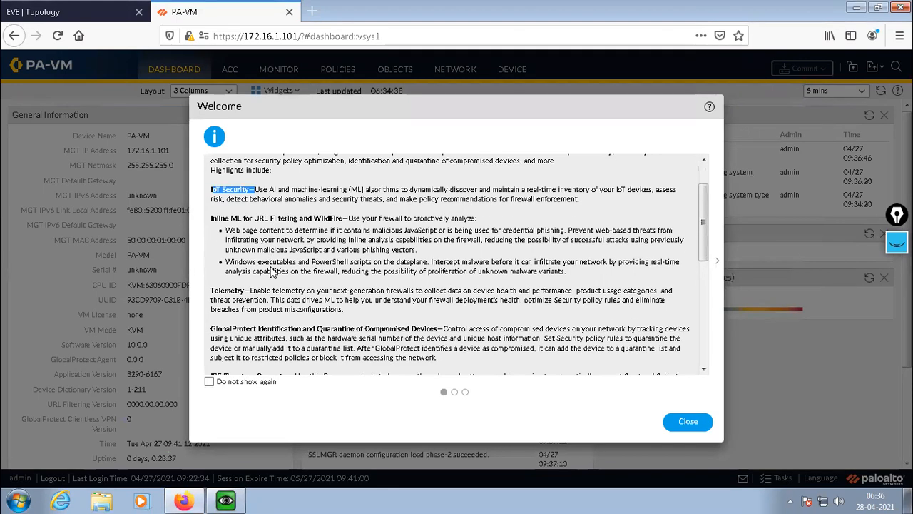
left_click_drag(313, 218, 348, 218)
scroll(326, 251, "down", 1)
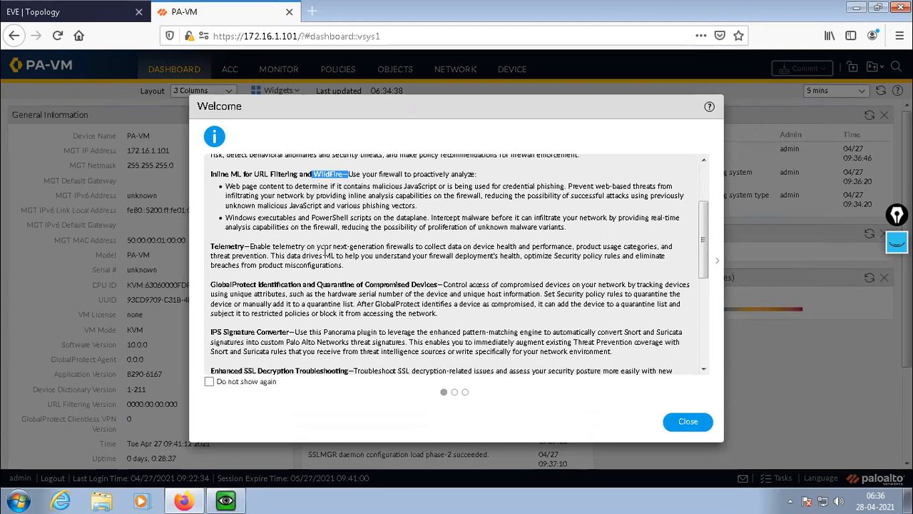
scroll(325, 251, "down", 2)
scroll(243, 211, "up", 1)
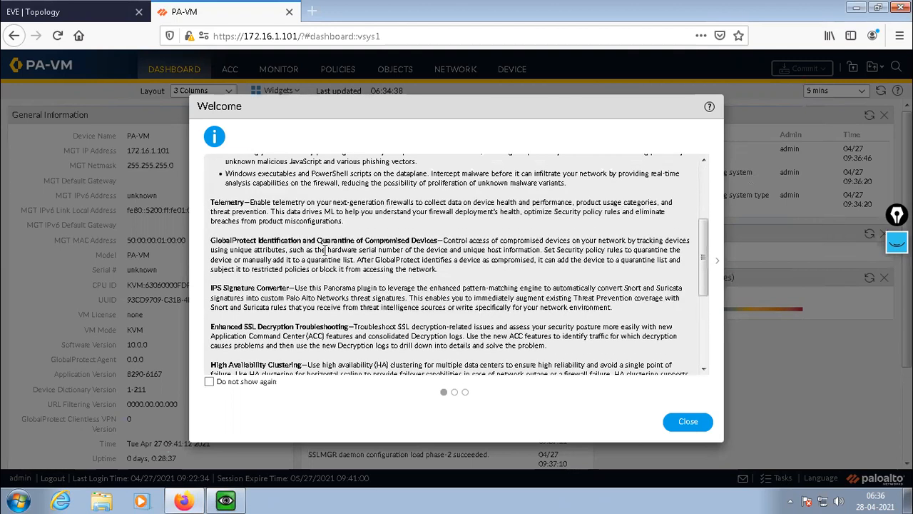
left_click_drag(212, 202, 321, 212)
left_click_drag(215, 240, 384, 240)
left_click(370, 287)
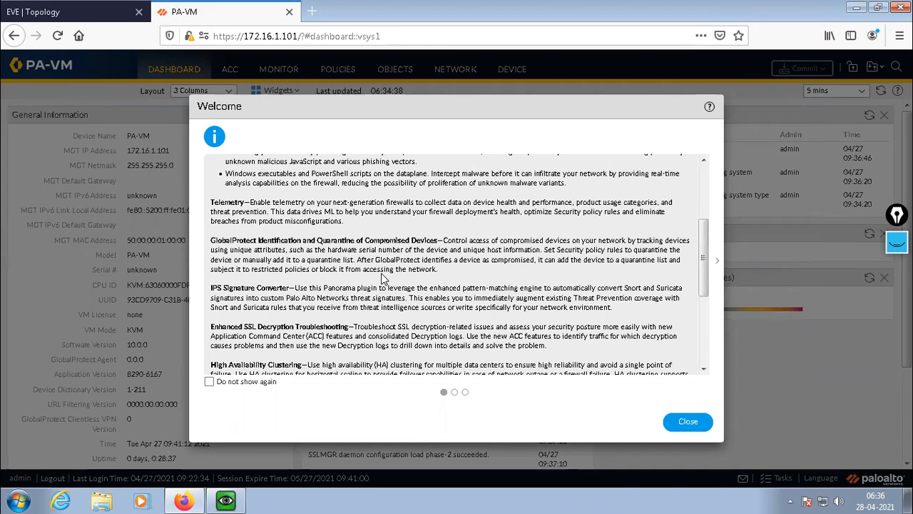
Highlight the IPS Signature Converter, SSL decryption, High Availability Clustering and WildFire update notes, and close the Welcome dialog.
scroll(383, 278, "down", 3)
left_click_drag(224, 200, 322, 210)
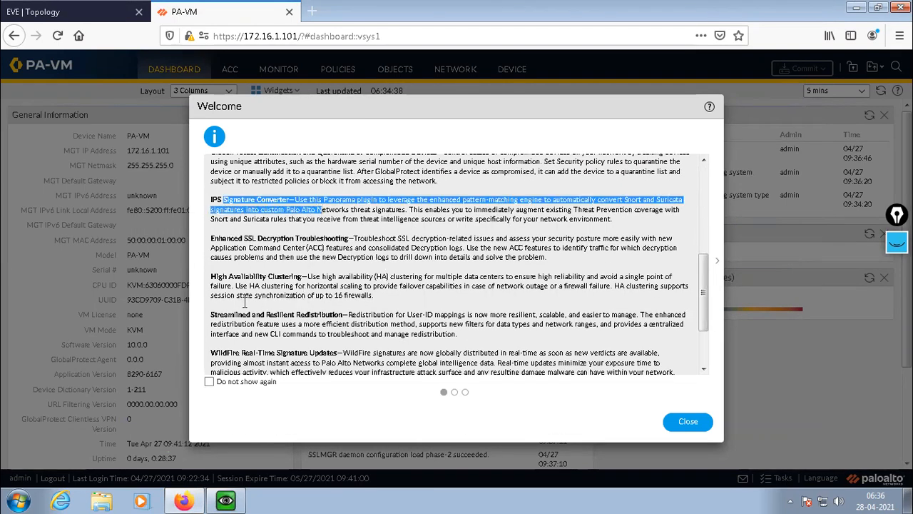
left_click_drag(244, 238, 352, 238)
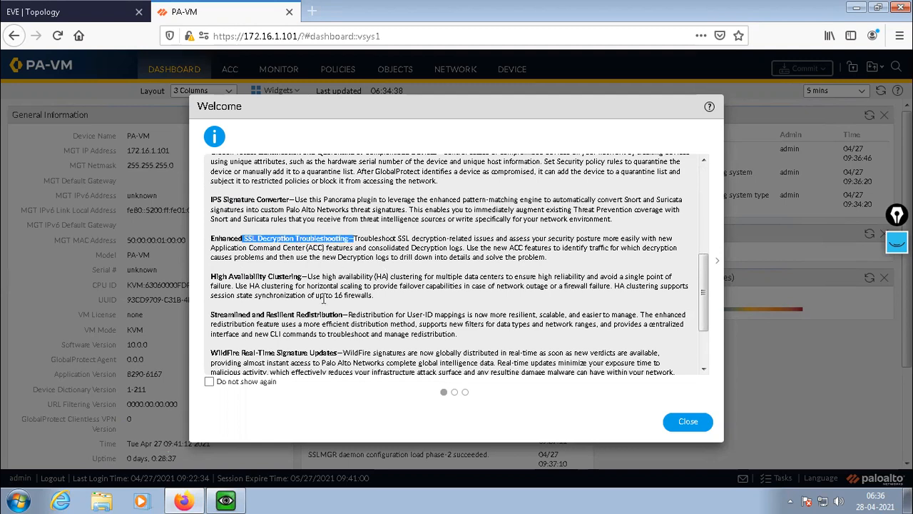
left_click_drag(233, 277, 318, 279)
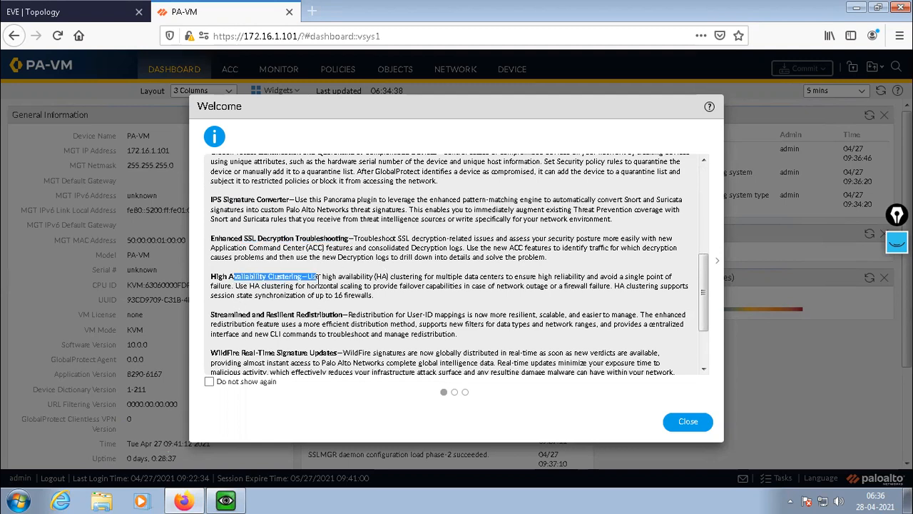
scroll(318, 276, "down", 1)
scroll(259, 280, "down", 1)
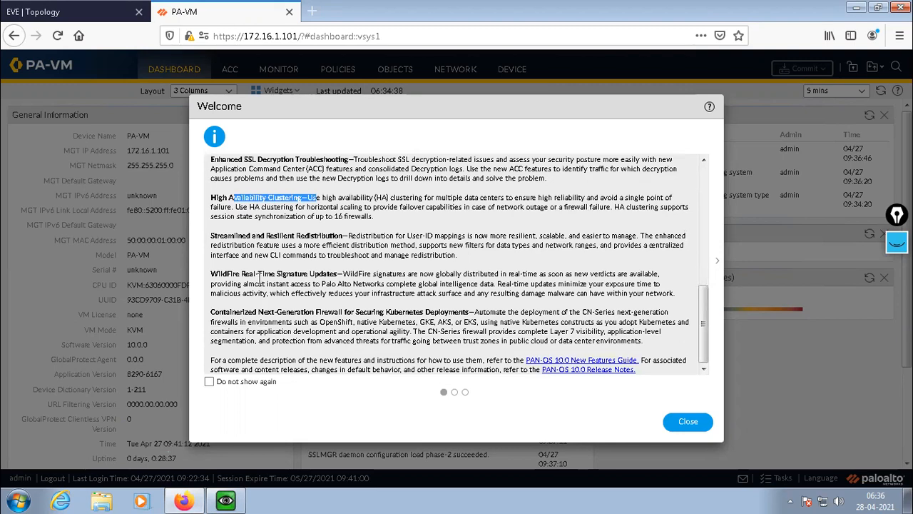
left_click_drag(222, 275, 332, 276)
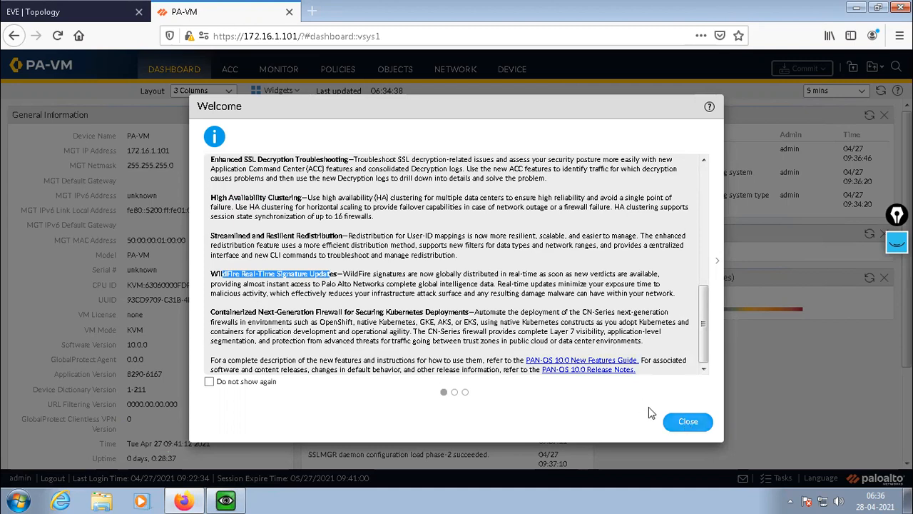
left_click(686, 423)
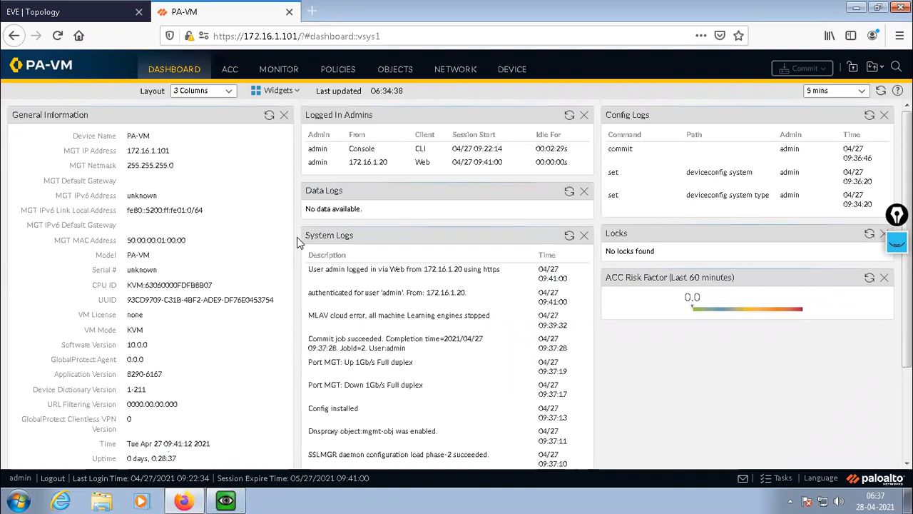
Examine the dashboard's General Information and other widgets, highlighting the device name and briefly checking the PaloAlto console.
scroll(303, 245, "down", 3)
scroll(302, 245, "up", 3)
mouse_move(20, 65)
mouse_move(49, 69)
left_click_drag(127, 137, 156, 137)
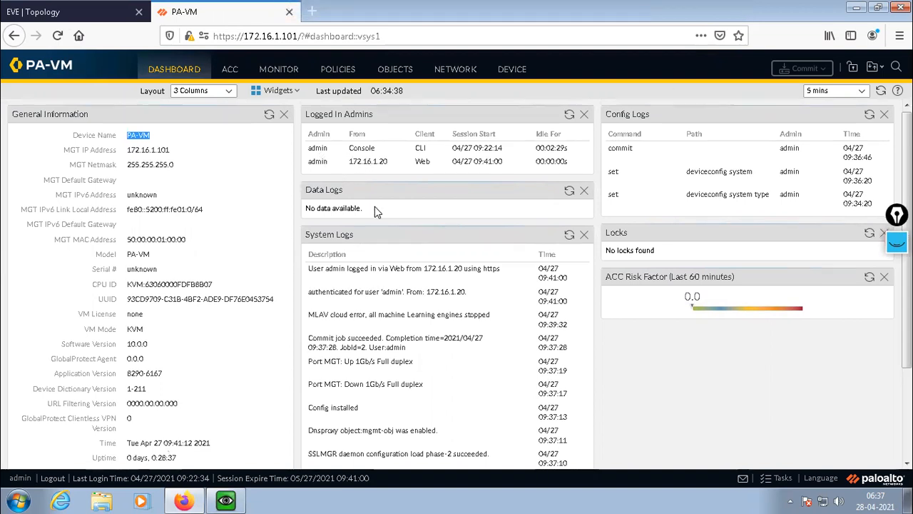
scroll(377, 212, "down", 3)
left_click(225, 502)
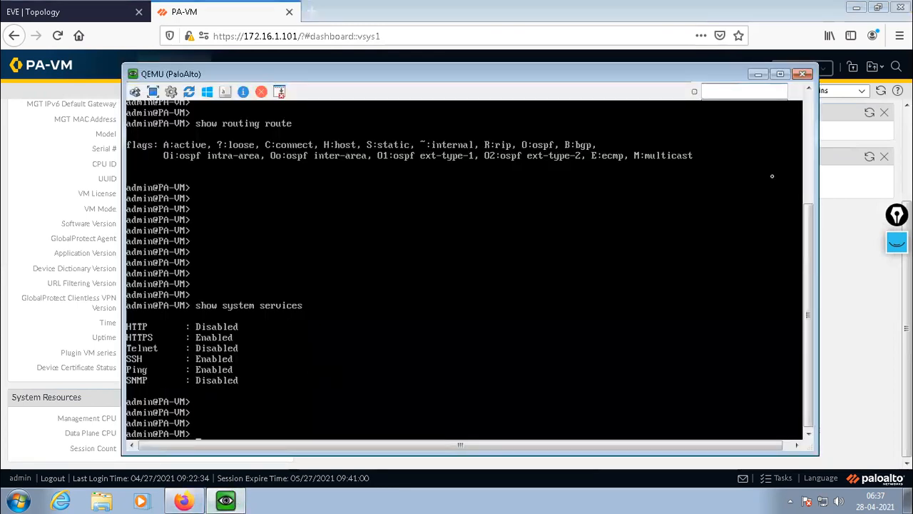
left_click(758, 74)
scroll(372, 168, "up", 3)
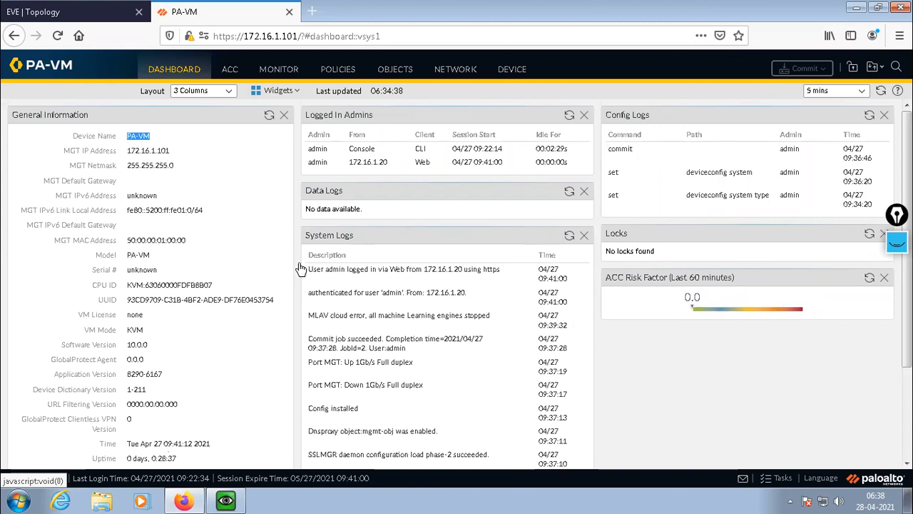
Show the ACC page and look through its Threat Activity charts, including the WildFire activity widgets.
left_click(231, 69)
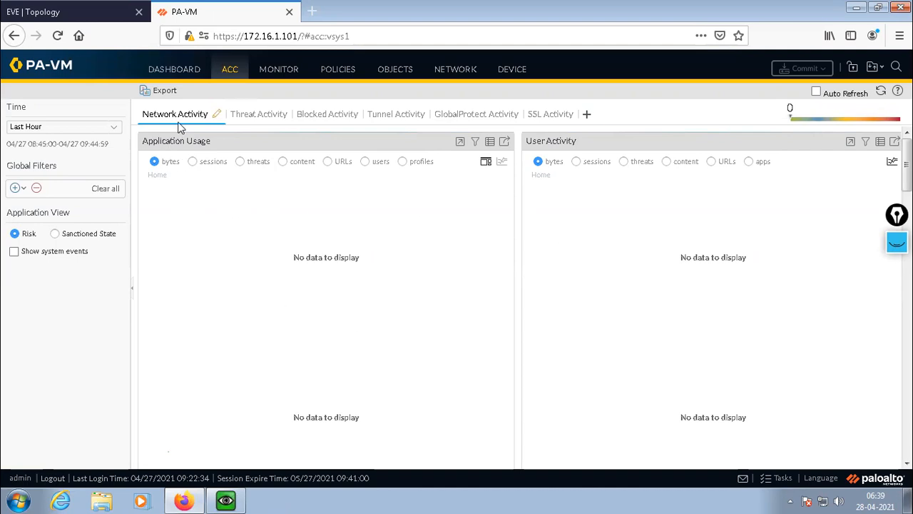
left_click(263, 118)
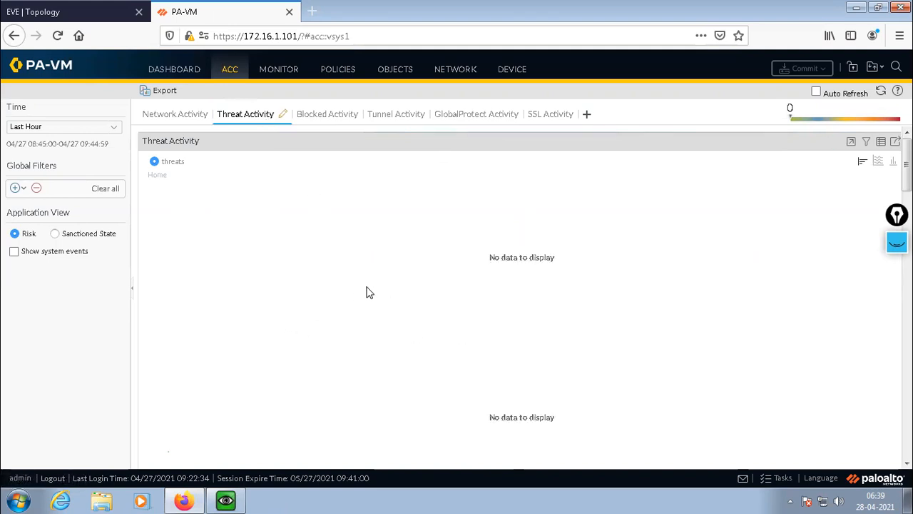
scroll(625, 271, "down", 1)
scroll(546, 326, "down", 10)
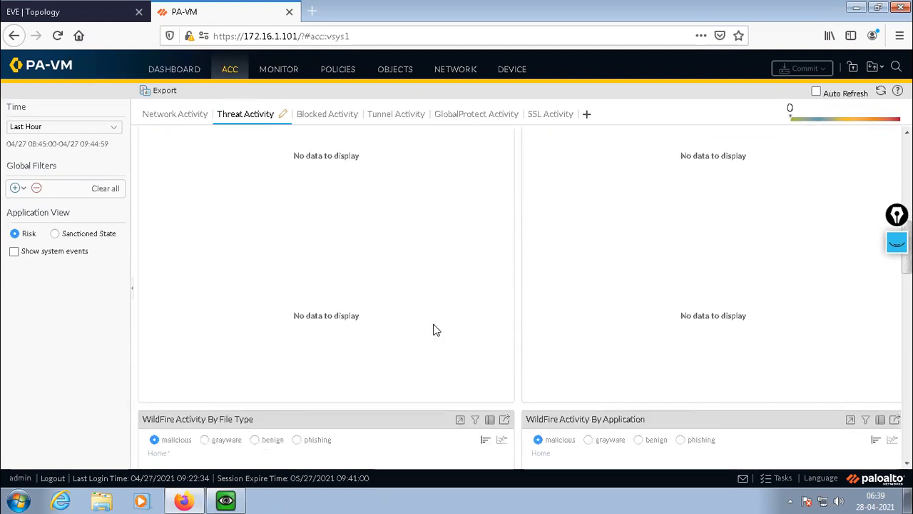
scroll(412, 328, "down", 8)
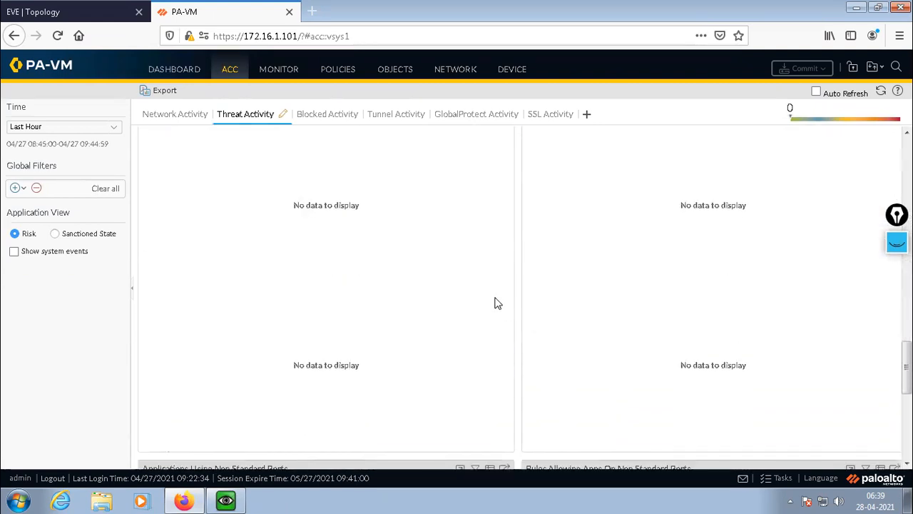
scroll(497, 303, "up", 5)
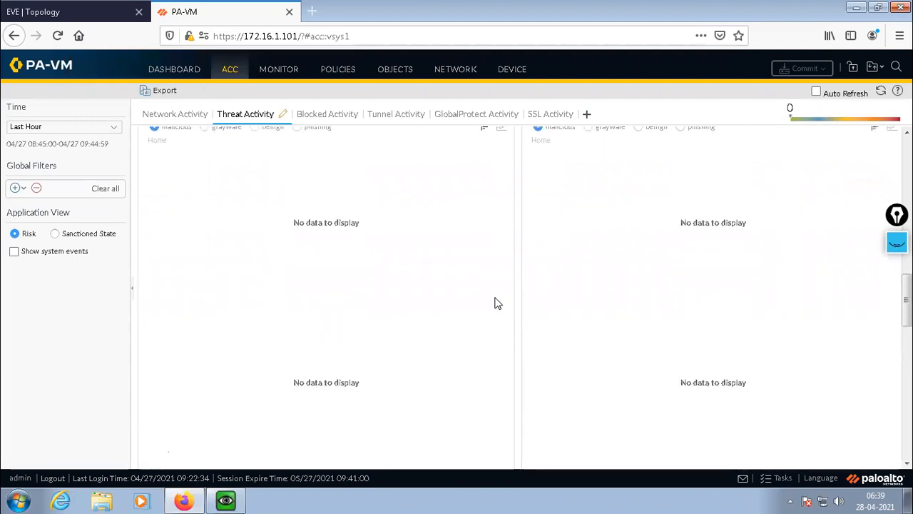
scroll(498, 304, "up", 6)
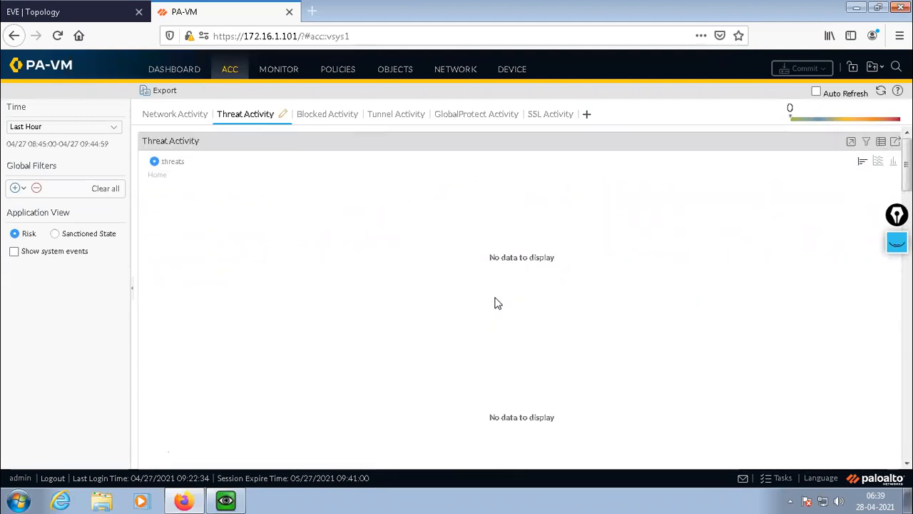
Look through the ACC Blocked Activity charts for blocked applications, users, threats, content and security policies.
left_click(325, 118)
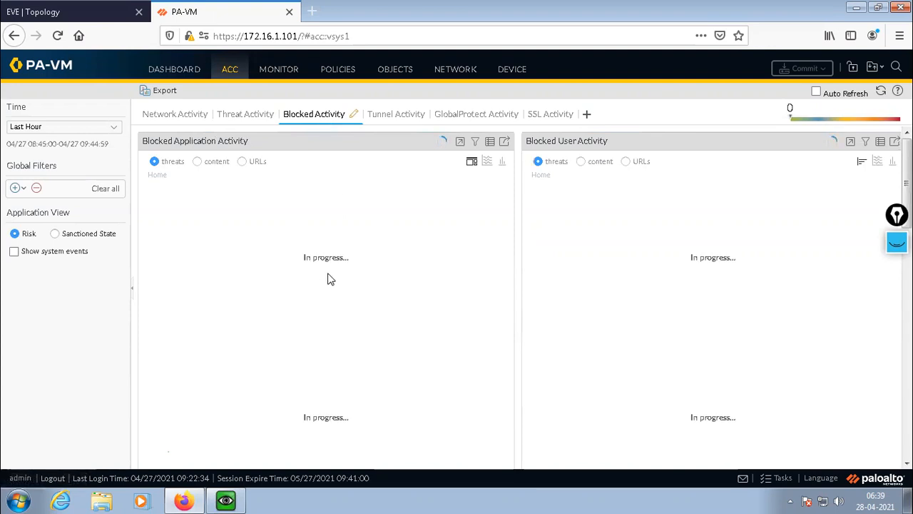
scroll(401, 276, "down", 2)
scroll(402, 276, "down", 5)
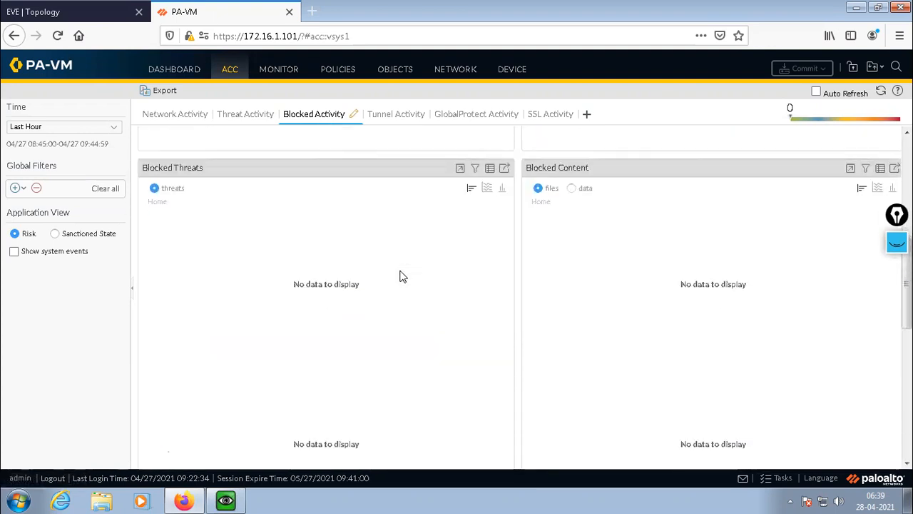
scroll(402, 276, "up", 4)
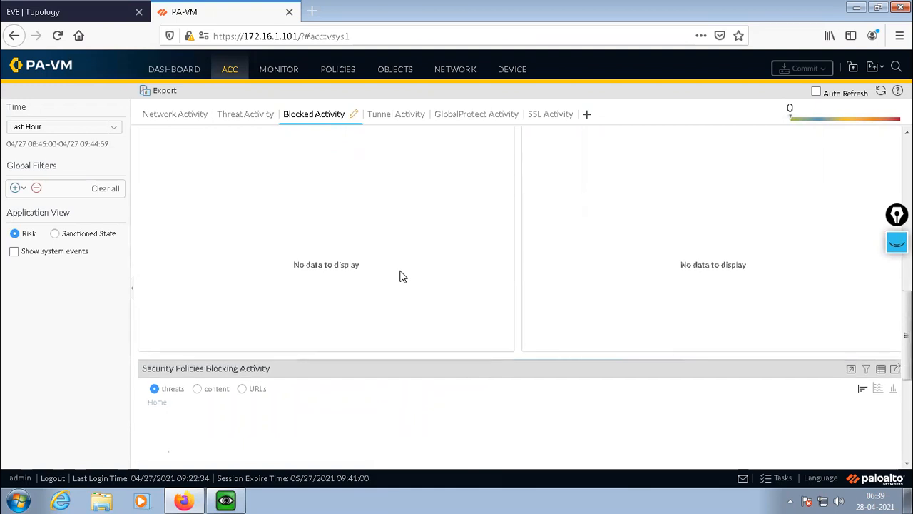
Look through the time range choices available for the ACC Blocked Activity charts.
scroll(402, 276, "up", 1)
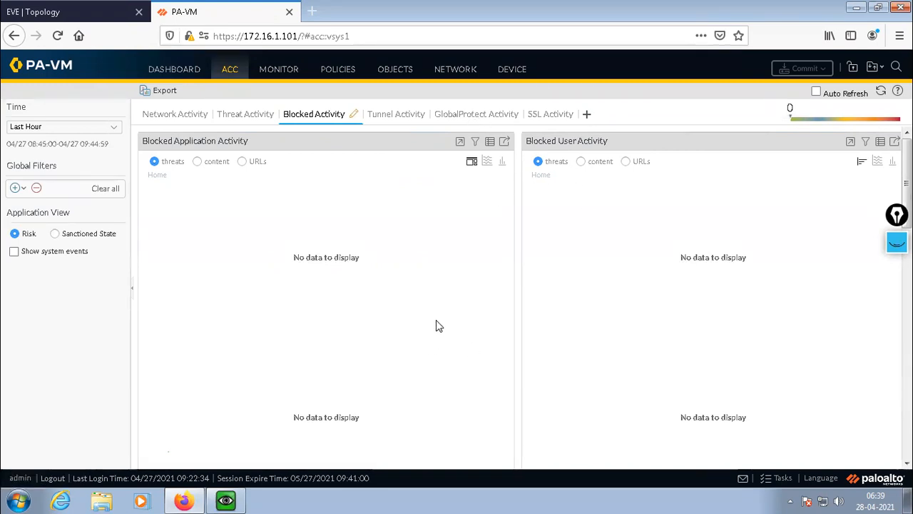
left_click(111, 130)
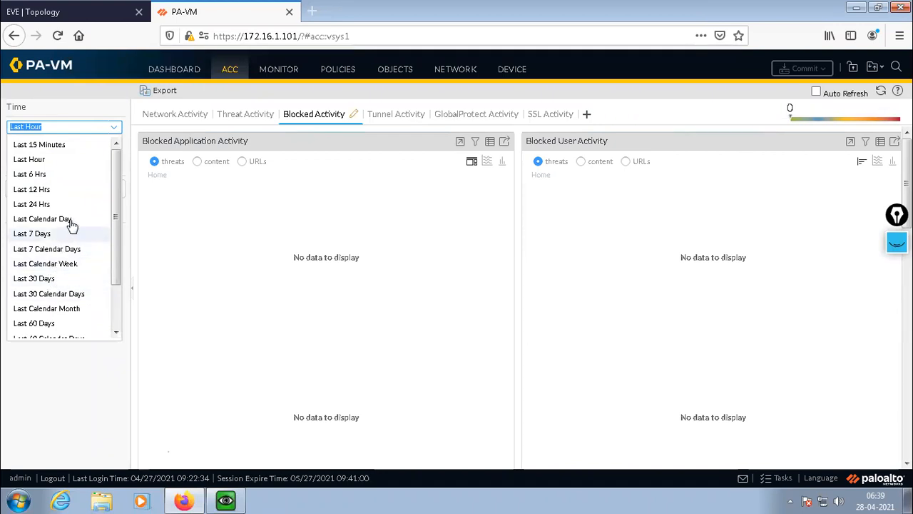
scroll(65, 328, "down", 2)
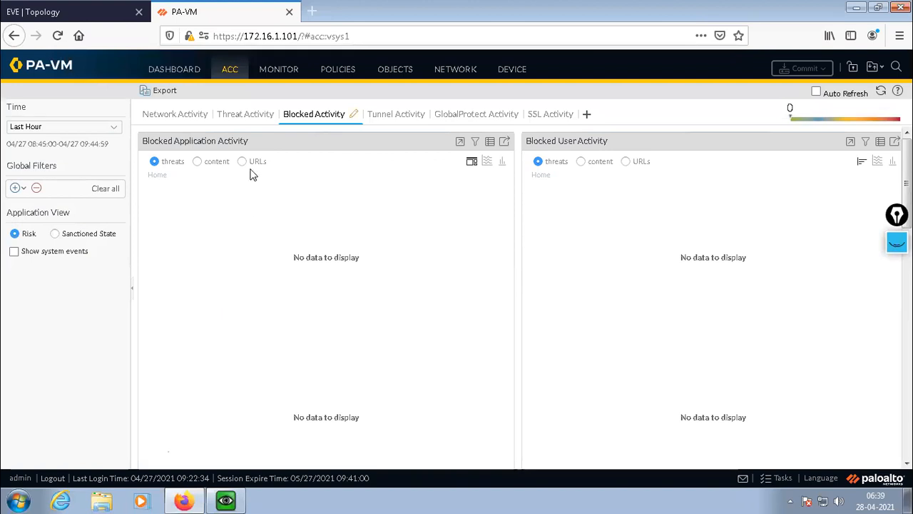
Show the Monitor page and look through its Logs, App Scope and PDF Reports entries.
left_click(278, 71)
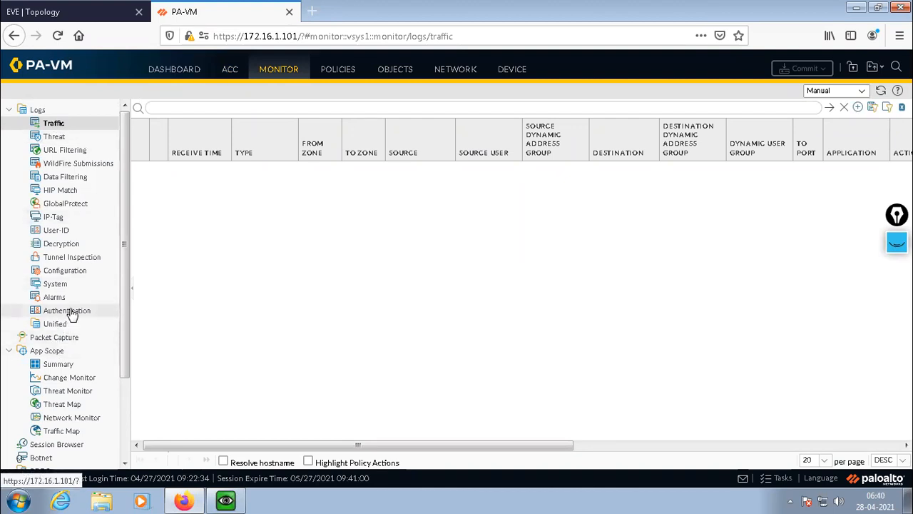
scroll(71, 428, "down", 3)
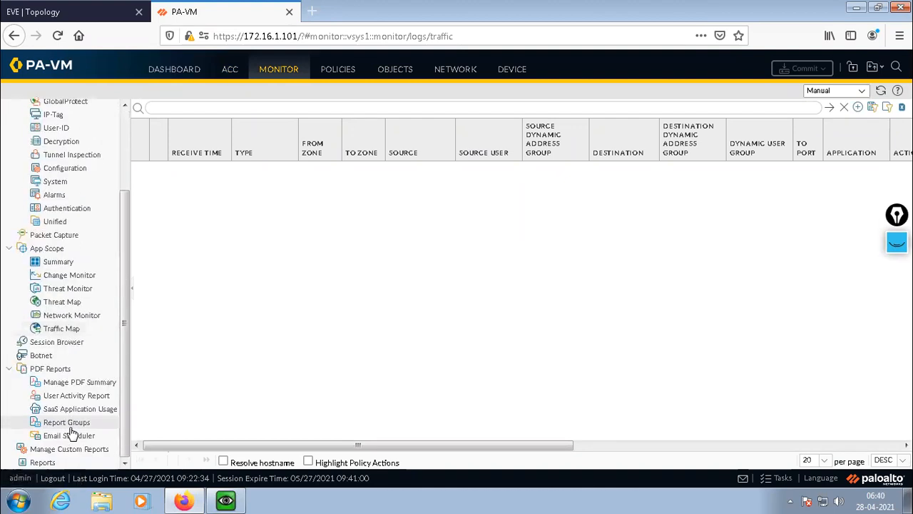
scroll(71, 430, "up", 3)
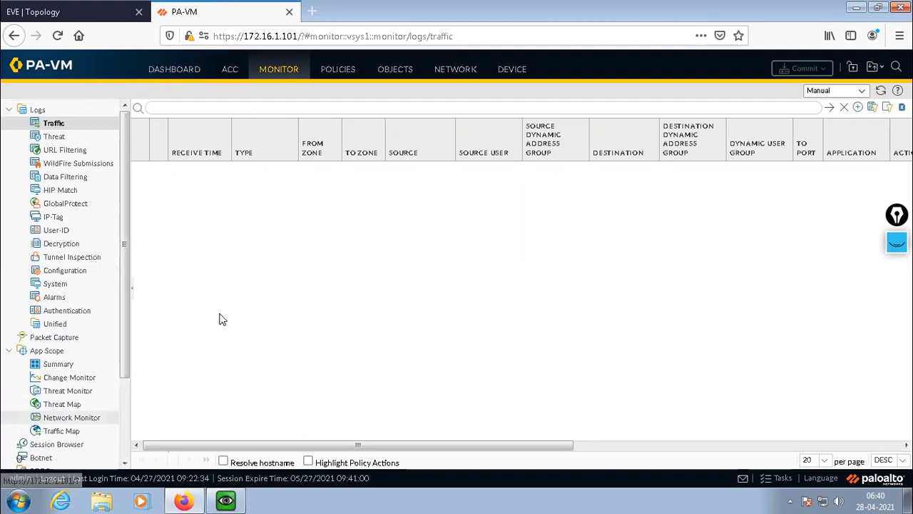
Show the Policies, Objects, Network and Device pages one after another.
left_click(335, 71)
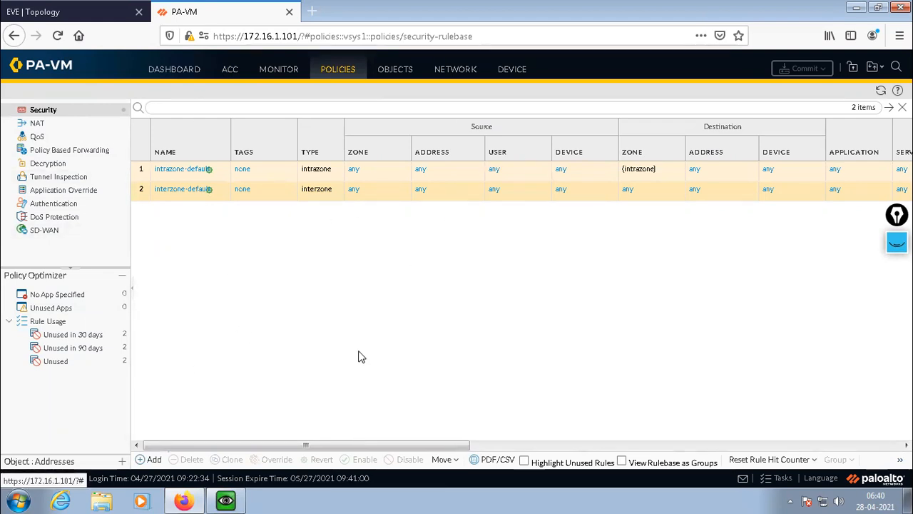
left_click(396, 72)
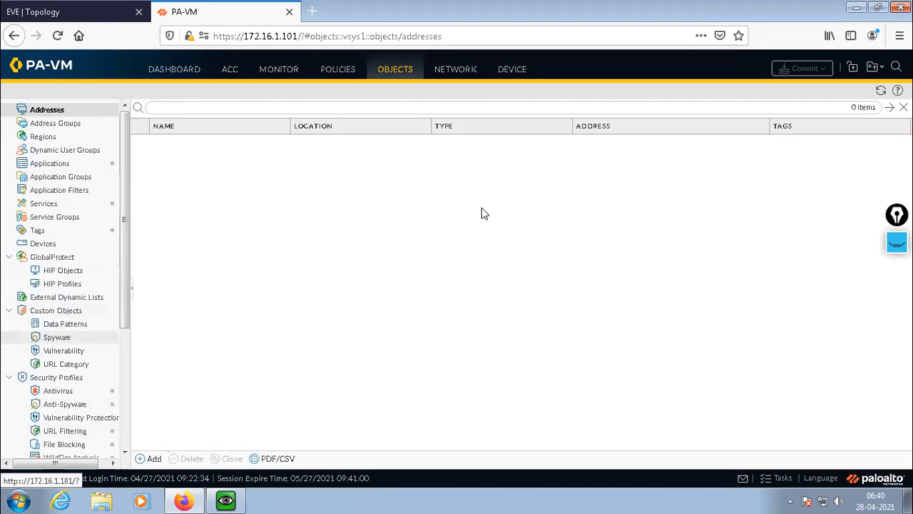
left_click(459, 71)
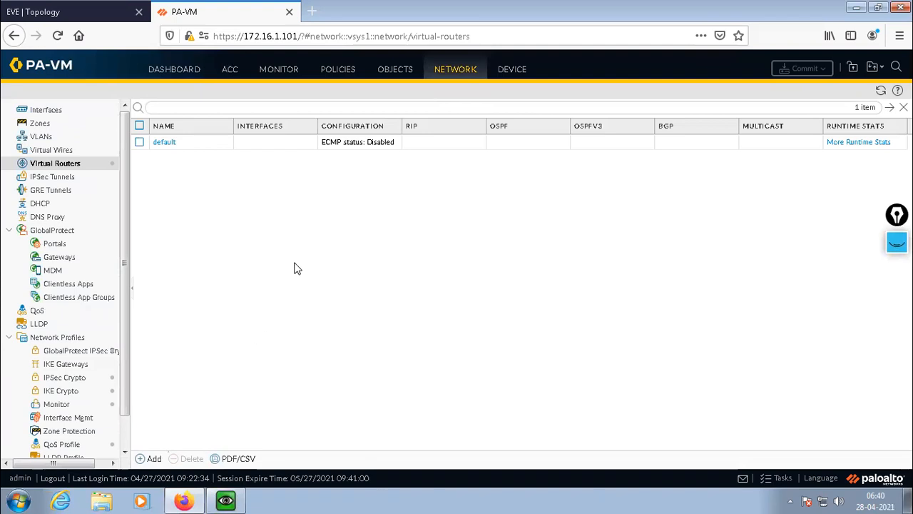
left_click(519, 75)
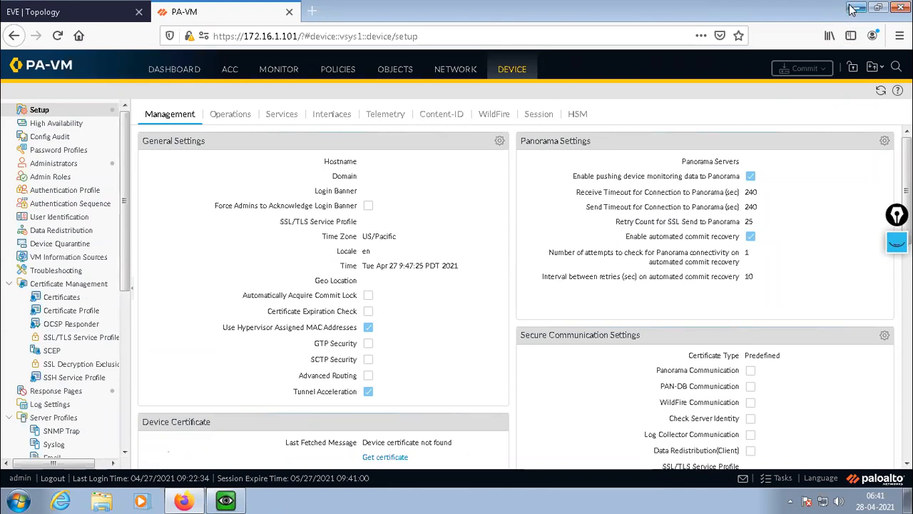
Show the firewall's Ethernet interfaces list in the Network section and compare it with the EVE topology.
left_click(53, 12)
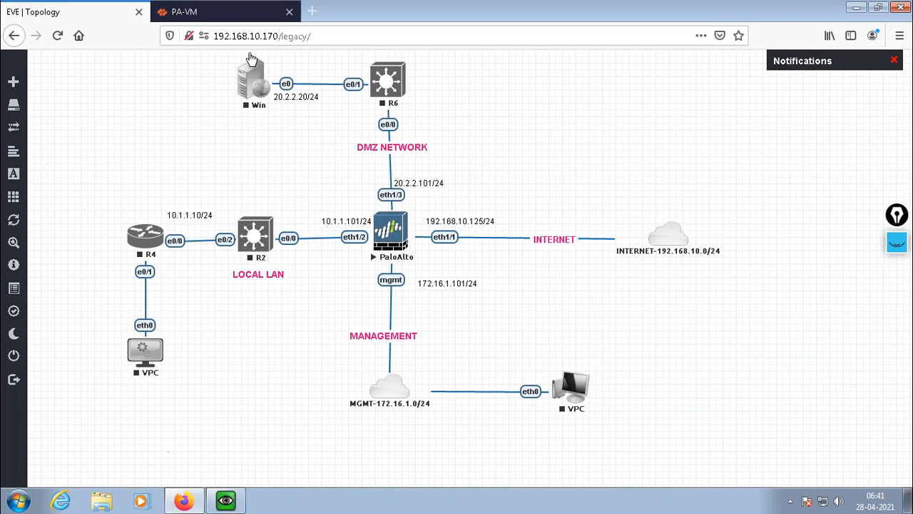
left_click(190, 20)
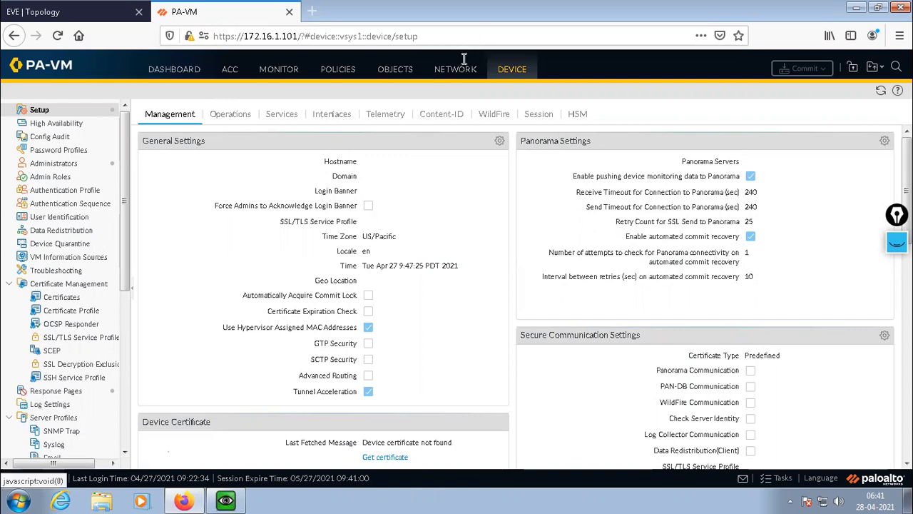
left_click(450, 78)
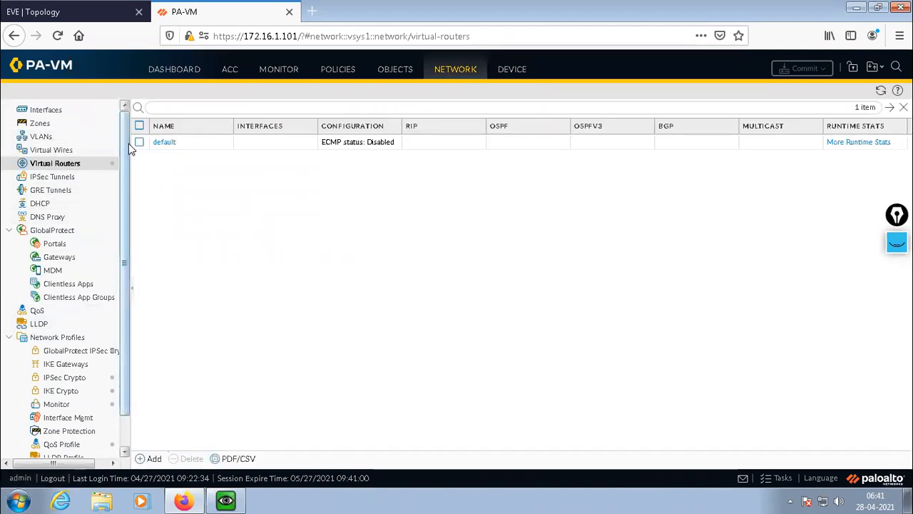
left_click(44, 112)
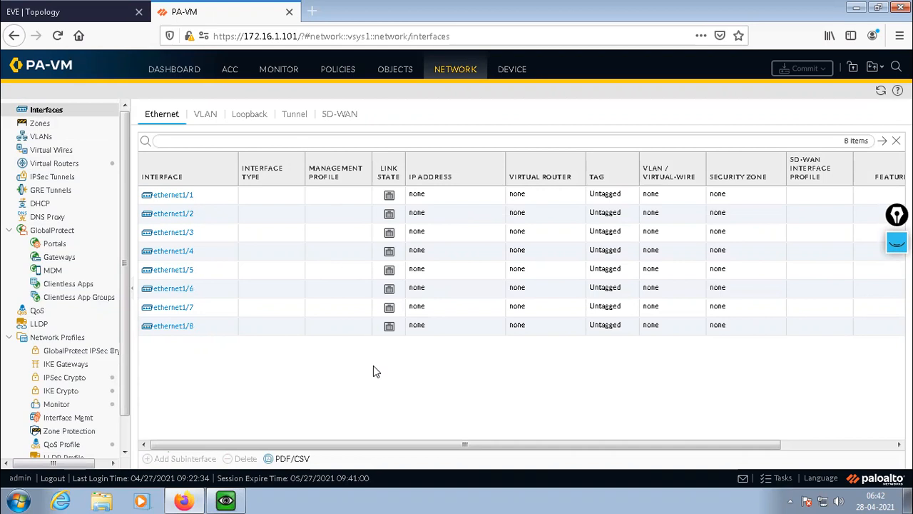
left_click(75, 13)
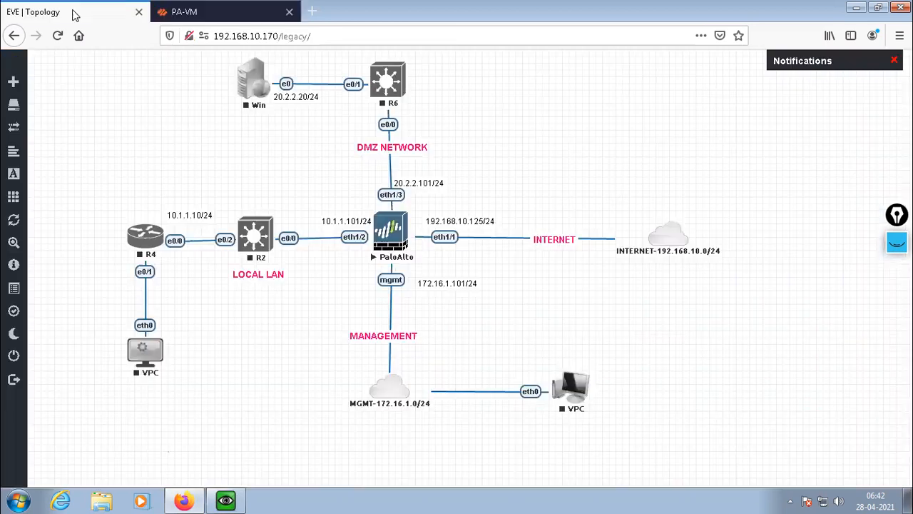
left_click(215, 21)
Open the ethernet1/1 interface for editing and enter the comment "Connected to Internet".
mouse_move(179, 198)
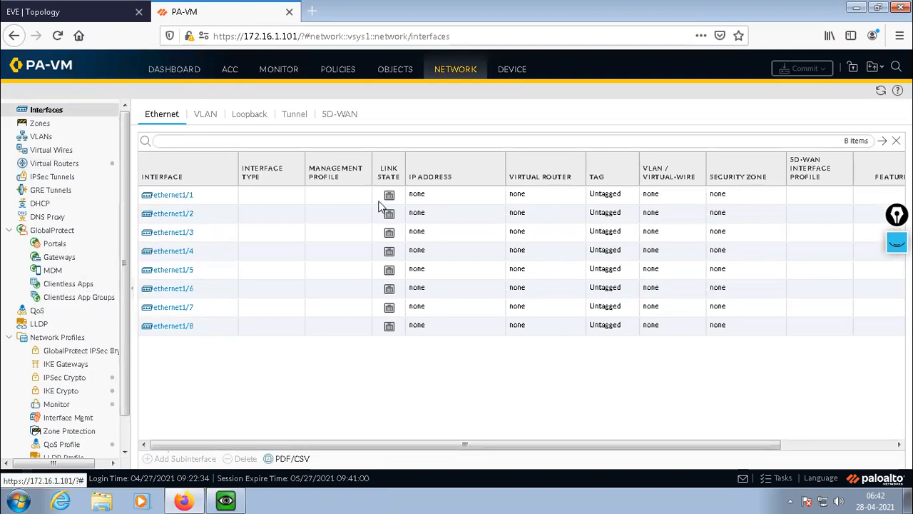
left_click(174, 201)
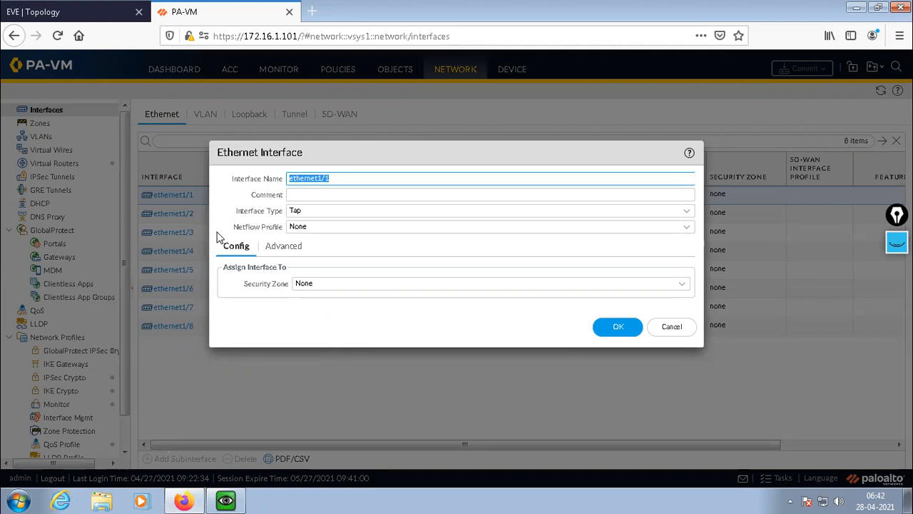
left_click_drag(237, 224, 264, 219)
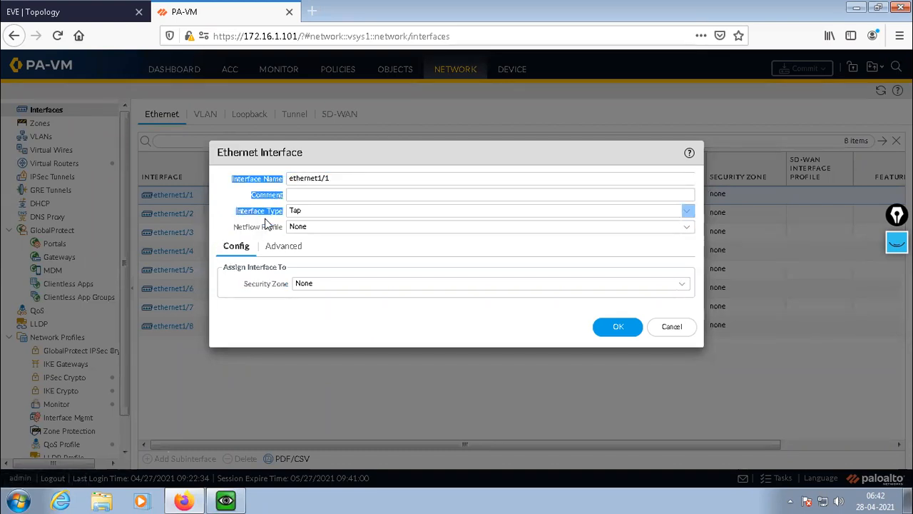
left_click(219, 212)
left_click(360, 318)
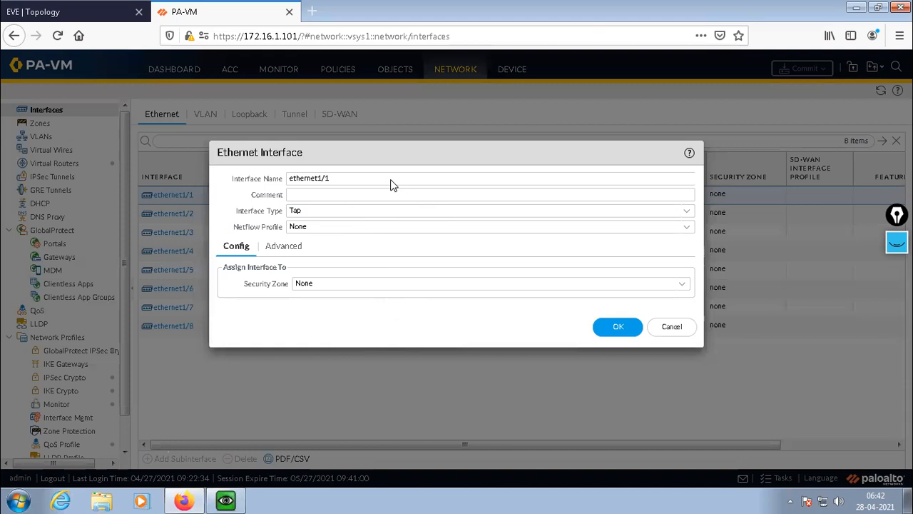
left_click(320, 195)
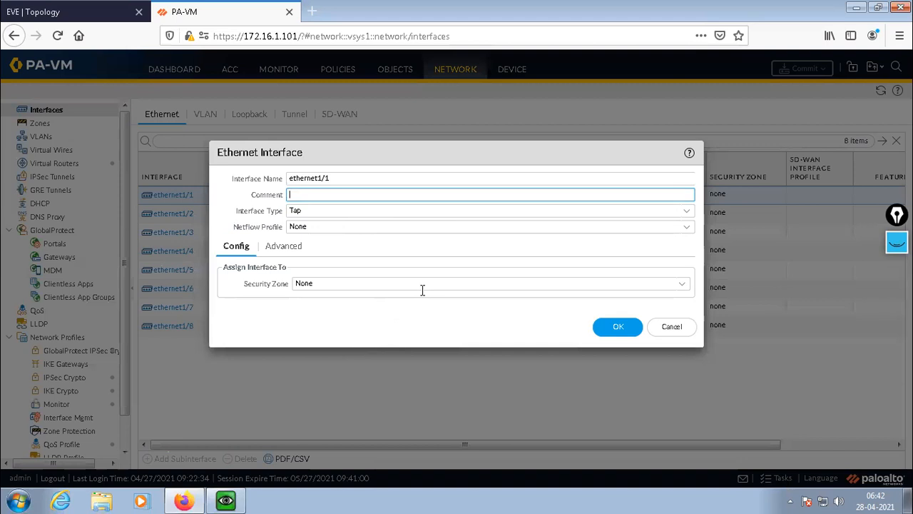
type("Connected to Internet")
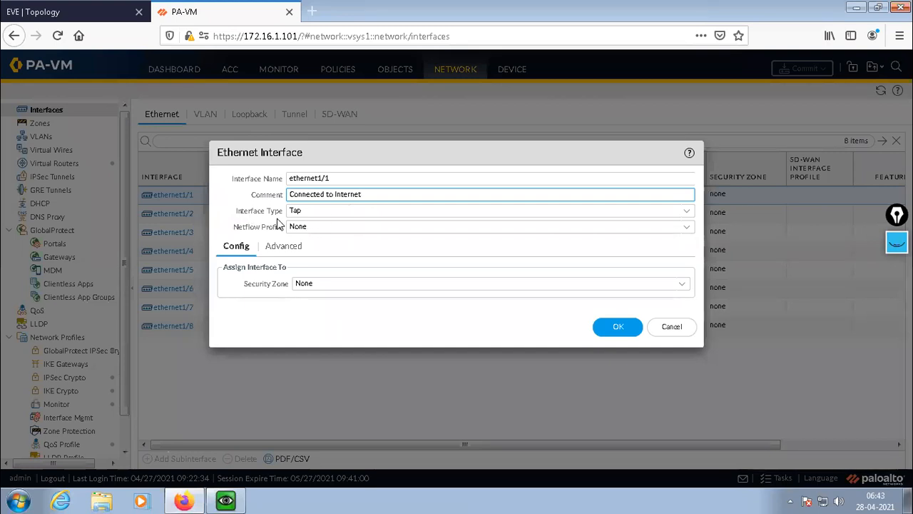
Set the interface type of ethernet1/1 to Layer3.
left_click(338, 211)
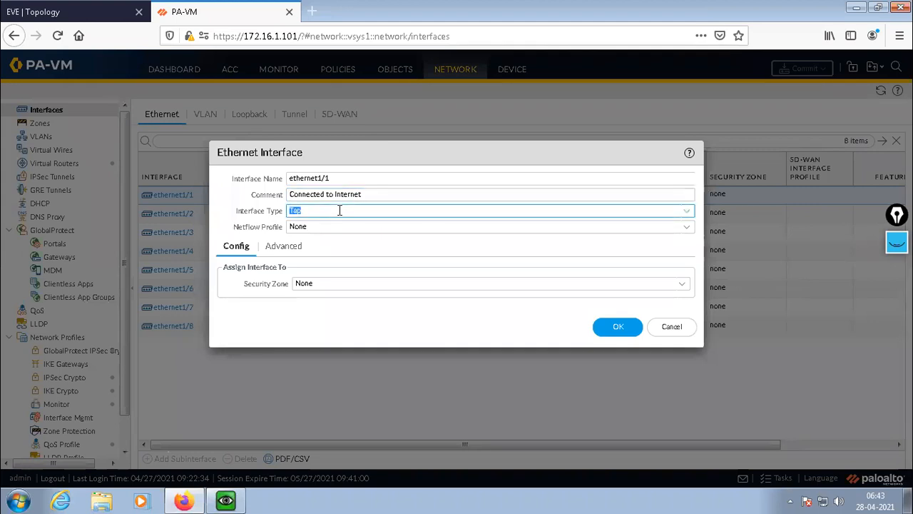
left_click(688, 216)
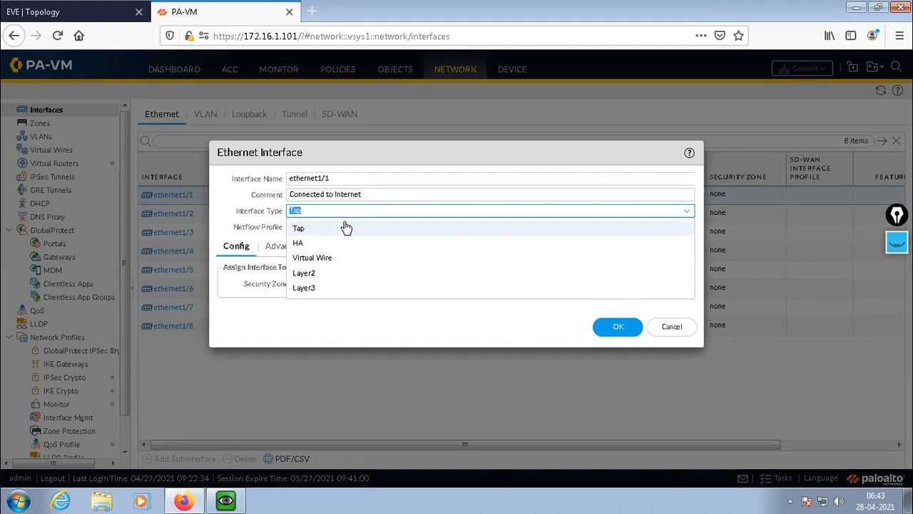
left_click(304, 287)
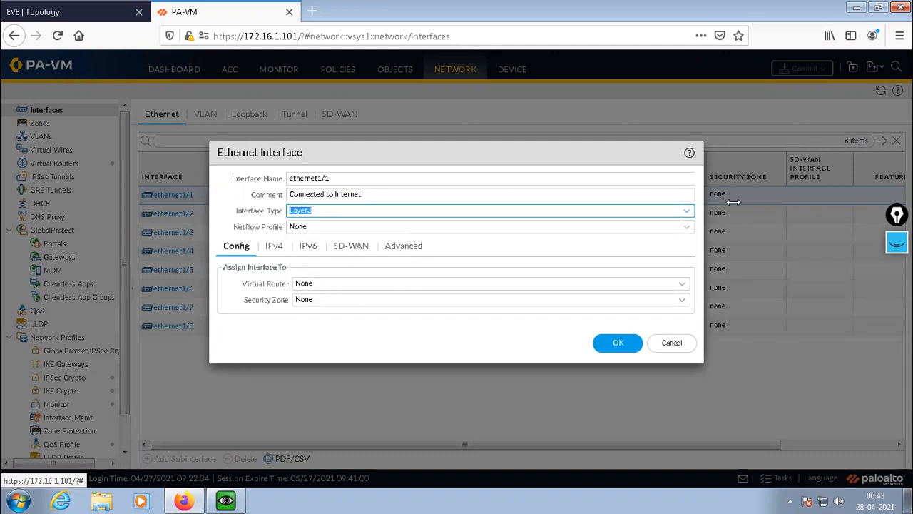
Preview the Layer2 and HA interface types for ethernet1/1, and return it to Layer3.
left_click(687, 212)
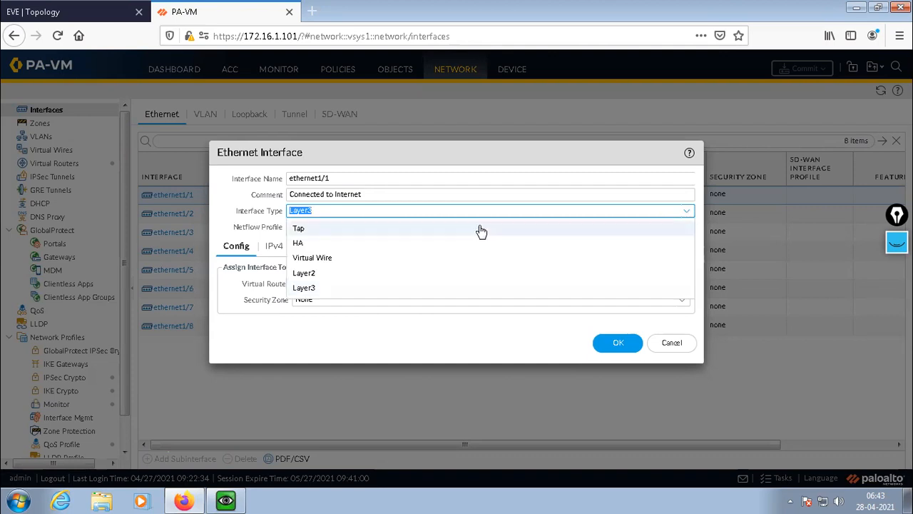
left_click(303, 273)
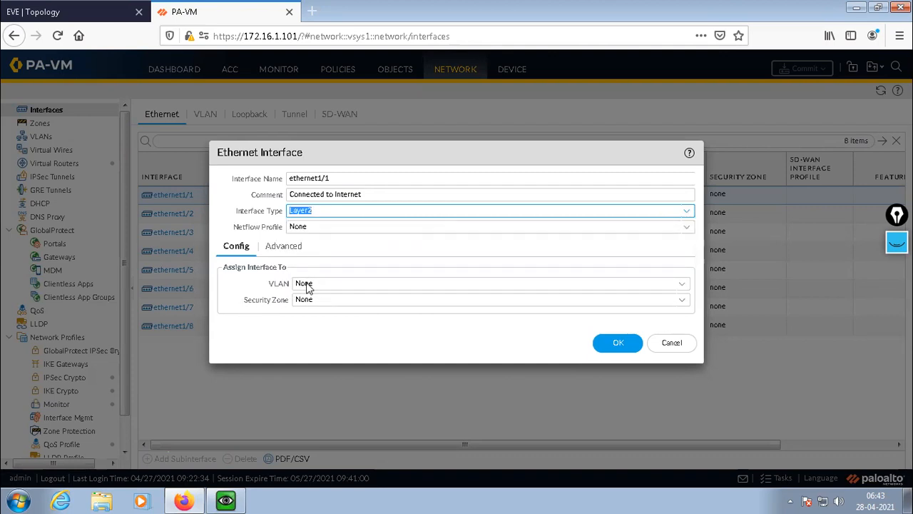
left_click(688, 212)
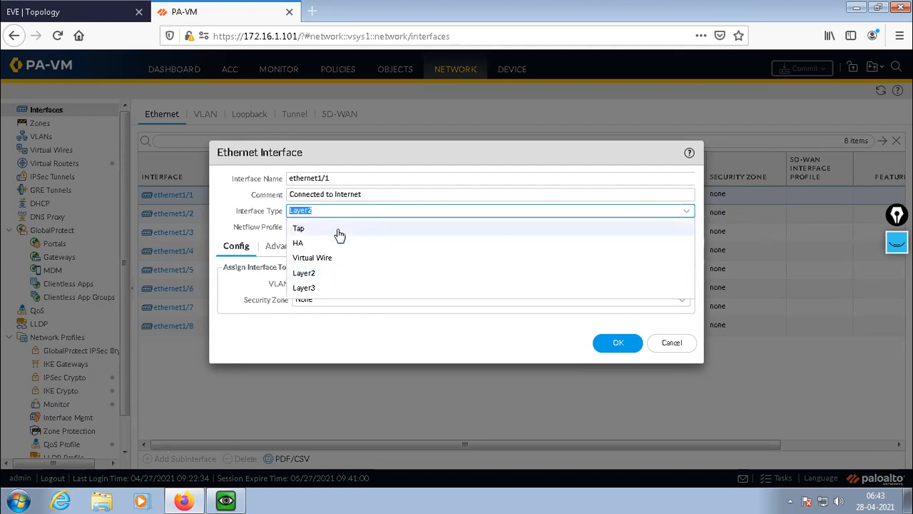
left_click(300, 244)
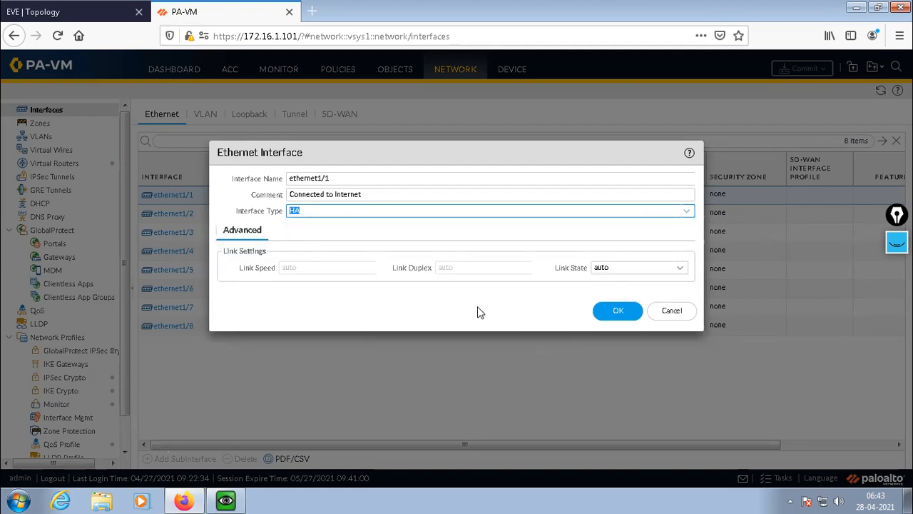
left_click(686, 213)
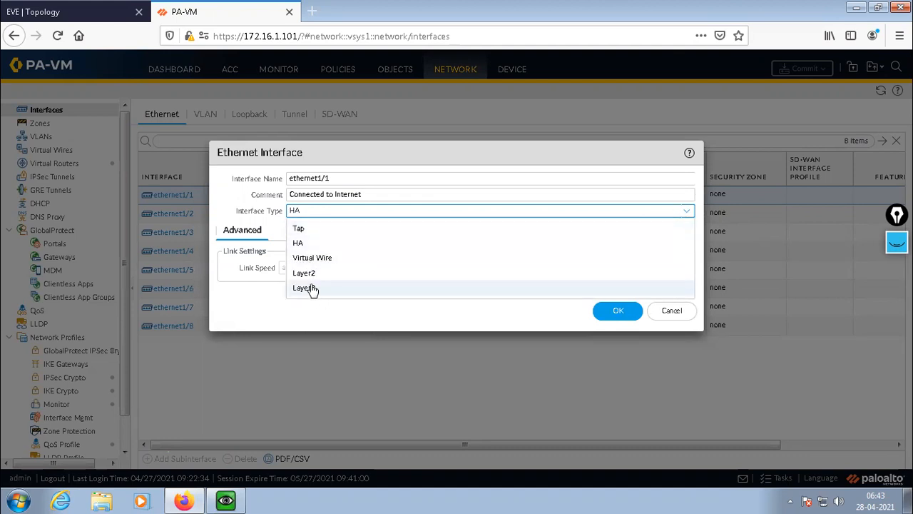
left_click(310, 287)
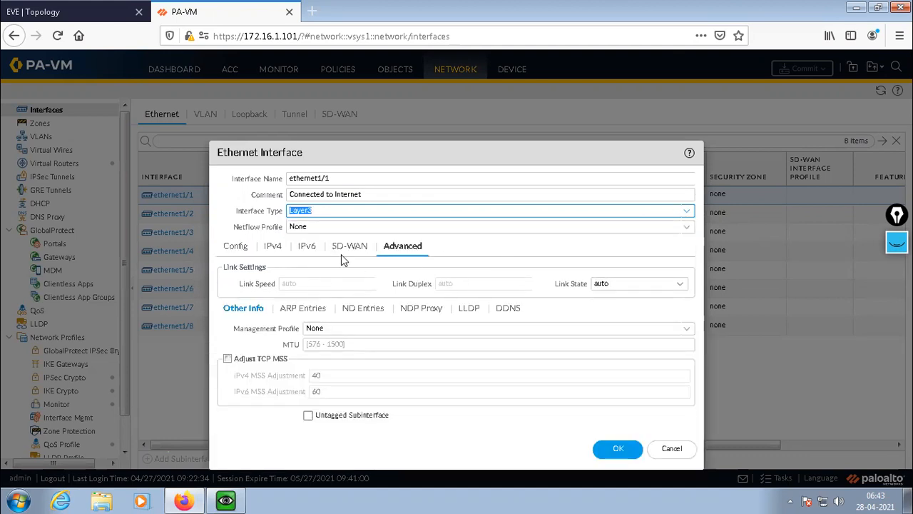
Keep ethernet1/1's Netflow Profile at None and show its Config settings for virtual router and security zone.
left_click_drag(439, 152, 456, 125)
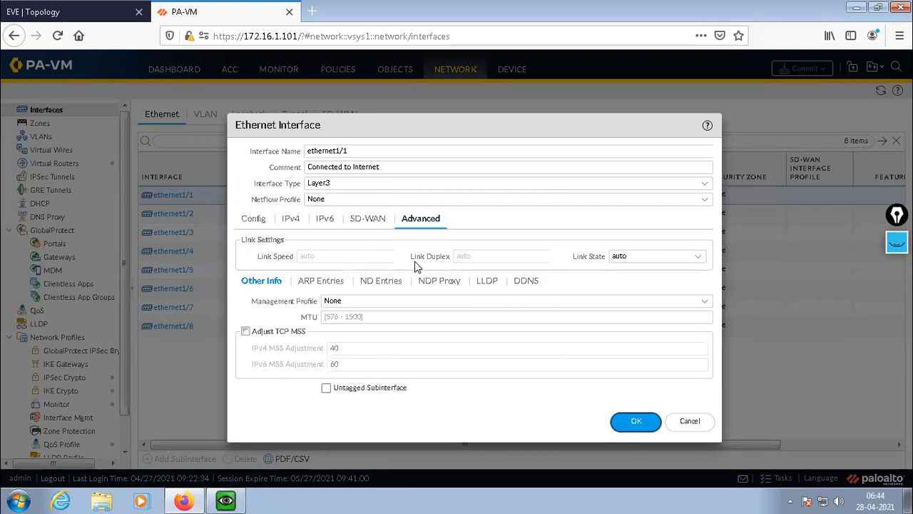
left_click(642, 199)
left_click(706, 203)
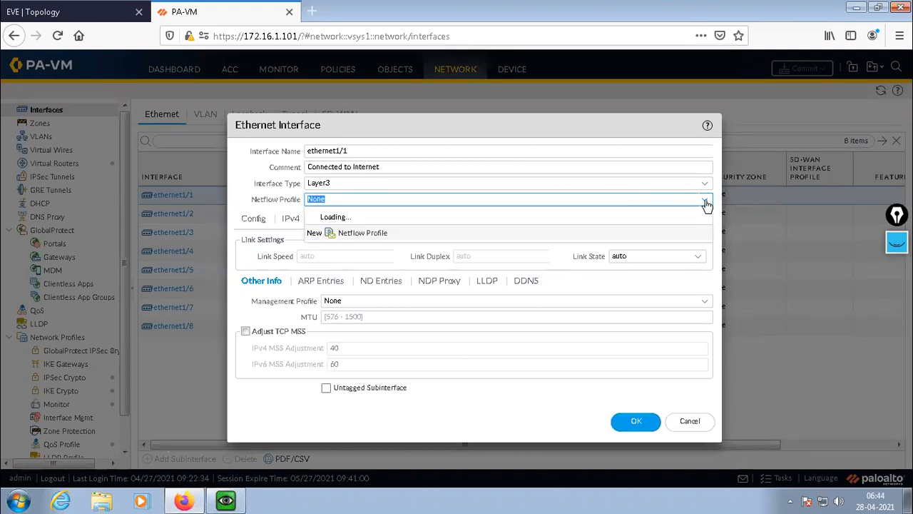
left_click(319, 216)
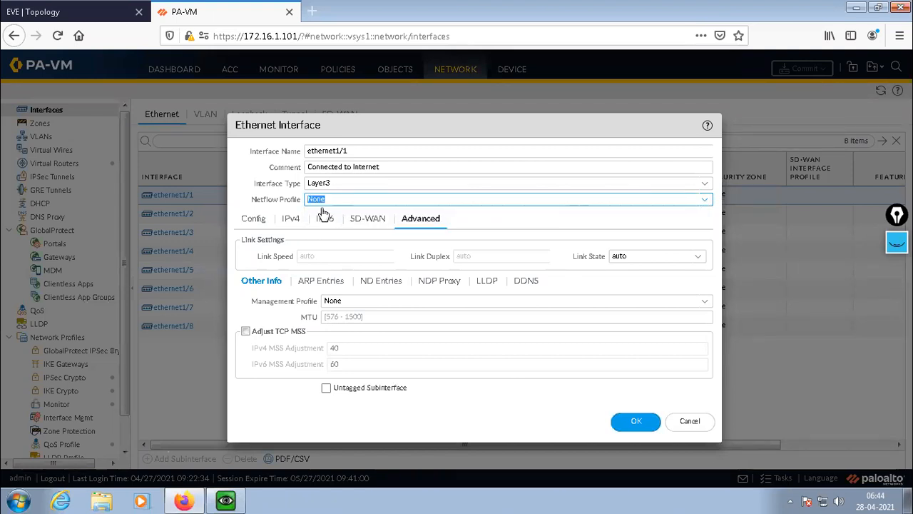
left_click(238, 171)
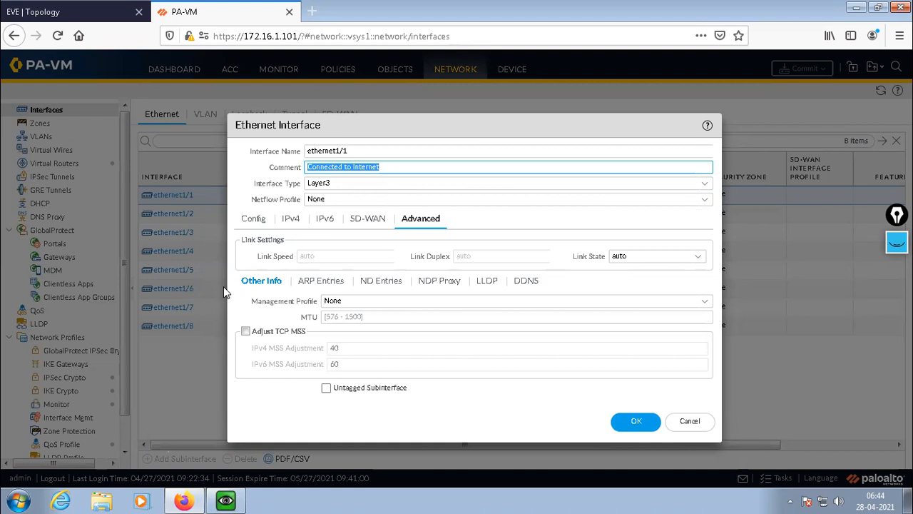
left_click(261, 222)
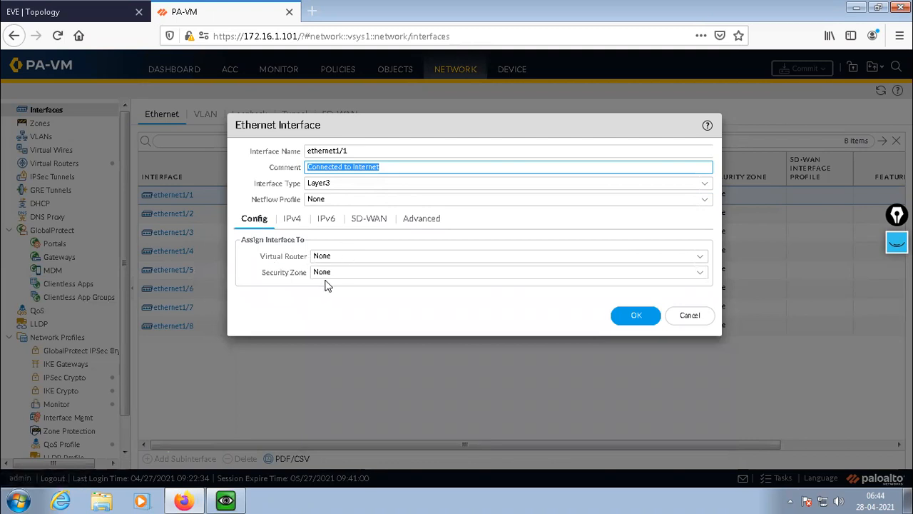
Check the security zone choices for ethernet1/1 and examine the LAN, DMZ and Internet areas in the EVE topology.
left_click(702, 278)
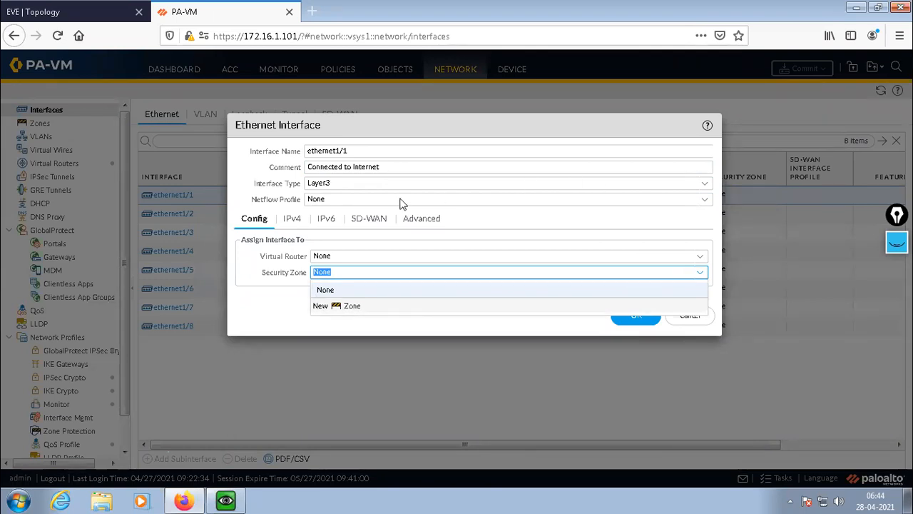
left_click(281, 326)
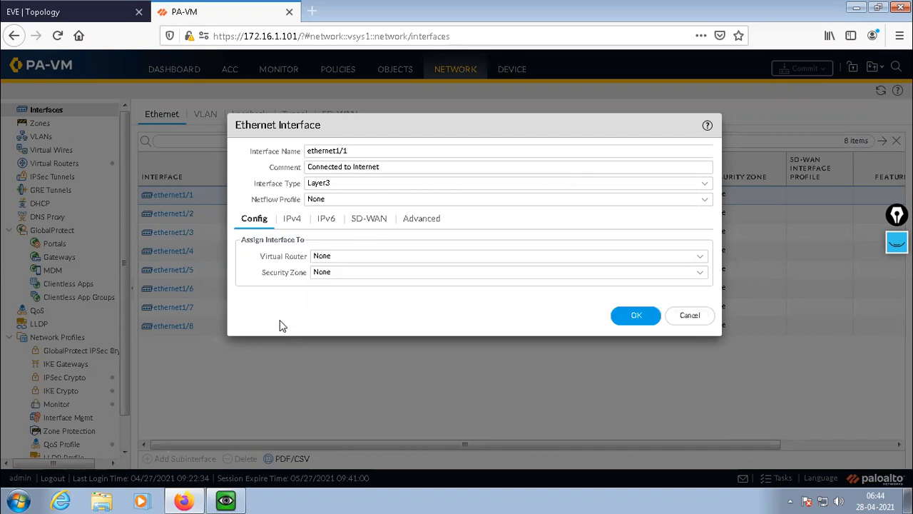
left_click(76, 14)
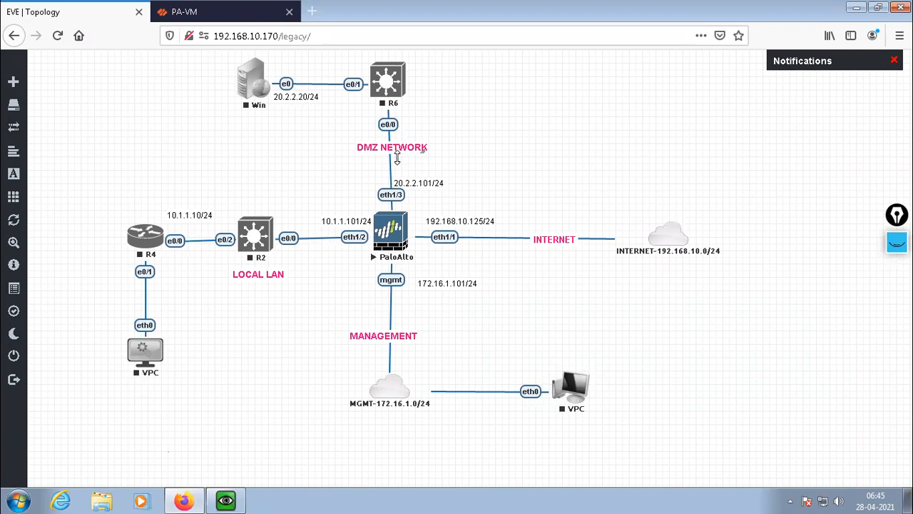
left_click(255, 104)
left_click(256, 257)
left_click(187, 13)
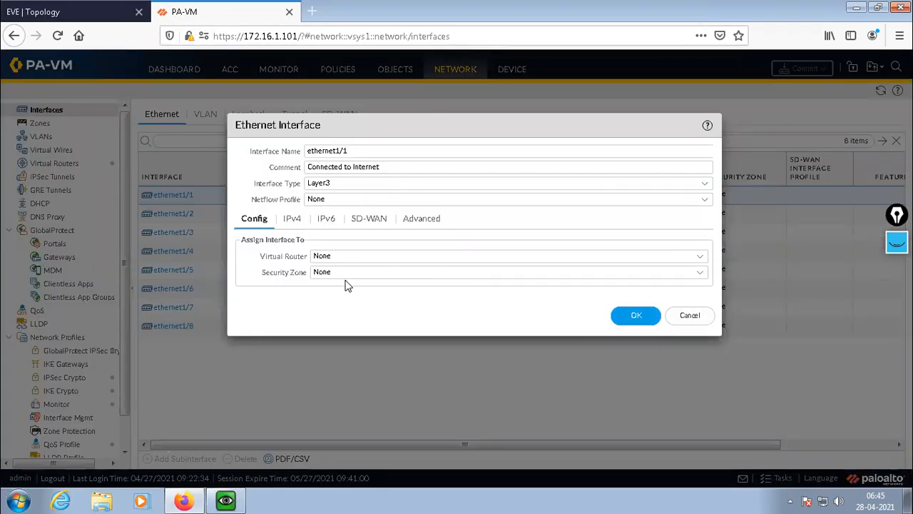
Preview the new security zone form from ethernet1/1's zone setting and close it without creating a zone.
left_click(597, 277)
left_click(697, 272)
left_click(701, 276)
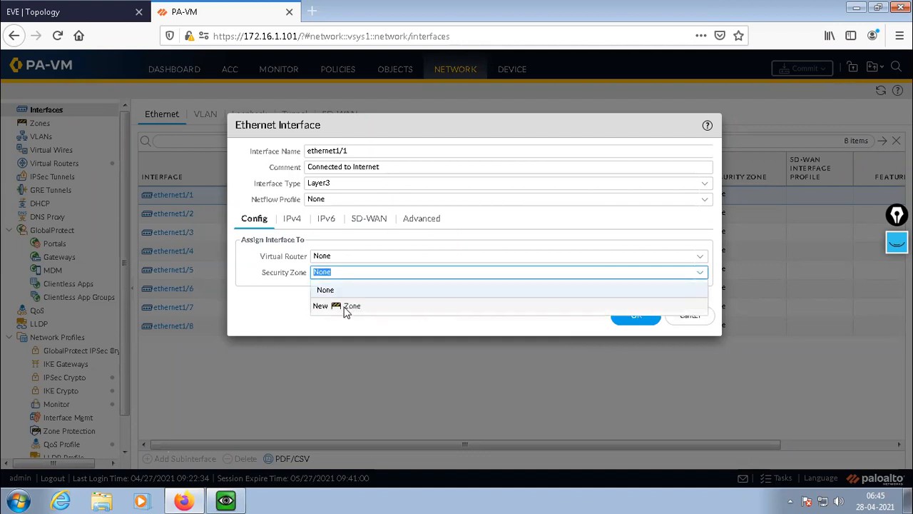
left_click(322, 308)
left_click(340, 308)
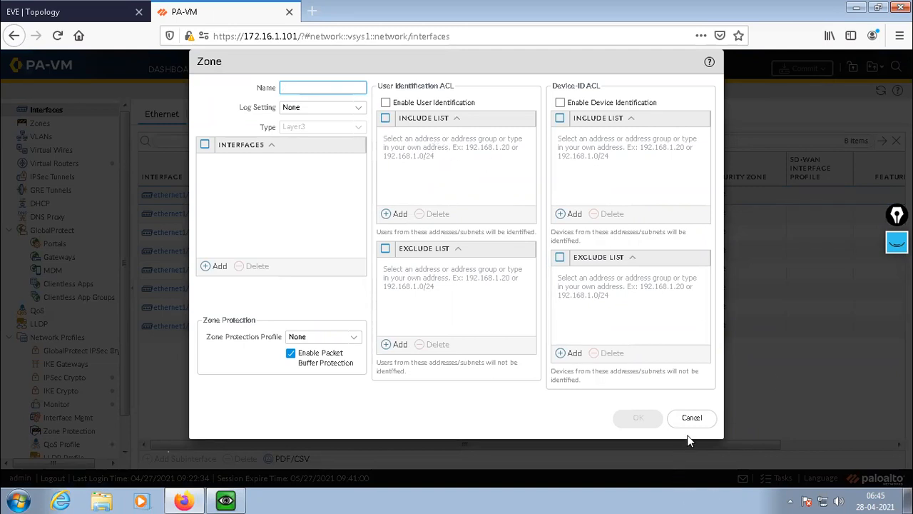
left_click(698, 419)
left_click(696, 419)
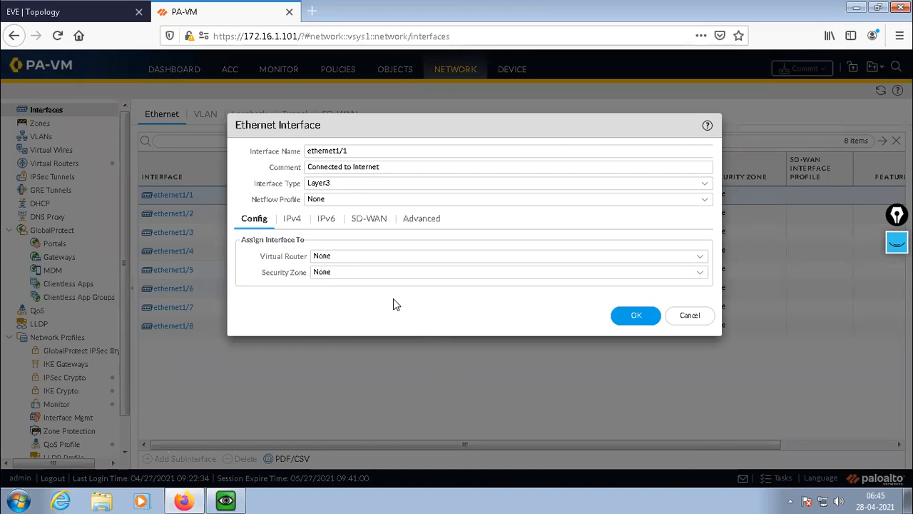
Add the static IPv4 address 192.168.10.125/24 to ethernet1/1.
left_click(291, 221)
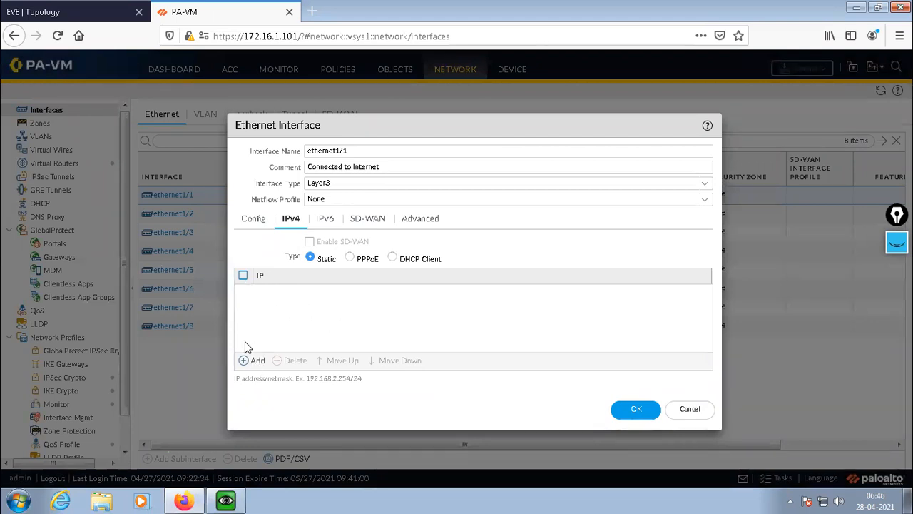
left_click(246, 360)
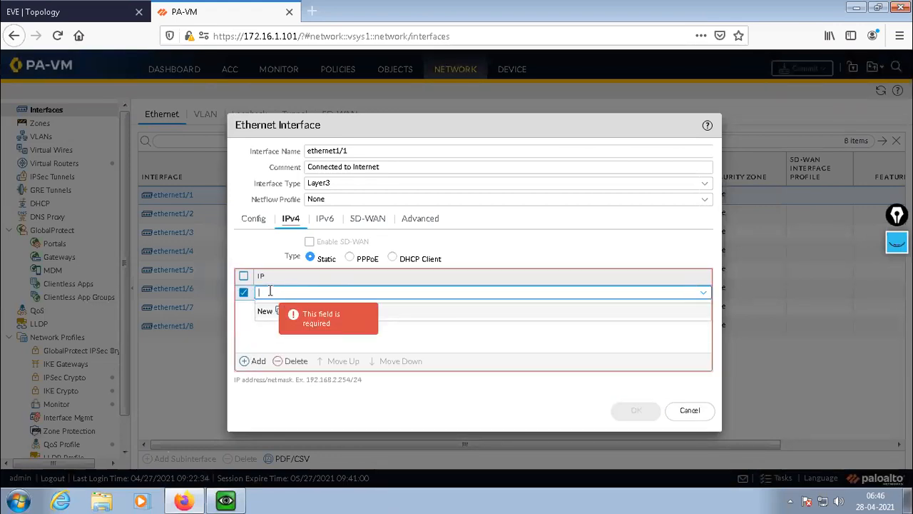
type("192.168.10.125/24")
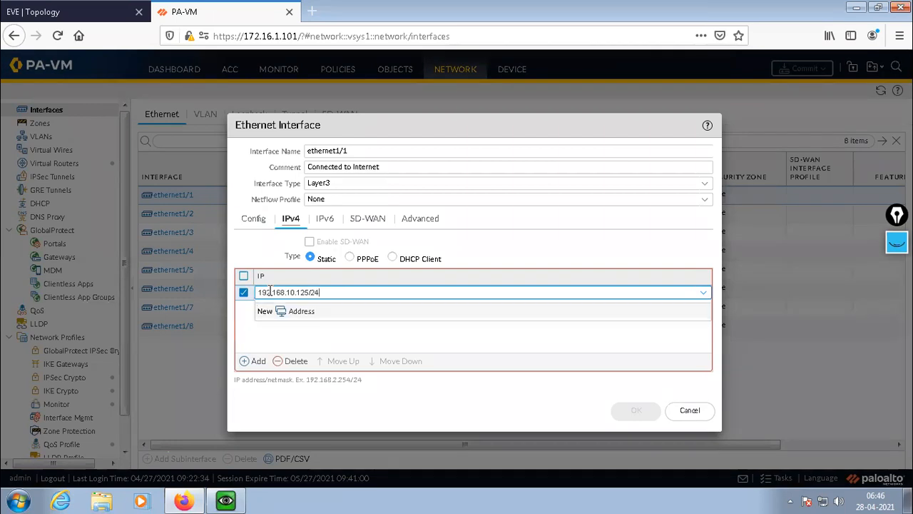
left_click(271, 299)
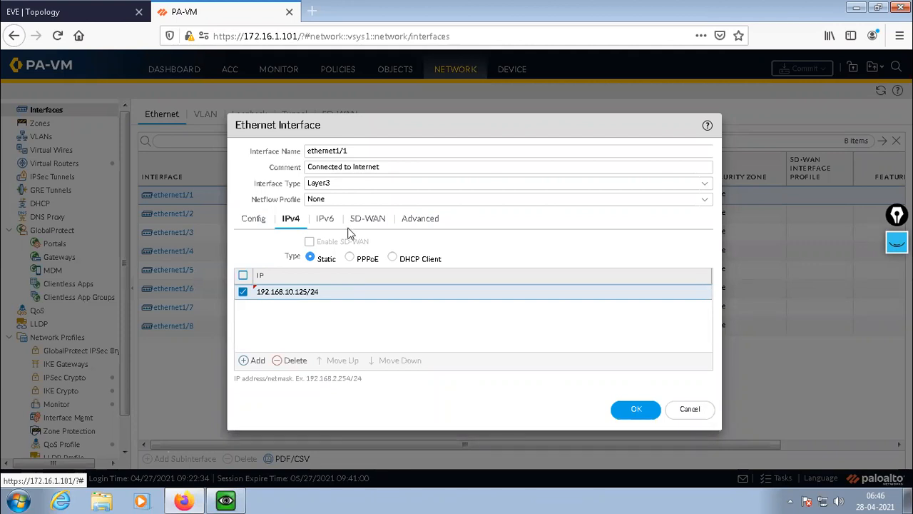
Review ethernet1/1's IPv6, SD-WAN and Advanced settings, keep Link State at auto, and save the interface.
left_click(322, 223)
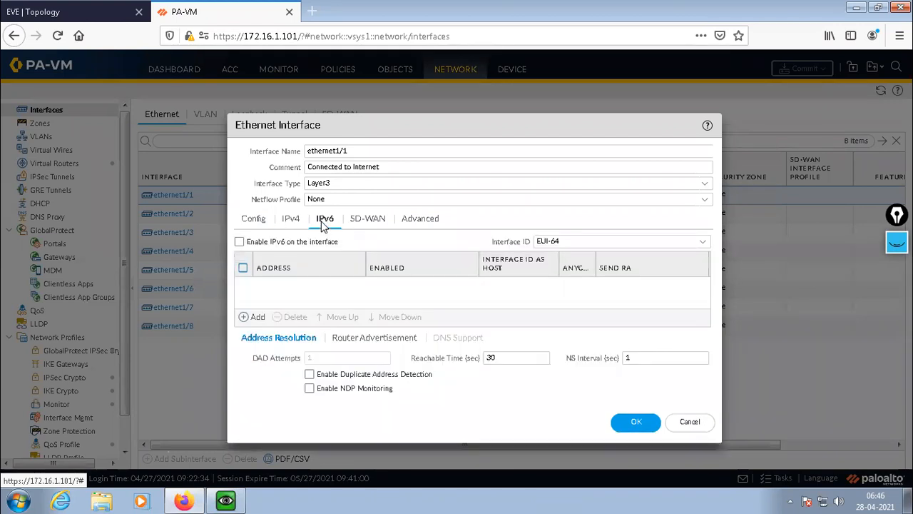
left_click(369, 221)
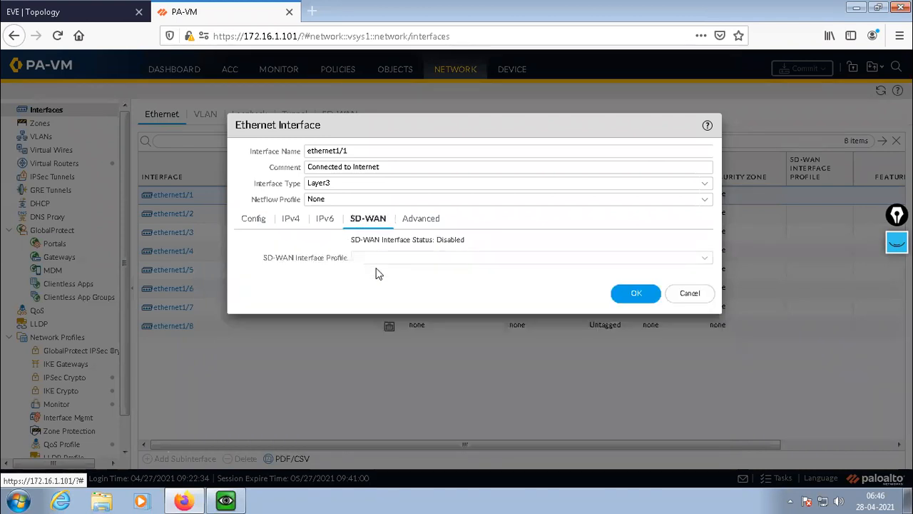
left_click(421, 223)
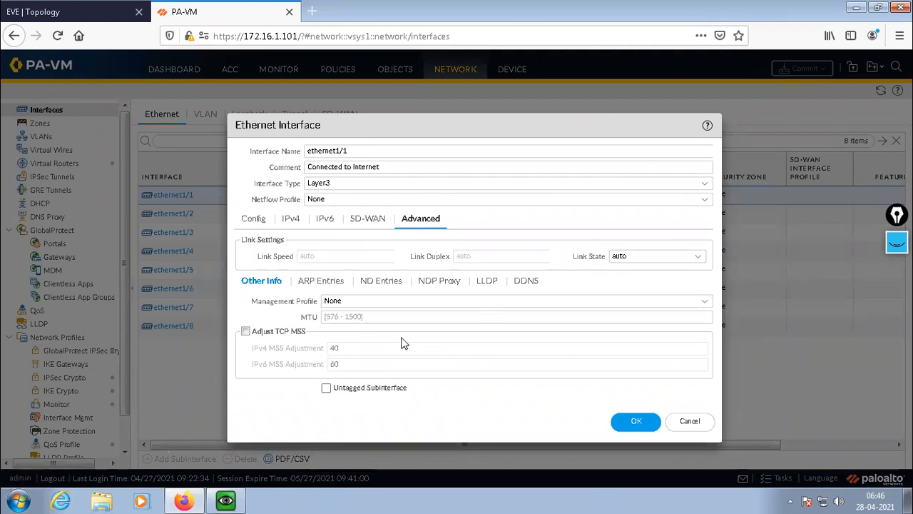
left_click(699, 258)
left_click(699, 259)
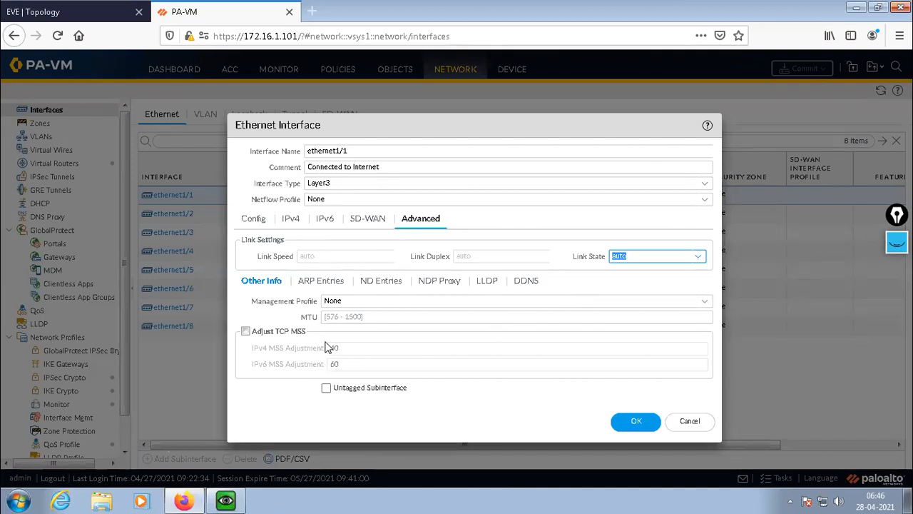
left_click(637, 421)
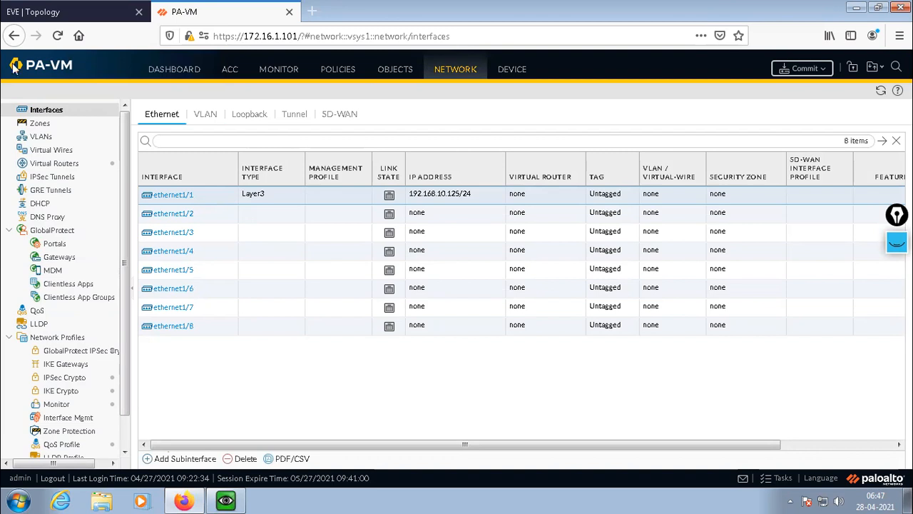
Switch to the EVE topology and bring up the PaloAlto QEMU console at a fresh prompt, below the DMZ part of the diagram.
left_click(56, 16)
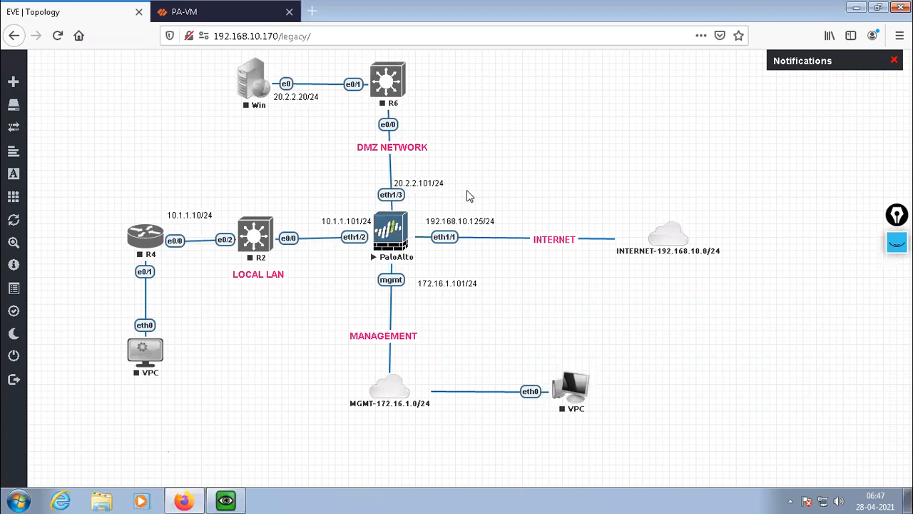
left_click(225, 500)
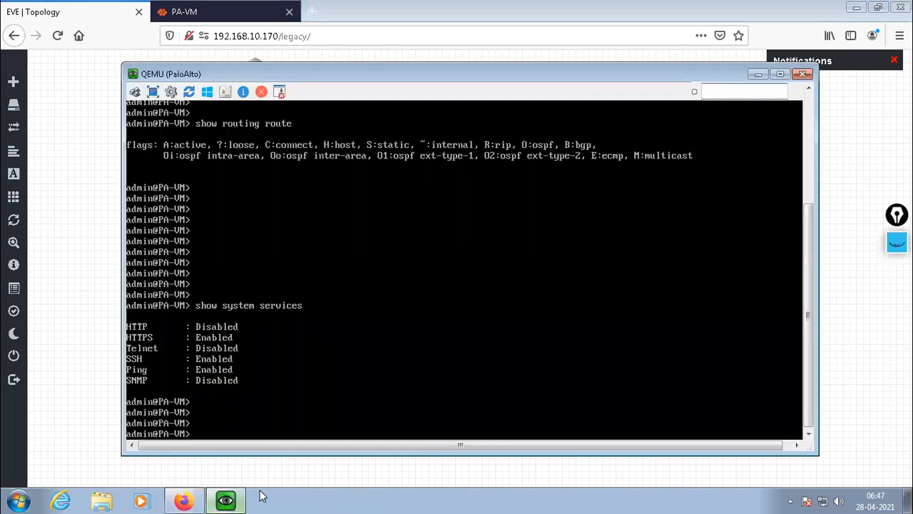
left_click_drag(478, 65, 471, 199)
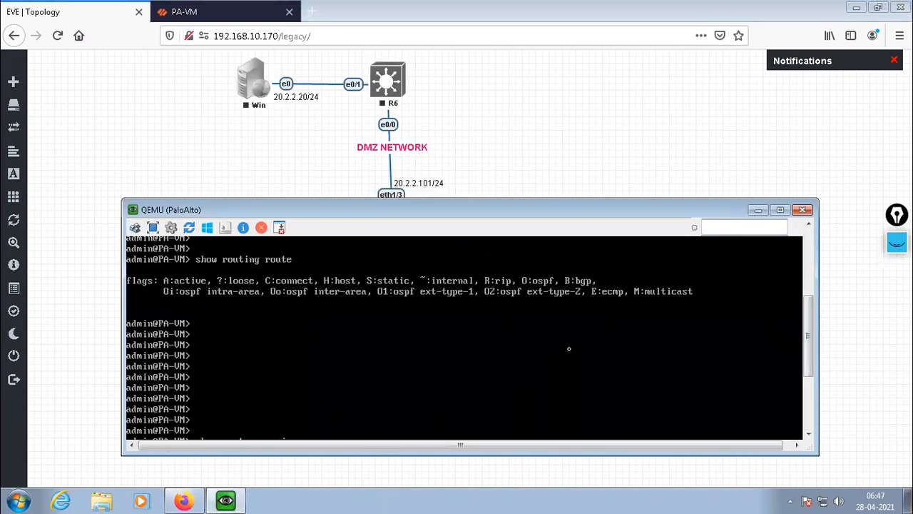
left_click_drag(808, 362, 809, 443)
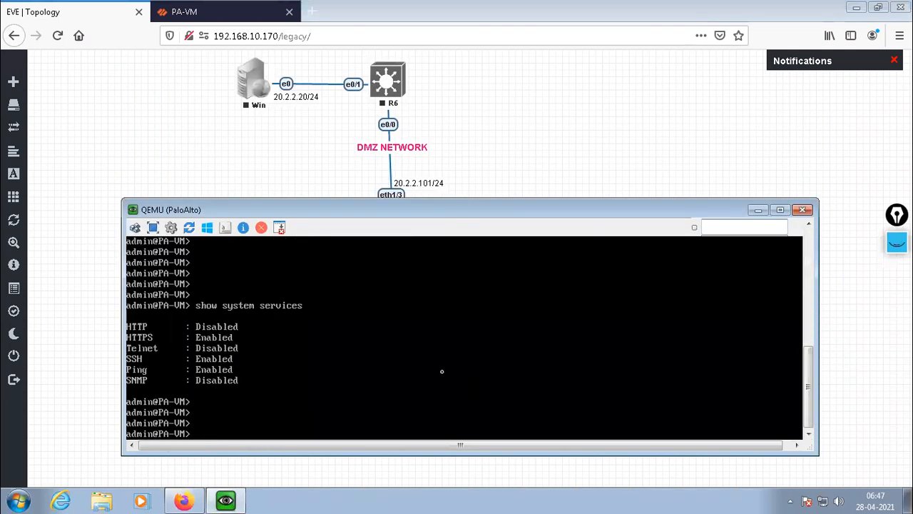
key("Return")
key("Return")
key("Return")
key("Return")
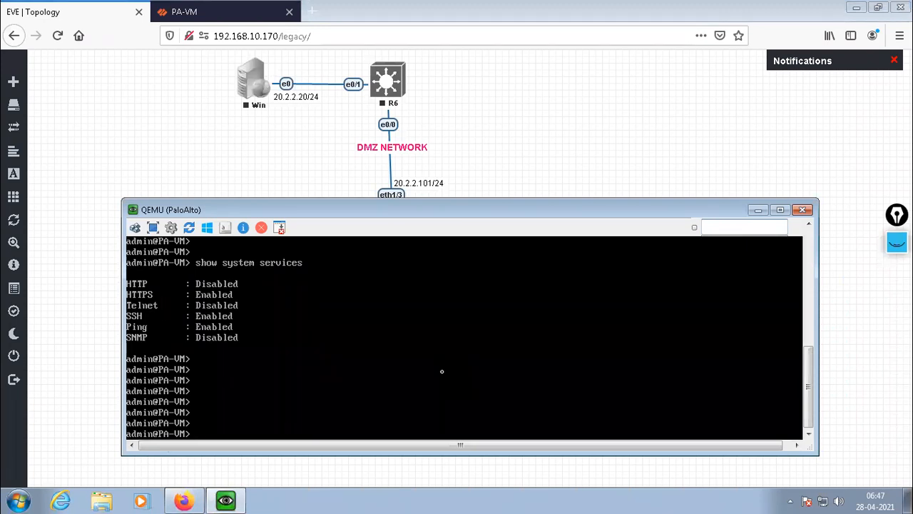
key("Return")
key("Return")
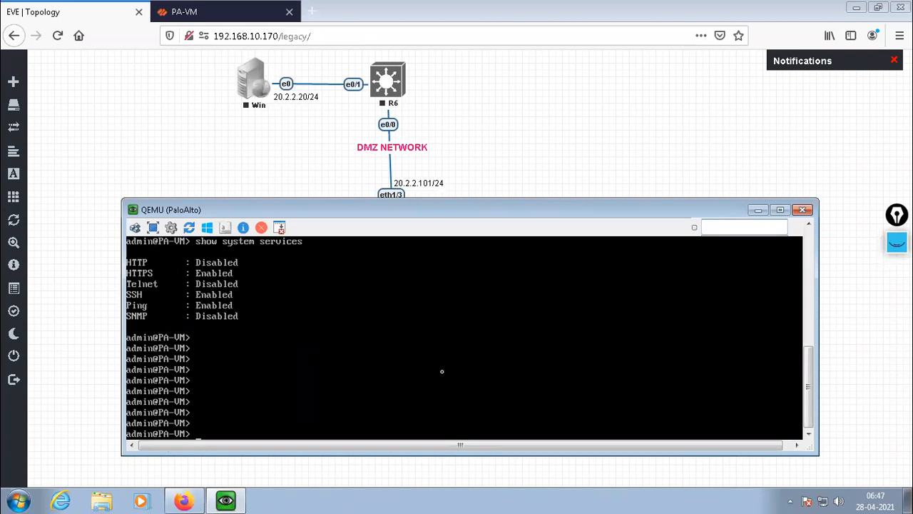
Enter configuration mode on the PaloAlto console with the configure command.
type("configure")
key("Return")
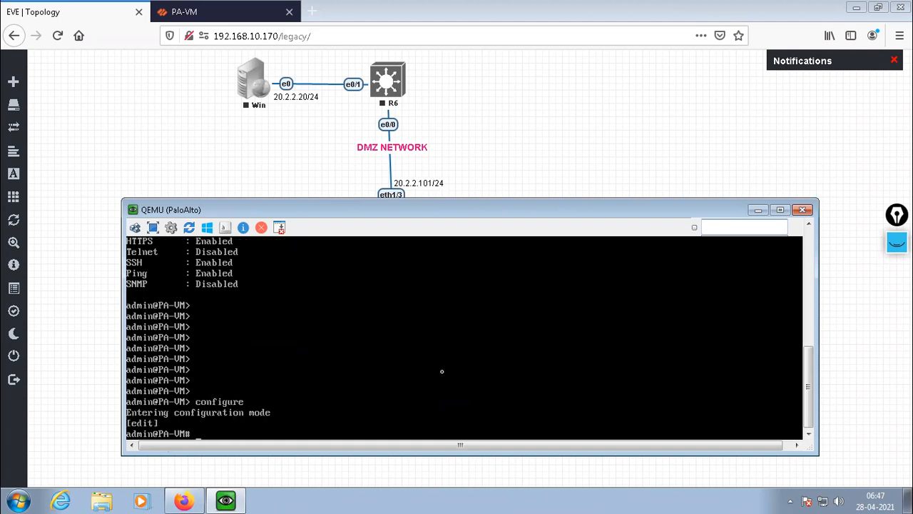
key("Return")
key("Return")
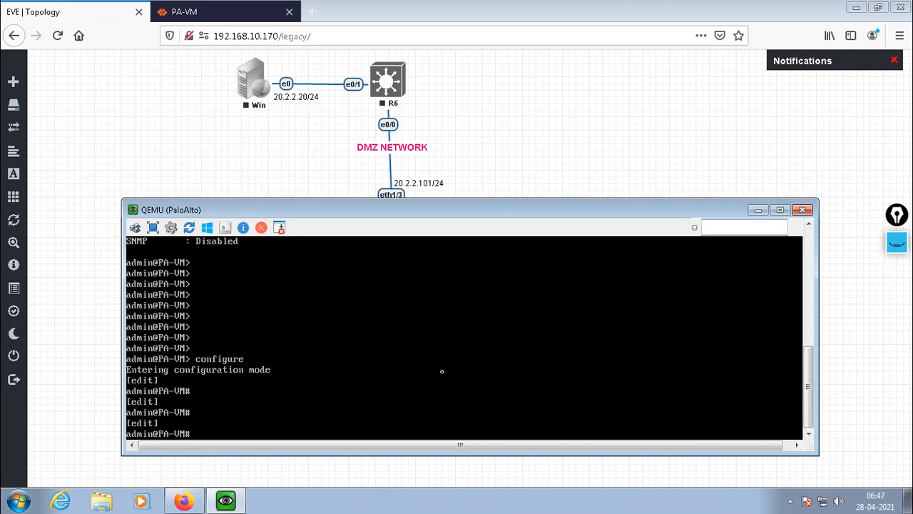
Enter "set network virtual-router default interface" and list the values the command accepts.
type("set network virtual-ro")
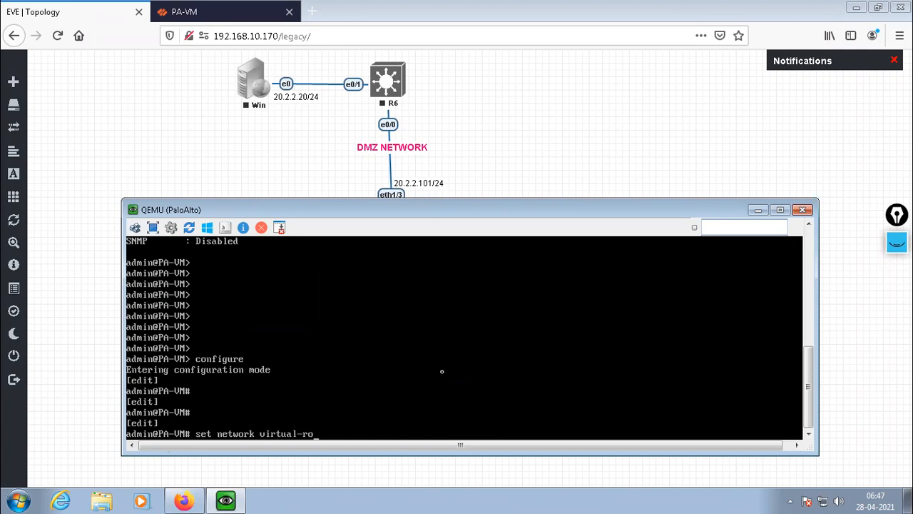
type("uter default interface")
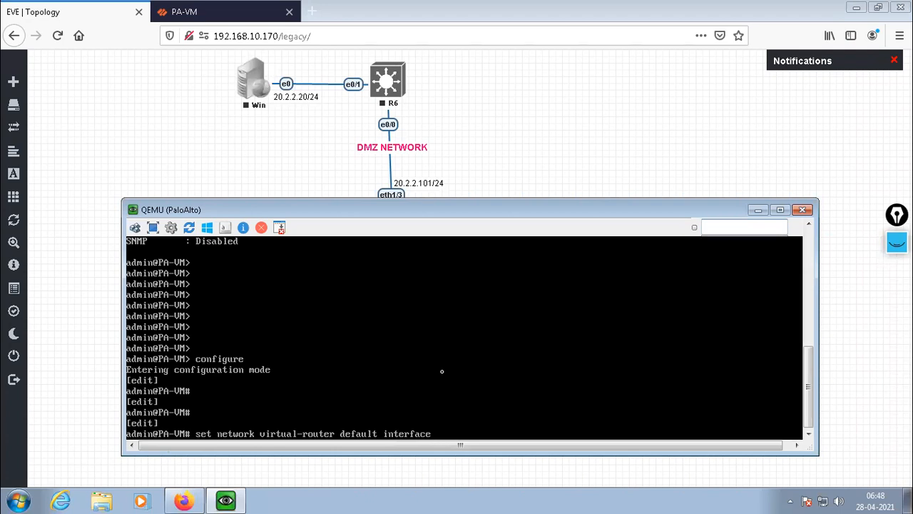
key("question")
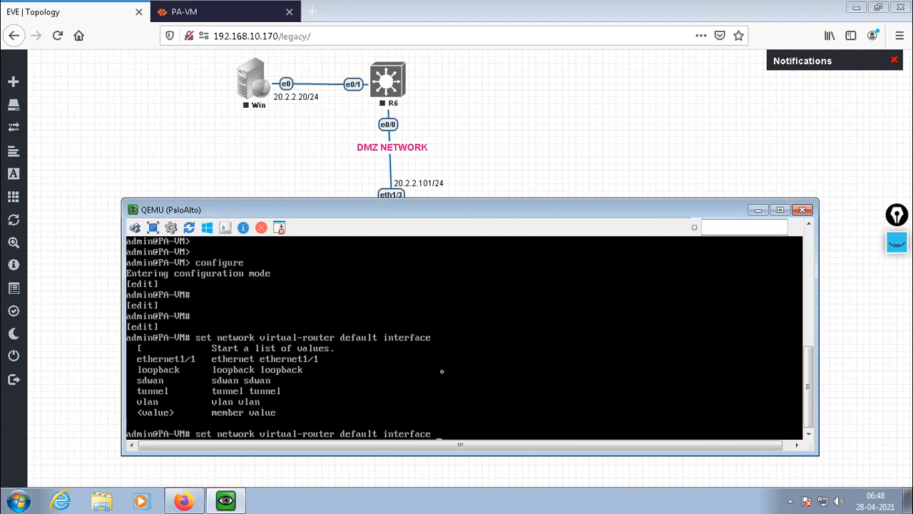
Try to assign ethernet1/3 to the default virtual router.
type("ethernet1/3")
key("Return")
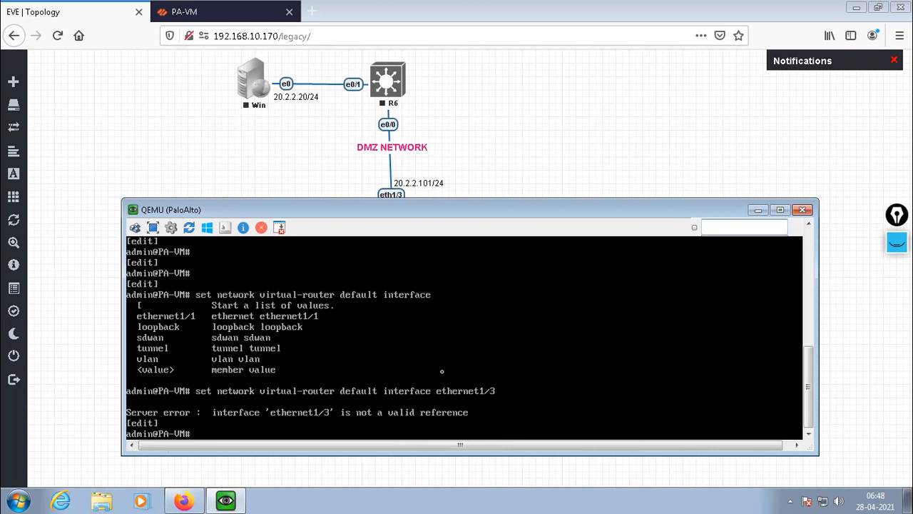
Recall the virtual-router command, remove the interface name, and list its accepted values again.
key("Up")
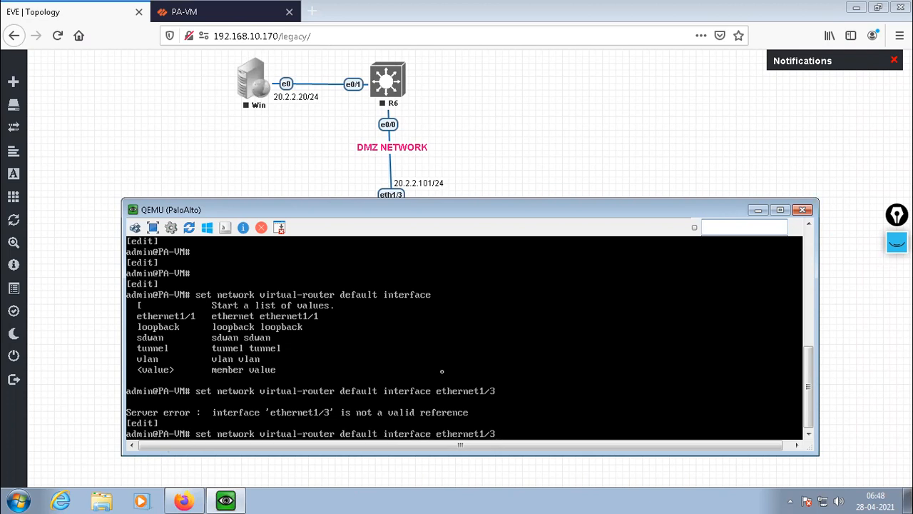
key("BackSpace")
key("BackSpace")
key("BackSpace")
key("BackSpace")
key("BackSpace")
key("BackSpace")
key("BackSpace")
key("BackSpace")
key("BackSpace")
key("BackSpace")
key("BackSpace")
key("question")
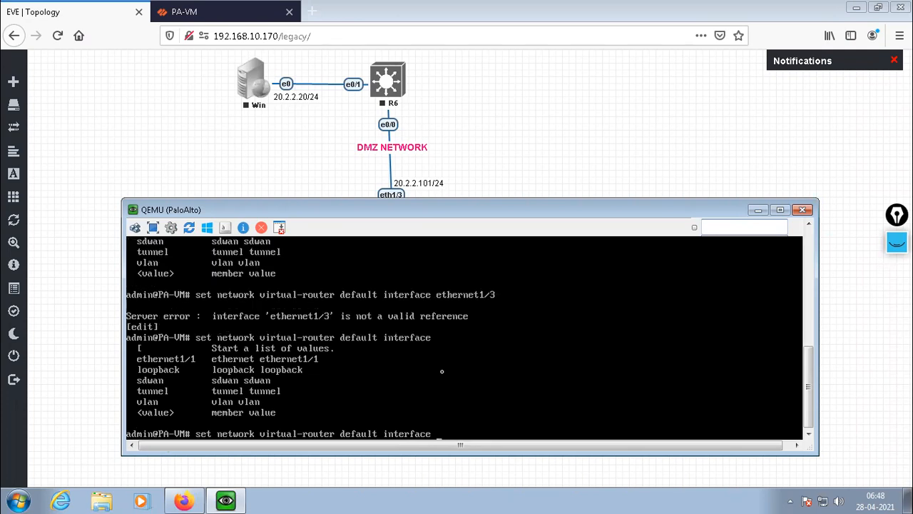
Retry the default virtual router assignment with ethernet1/3.
type("ethernet1/3")
key("Return")
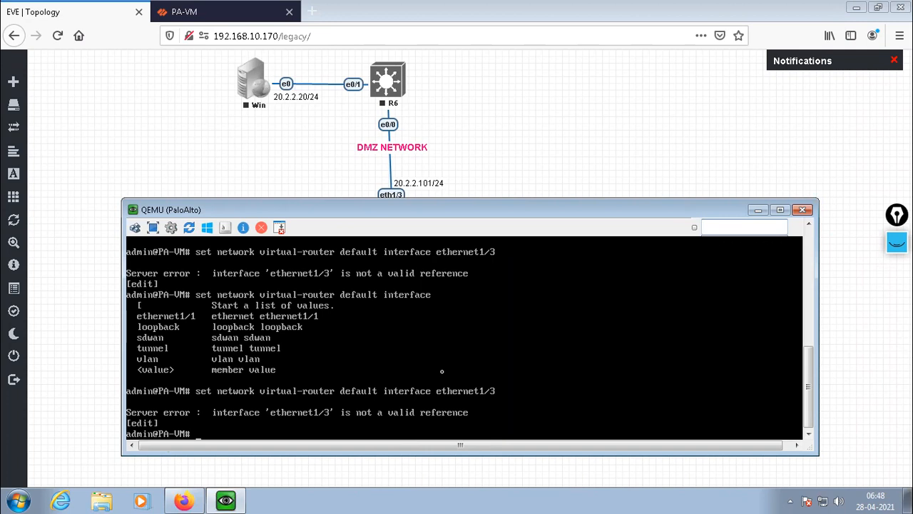
Check the firewall's links in the topology, shorten the recalled command to "set network virtual-router default", and list its available options.
key("Up")
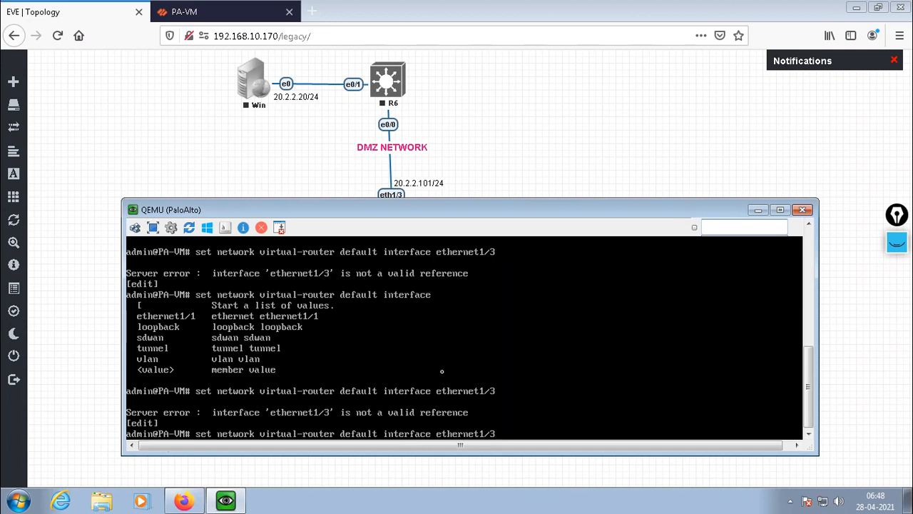
left_click_drag(433, 215, 430, 299)
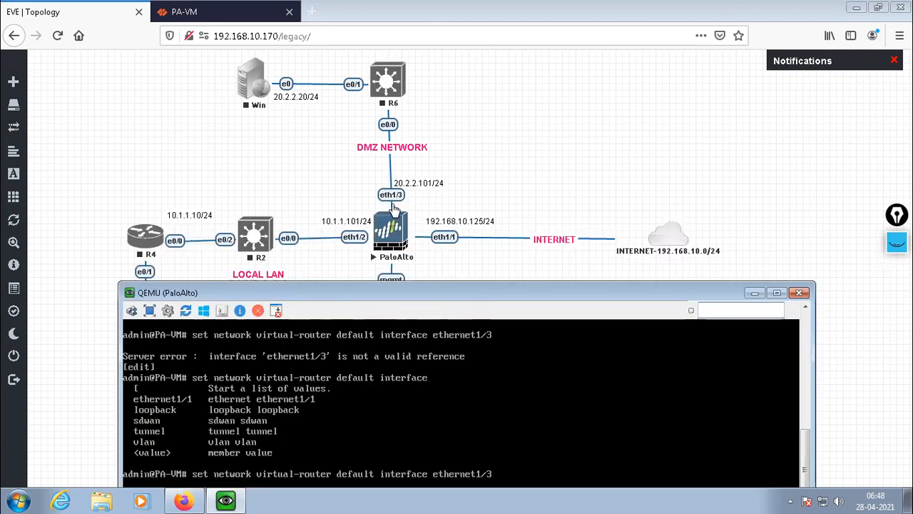
left_click_drag(442, 298, 478, 194)
key("BackSpace")
key("BackSpace")
key("BackSpace")
key("BackSpace")
key("BackSpace")
key("BackSpace")
key("BackSpace")
key("BackSpace")
key("BackSpace")
key("BackSpace")
key("BackSpace")
key("BackSpace")
key("BackSpace")
key("BackSpace")
key("BackSpace")
key("BackSpace")
key("BackSpace")
key("BackSpace")
key("BackSpace")
key("BackSpace")
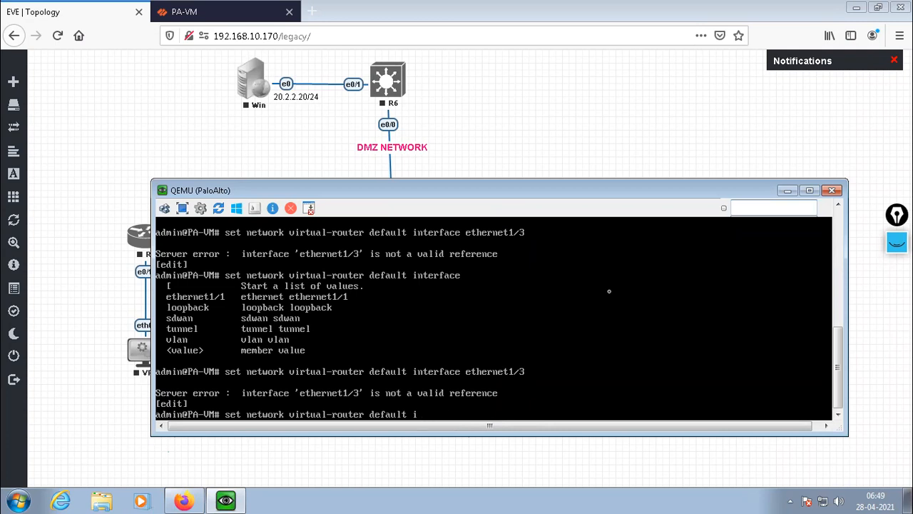
key("Tab")
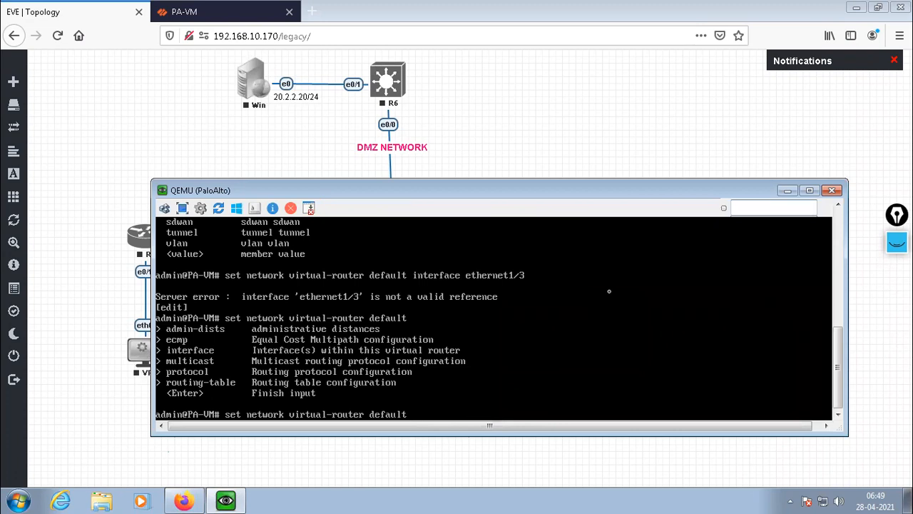
Try to assign ethernet1/3 to the default virtual router by completing the command with "interface ethernet1/3".
type("int")
key("Tab")
type("ethernet1/1")
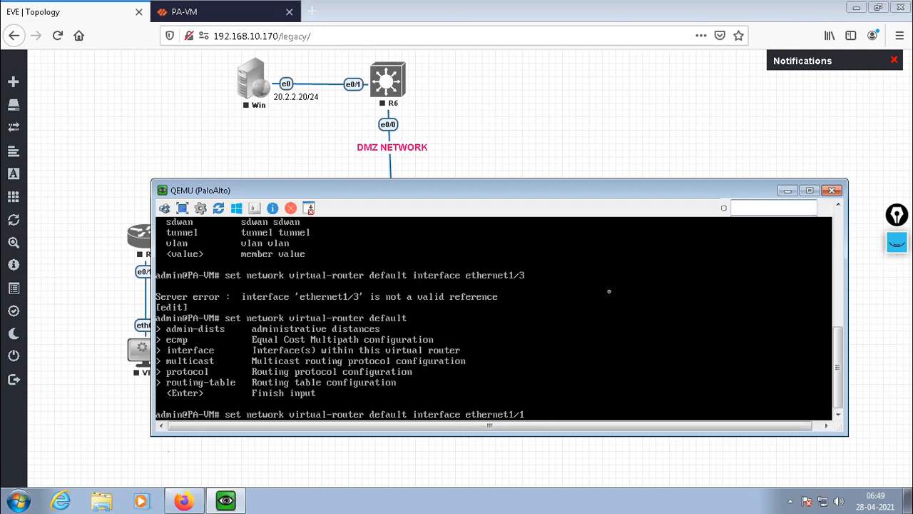
key("BackSpace")
type("3")
key("Return")
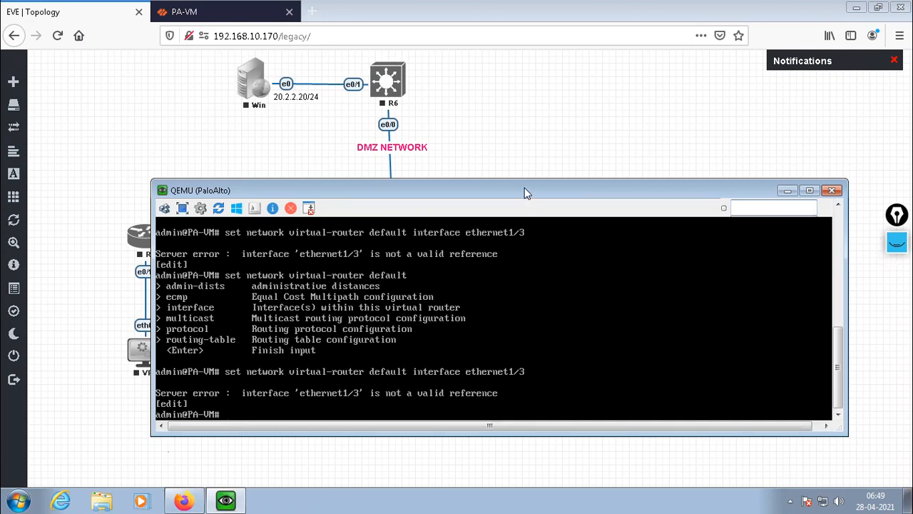
Check the interface labels in the topology and try to assign ethernet1/2 to the default virtual router.
left_click_drag(525, 187, 520, 319)
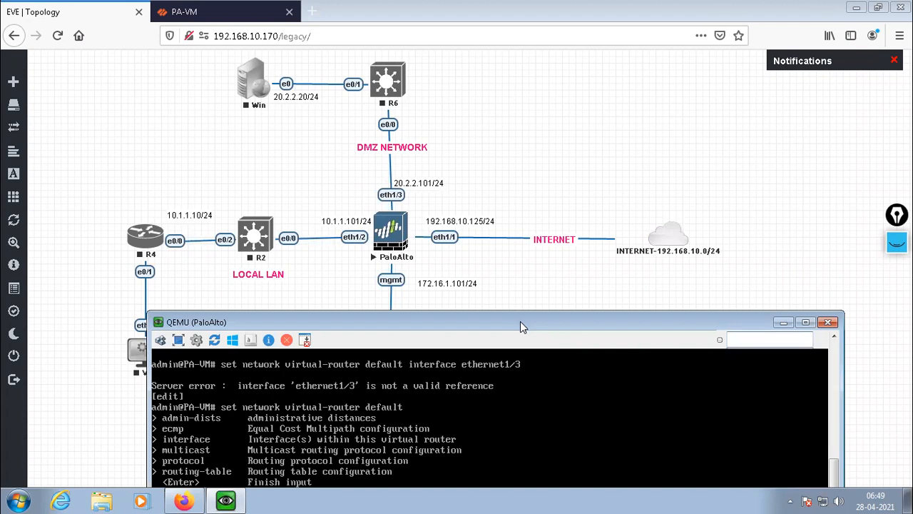
left_click_drag(521, 321, 523, 195)
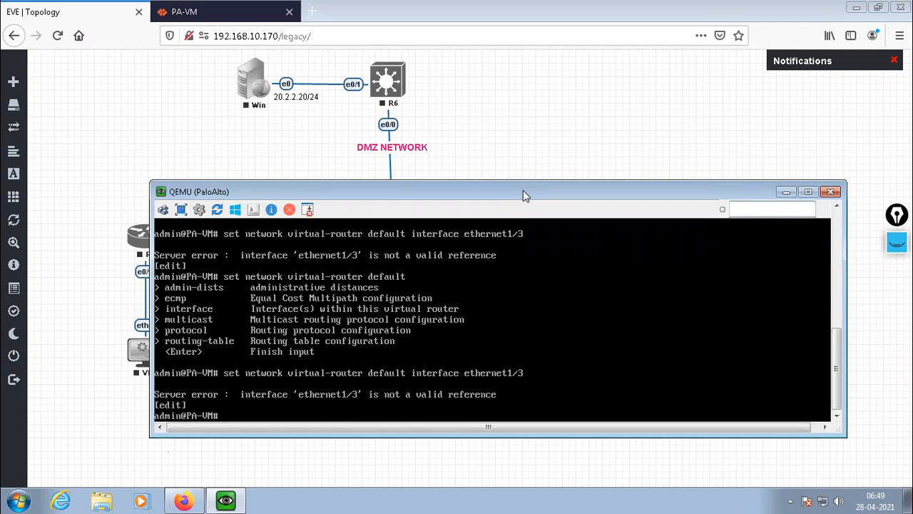
key("Up")
key("BackSpace")
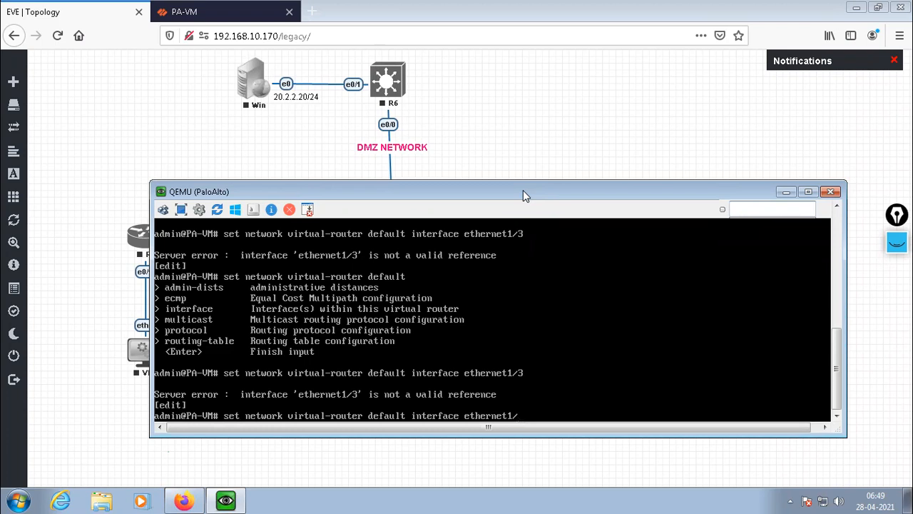
type("2")
key("Return")
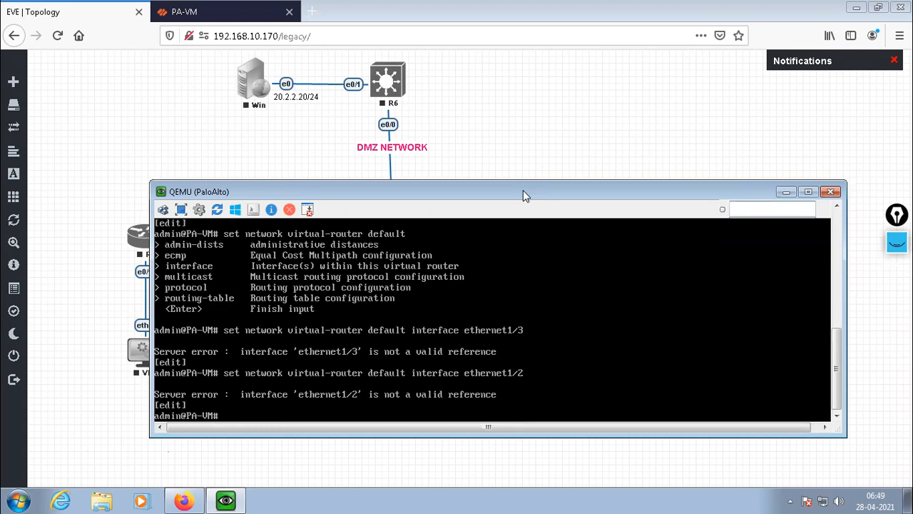
Change the virtual-router command back to ethernet1/3, list its further options, and try to run it again.
key("Up")
key("BackSpace")
type("3")
key("question")
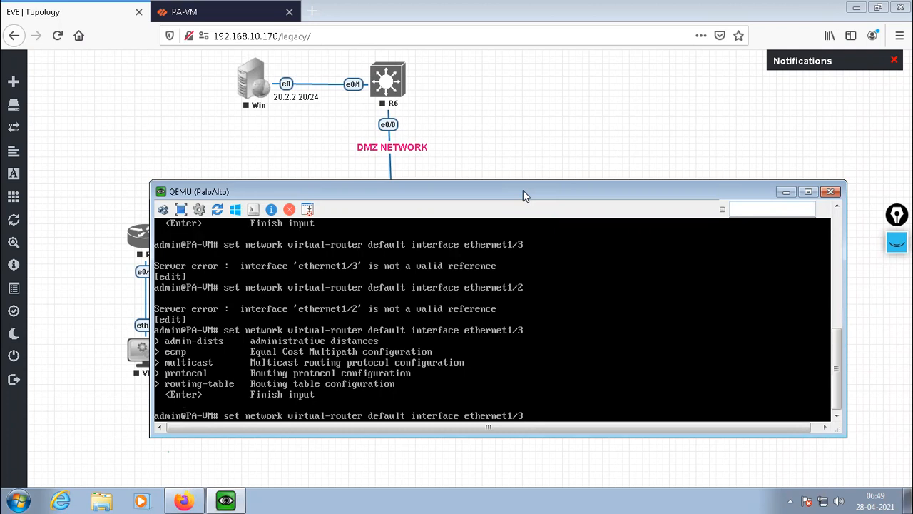
key("Return")
key("Return")
key("Return")
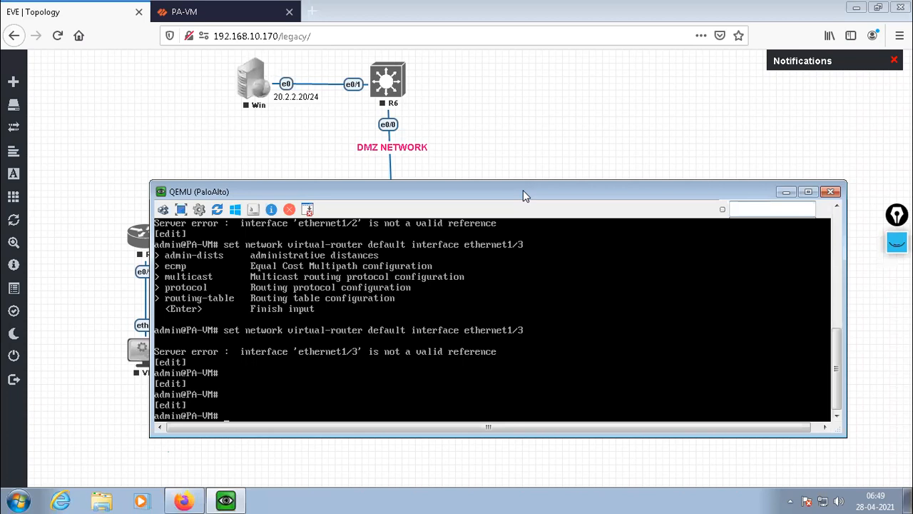
Enter "set network interface ethernet ethernet1/3 layer" and list the matching layer options.
type("set network interface eth")
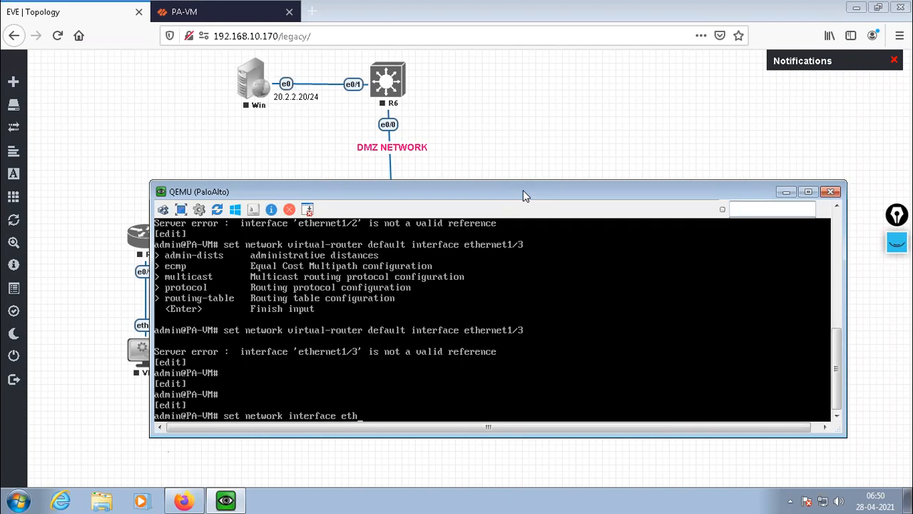
key("Tab")
type("ether")
key("Tab")
type("3 layer")
key("question")
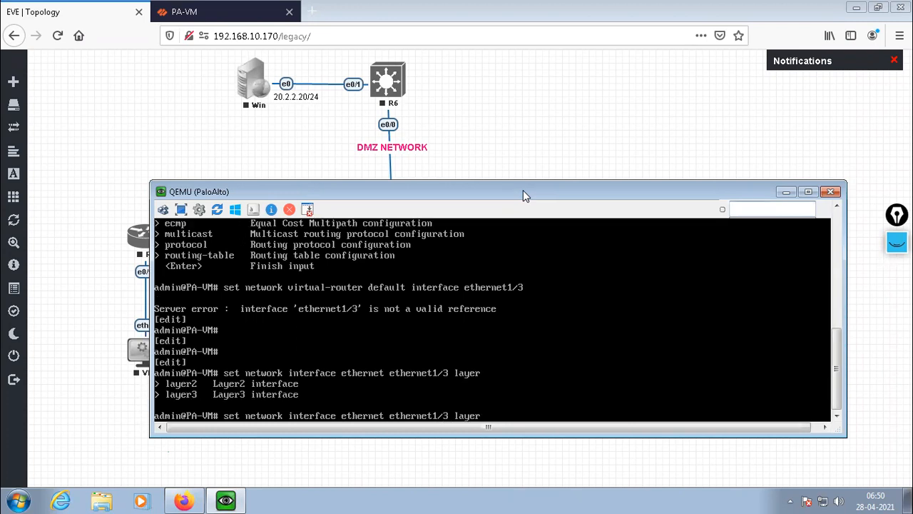
Complete the ethernet1/3 command as a layer3 interface with IP address 20.2.2.101/24 and run it.
type("3 ip 20.2.2.101/24")
key("Return")
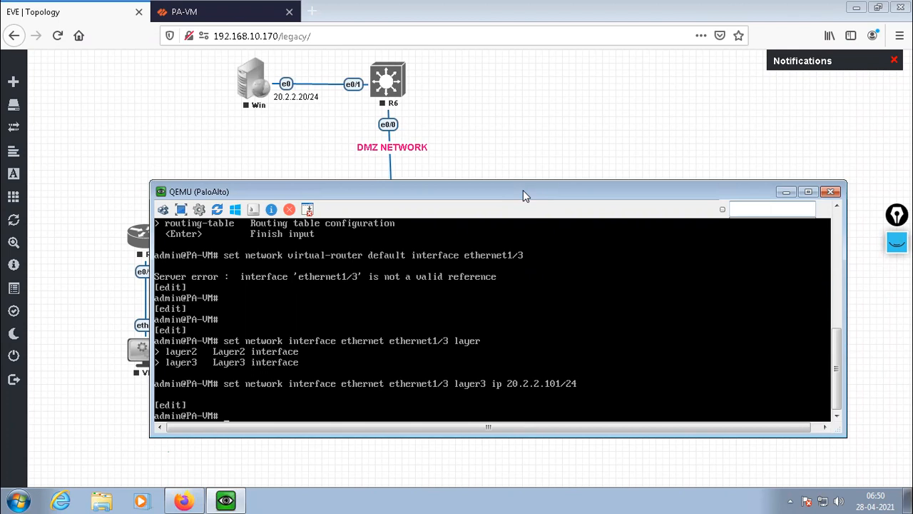
Inspect ethernet1/3's settings in the PA-VM web interface, close them without changes, and return to the QEMU console.
left_click(222, 12)
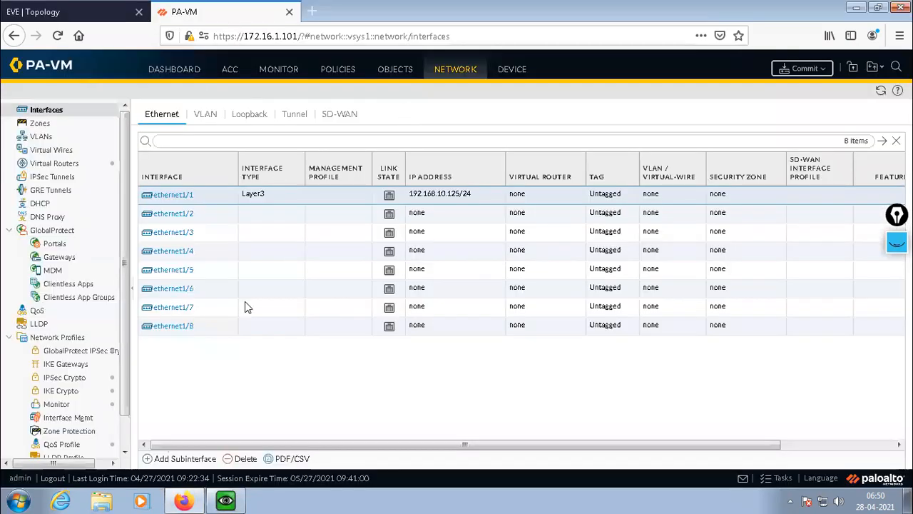
left_click(183, 235)
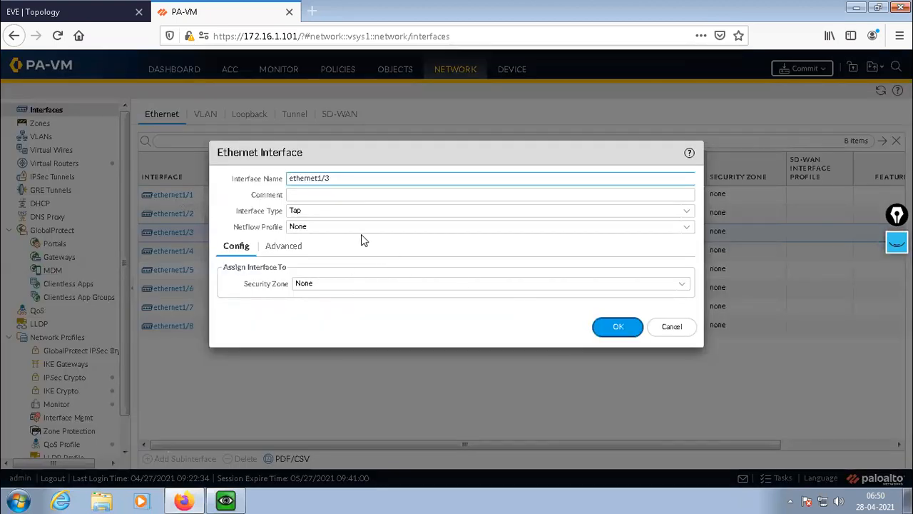
left_click(671, 331)
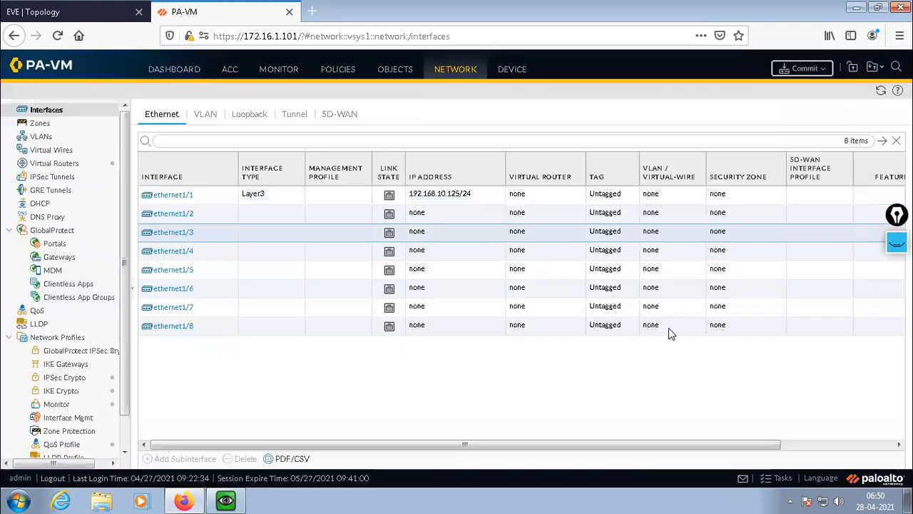
left_click(225, 500)
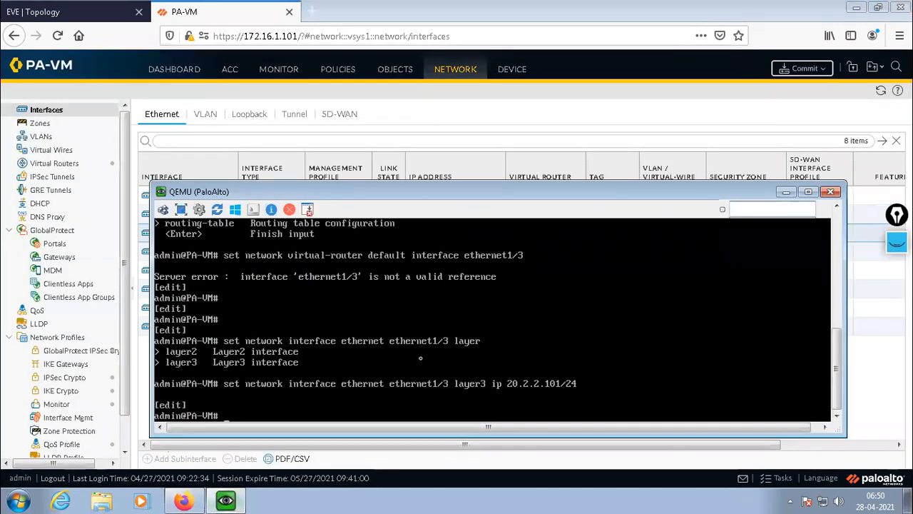
Recall the default virtual-router command for ethernet1/3, list its options and its "protocol" options, and clear the command line.
key("Up")
key("Up")
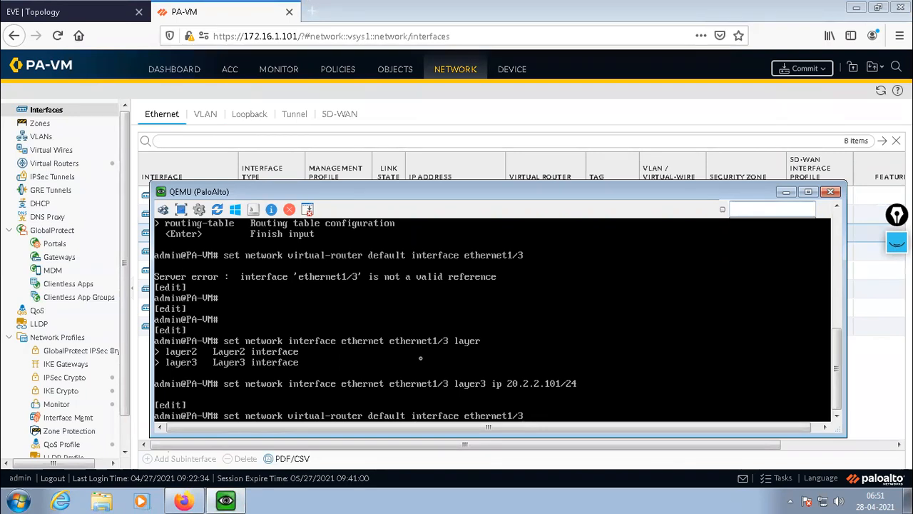
key("question")
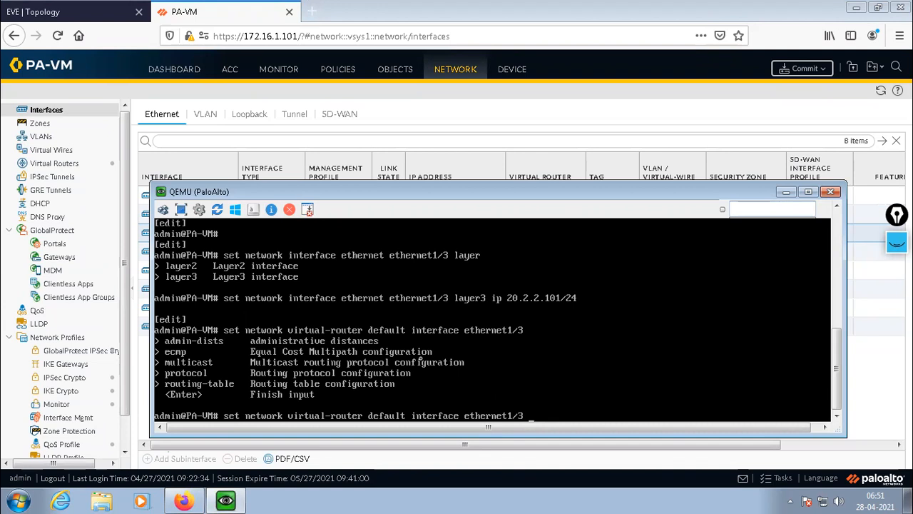
type("protocol")
key("question")
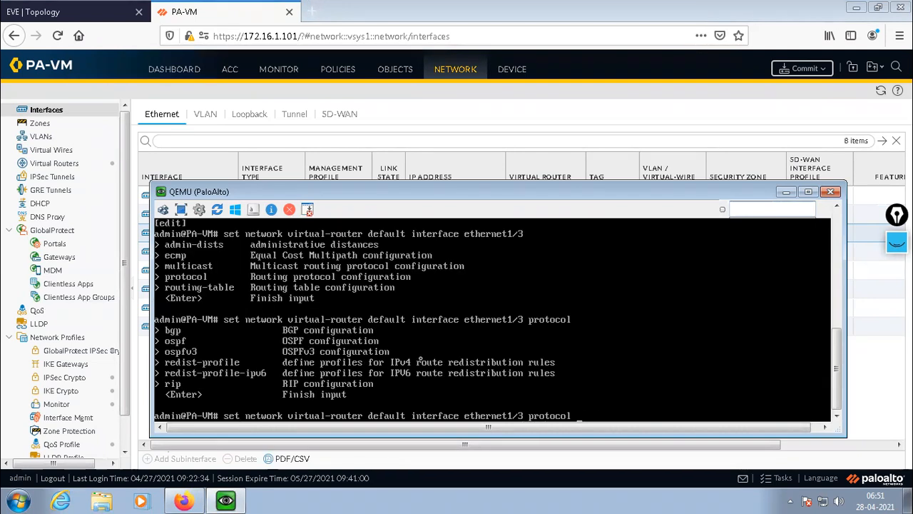
key("BackSpace")
key("BackSpace")
key("BackSpace")
key("BackSpace")
key("BackSpace")
key("BackSpace")
key("BackSpace")
key("BackSpace")
key("BackSpace")
key("BackSpace")
key("BackSpace")
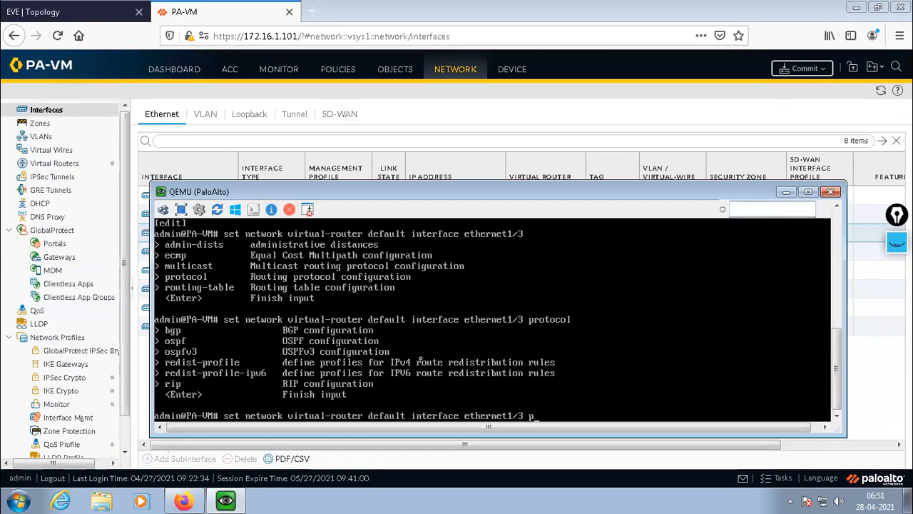
key("BackSpace")
key("BackSpace")
key("BackSpace")
key("BackSpace")
key("BackSpace")
key("BackSpace")
key("BackSpace")
key("BackSpace")
key("BackSpace")
key("BackSpace")
key("BackSpace")
key("BackSpace")
key("BackSpace")
key("BackSpace")
key("BackSpace")
key("BackSpace")
key("BackSpace")
key("BackSpace")
key("BackSpace")
key("BackSpace")
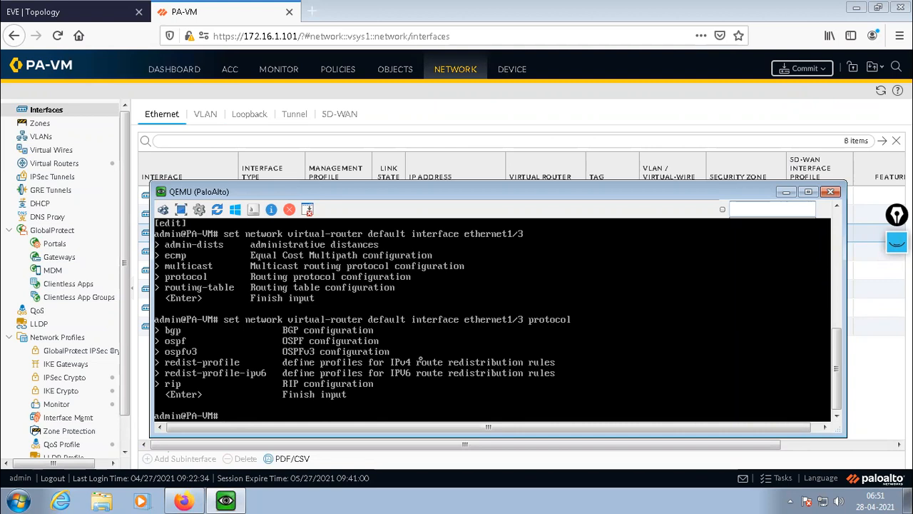
Commit the pending firewall configuration from the command line.
key("Return")
key("Return")
key("Return")
type("commit")
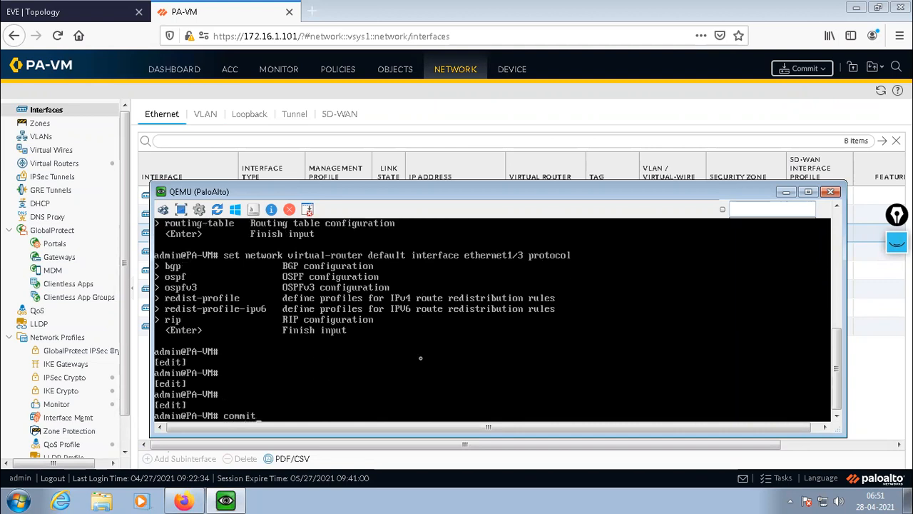
key("Return")
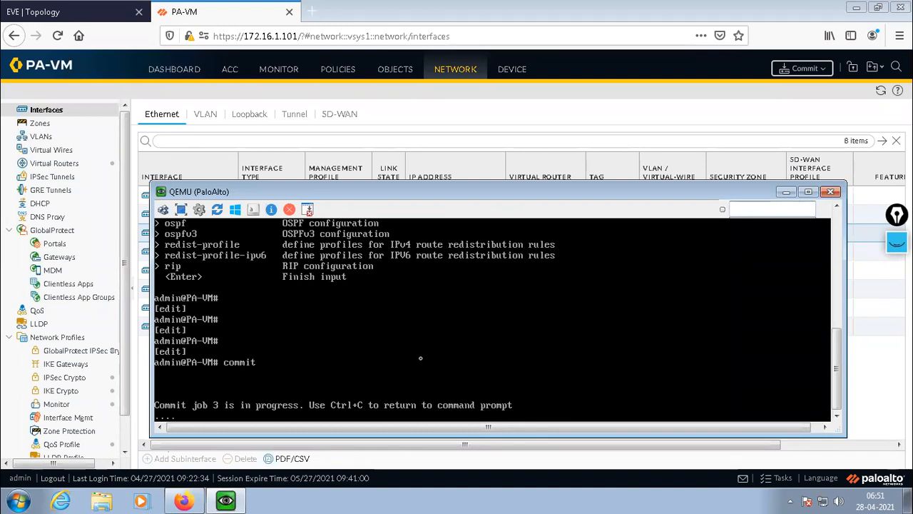
Switch to the PA-VM web interface, open ethernet1/2, and set its interface type to Layer3.
left_click(786, 192)
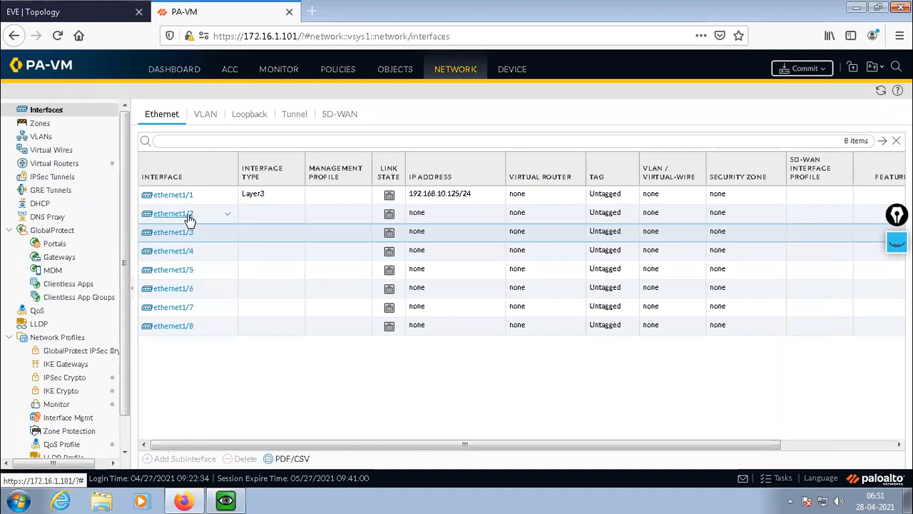
left_click(34, 10)
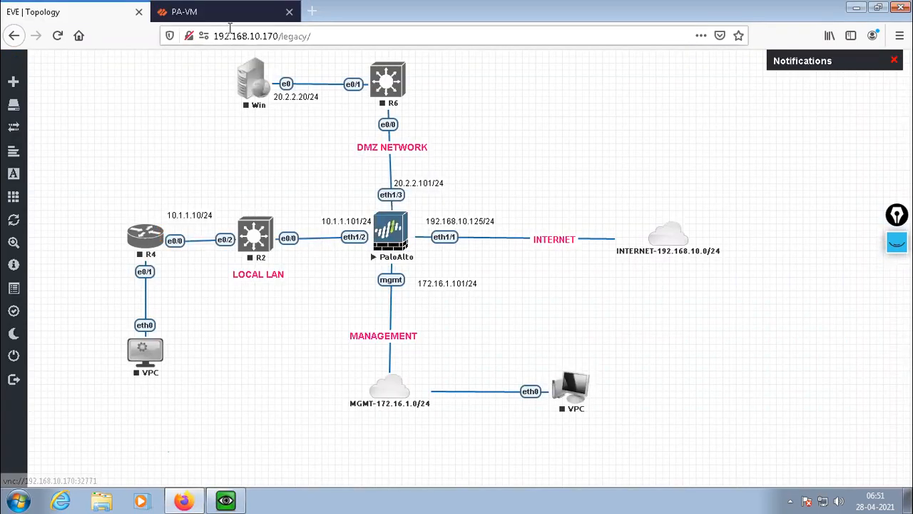
left_click(184, 11)
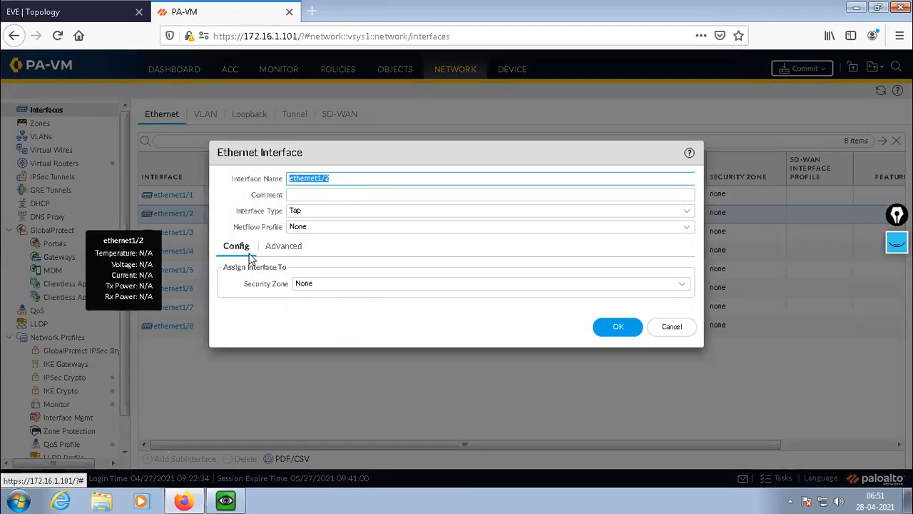
left_click(345, 211)
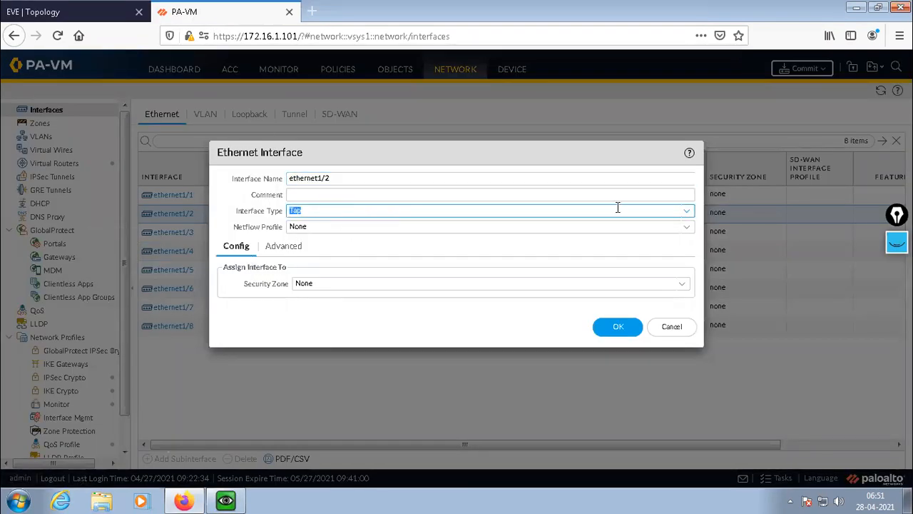
left_click(685, 213)
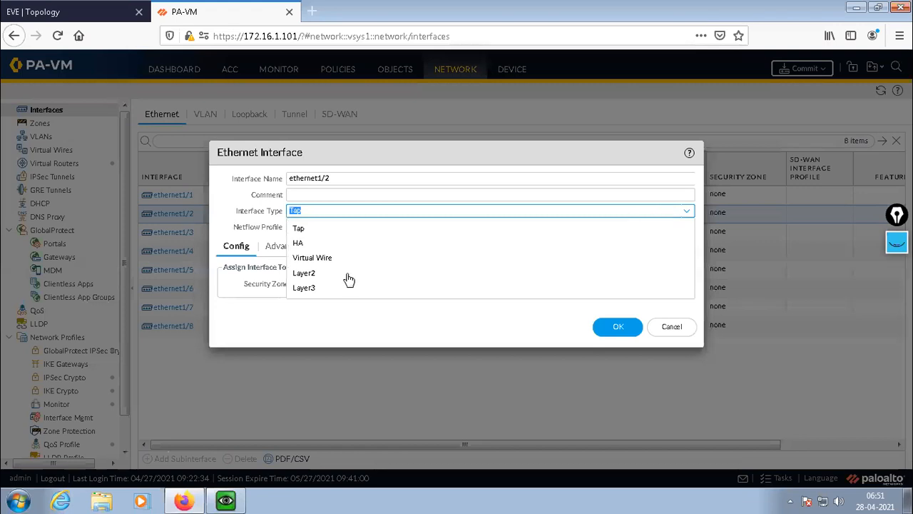
left_click(311, 289)
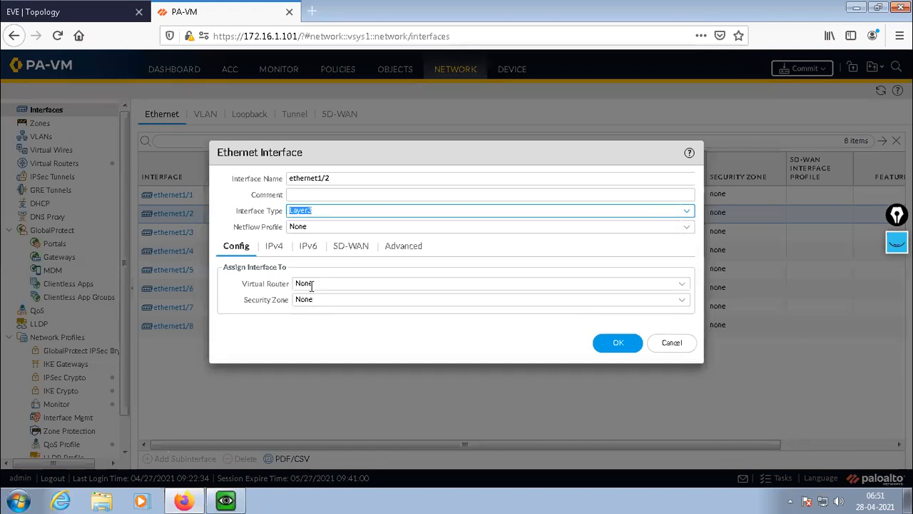
Add the static IPv4 address 10.1.1.101/24 to ethernet1/2.
left_click(274, 247)
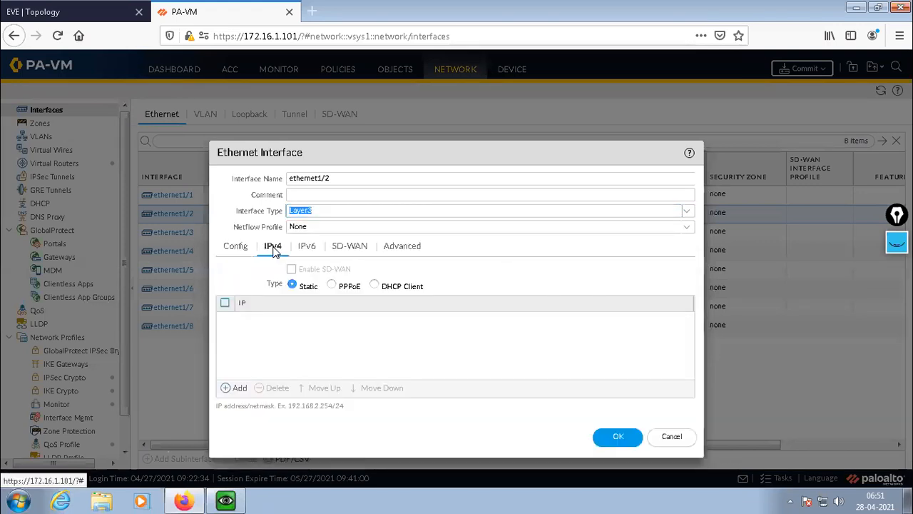
left_click(230, 389)
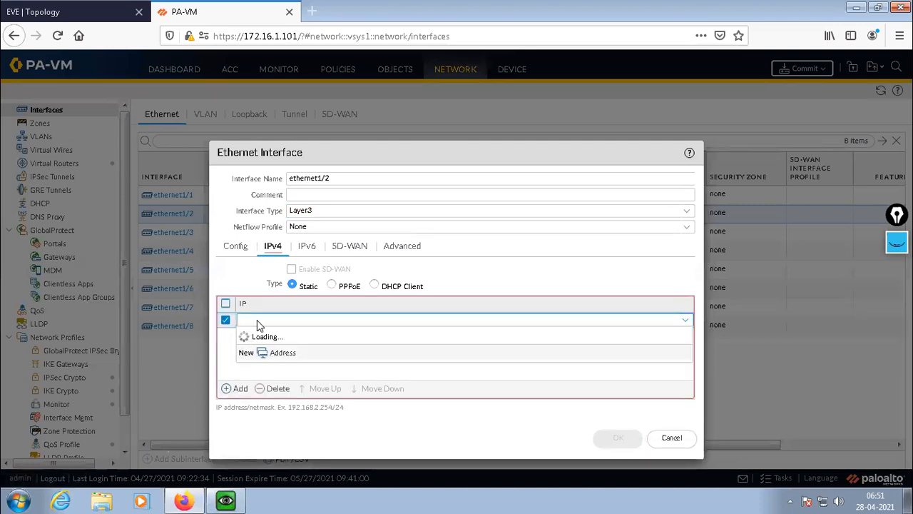
type("10.1.1")
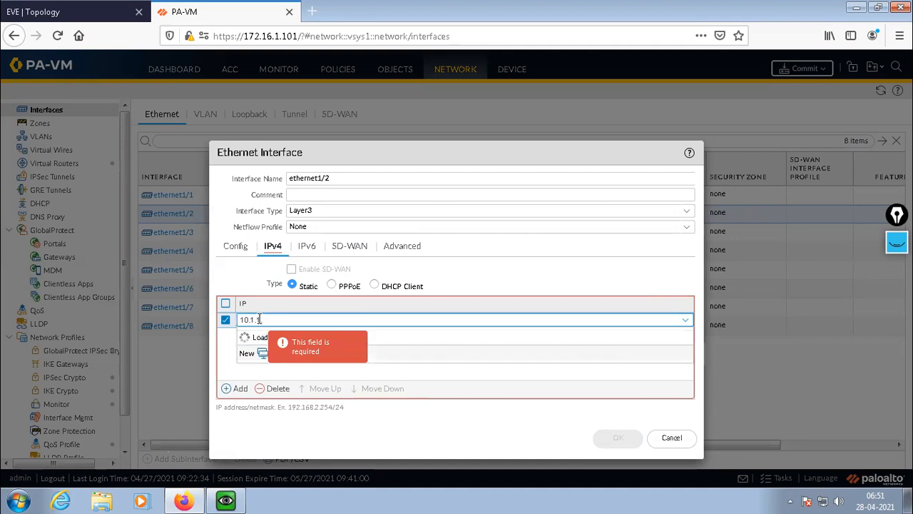
type(".101/24")
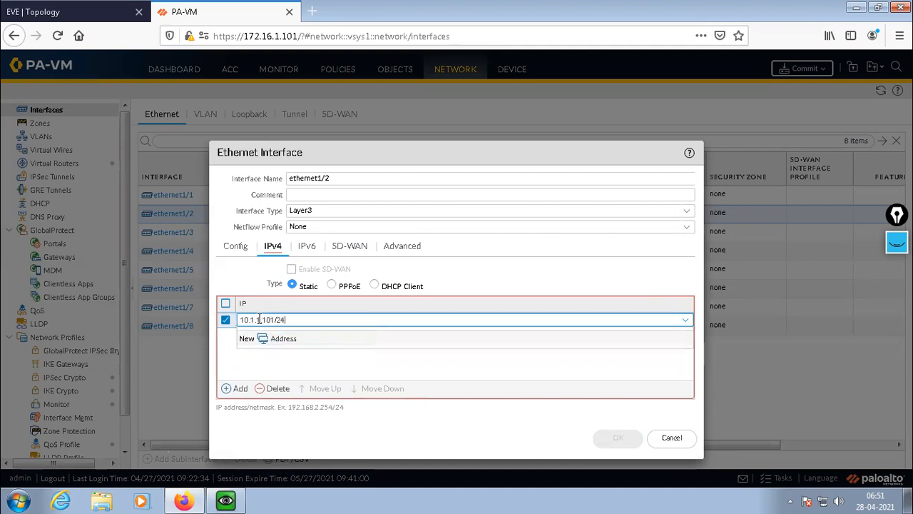
left_click(350, 372)
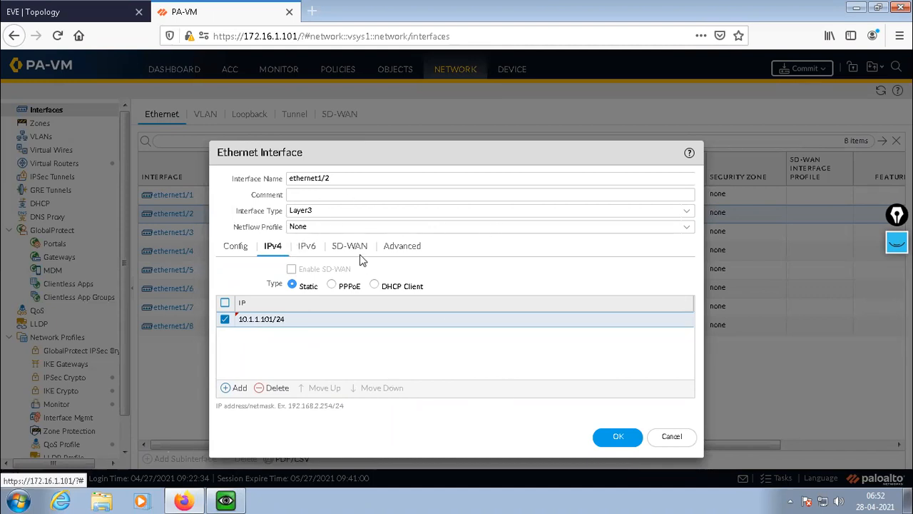
Enter the comment "Local LAN" for ethernet1/2 and save the interface settings.
left_click(429, 197)
type("Local")
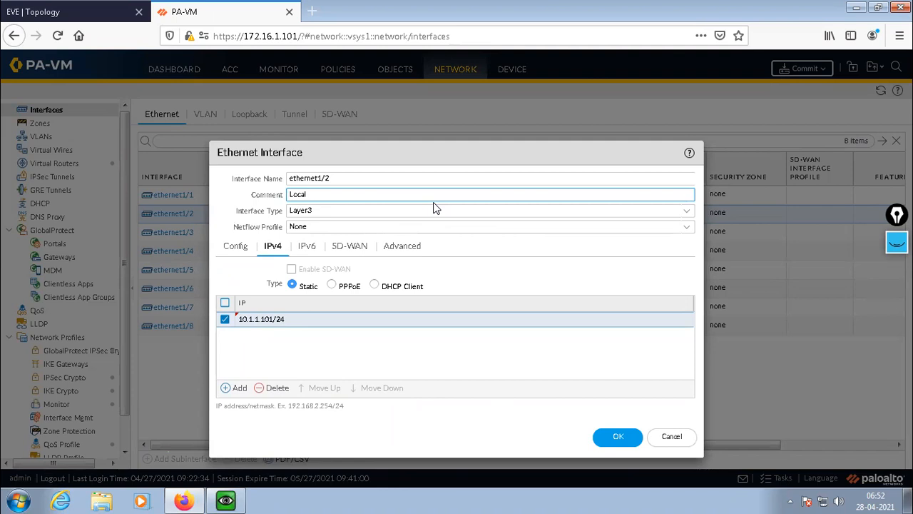
type(" LAN")
left_click(619, 437)
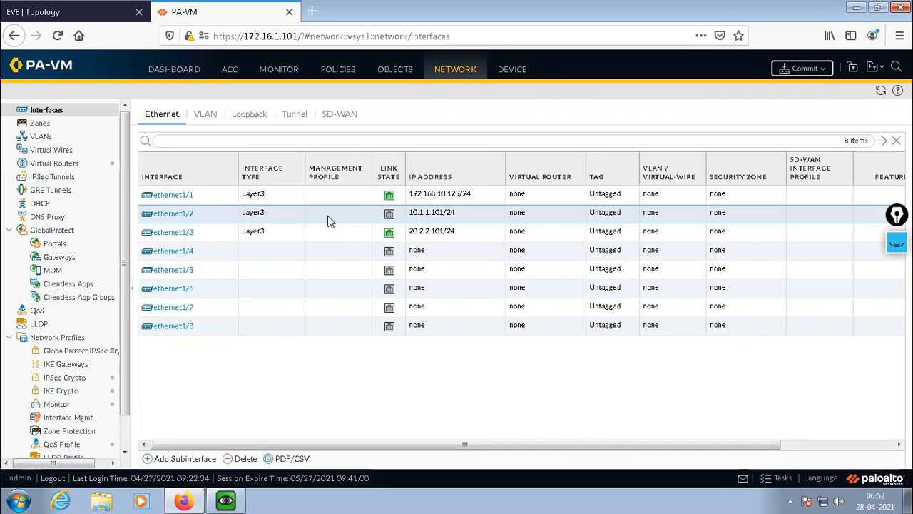
Preview the pending commit changes with 10 lines of context and compare the running and candidate configurations for ethernet1/2.
left_click(805, 68)
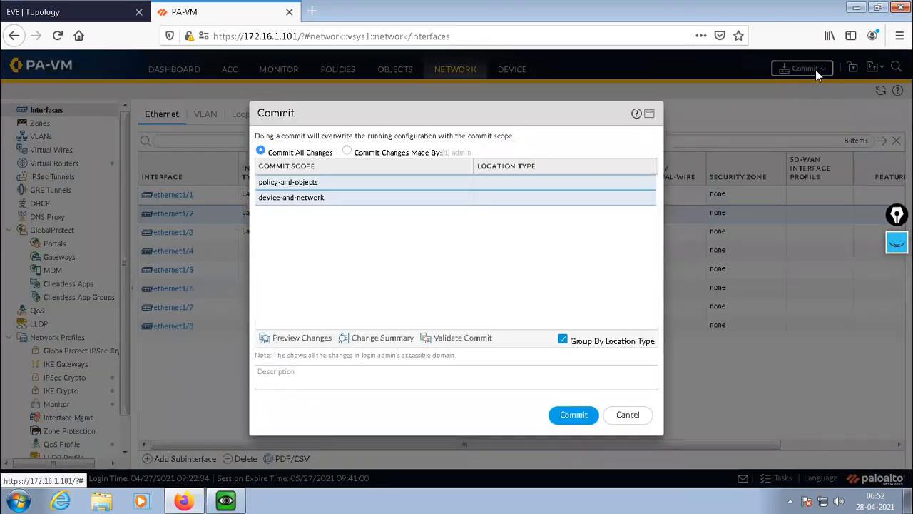
left_click(300, 340)
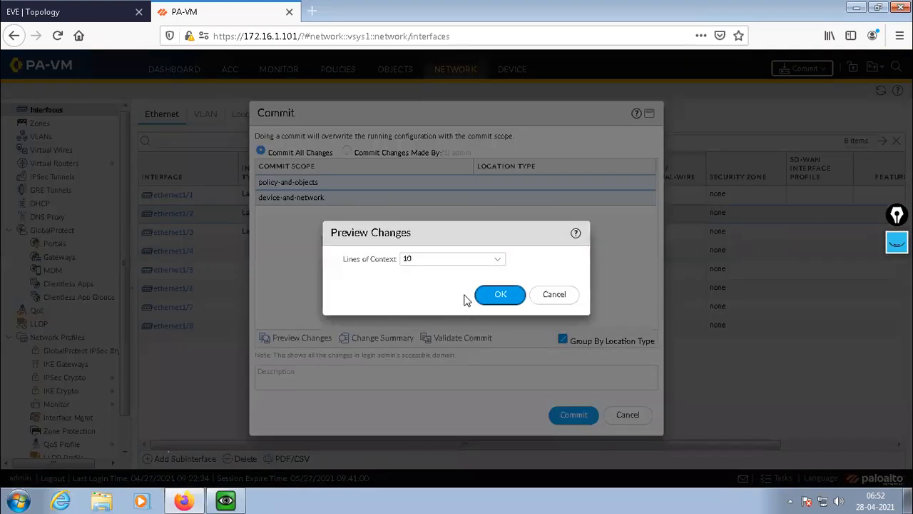
left_click(500, 294)
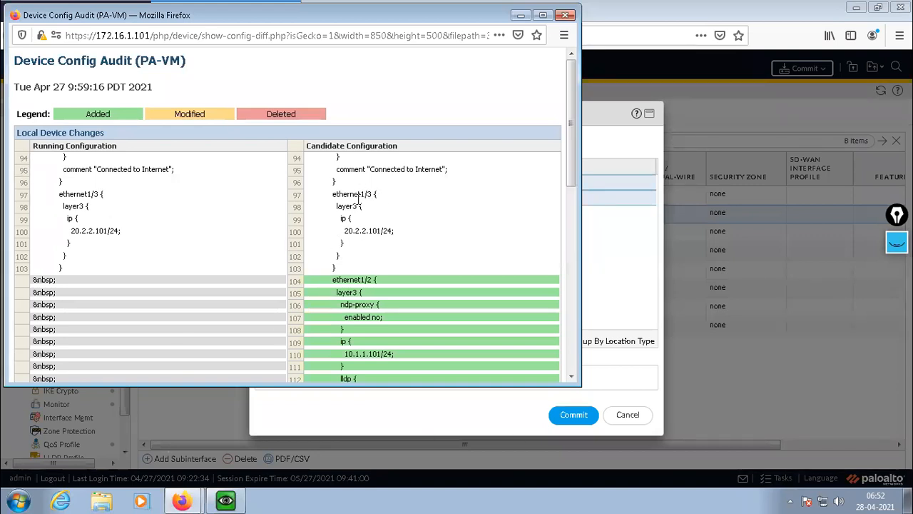
scroll(371, 253, "down", 1)
scroll(370, 251, "down", 5)
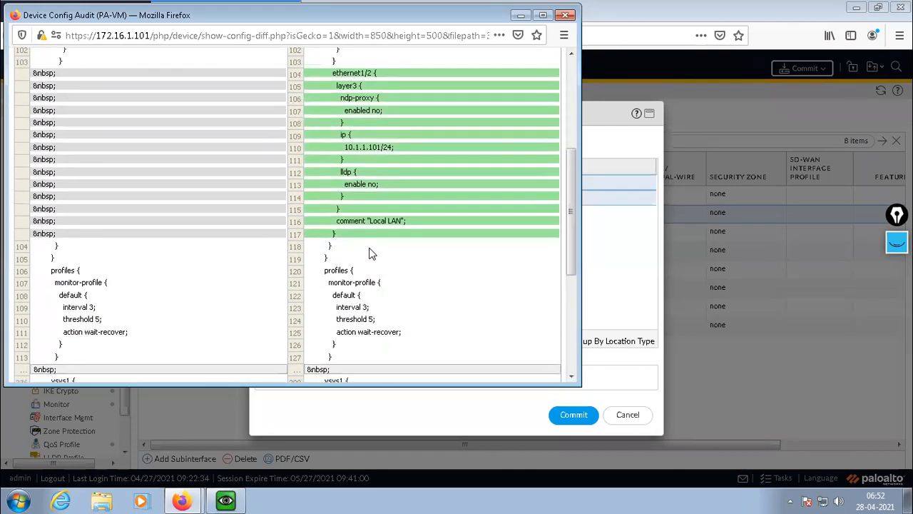
scroll(377, 235, "up", 2)
scroll(403, 218, "up", 4)
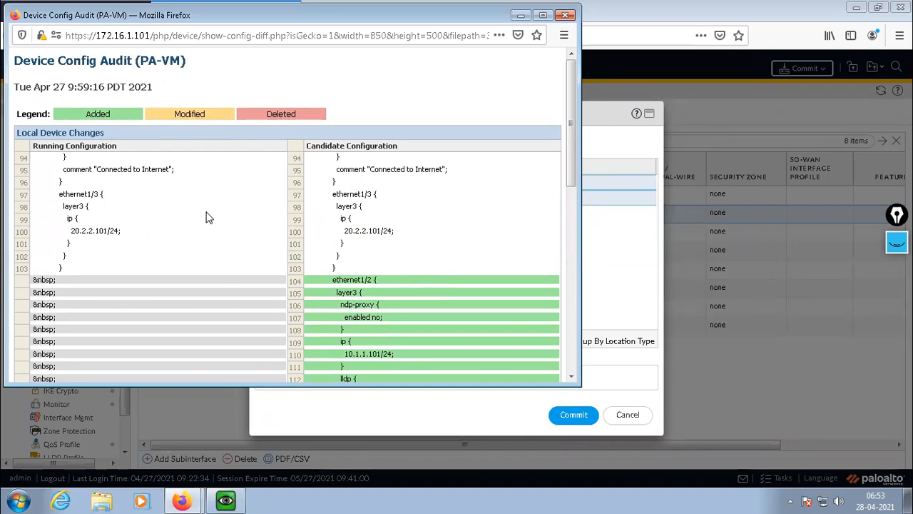
left_click_drag(340, 169, 375, 169)
left_click(170, 244)
scroll(273, 240, "down", 10)
scroll(273, 241, "up", 12)
Close the Device Config Audit window and commit all pending changes to the firewall.
left_click_drag(211, 15, 247, 103)
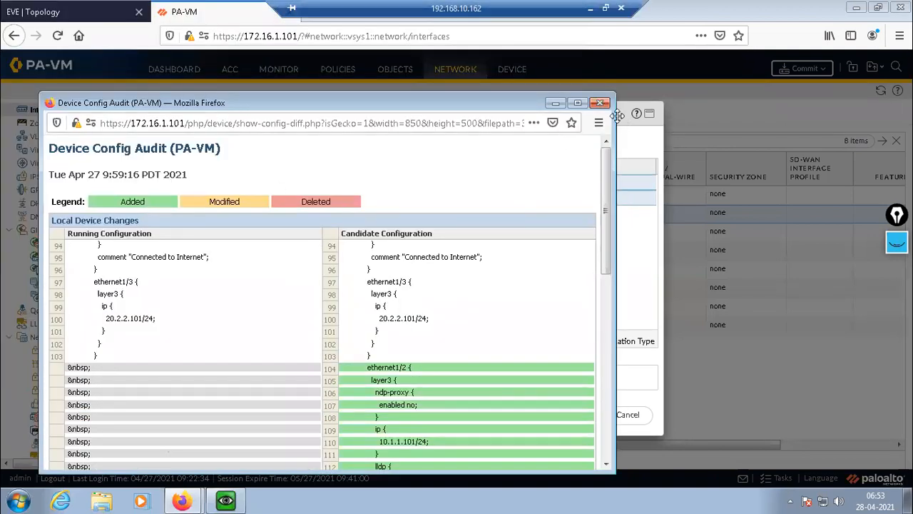
left_click(600, 102)
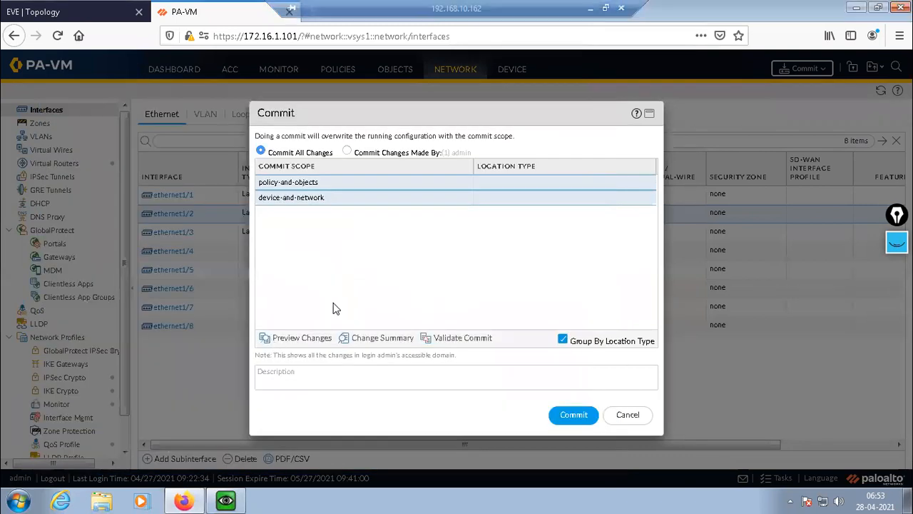
left_click(567, 418)
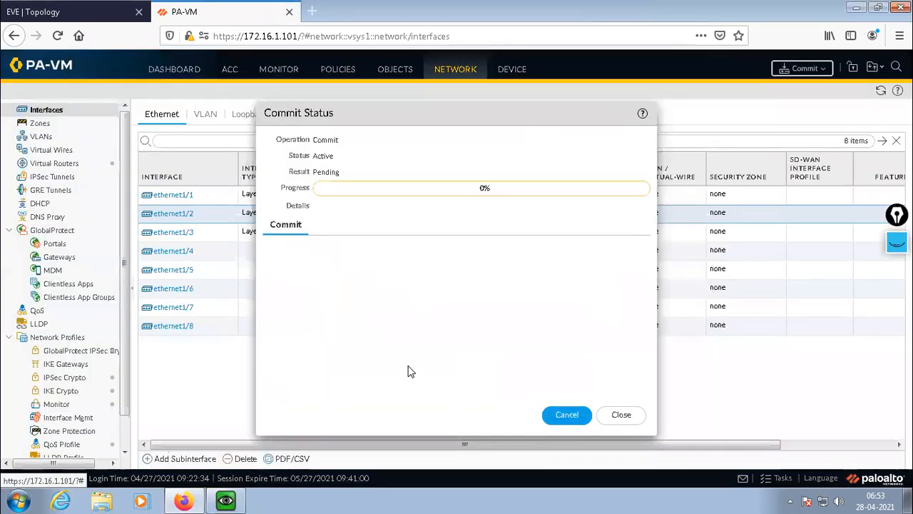
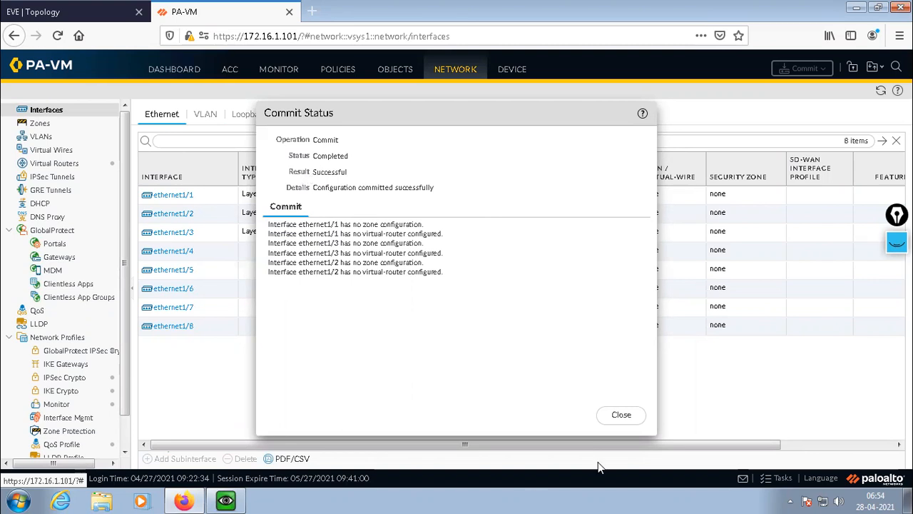
Dismiss the commit status, switch to the PaloAlto QEMU console and exit configuration mode.
left_click(630, 416)
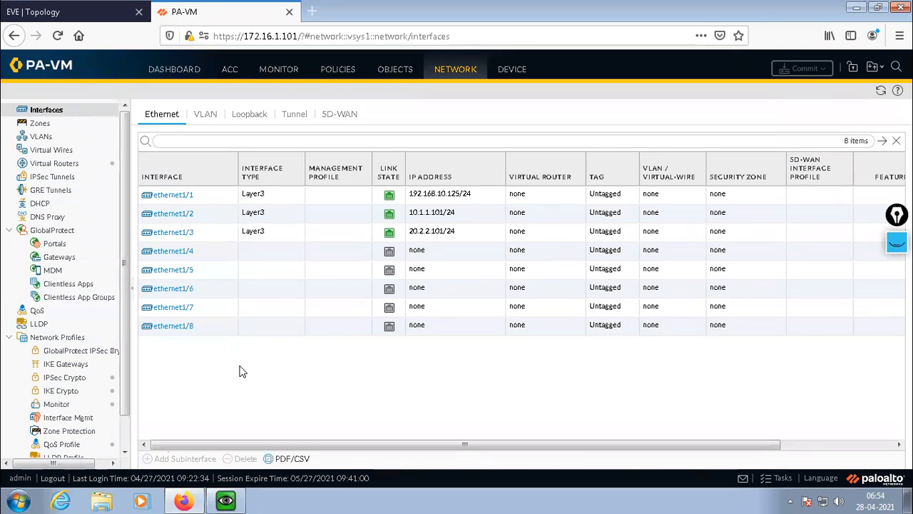
left_click(226, 501)
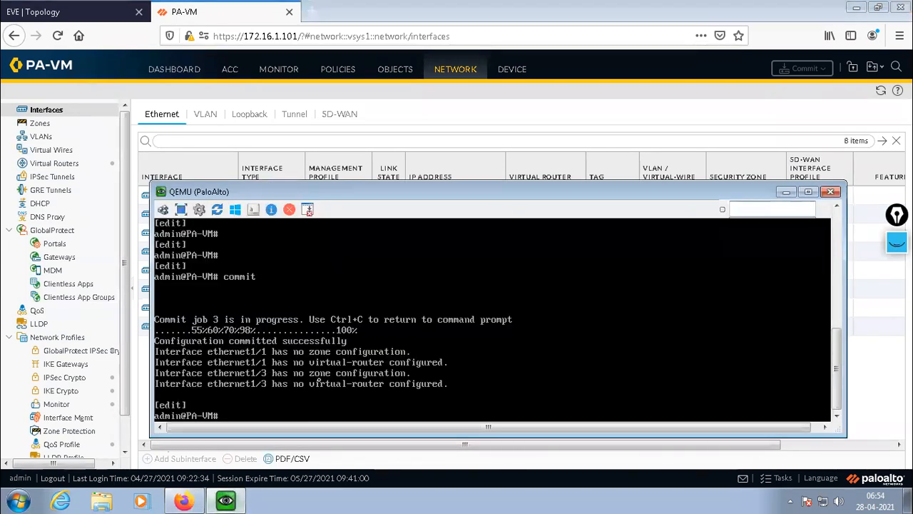
key("Return")
key("Return")
key("Return")
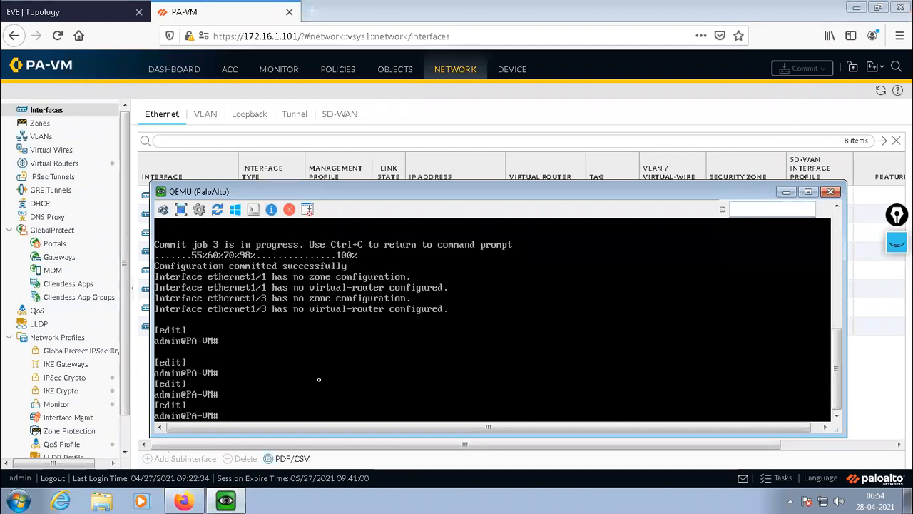
type("exit")
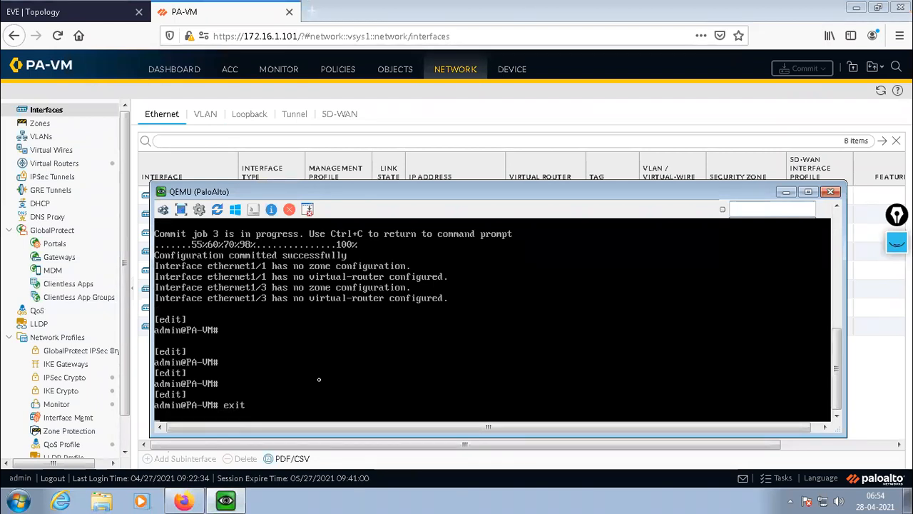
key("Return")
key("Return")
Ping host 8.8.8.8 from the firewall's operational prompt, stop the ping and minimize the console.
type("ping hpst")
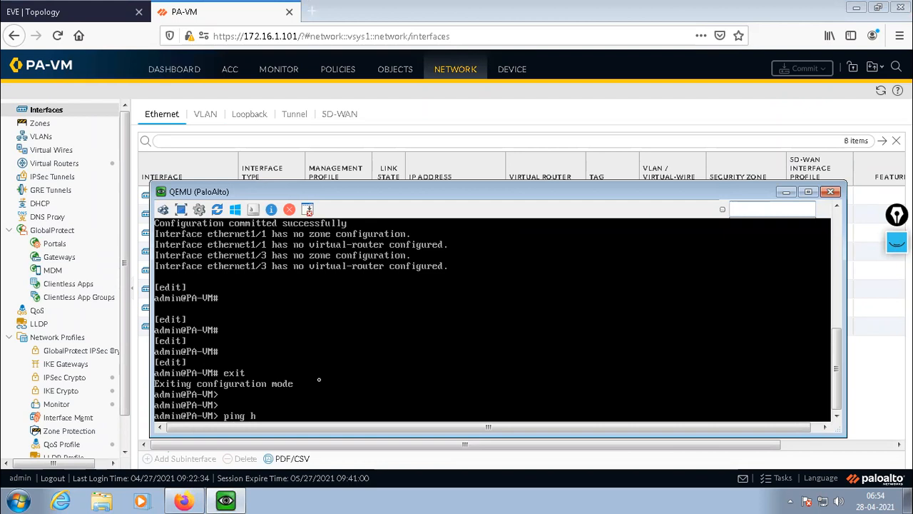
key("BackSpace")
key("BackSpace")
key("BackSpace")
key("BackSpace")
type("host 8.8.8.8")
key("Return")
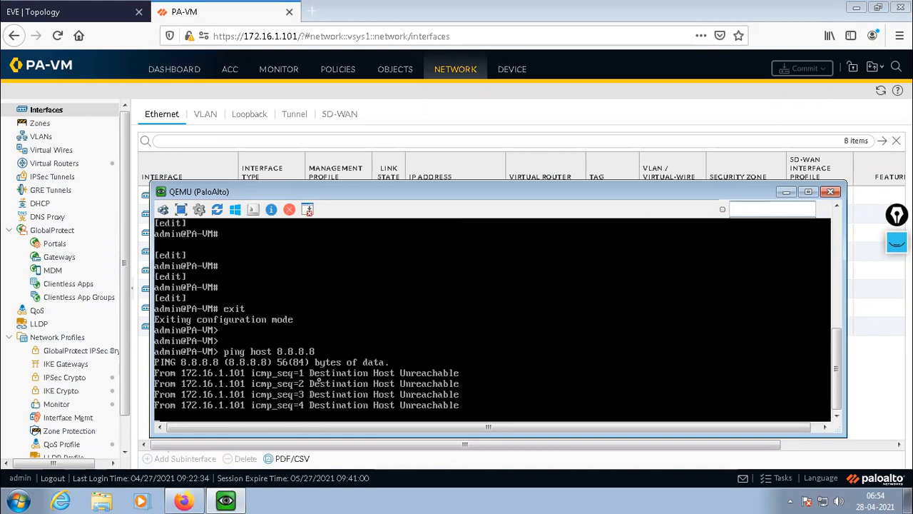
key("ctrl+c")
key("Return")
key("Return")
key("Return")
key("Return")
key("Return")
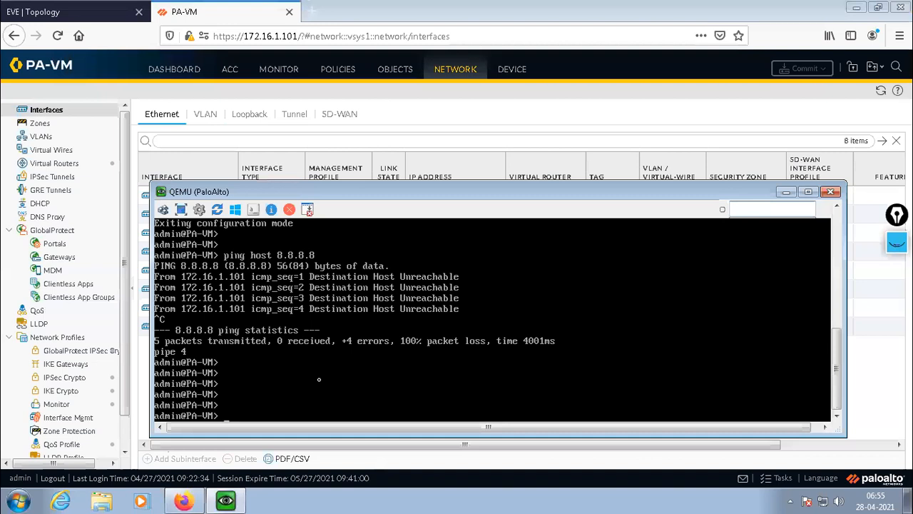
left_click(785, 191)
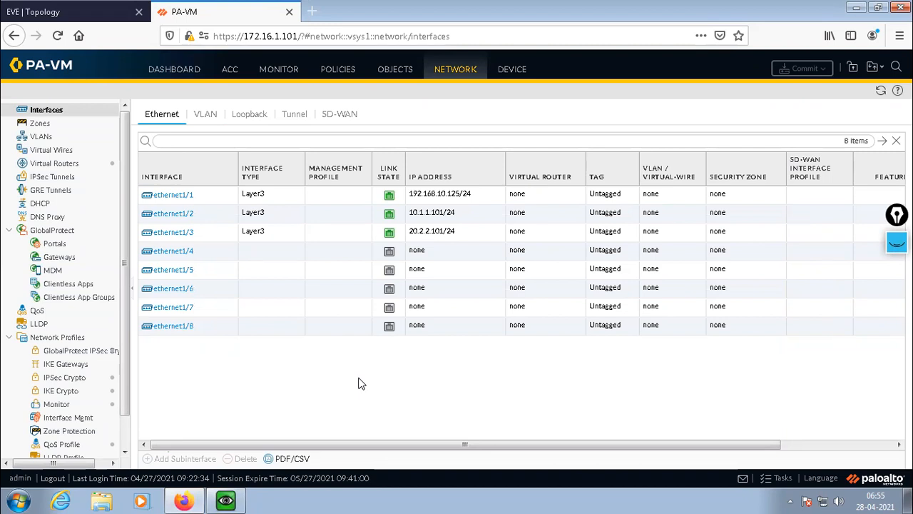
Start a new virtual router in the network settings and show its IPv4 static routes.
left_click(455, 72)
left_click(45, 165)
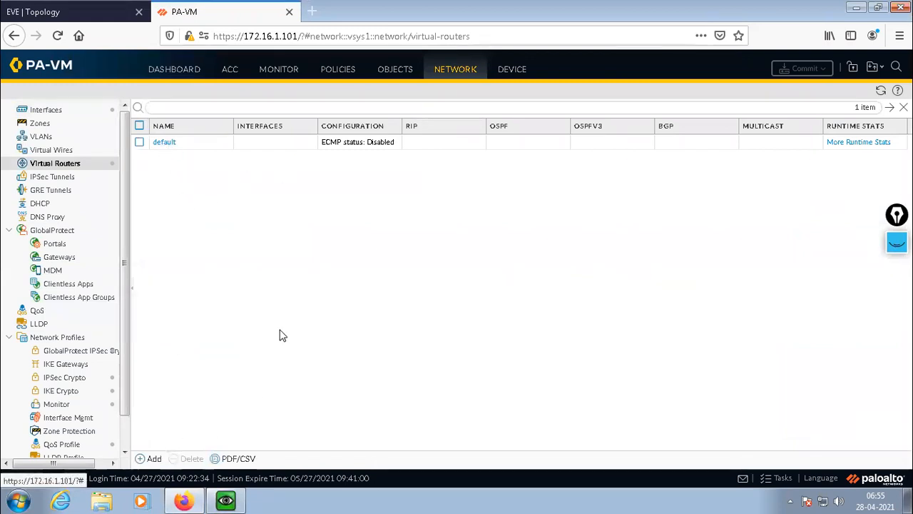
left_click(151, 459)
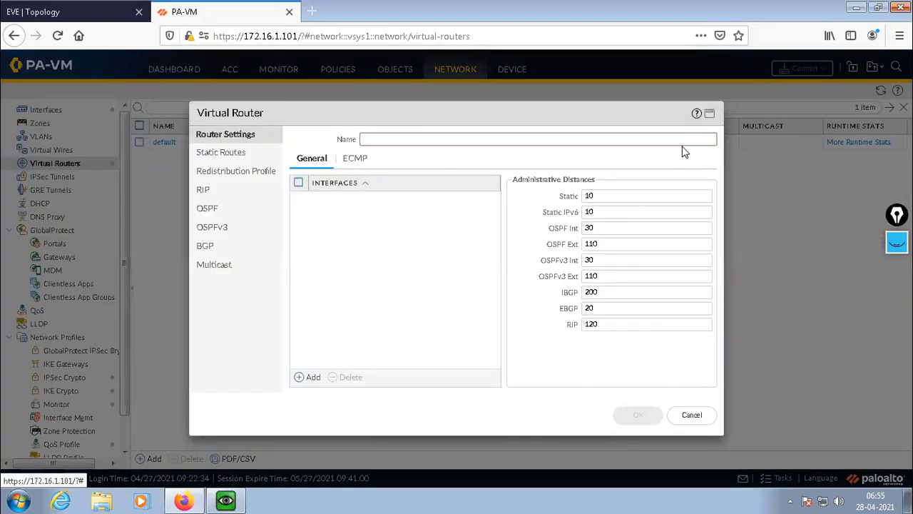
left_click(697, 417)
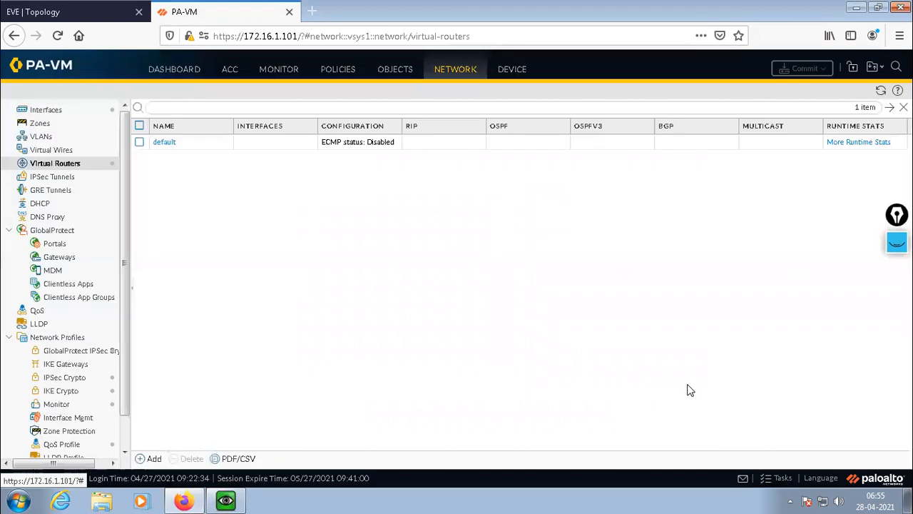
left_click(150, 459)
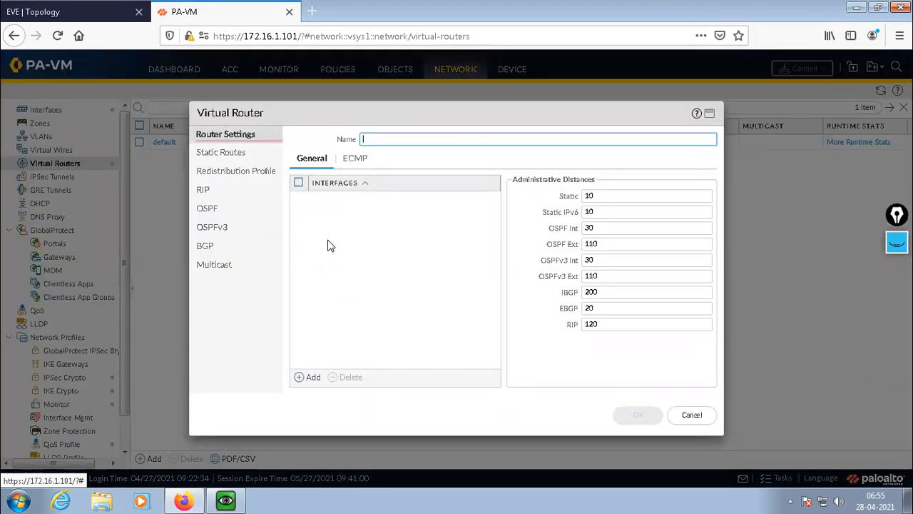
left_click(227, 158)
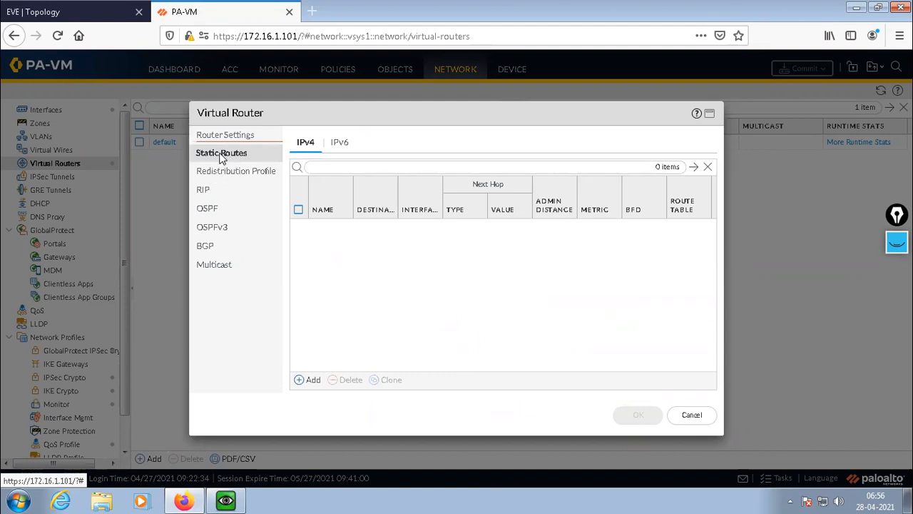
left_click(226, 135)
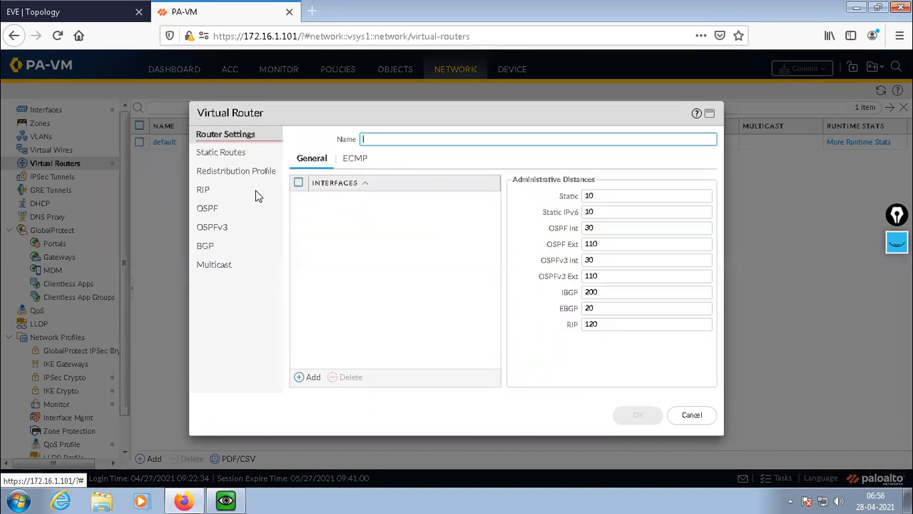
left_click(212, 153)
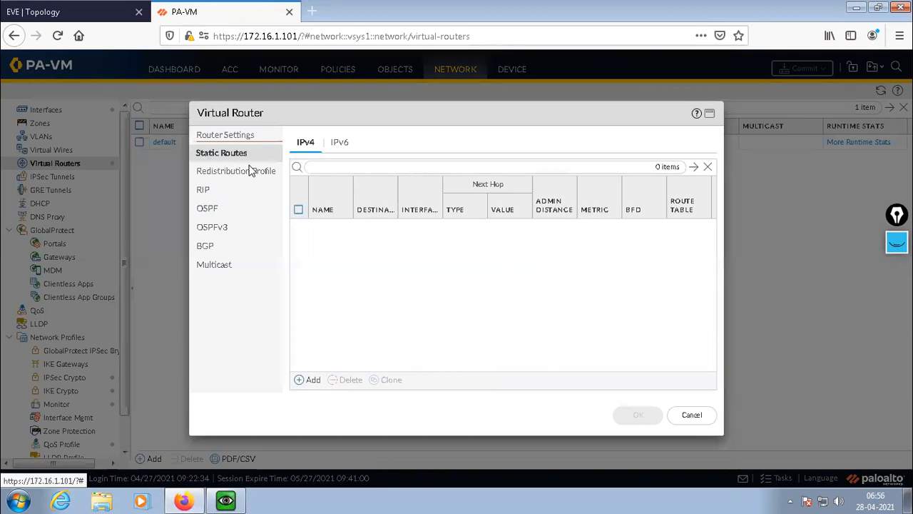
Add an IPv4 static route named ST-ROUTE with destination 0.0.0.0/0.
left_click(308, 381)
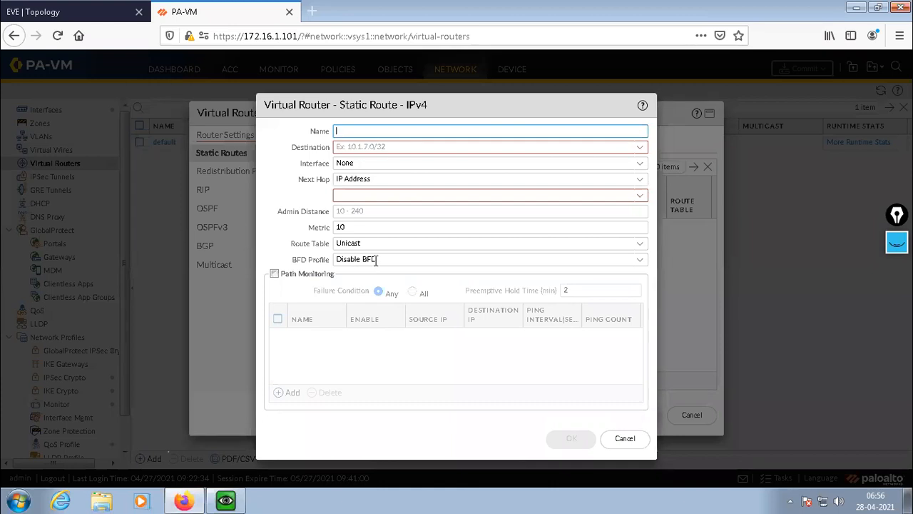
type("ST-ROUTE")
left_click(385, 148)
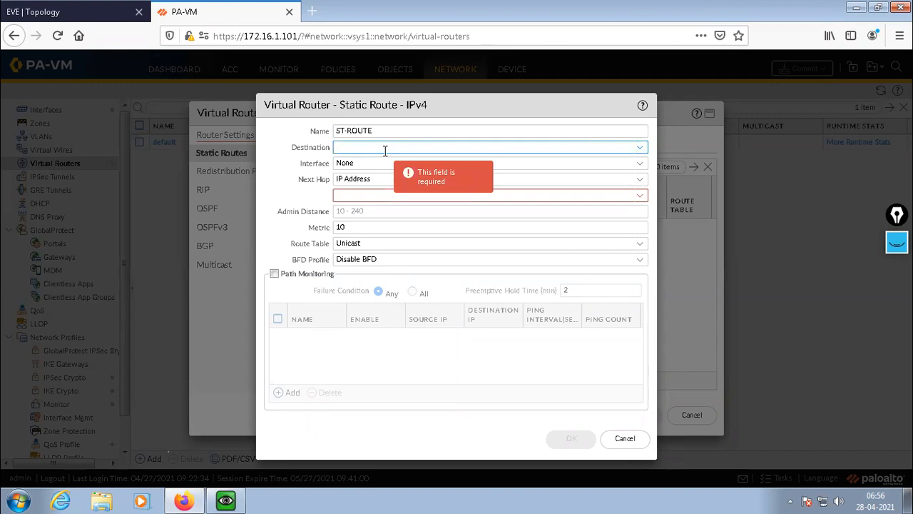
type("0.0.0.0/0")
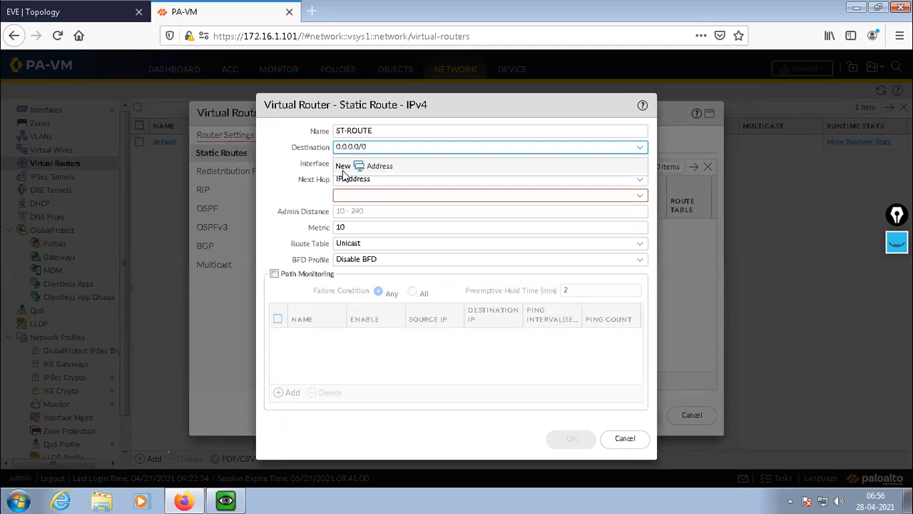
Check the firewall's Internet-facing interface in the EVE topology and examine the interface choices offered for the static route.
left_click(80, 13)
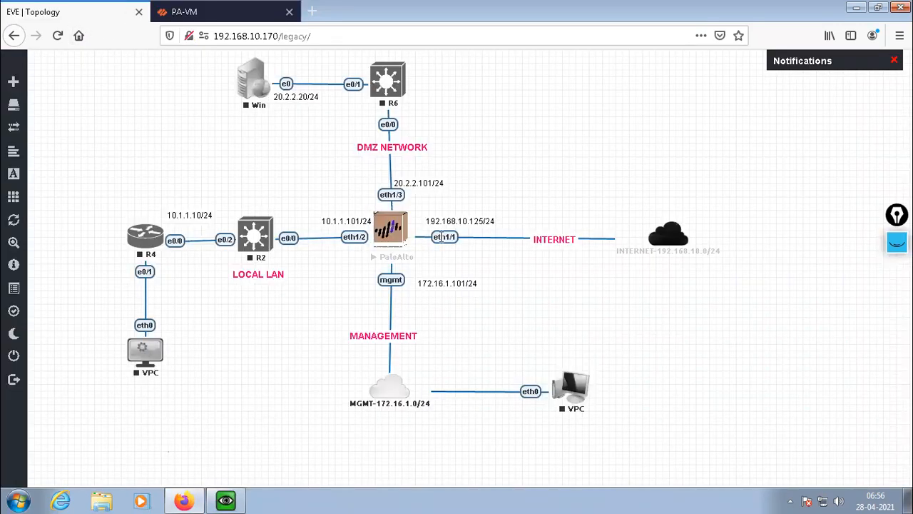
left_click(234, 14)
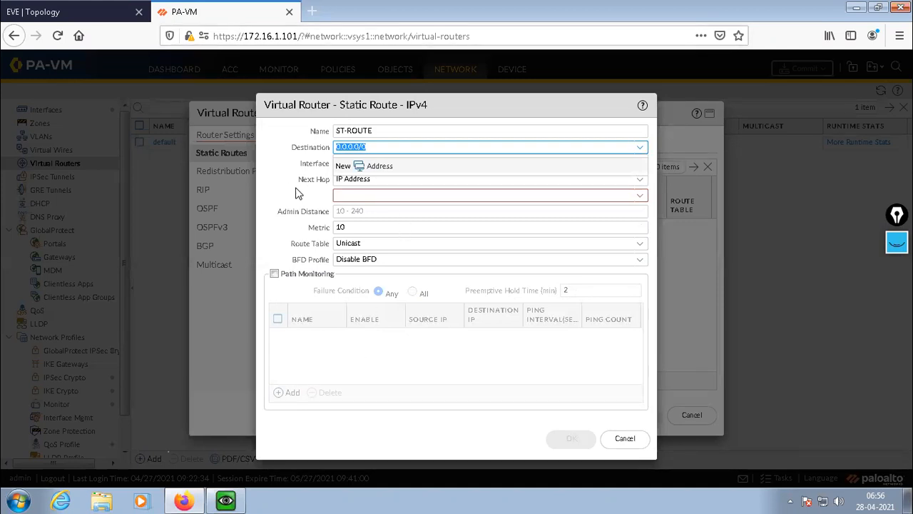
left_click(317, 164)
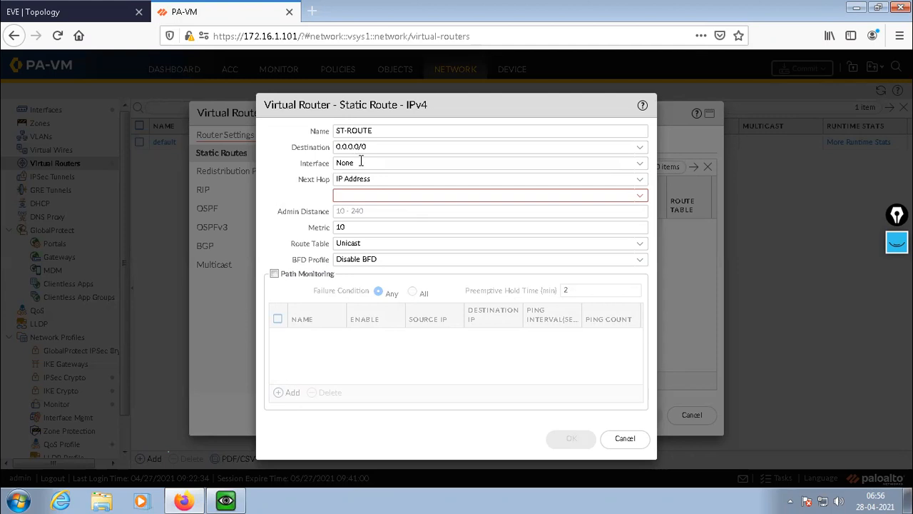
left_click(643, 165)
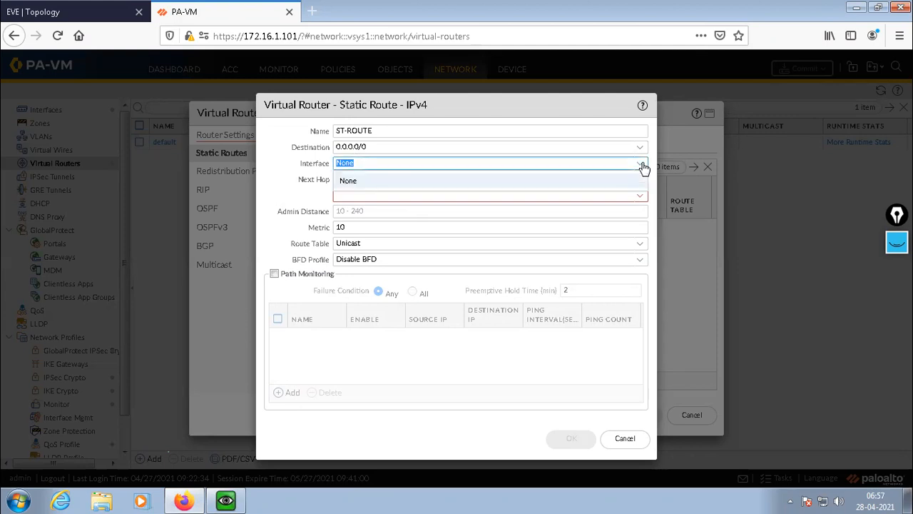
left_click(643, 166)
left_click(643, 166)
key("Tab")
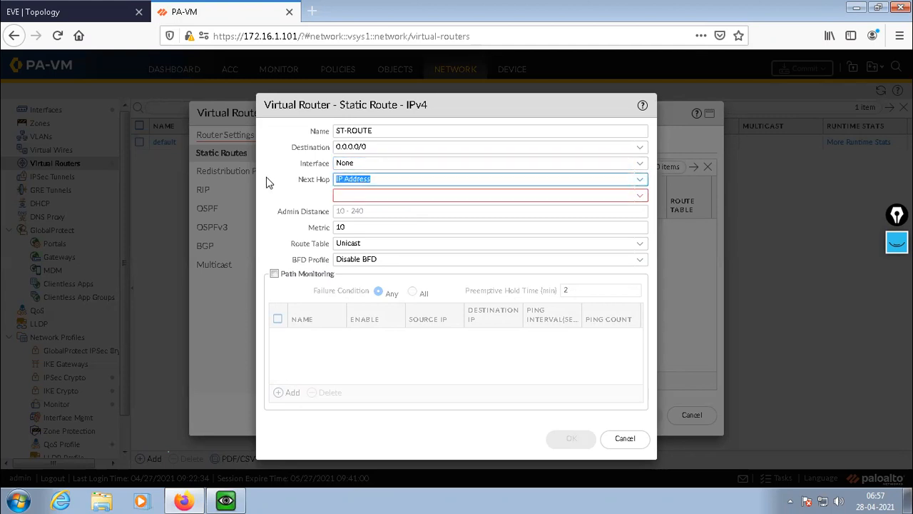
left_click(361, 163)
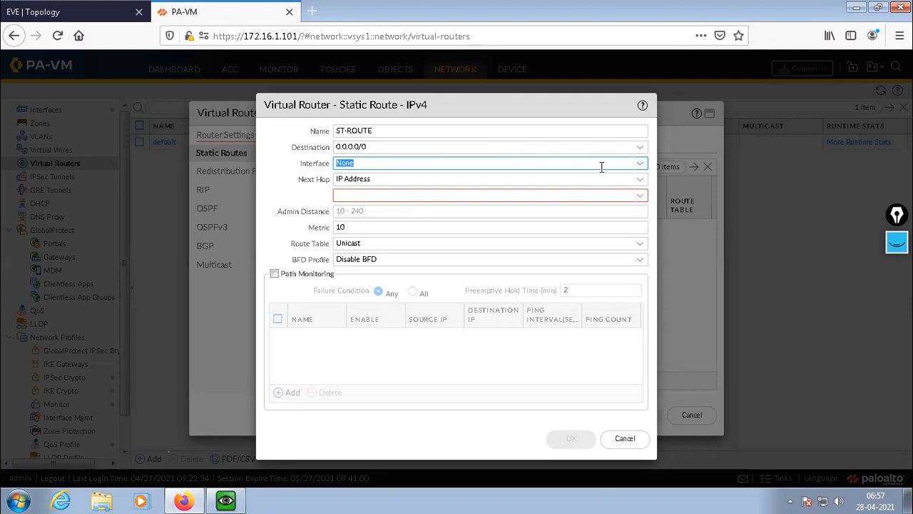
left_click(640, 166)
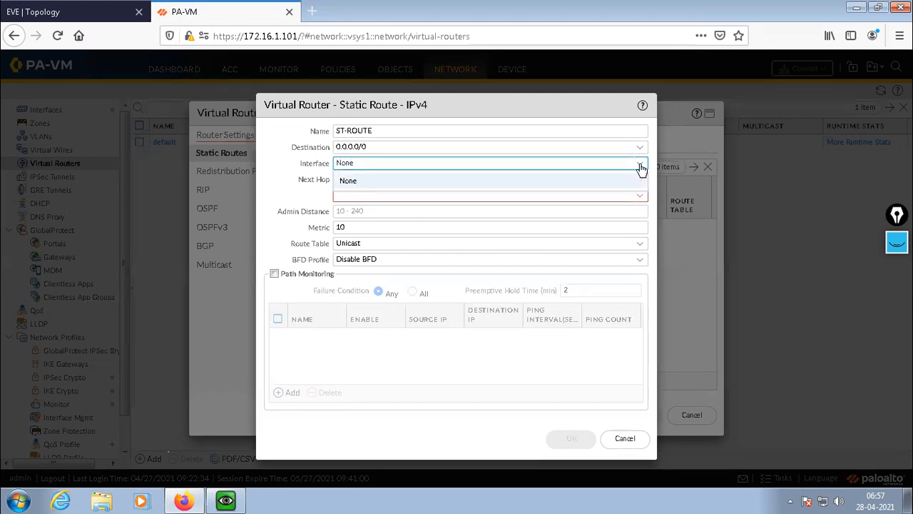
left_click(622, 180)
left_click(287, 194)
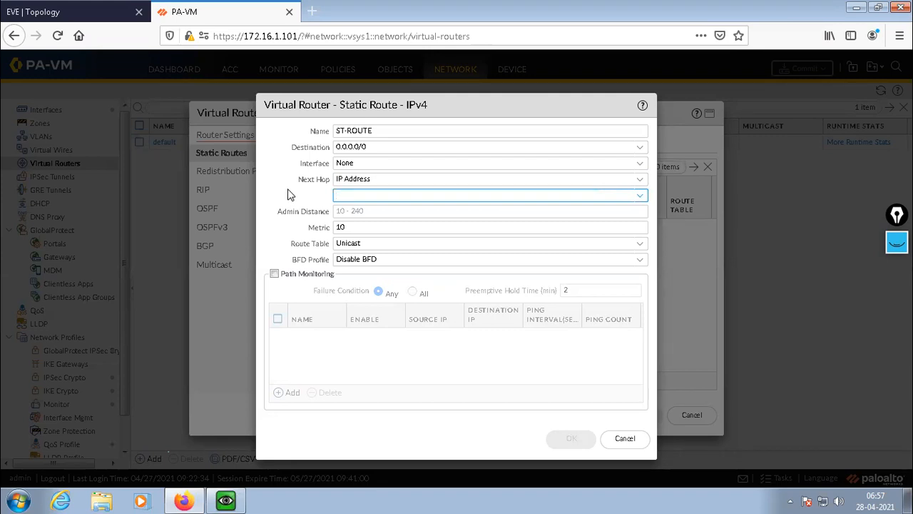
Set the static route's next hop to the IP address 192.168.10.199.
left_click(419, 180)
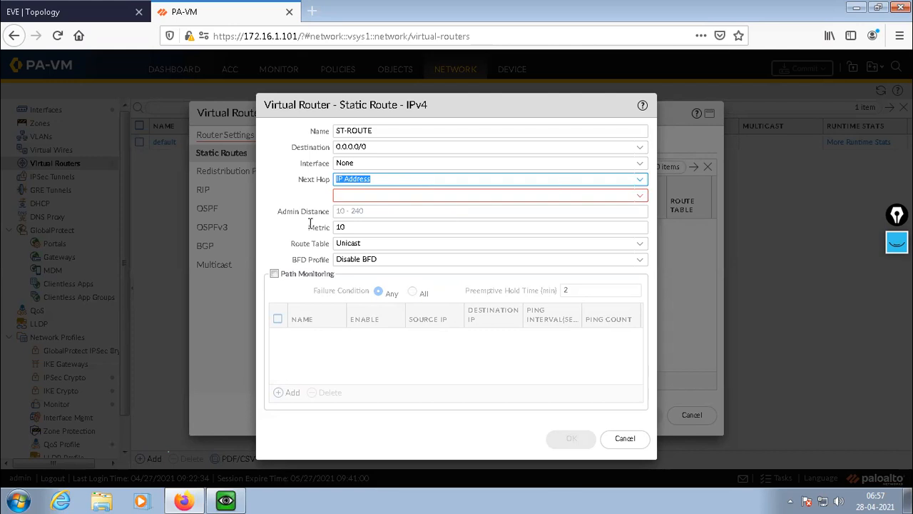
left_click(351, 196)
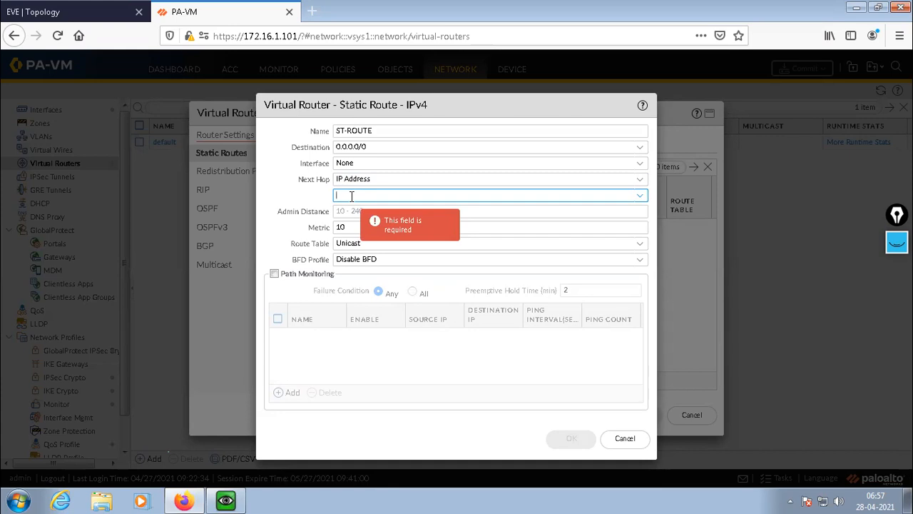
type("192.")
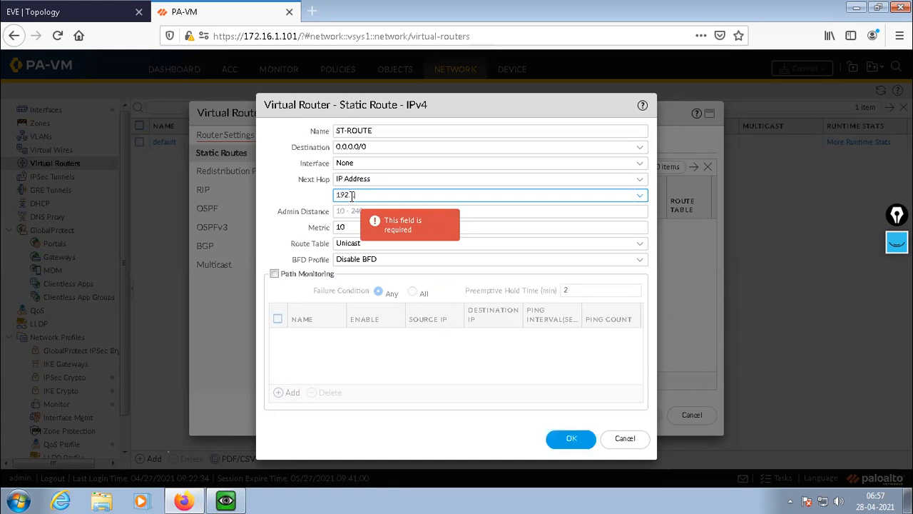
type("168.10.199")
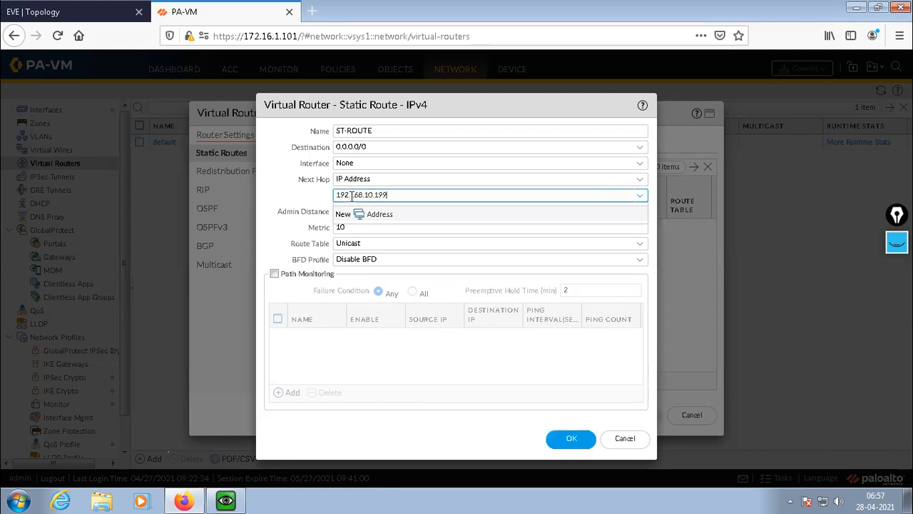
left_click(292, 195)
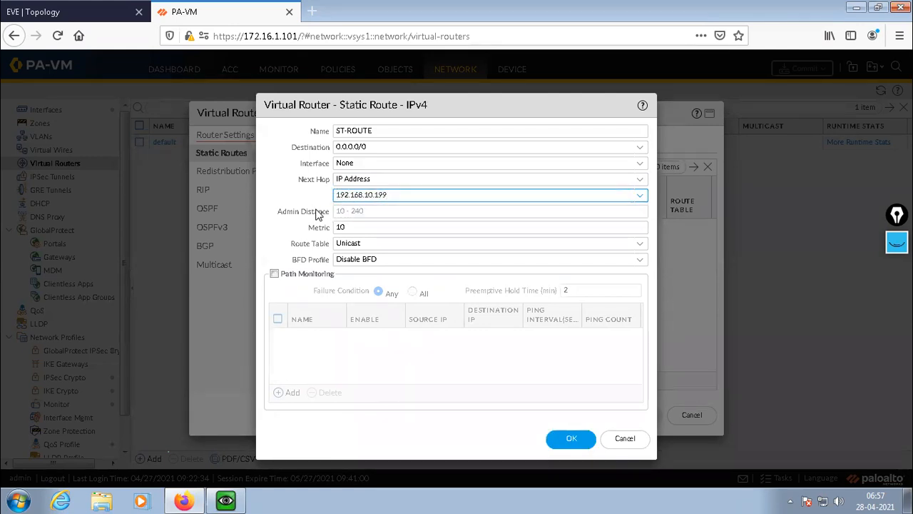
left_click(291, 244)
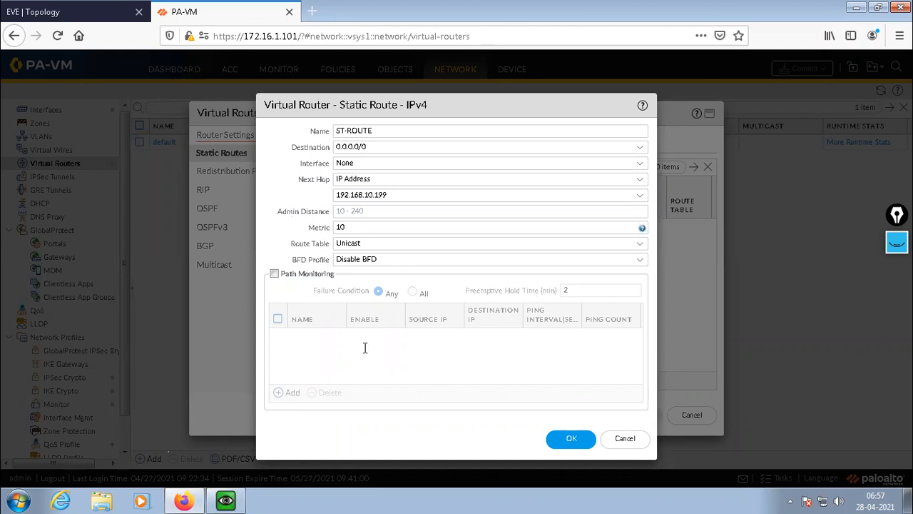
Recheck the interface choices for ST-ROUTE and select None.
left_click(636, 166)
left_click(636, 167)
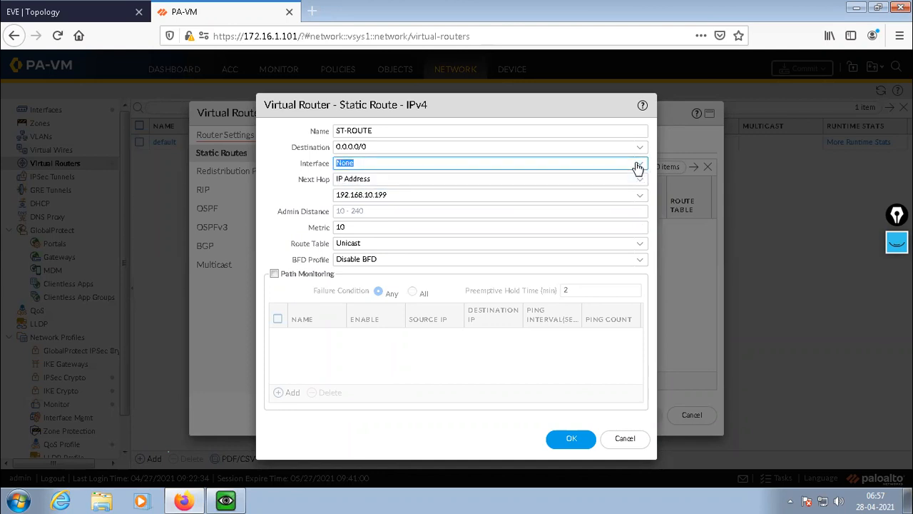
left_click(636, 164)
left_click(352, 184)
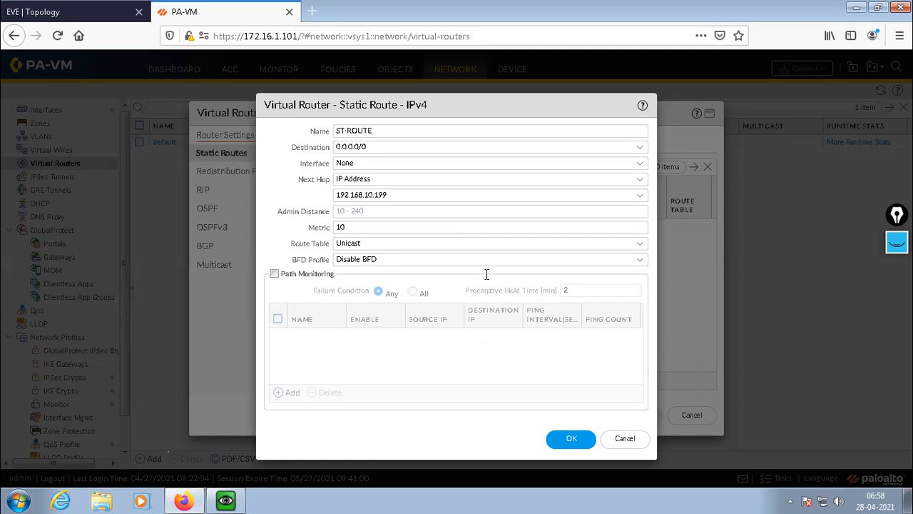
Accept ST-ROUTE, review it in the new virtual router's static route list, and discard that virtual router.
left_click(570, 440)
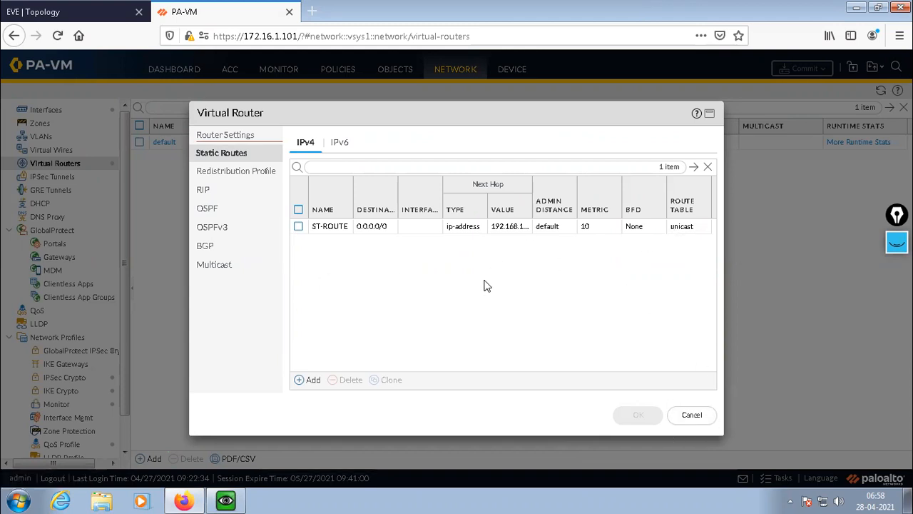
left_click(710, 114)
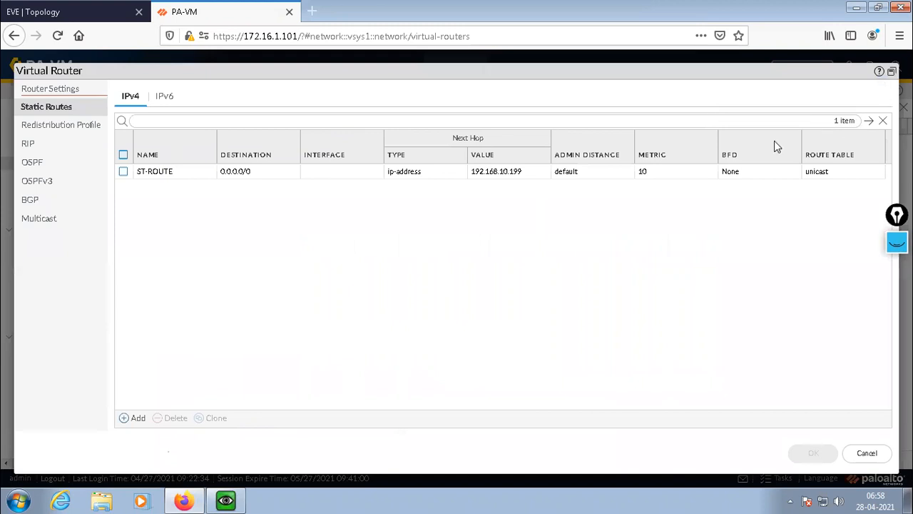
left_click(892, 72)
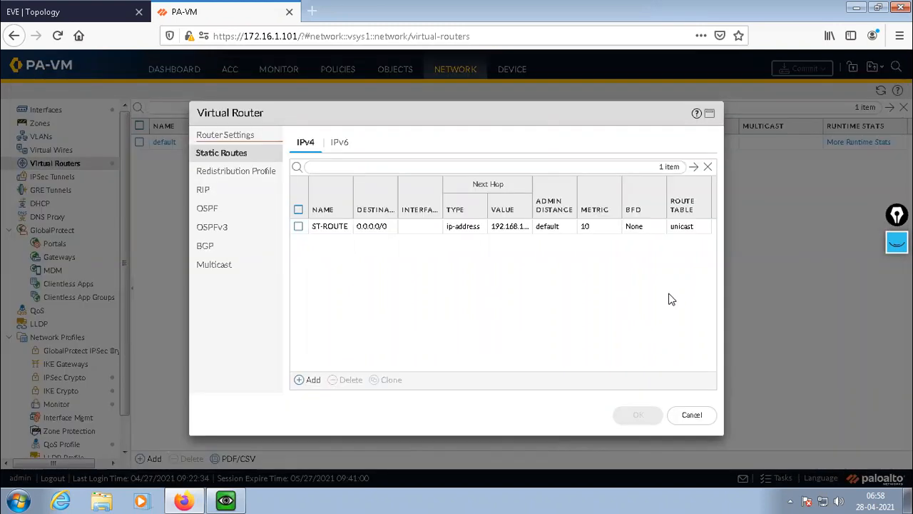
left_click(692, 417)
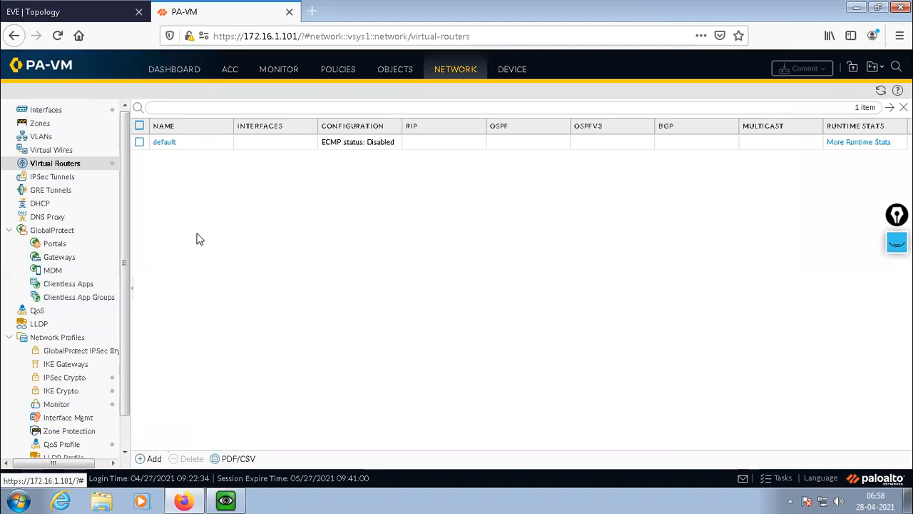
Add an IPv4 static route named ST-ROUTE with destination 0.0.0.0/0 to the default virtual router.
left_click(172, 145)
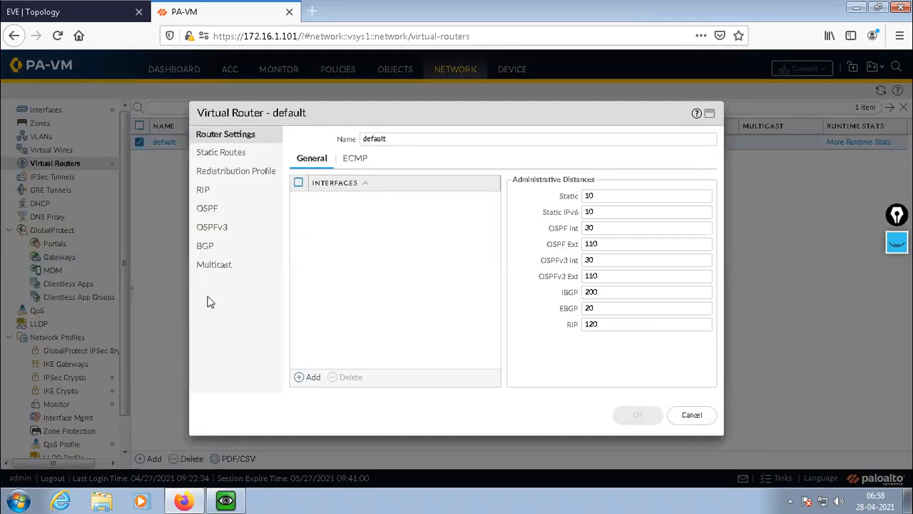
left_click(229, 156)
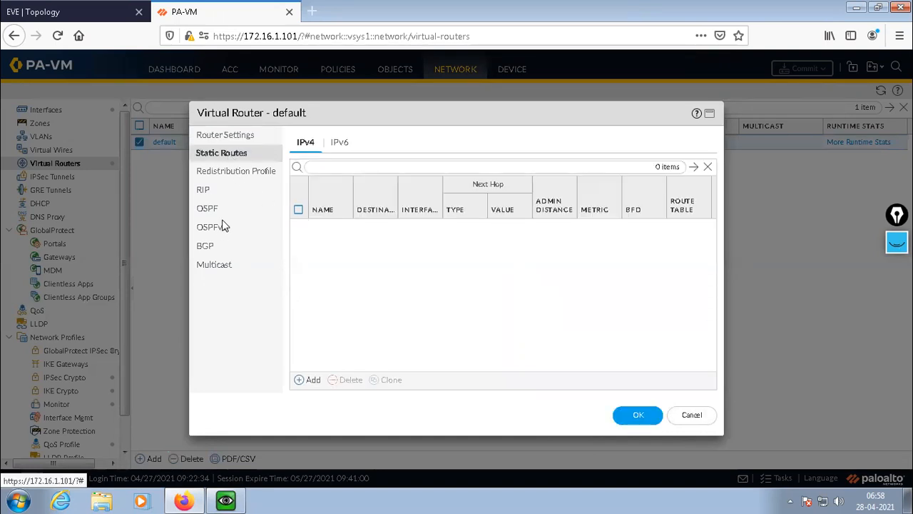
left_click(306, 379)
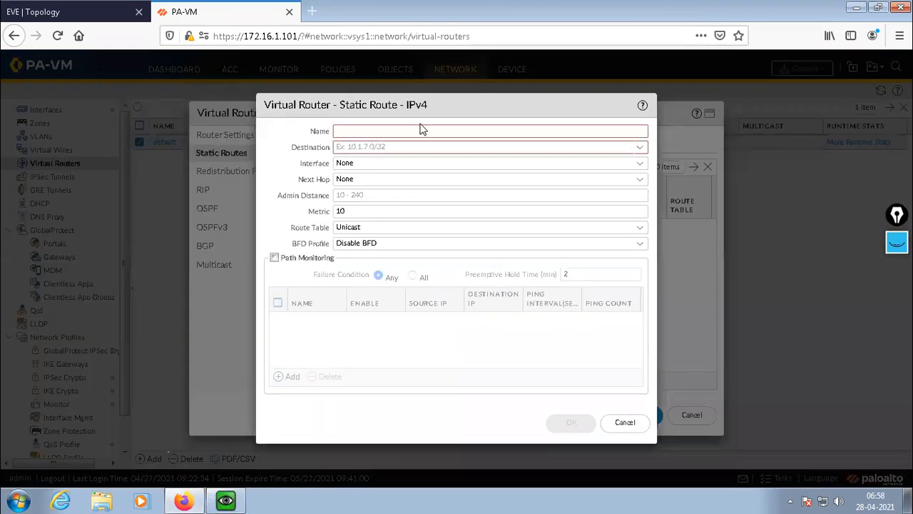
type("ST")
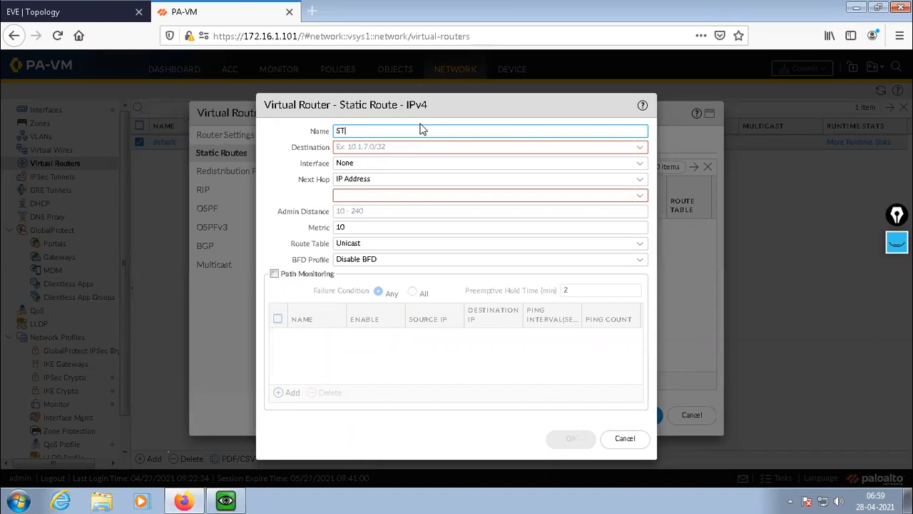
type("-ROUTEW")
key("BackSpace")
left_click(374, 143)
type("0.0.0.0/0")
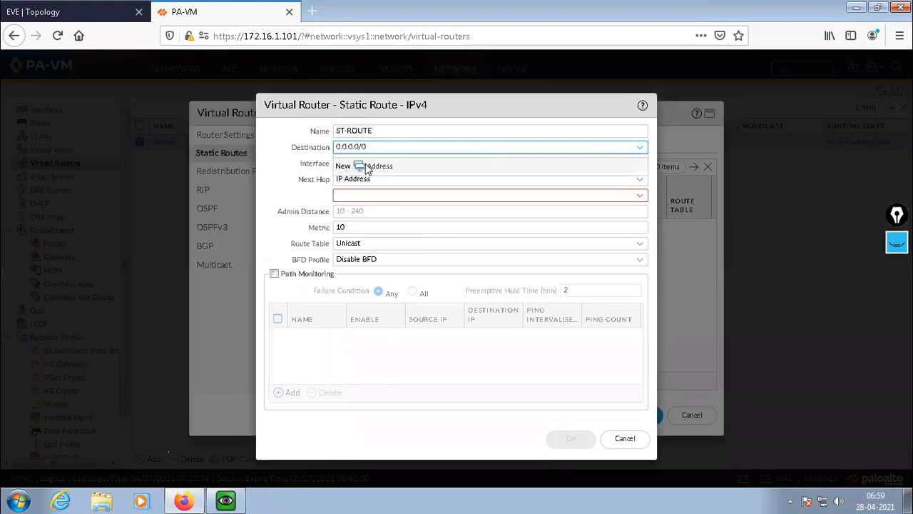
left_click(367, 166)
left_click(693, 333)
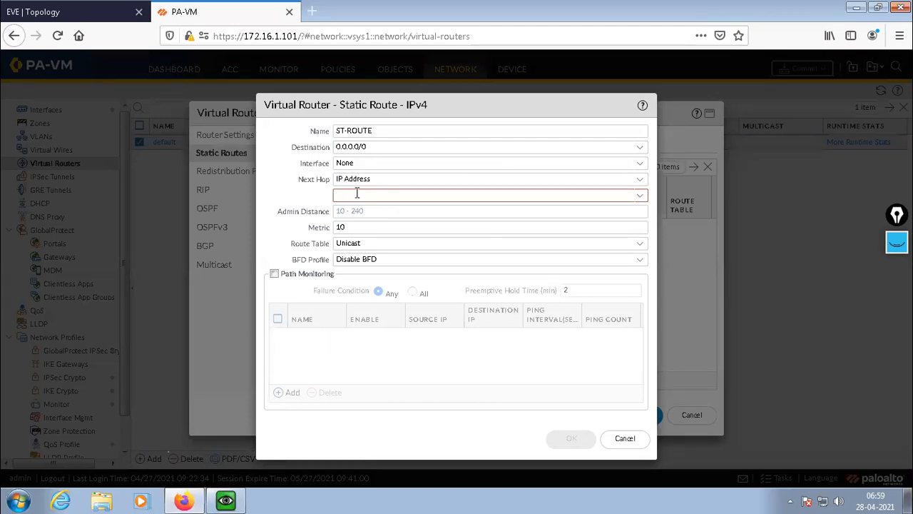
Set ST-ROUTE's next hop to IP address 192.168.10.199 and save it in the default virtual router.
left_click(557, 179)
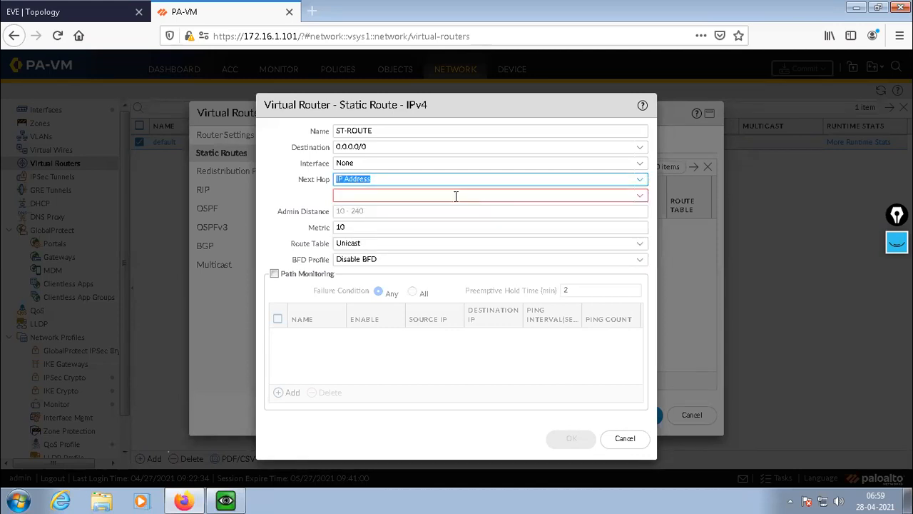
left_click(639, 181)
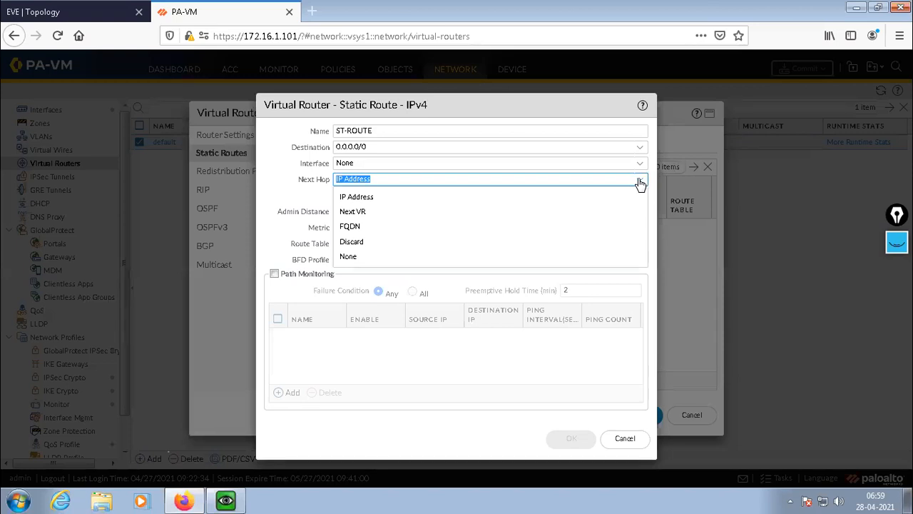
left_click(350, 197)
left_click(350, 195)
type("192.168.10.199")
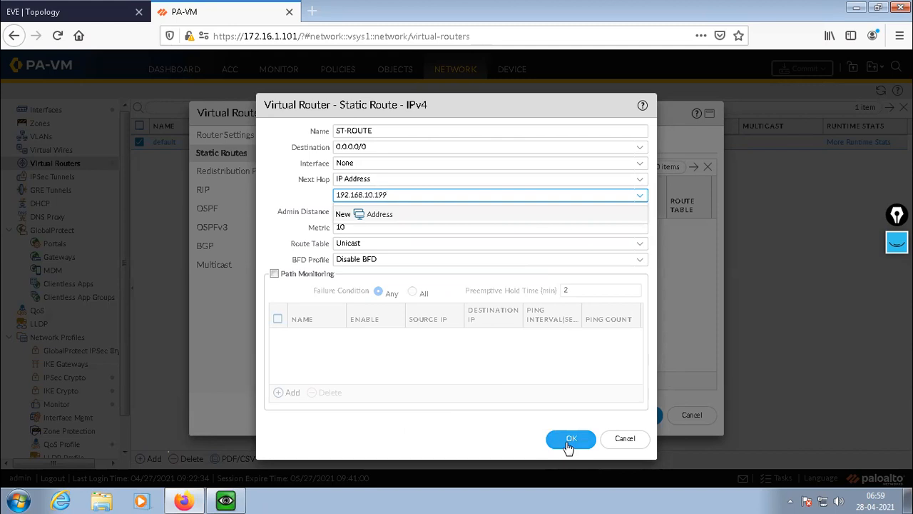
left_click(570, 439)
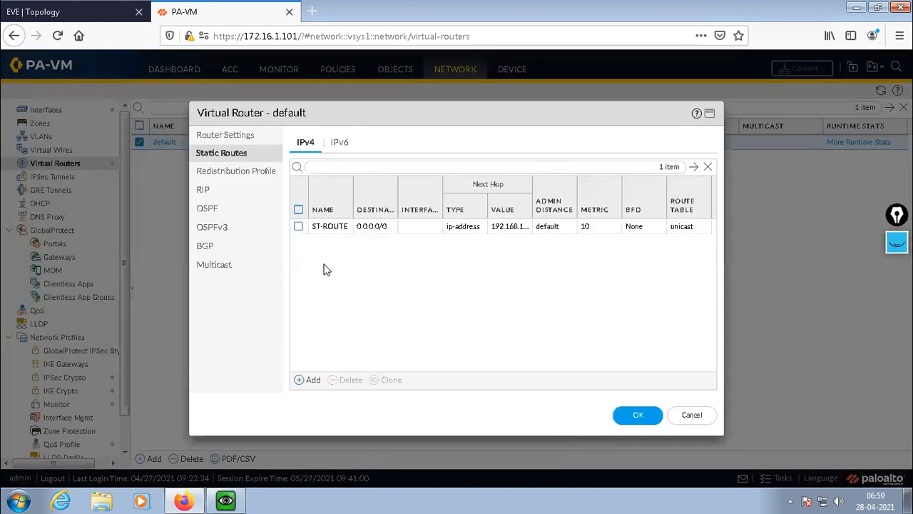
left_click(298, 227)
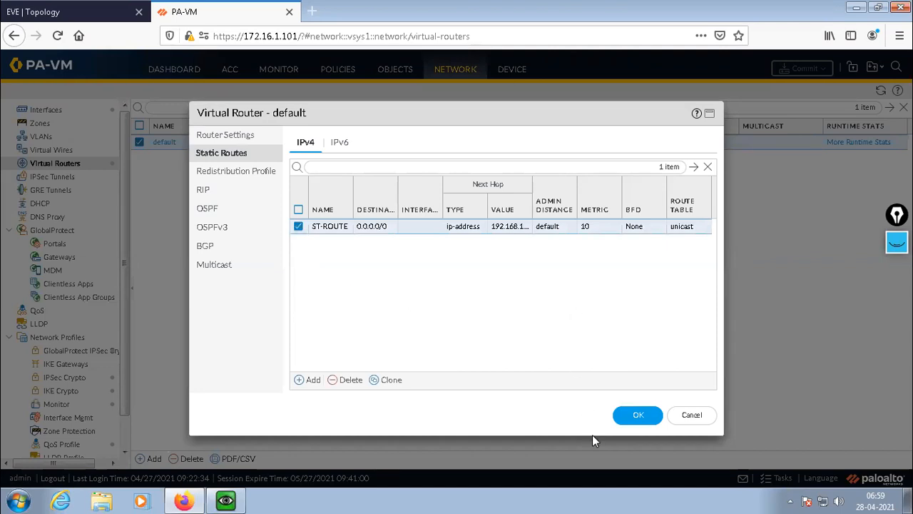
left_click(638, 415)
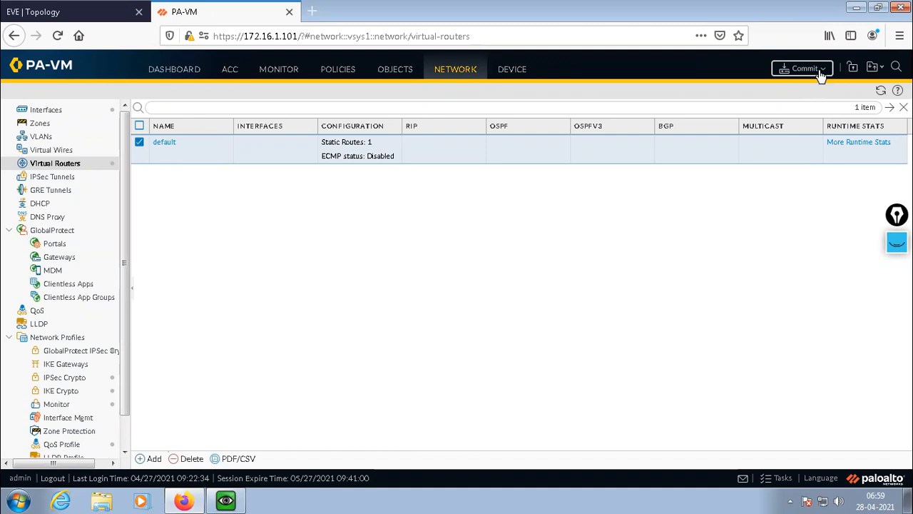
Try to commit the pending device-and-network changes, retry the commit, and close its status while keeping the job running.
left_click(820, 73)
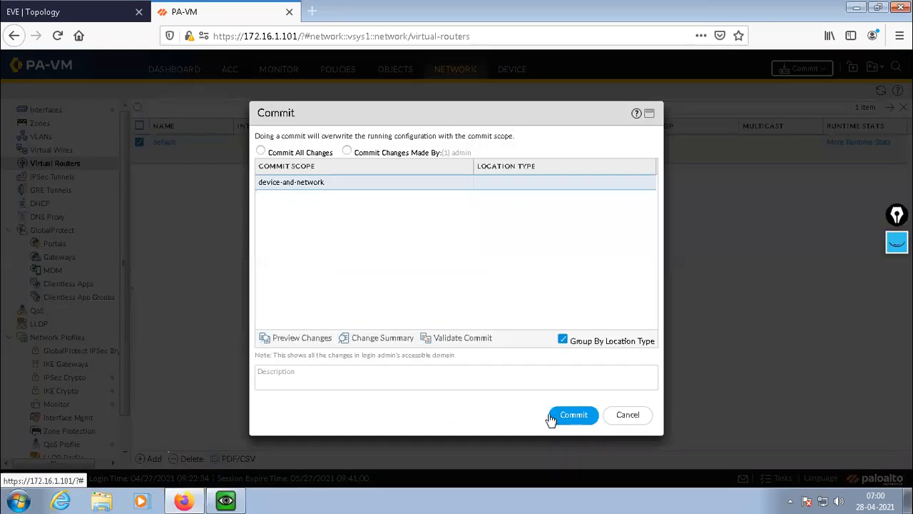
left_click(571, 416)
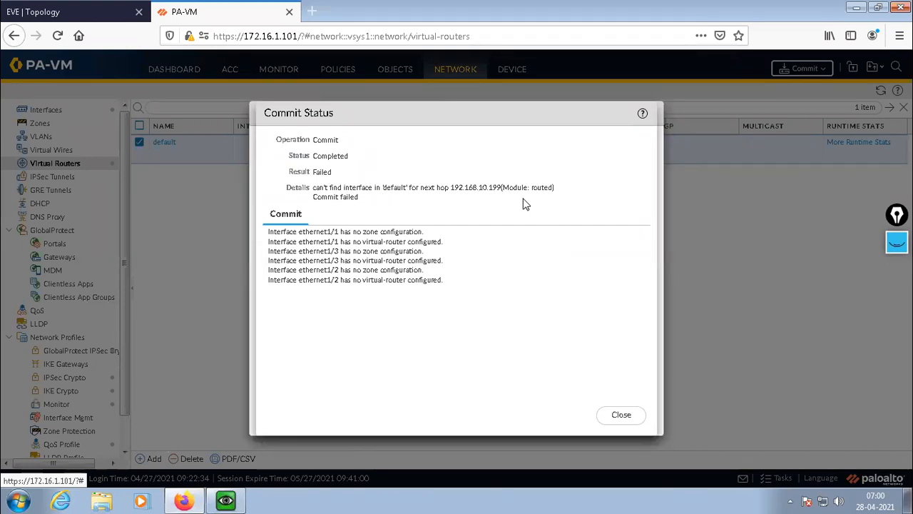
left_click(617, 416)
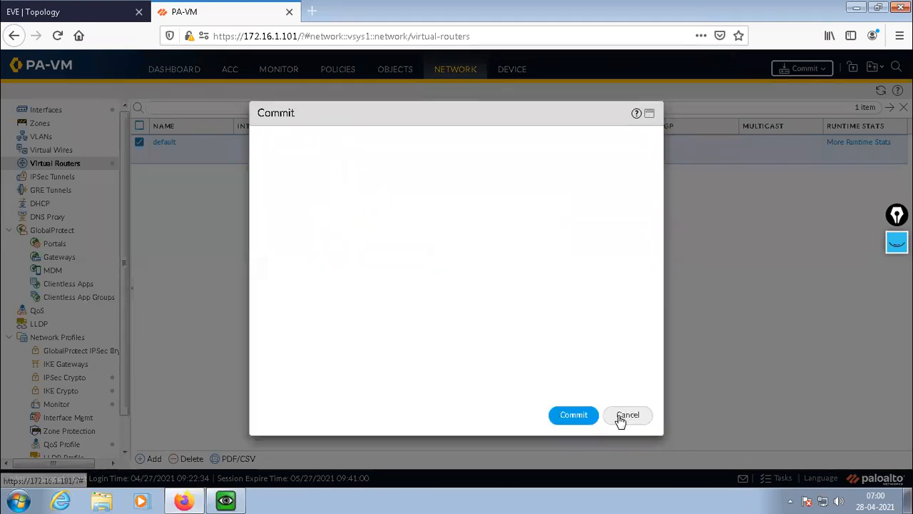
left_click(573, 417)
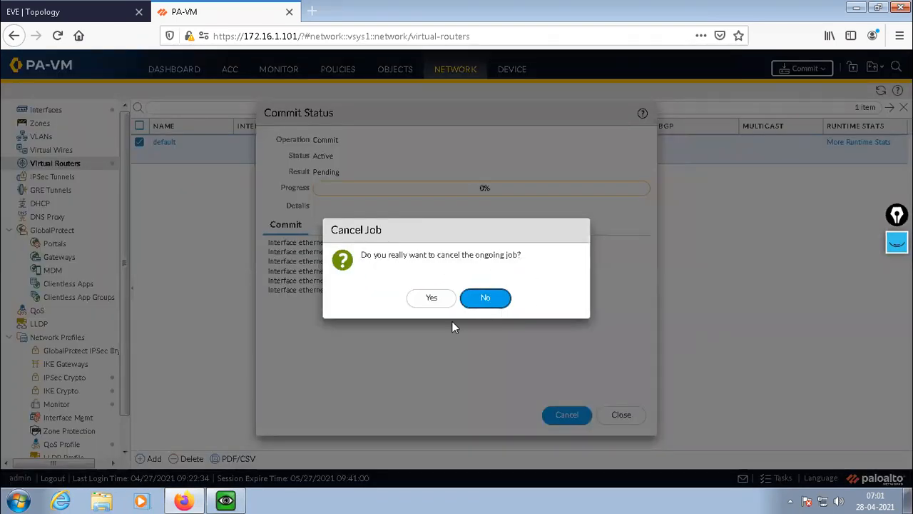
left_click(484, 300)
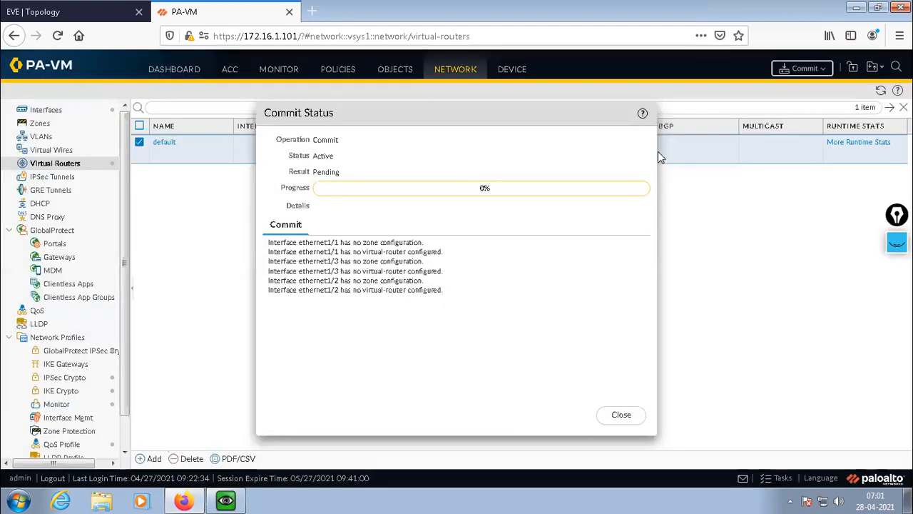
left_click(622, 415)
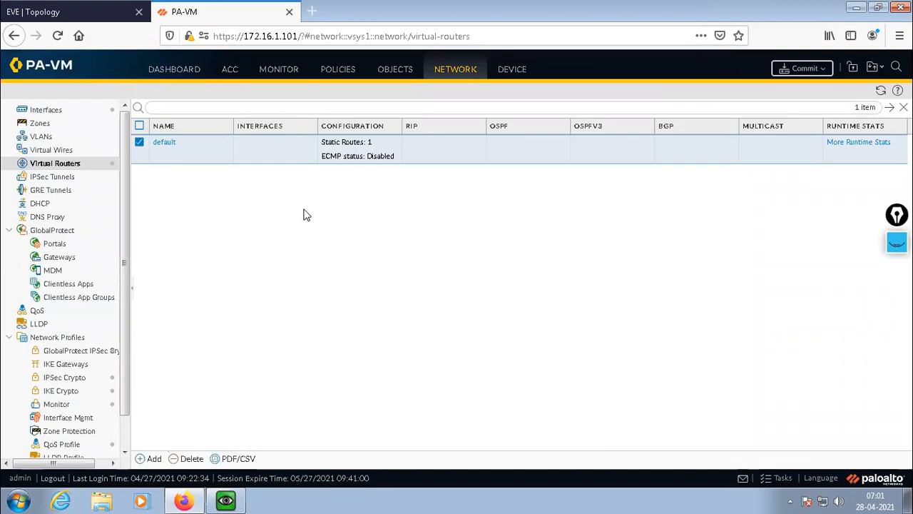
Review ST-ROUTE's settings in the default virtual router and accept them as they are.
left_click(166, 144)
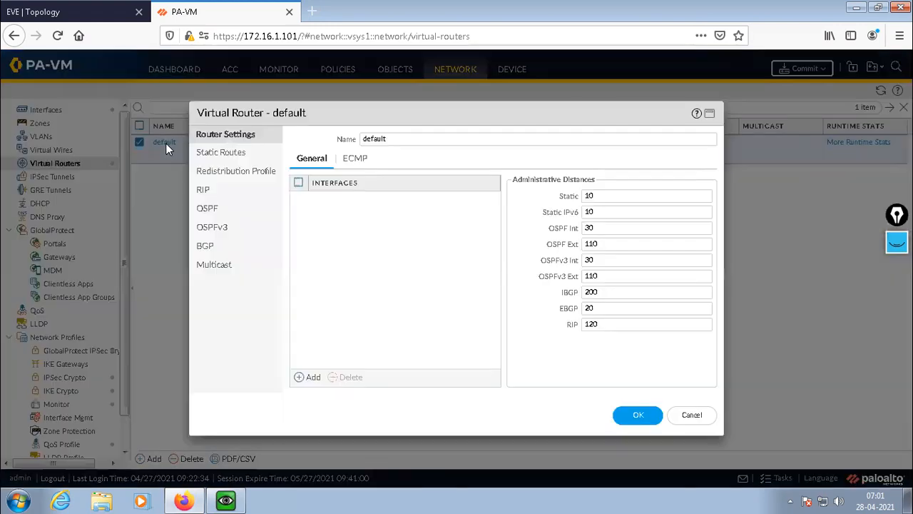
left_click(214, 153)
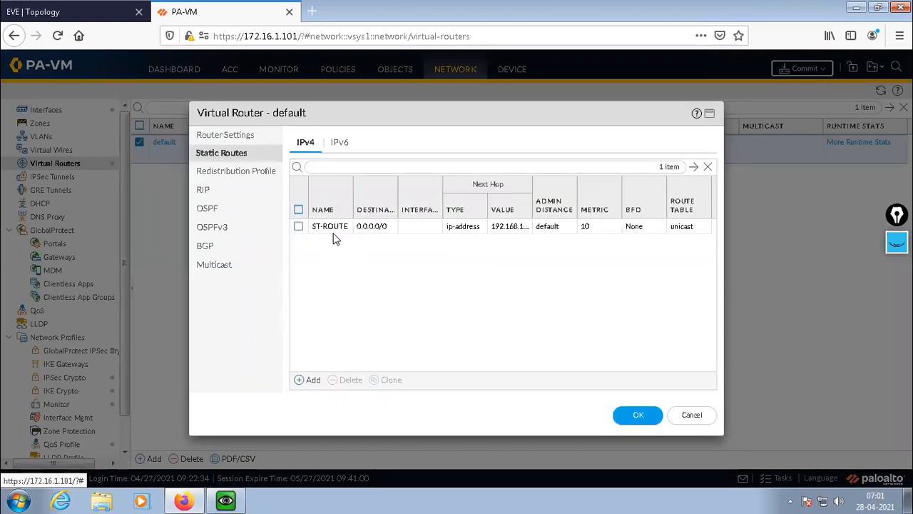
left_click(298, 227)
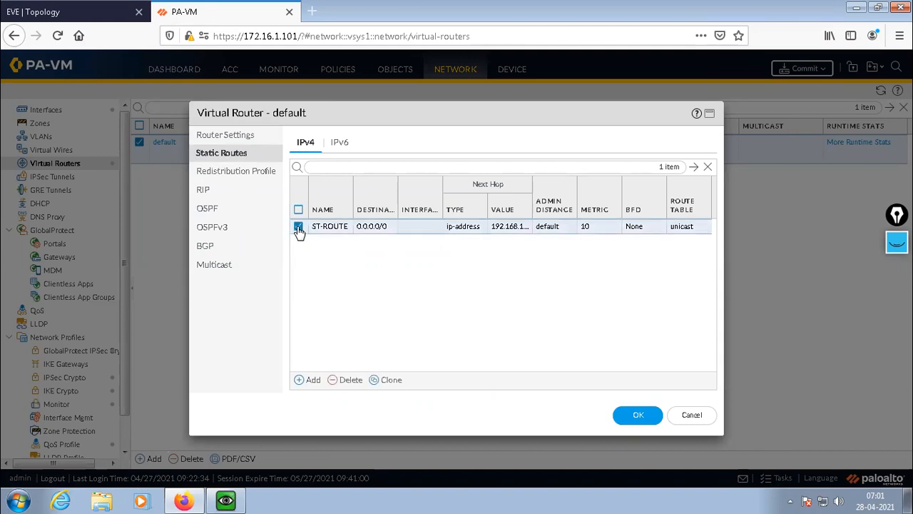
left_click(338, 227)
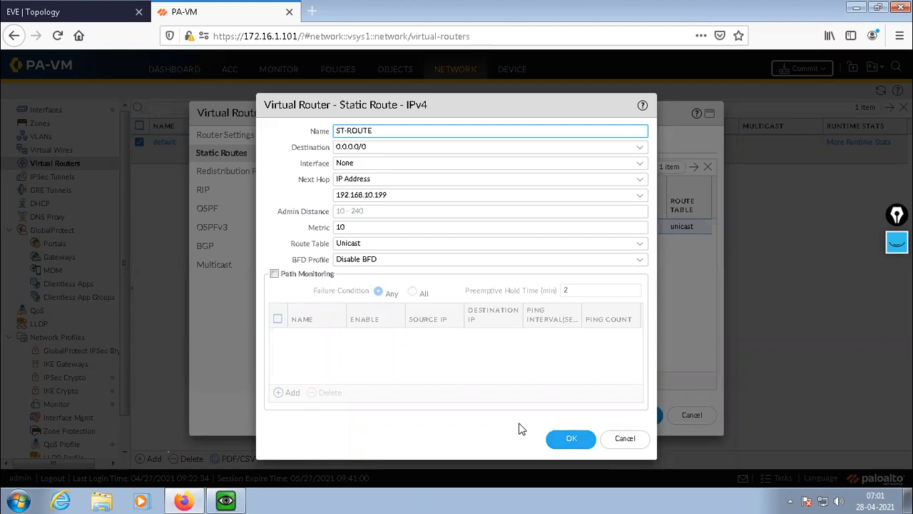
left_click(567, 439)
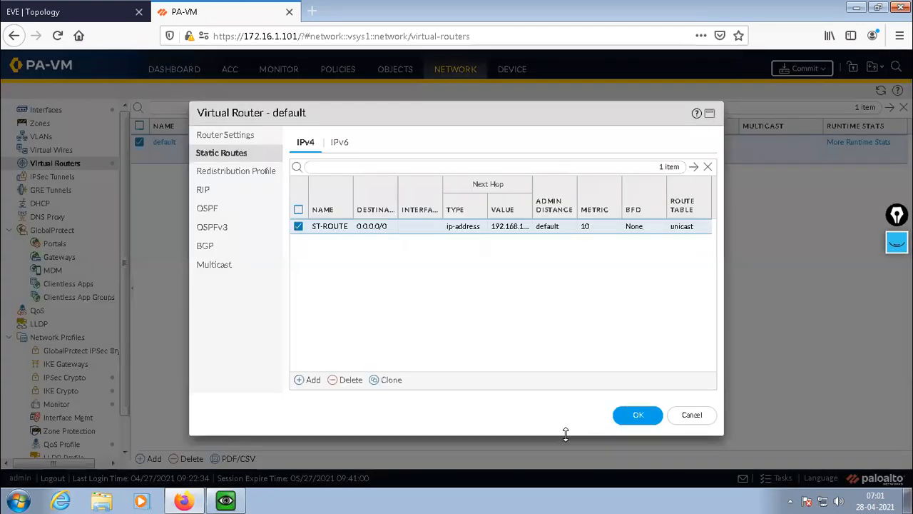
left_click(637, 416)
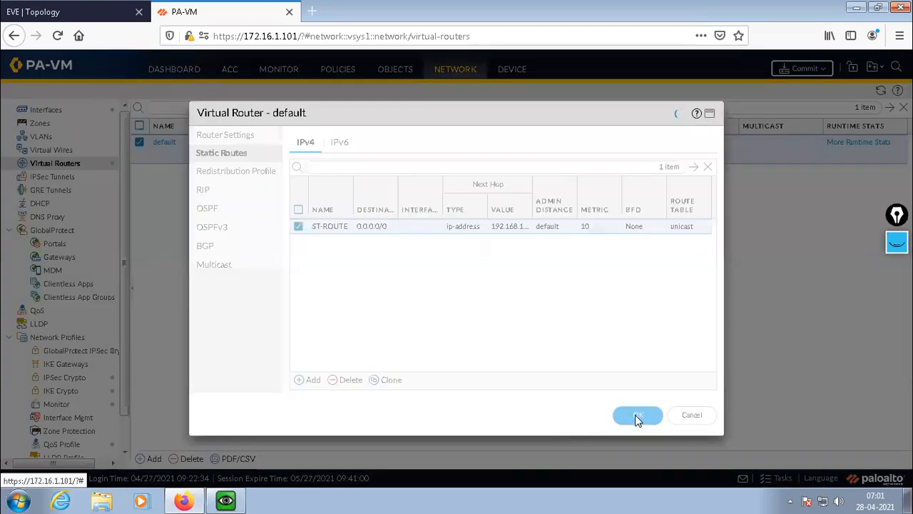
Check the IPv4 and advanced settings of interface ethernet1/3 and assign it to the default virtual router.
left_click(43, 114)
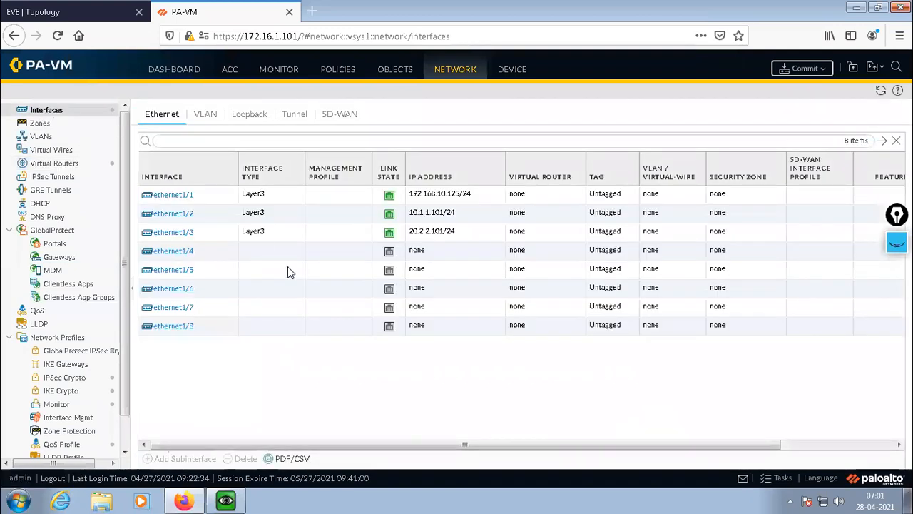
left_click(169, 239)
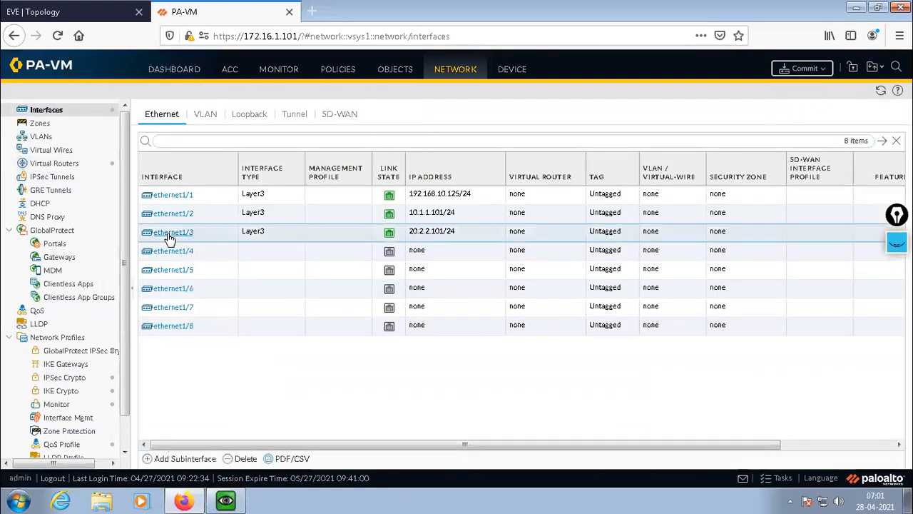
left_click(169, 238)
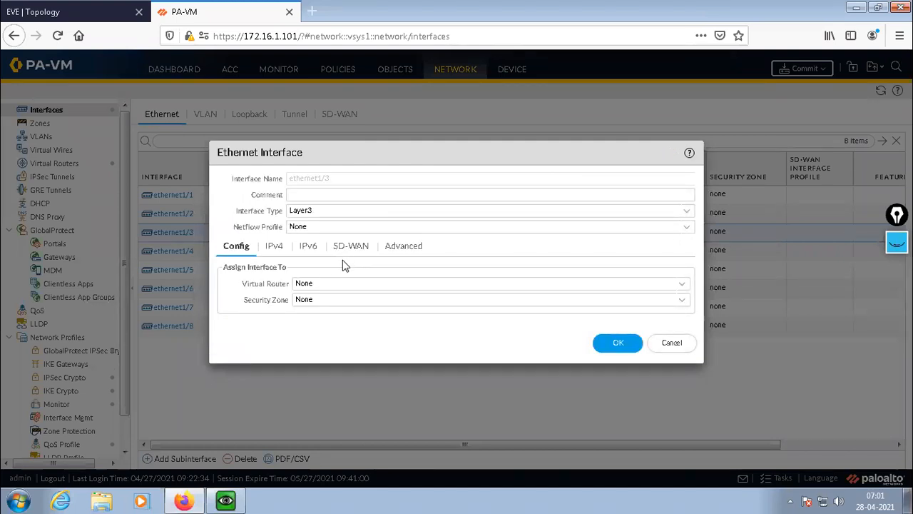
left_click(271, 249)
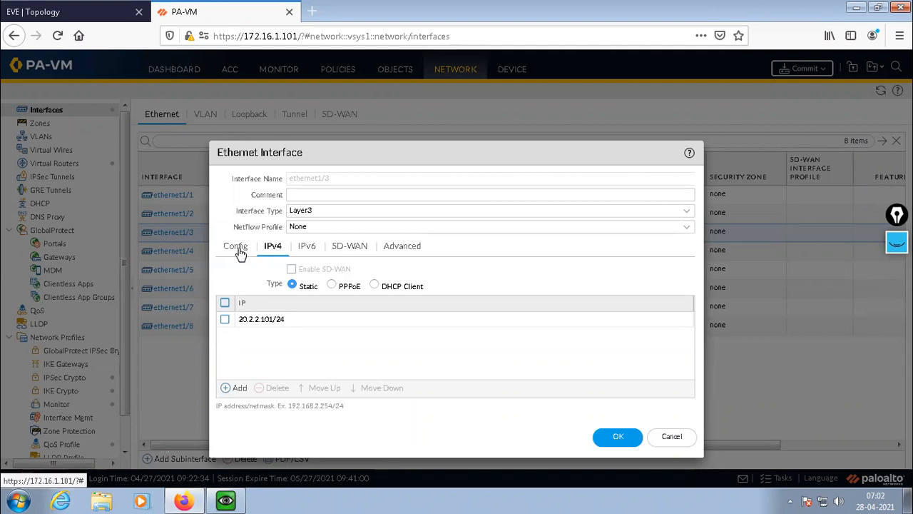
left_click(225, 319)
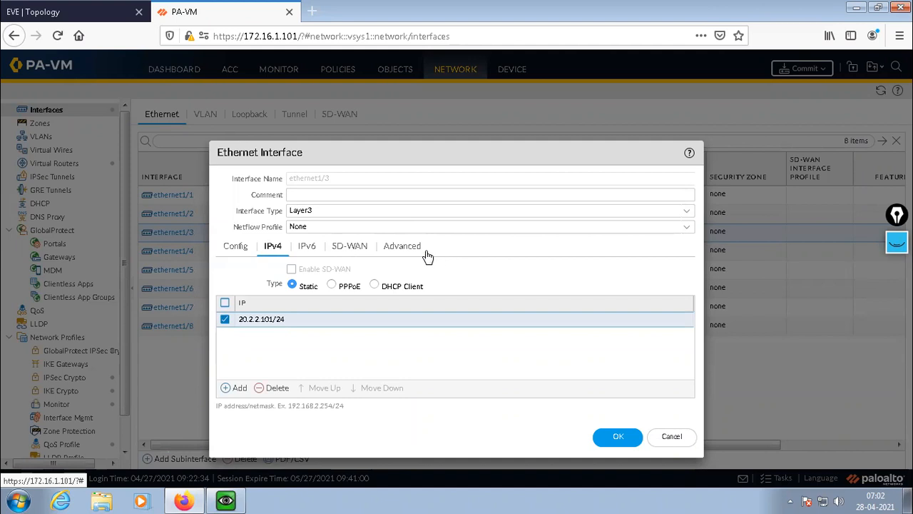
left_click(389, 248)
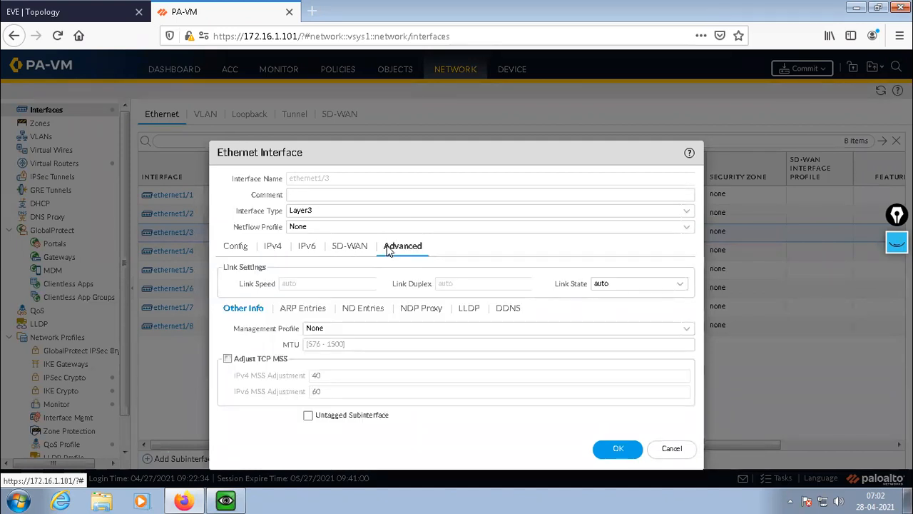
left_click(234, 248)
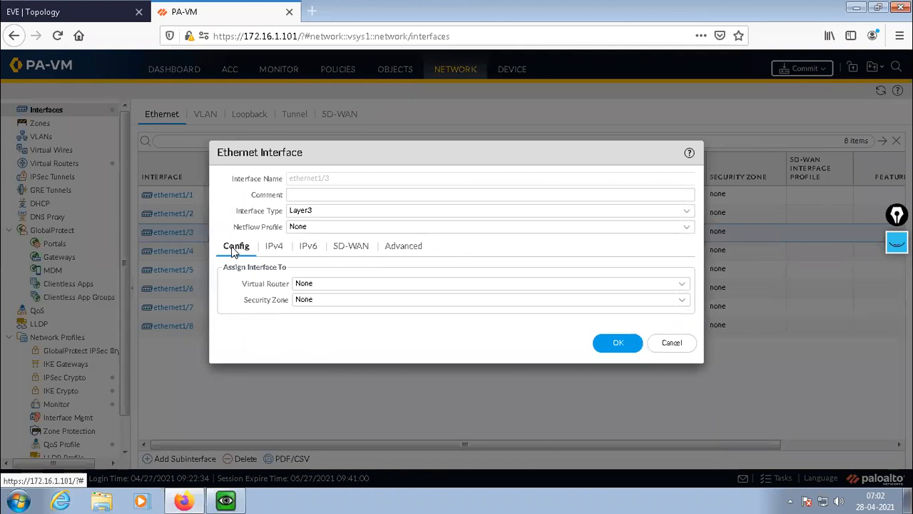
left_click(680, 287)
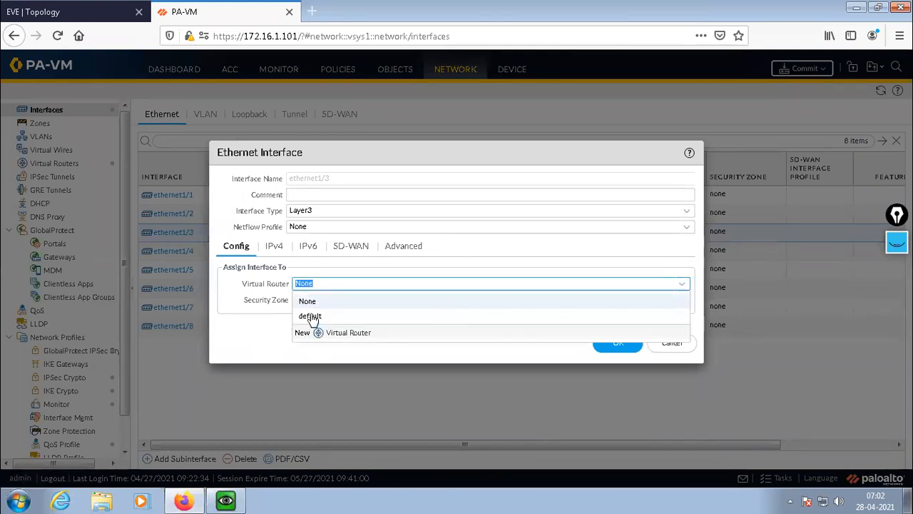
left_click(312, 319)
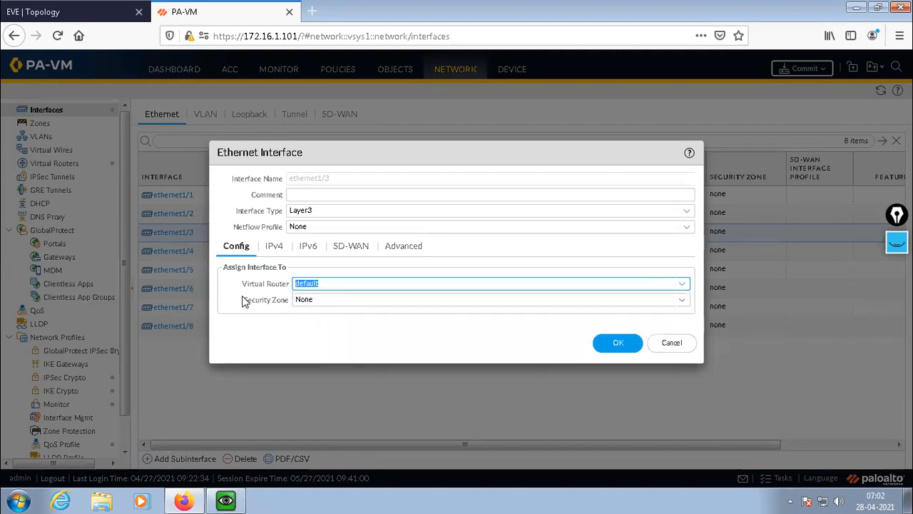
left_click(618, 344)
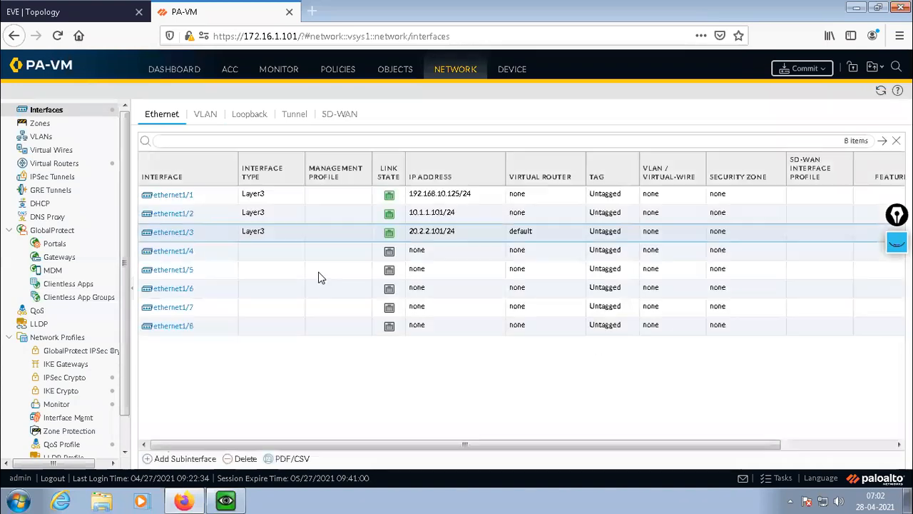
Assign interface ethernet1/1, the one connected to the Internet, to the default virtual router.
left_click(177, 196)
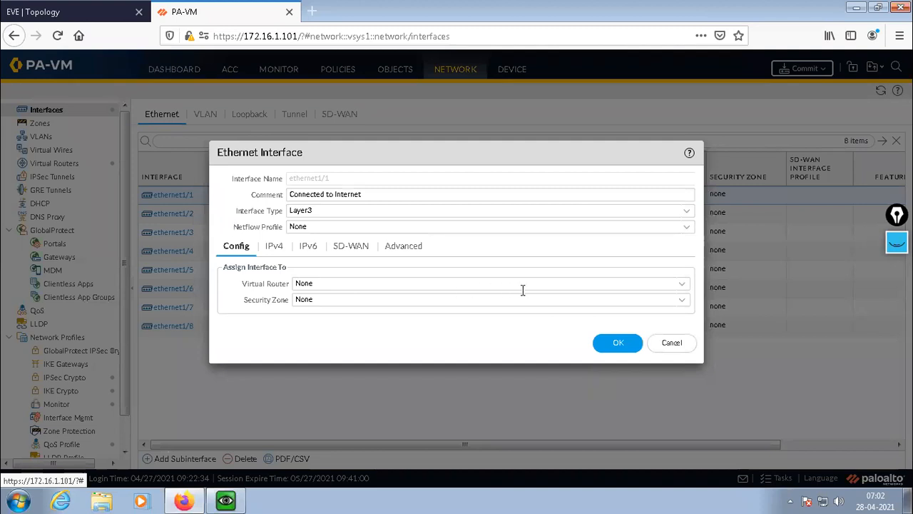
left_click(683, 284)
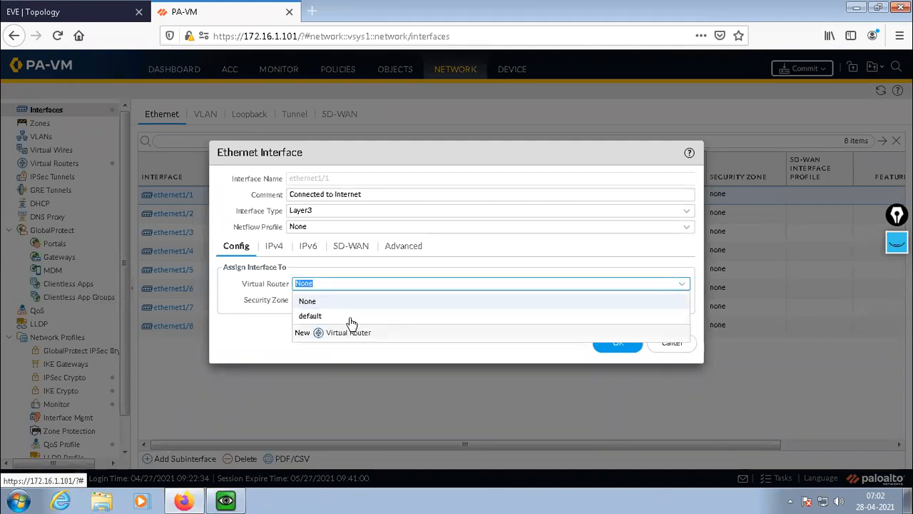
left_click(323, 316)
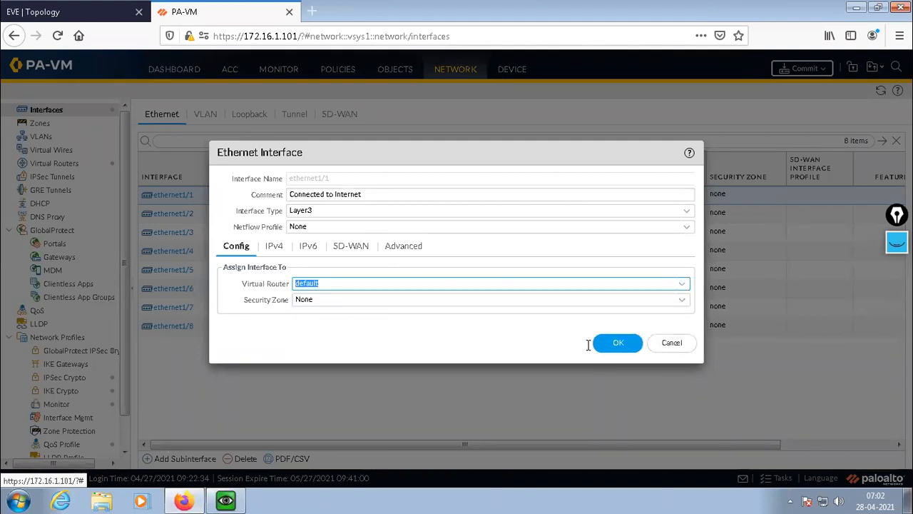
left_click(620, 343)
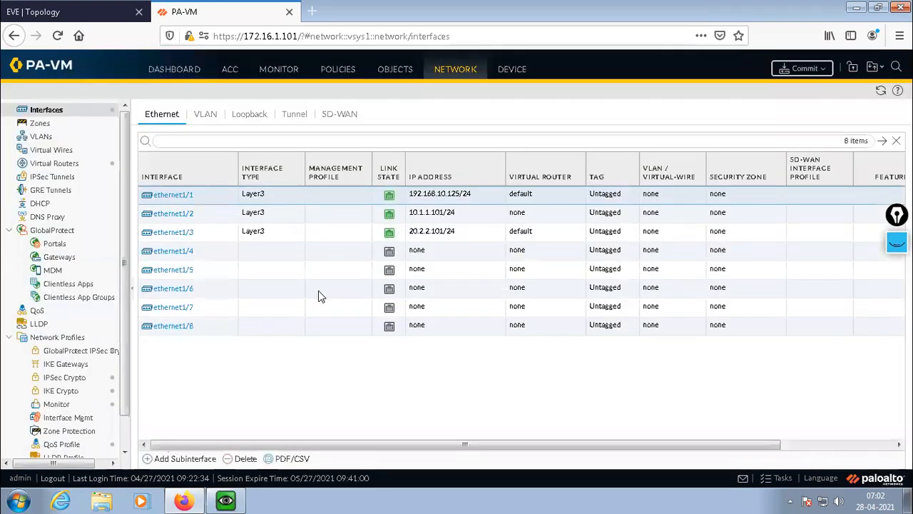
Review the virtual router assignment of ethernet1/3 and accept its interface settings.
left_click(184, 236)
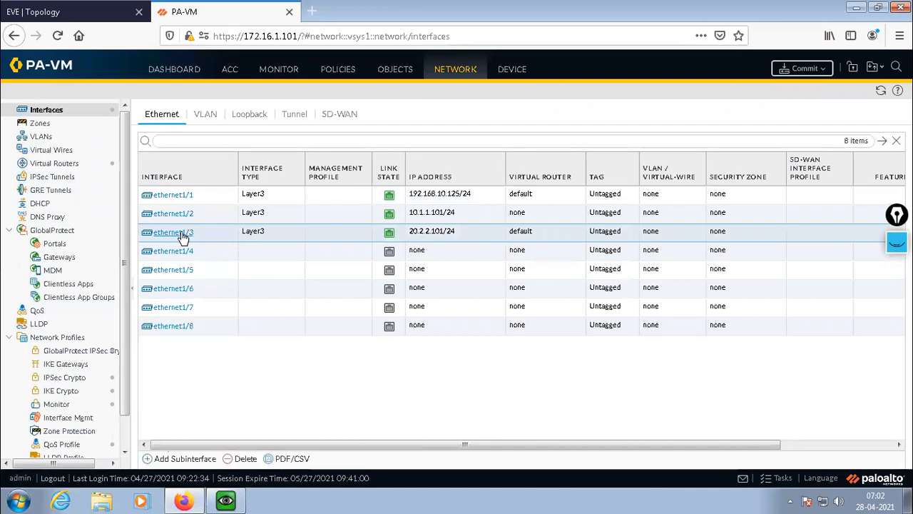
left_click(183, 235)
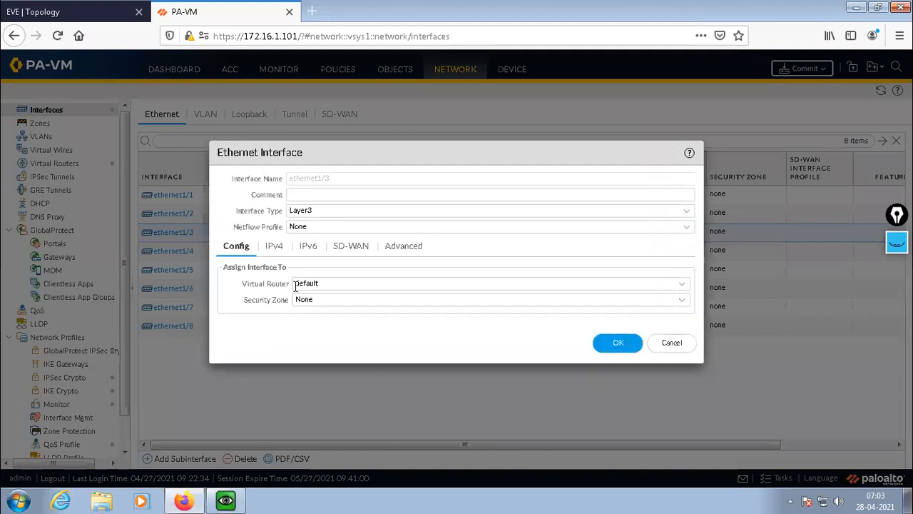
left_click(618, 343)
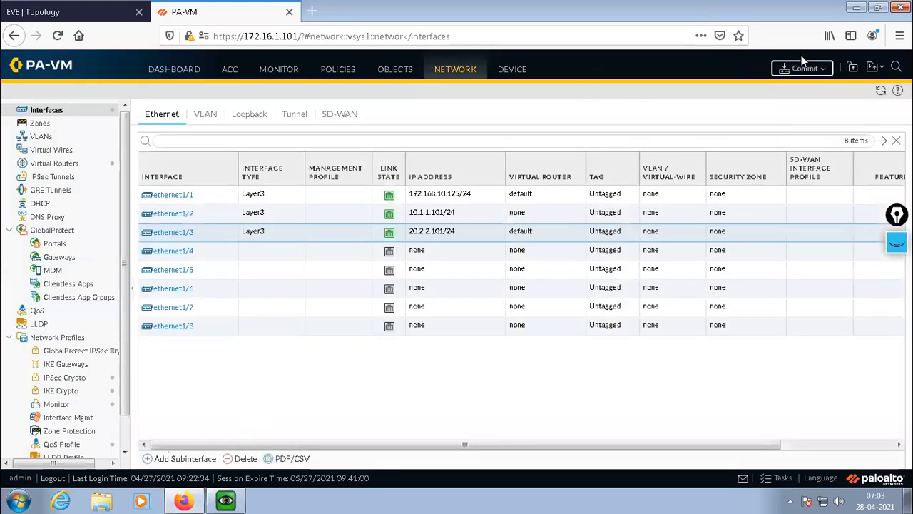
Commit all pending changes to the firewall and close the commit status once the job has finished.
left_click(805, 69)
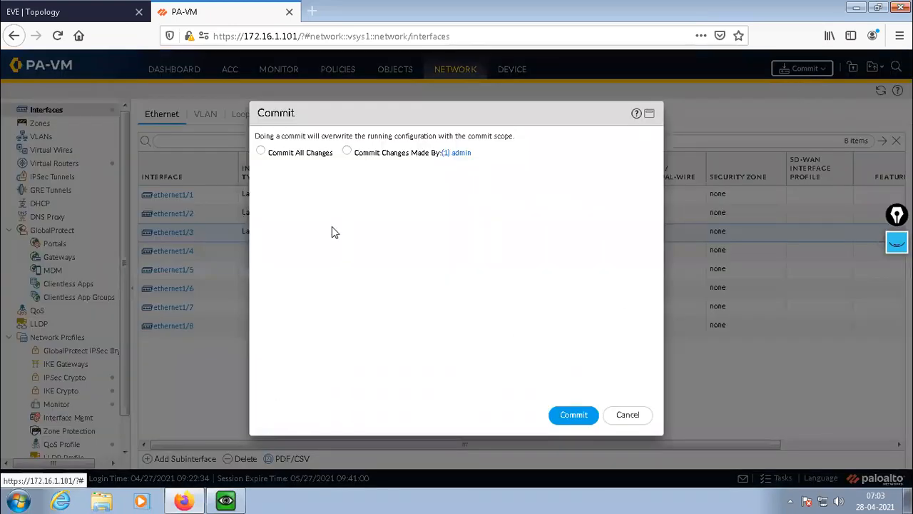
left_click(261, 152)
left_click(575, 415)
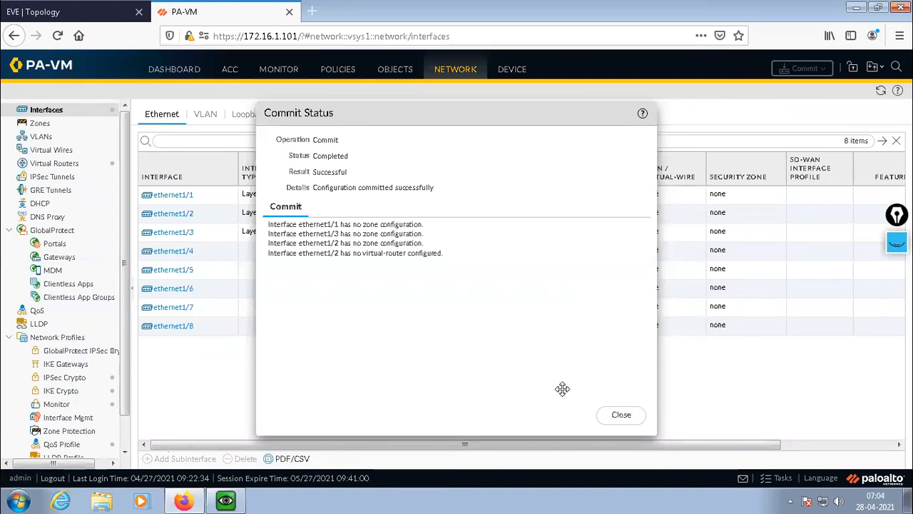
left_click(620, 414)
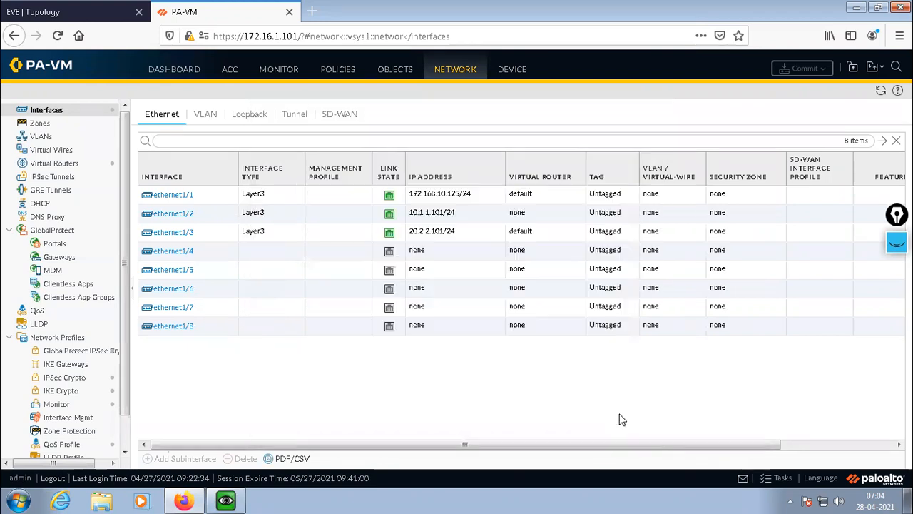
Switch to the QEMU PaloAlto console, test Internet reachability by running ping host 8.8.8.8 twice, stopping each run, and minimize the console.
left_click(225, 501)
key("Up")
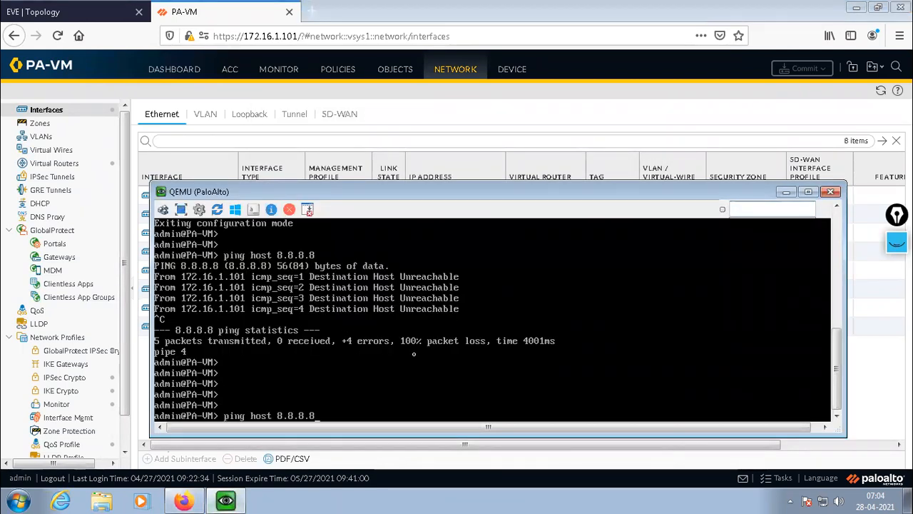
key("Return")
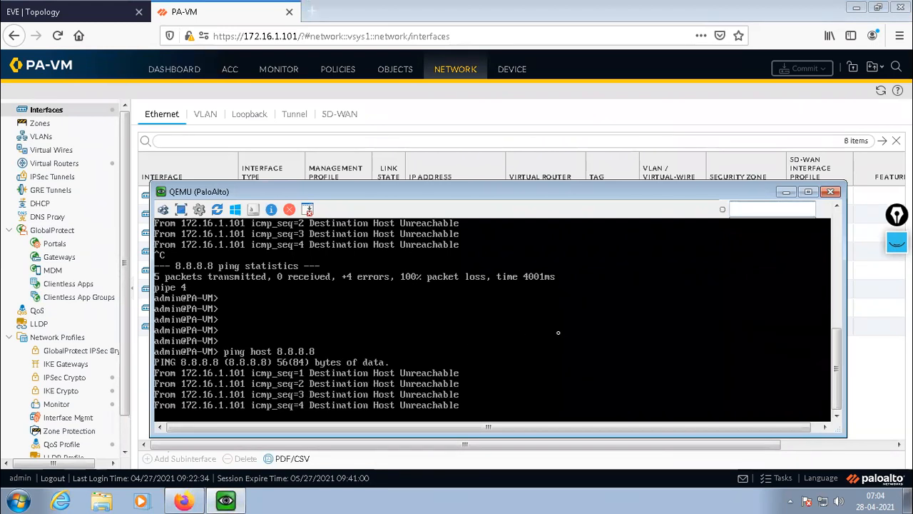
key("ctrl+c")
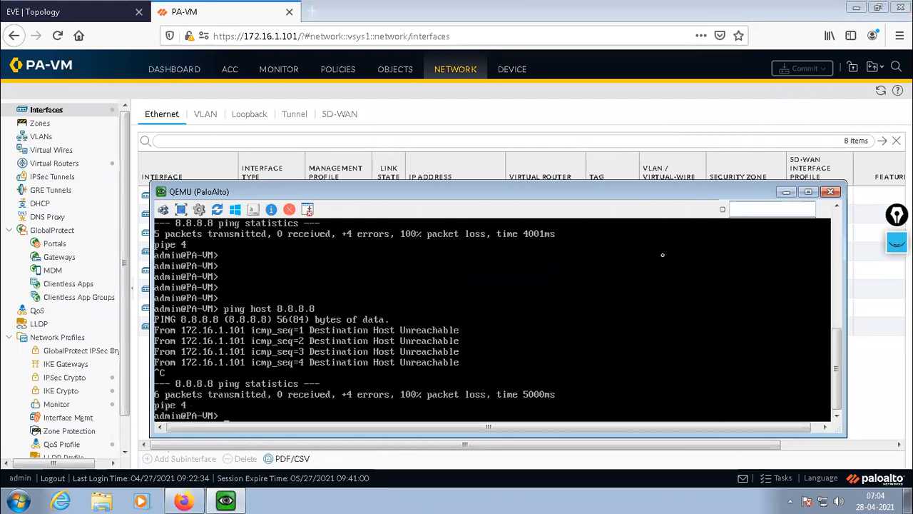
key("Return")
key("Return")
key("Up")
key("Return")
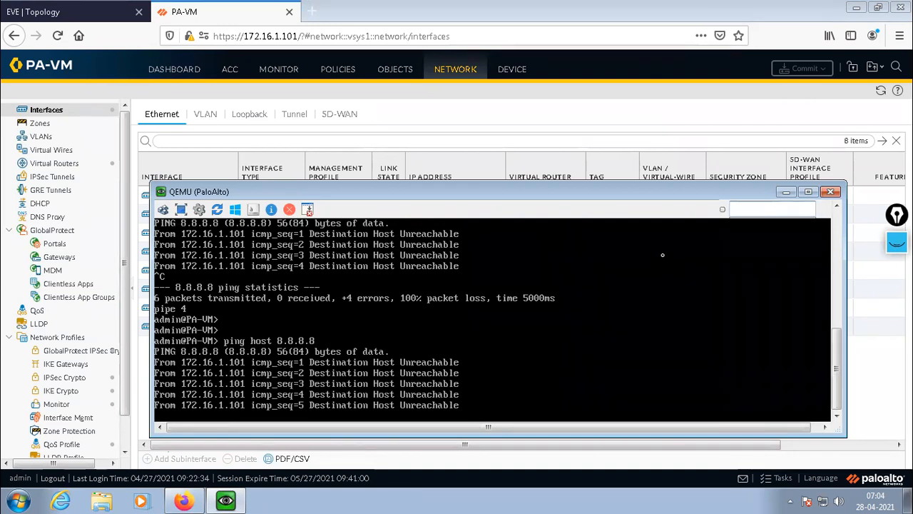
key("ctrl+c")
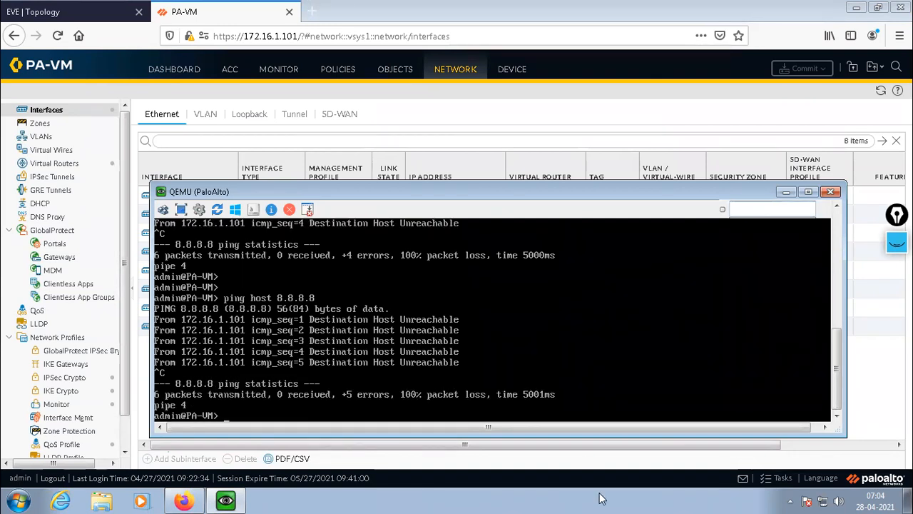
left_click(785, 191)
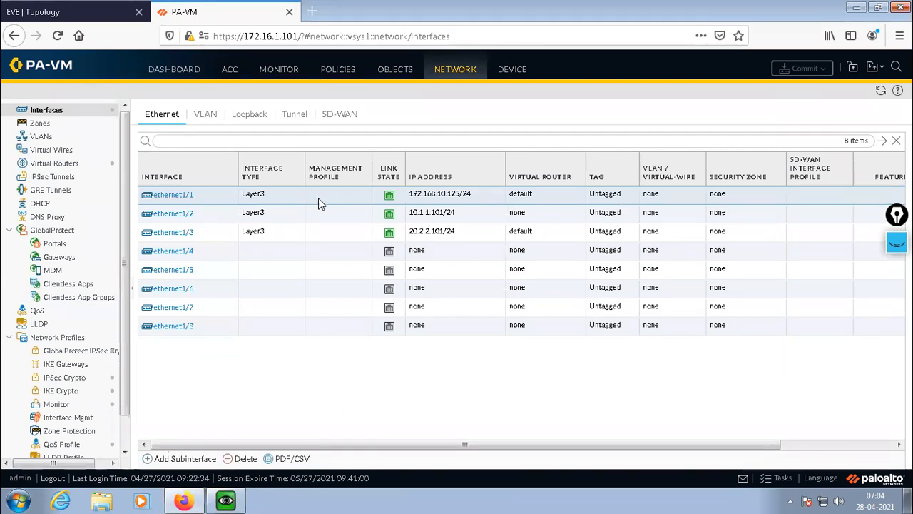
Open the settings of the Local LAN interface ethernet1/2.
left_click(179, 218)
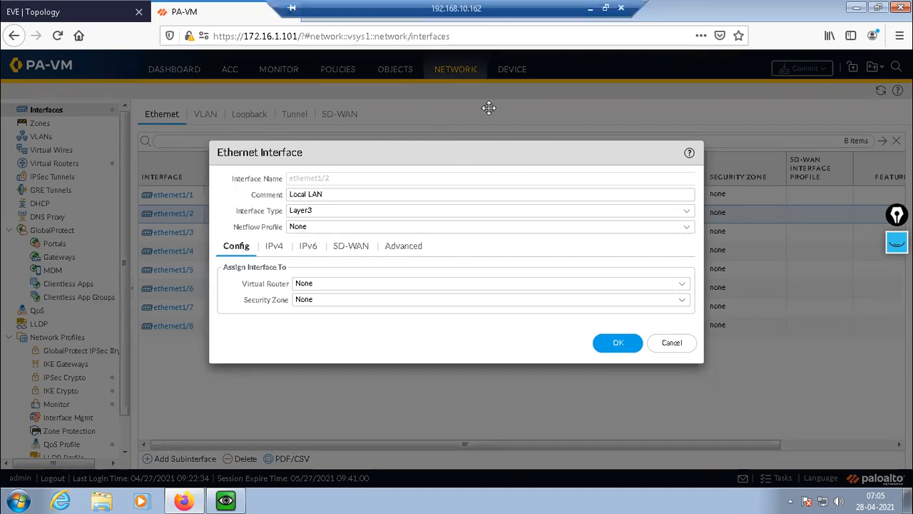
left_click_drag(488, 107, 409, 441)
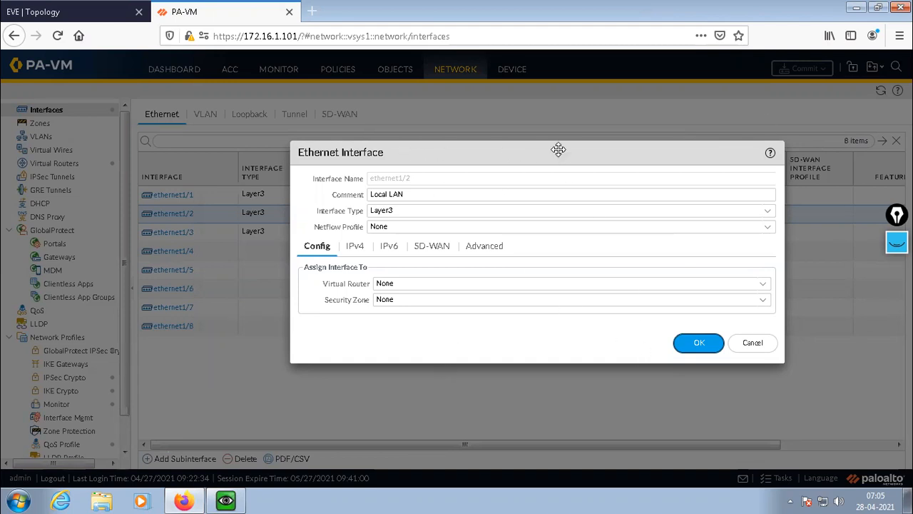
left_click_drag(559, 149, 464, 147)
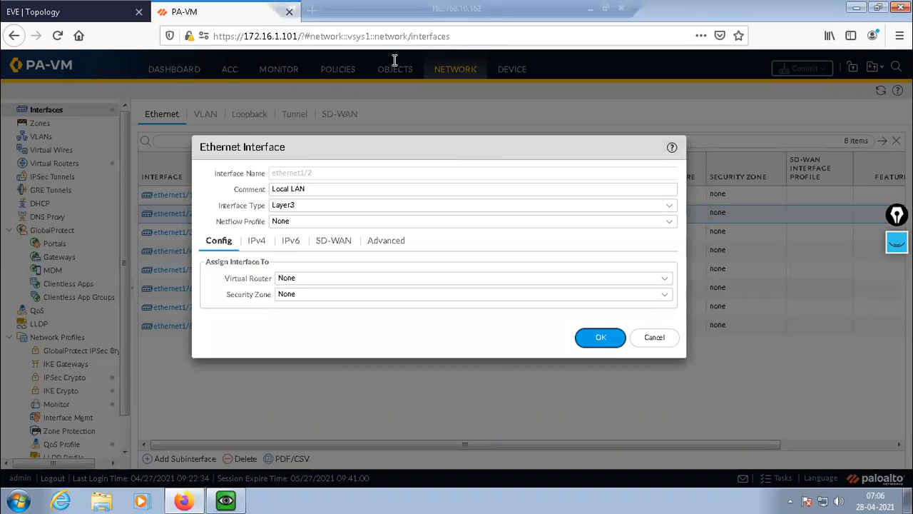
left_click_drag(415, 147, 424, 137)
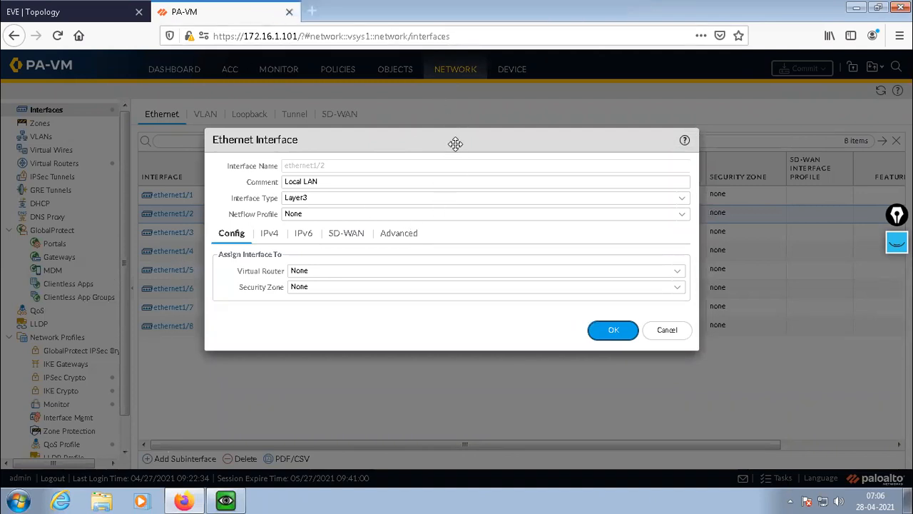
left_click_drag(464, 143, 474, 144)
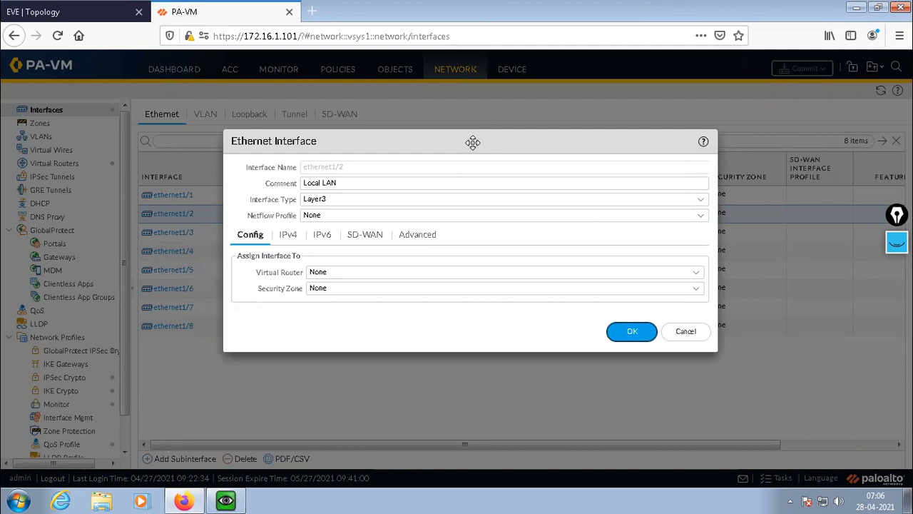
left_click_drag(473, 142, 378, 163)
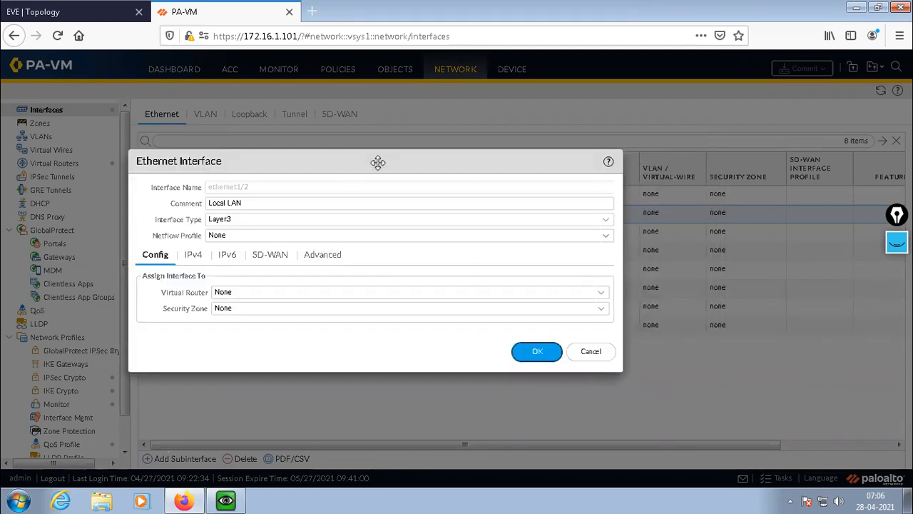
left_click_drag(378, 163, 464, 148)
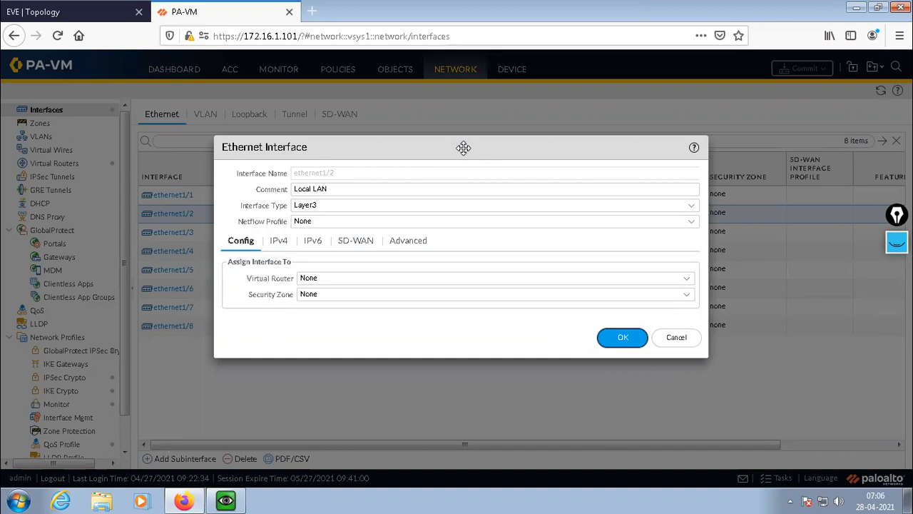
left_click_drag(469, 147, 476, 146)
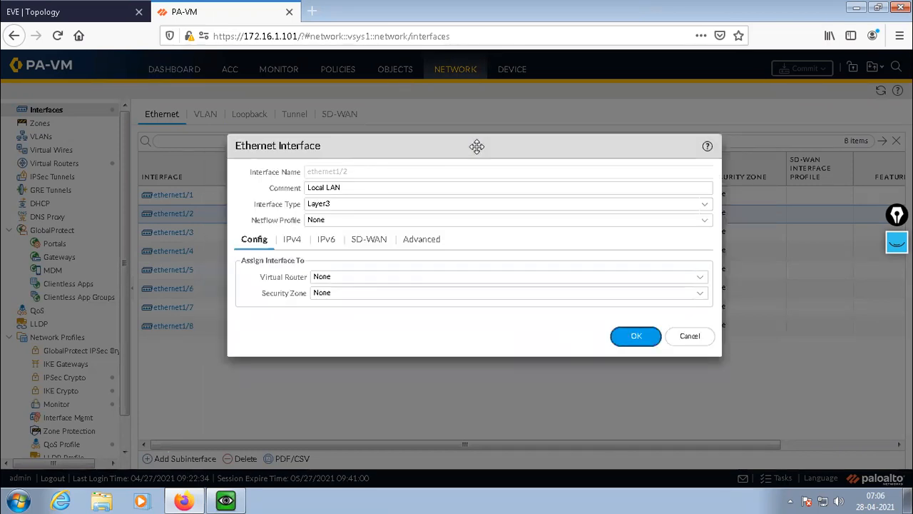
left_click_drag(481, 150, 493, 146)
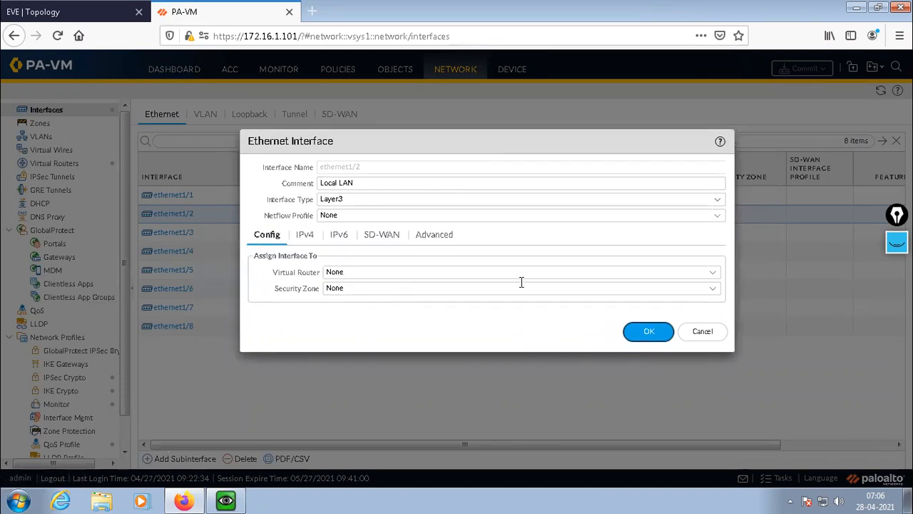
Cancel the ethernet1/2 settings, switch to the QEMU PaloAlto console and run ping source 192.168.10.125 host 8.8.8.8.
left_click(703, 332)
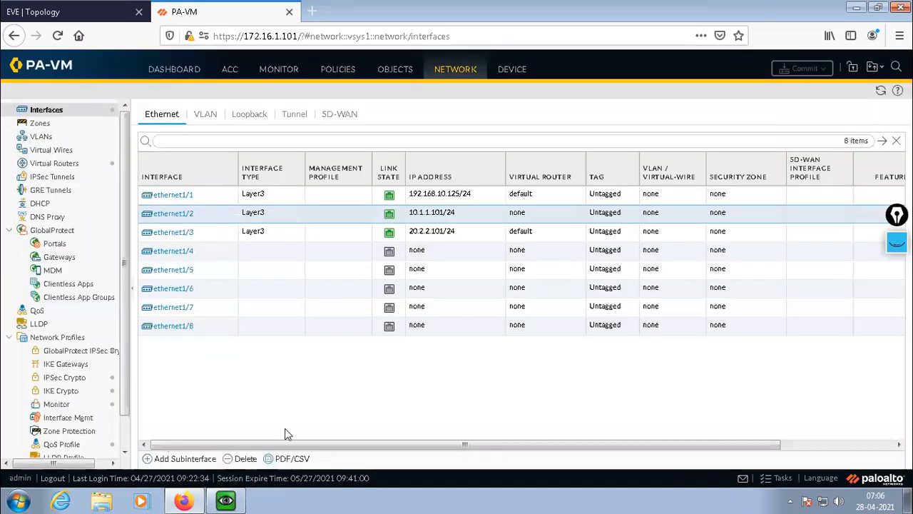
key("alt+Tab")
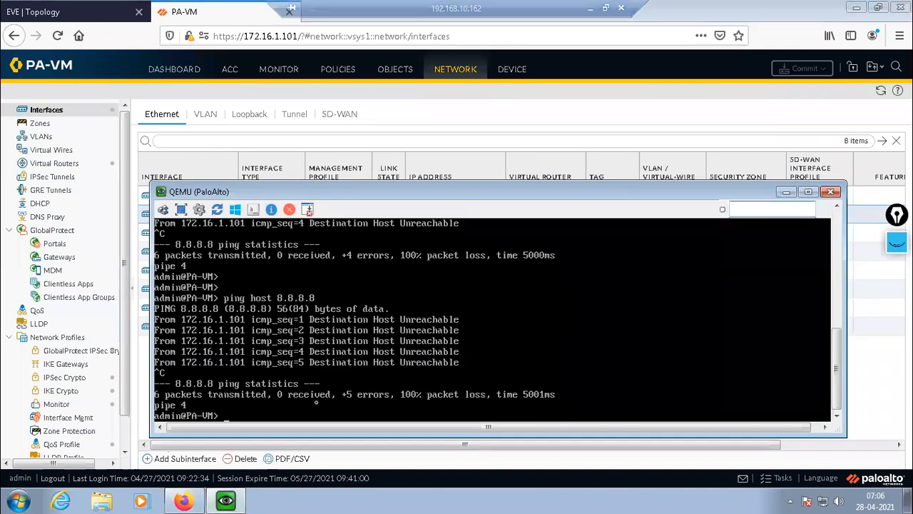
key("Up")
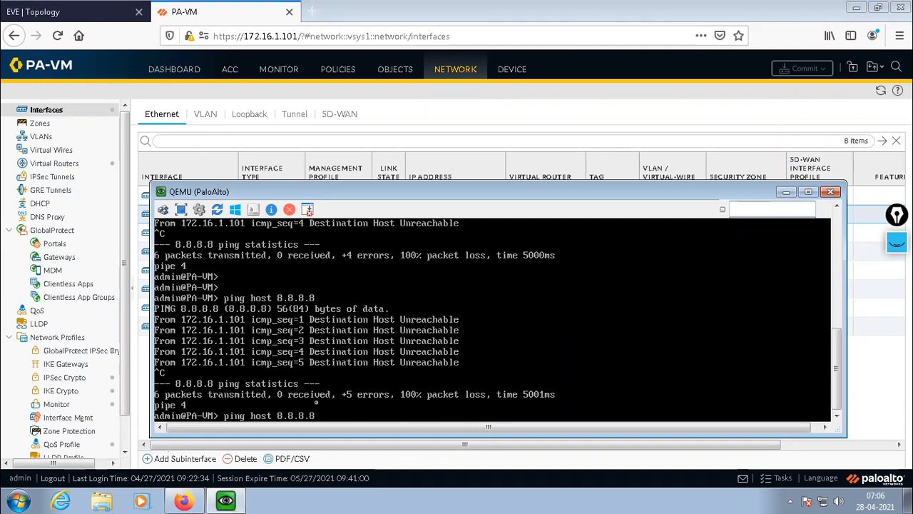
type("source 192.168.10.")
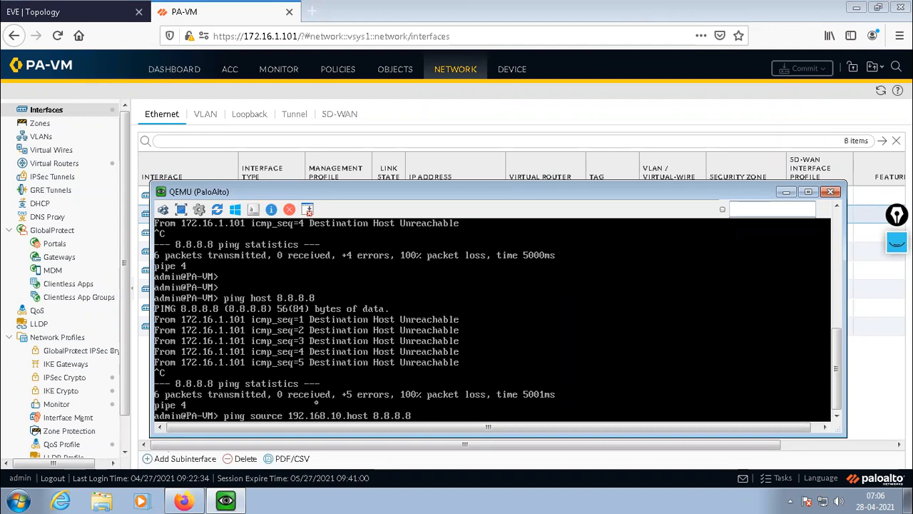
type("125")
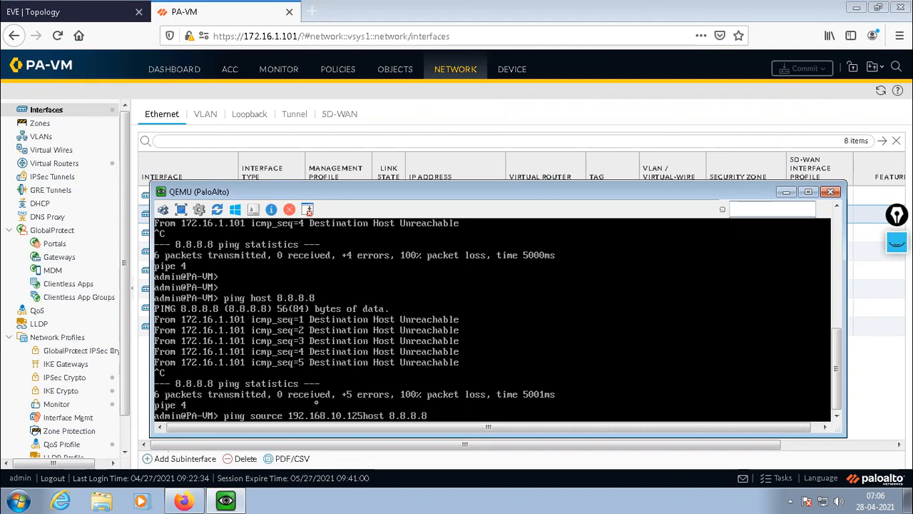
key("Return")
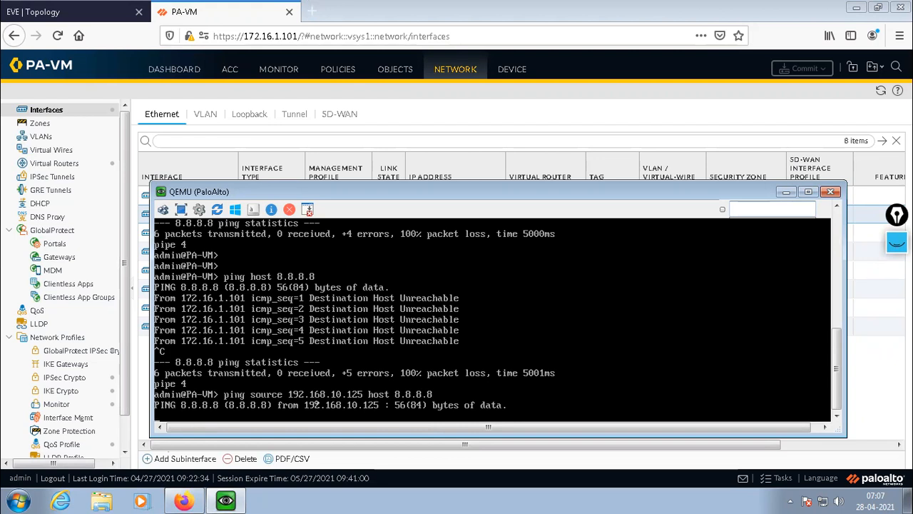
Let the ping from 192.168.10.125 run while adding blank lines to its output, and stop it to return to the prompt.
key("Return")
key("Return")
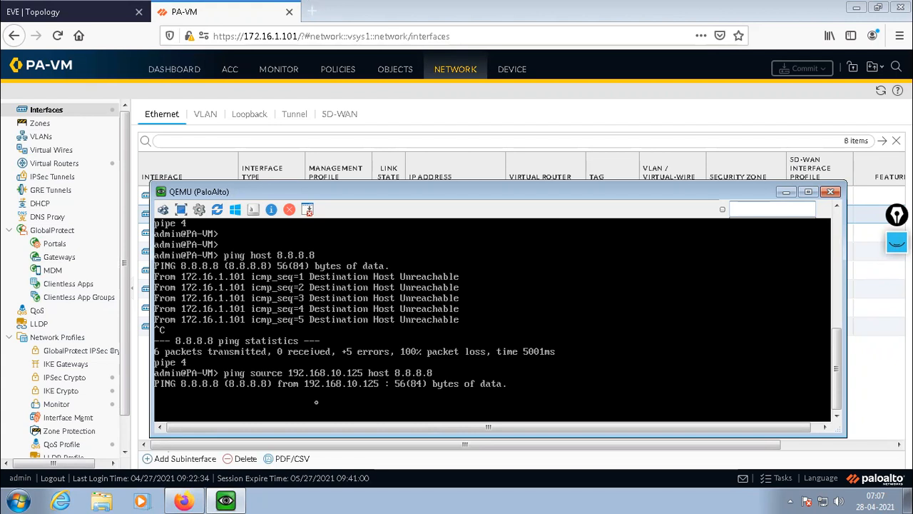
key("Return")
key("Return")
key("Down")
key("Down")
key("Down")
key("Return")
key("Return")
key("Return")
key("Return")
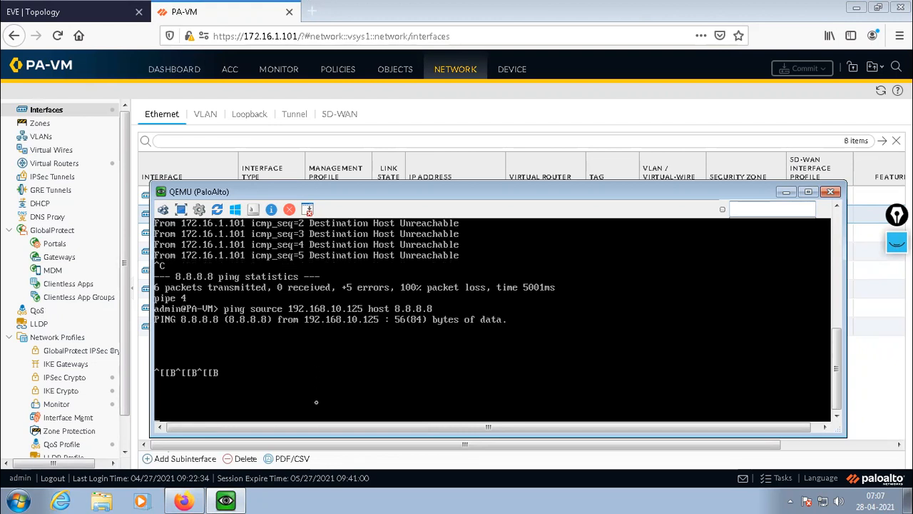
key("ctrl+c")
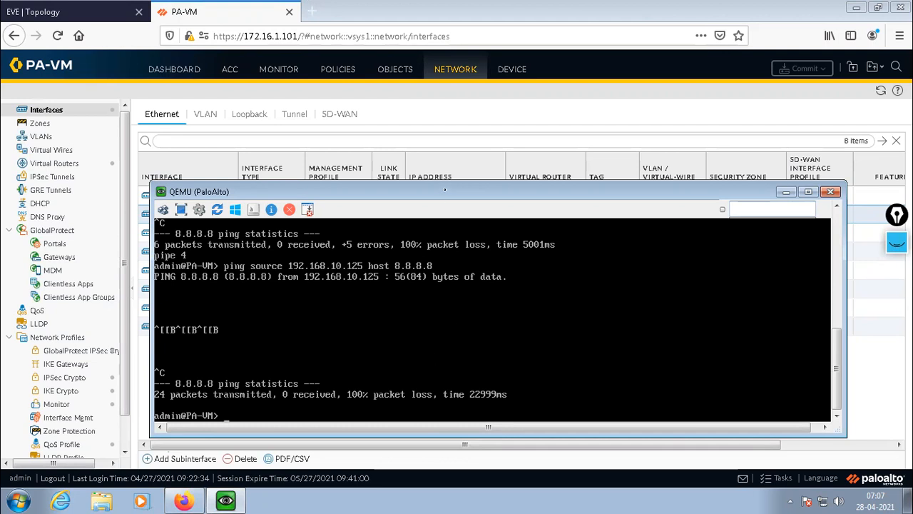
key("Return")
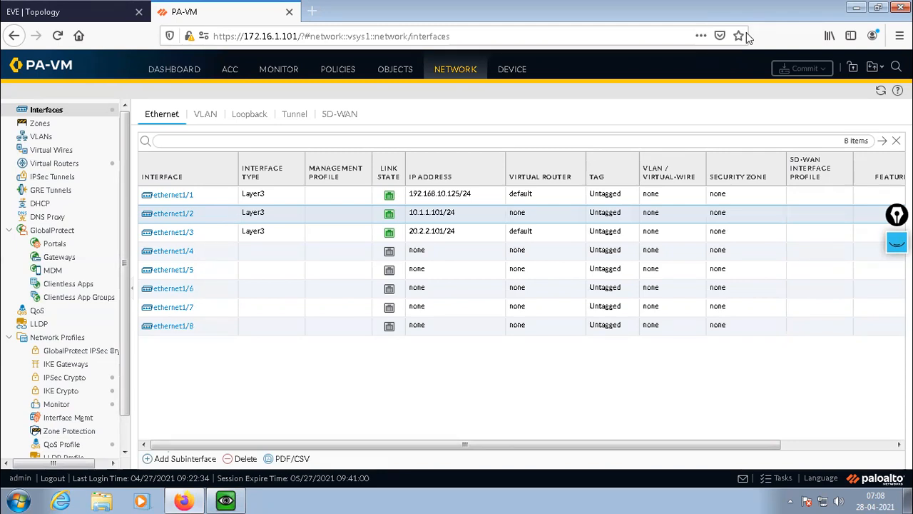
Switch to the EVE Topology page to view the PaloAlto lab's network diagram.
mouse_move(782, 7)
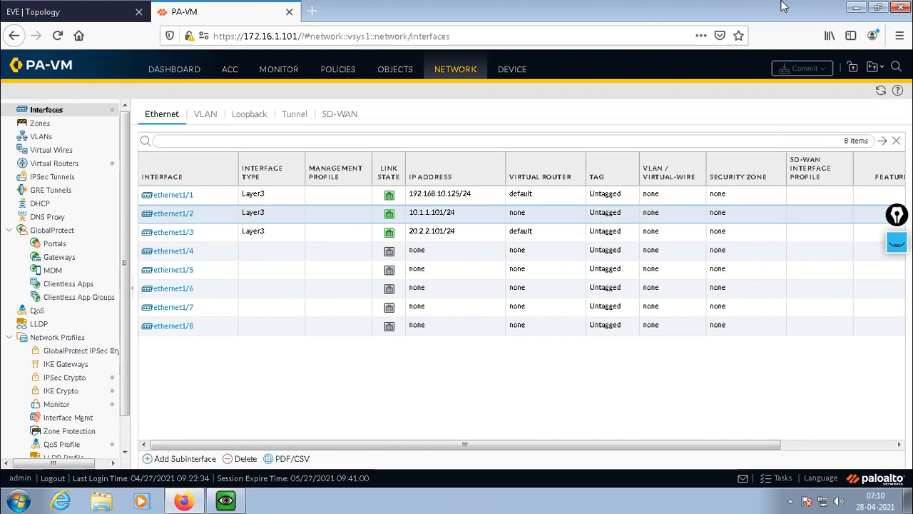
left_click(21, 14)
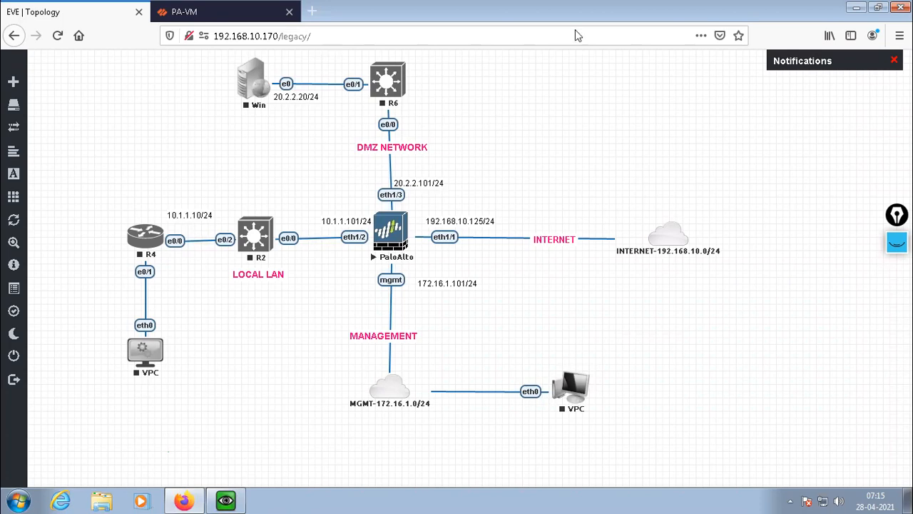
mouse_move(576, 30)
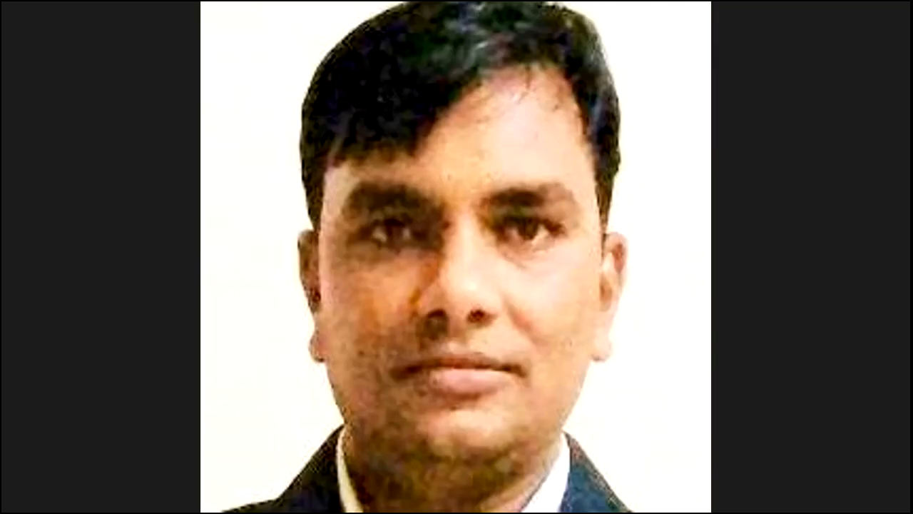